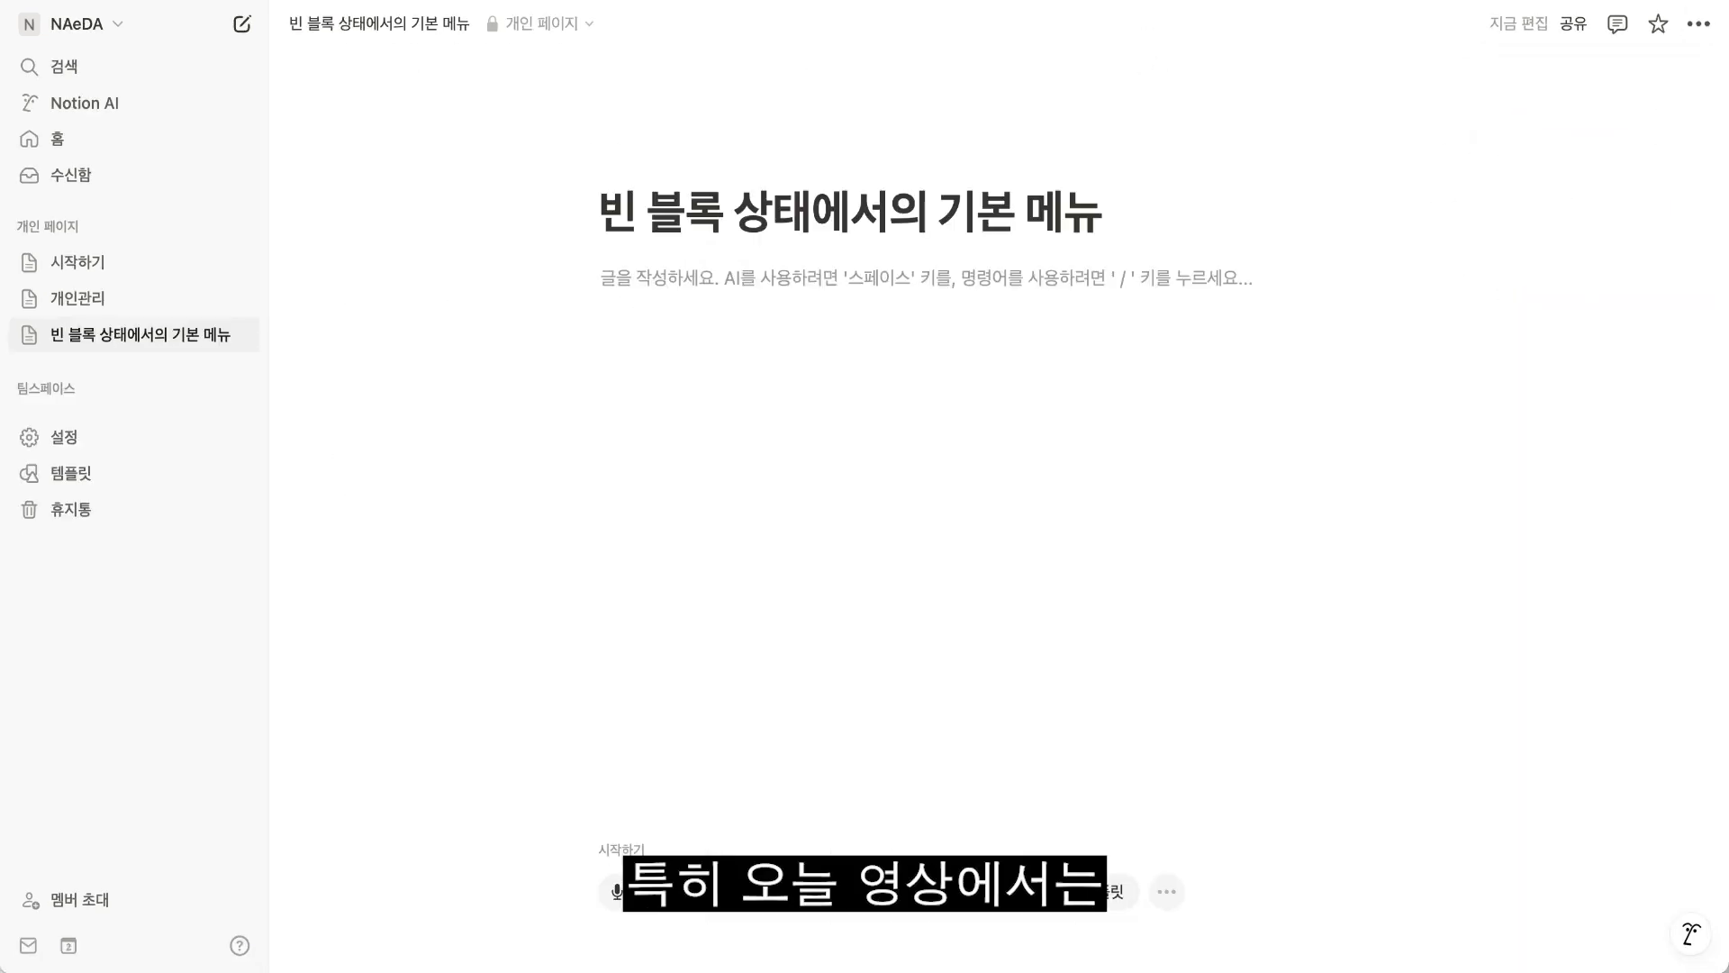
# Look through the block types offered in the empty block's command menu.
pyautogui.write('/')
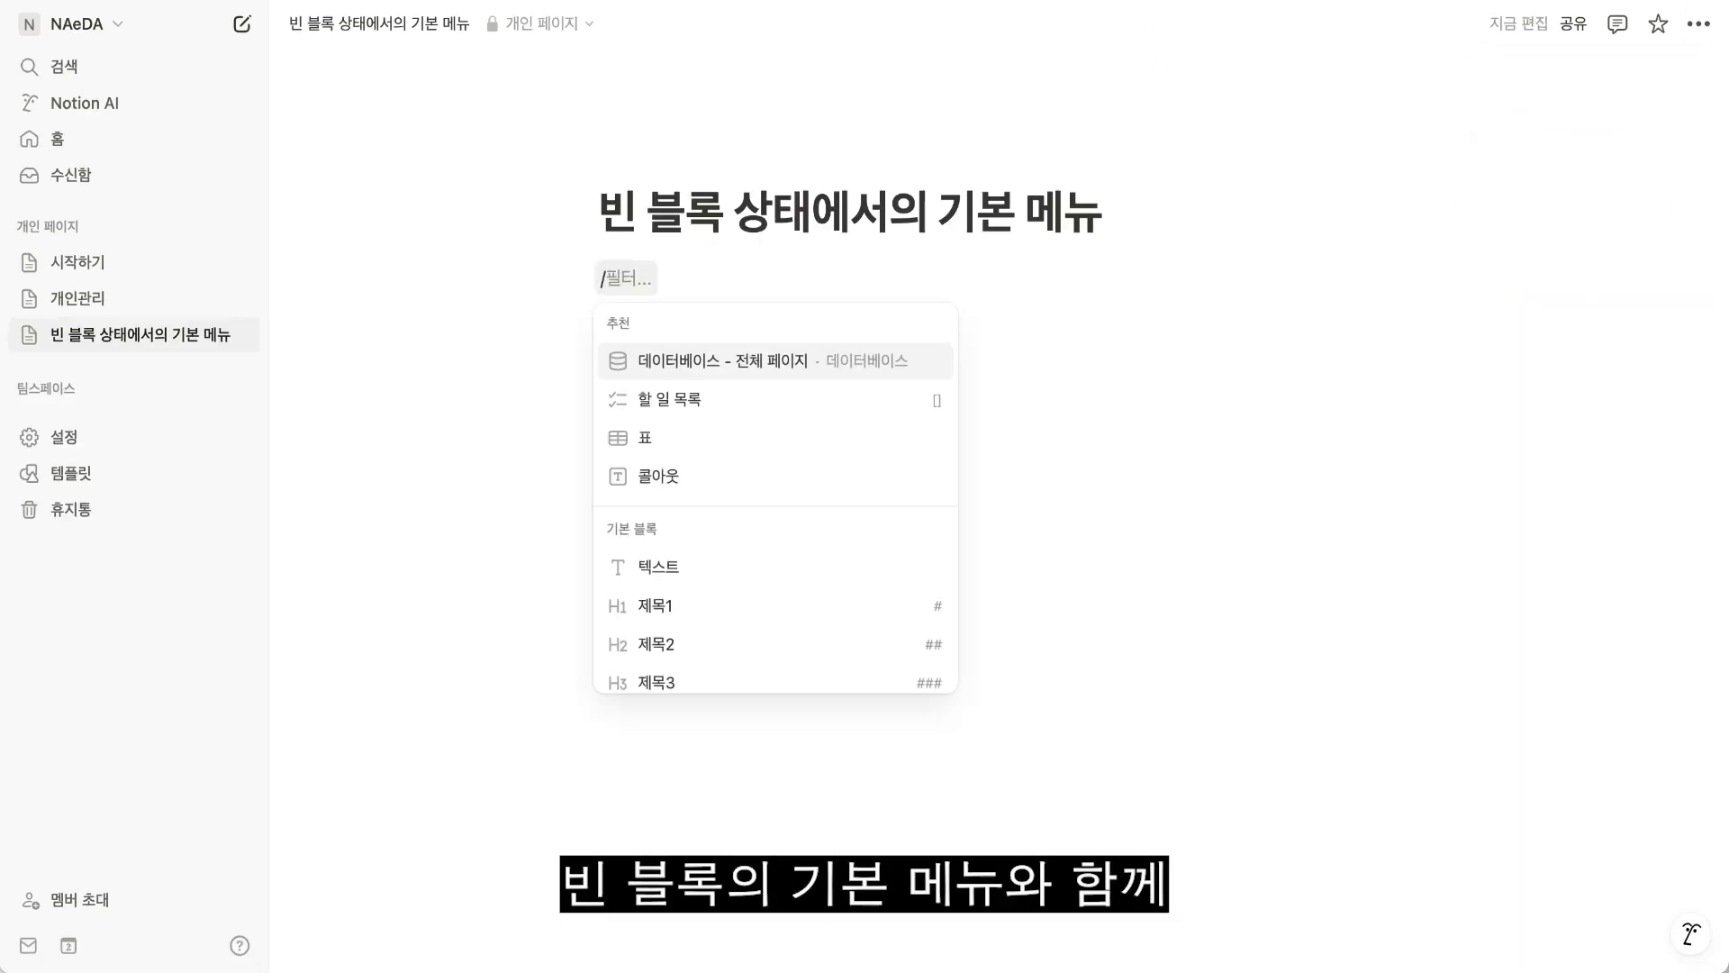
pyautogui.scroll(-4, 738, 585)
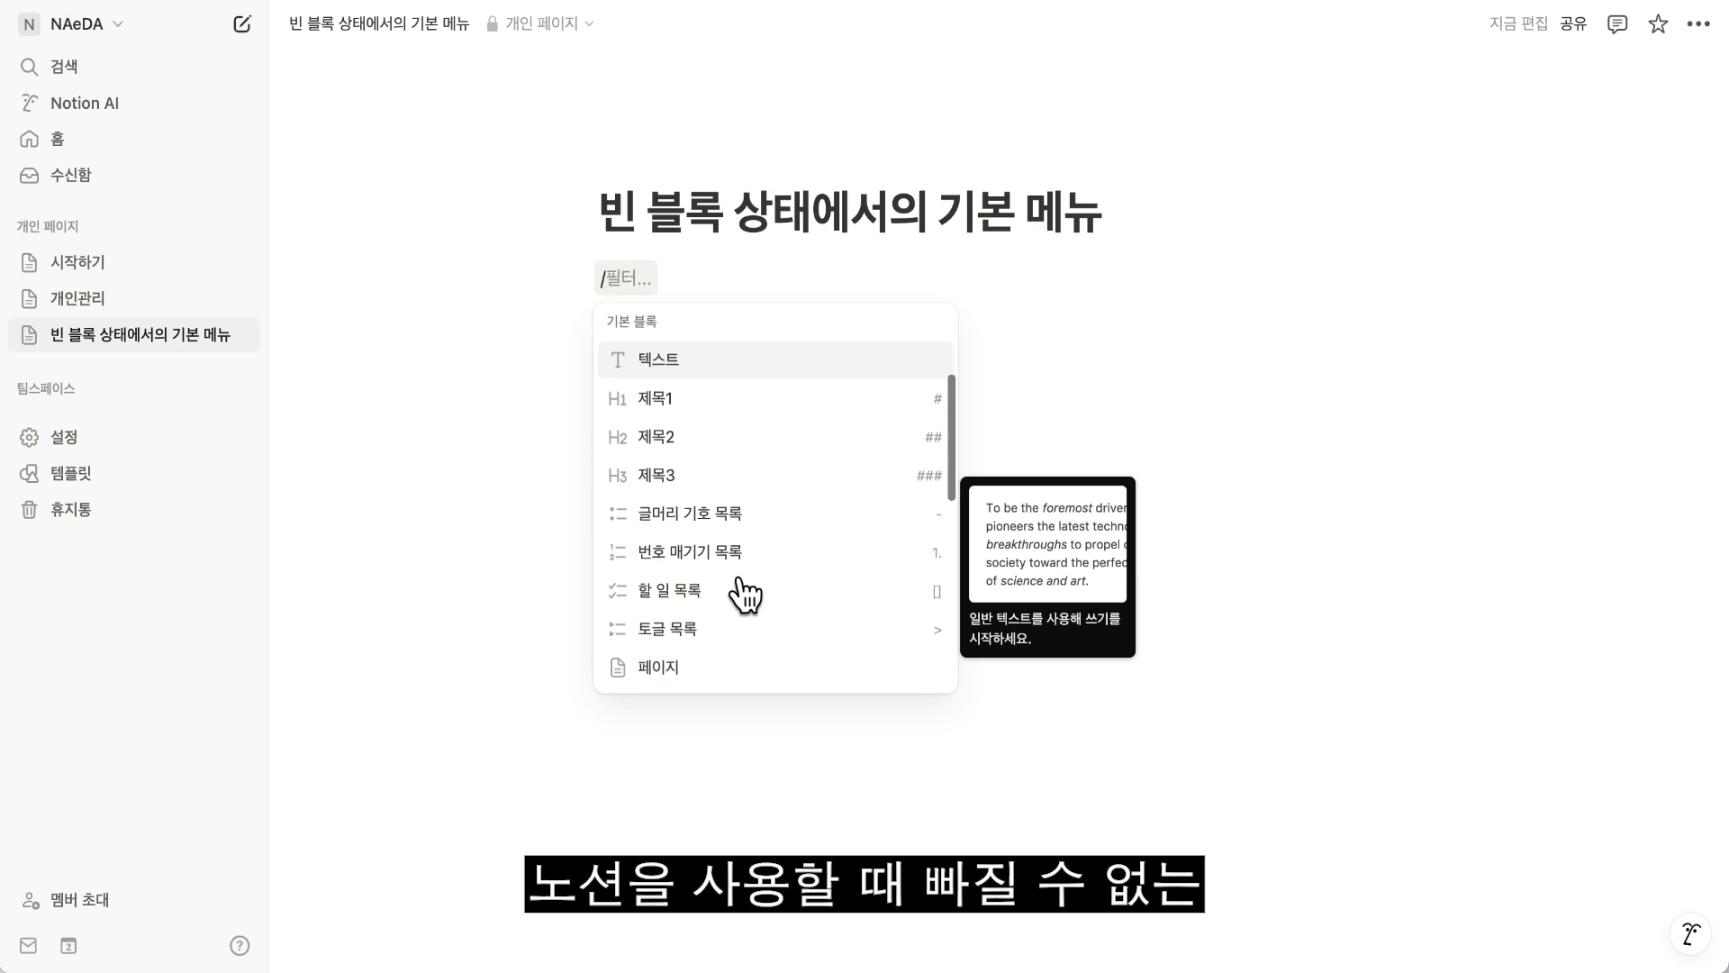
pyautogui.scroll(-5, 744, 594)
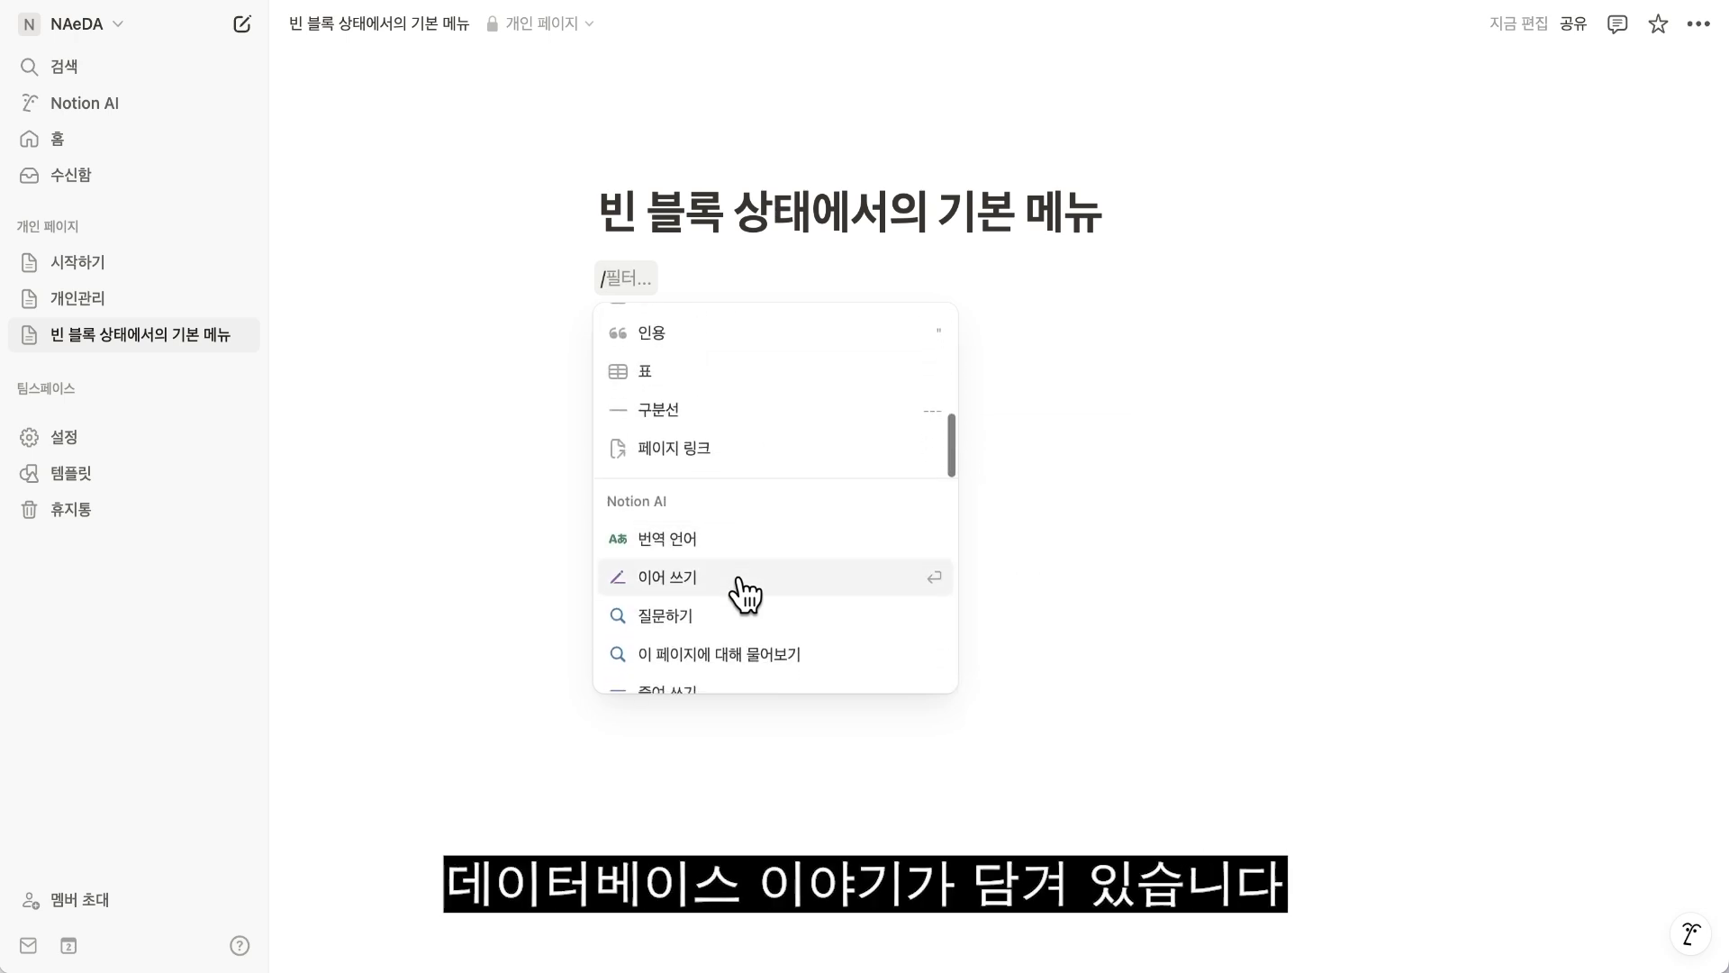
pyautogui.scroll(-6, 744, 595)
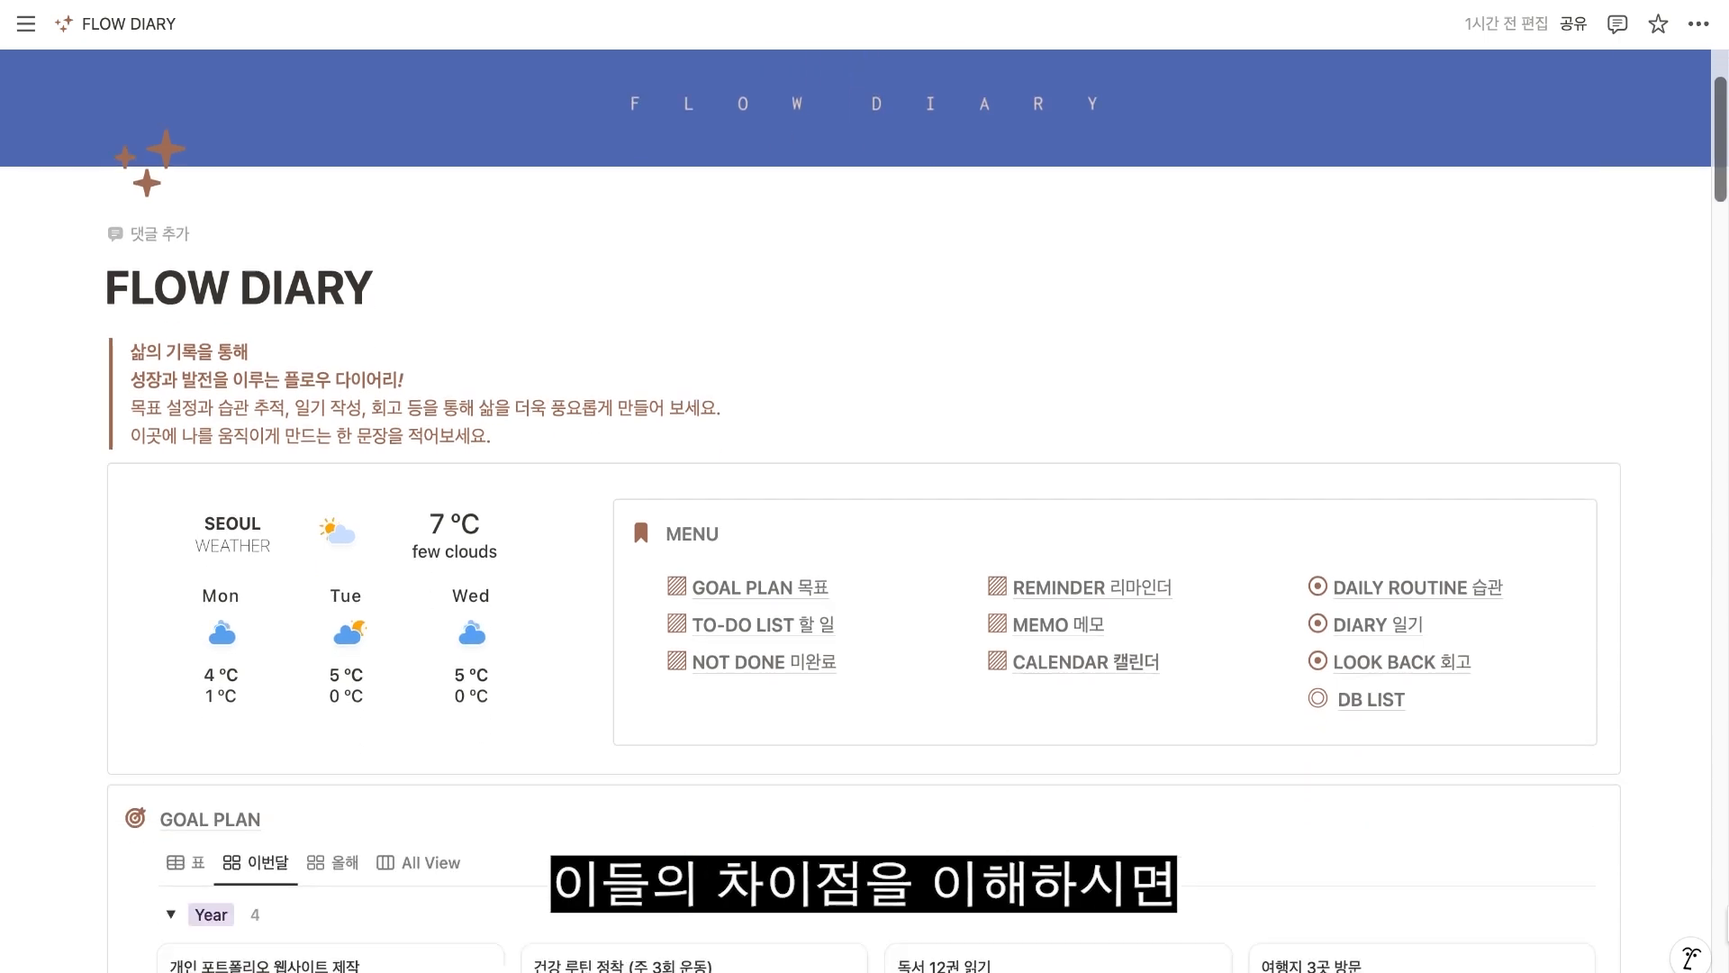
# Look through the FLOW DIARY page's goal plan, to-do, reminder and calendar database sections.
pyautogui.scroll(-8, 631, 506)
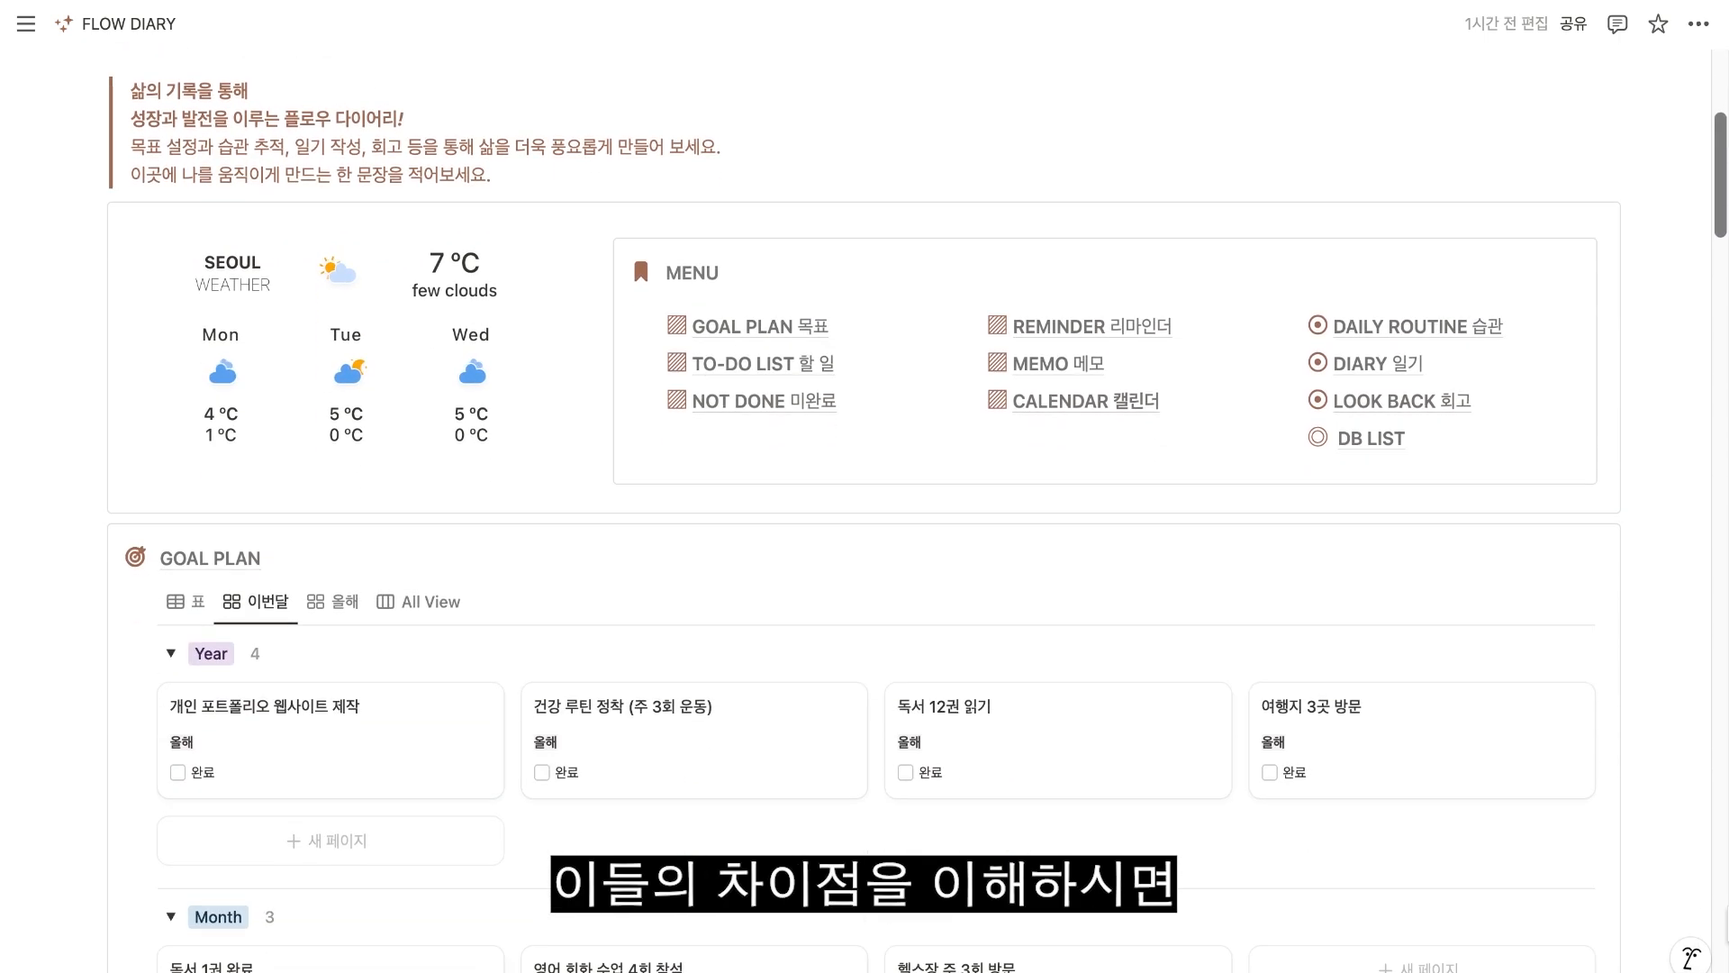
pyautogui.scroll(-15, 864, 504)
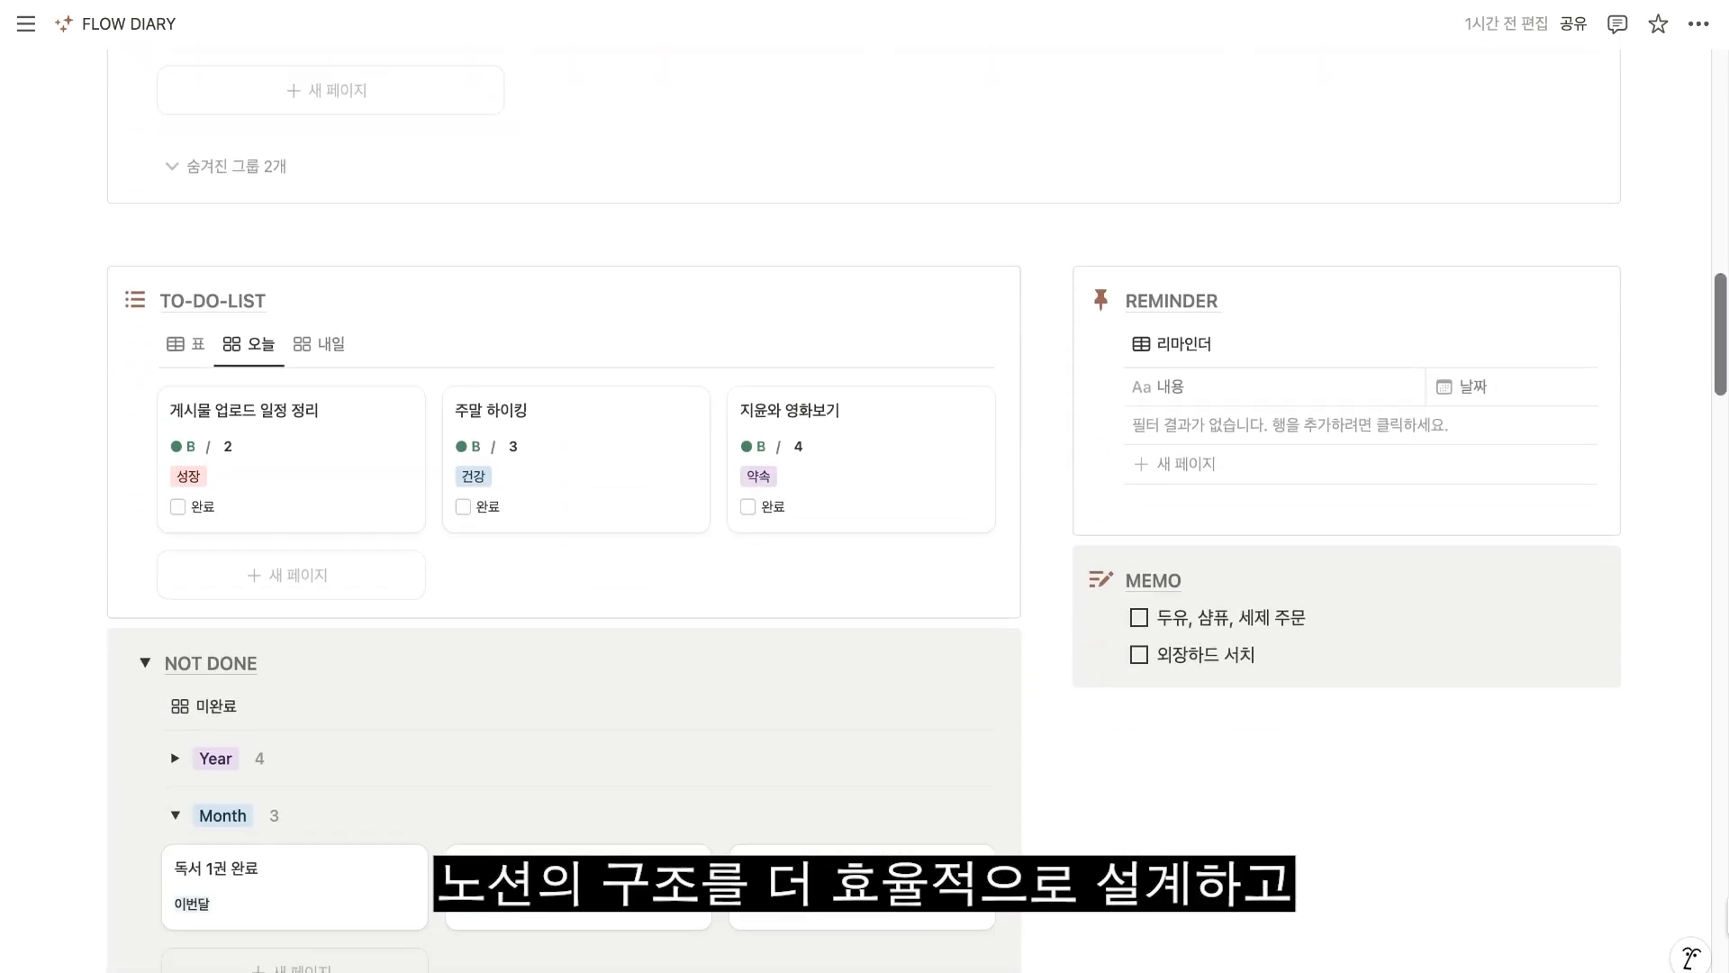
pyautogui.scroll(-15, 865, 504)
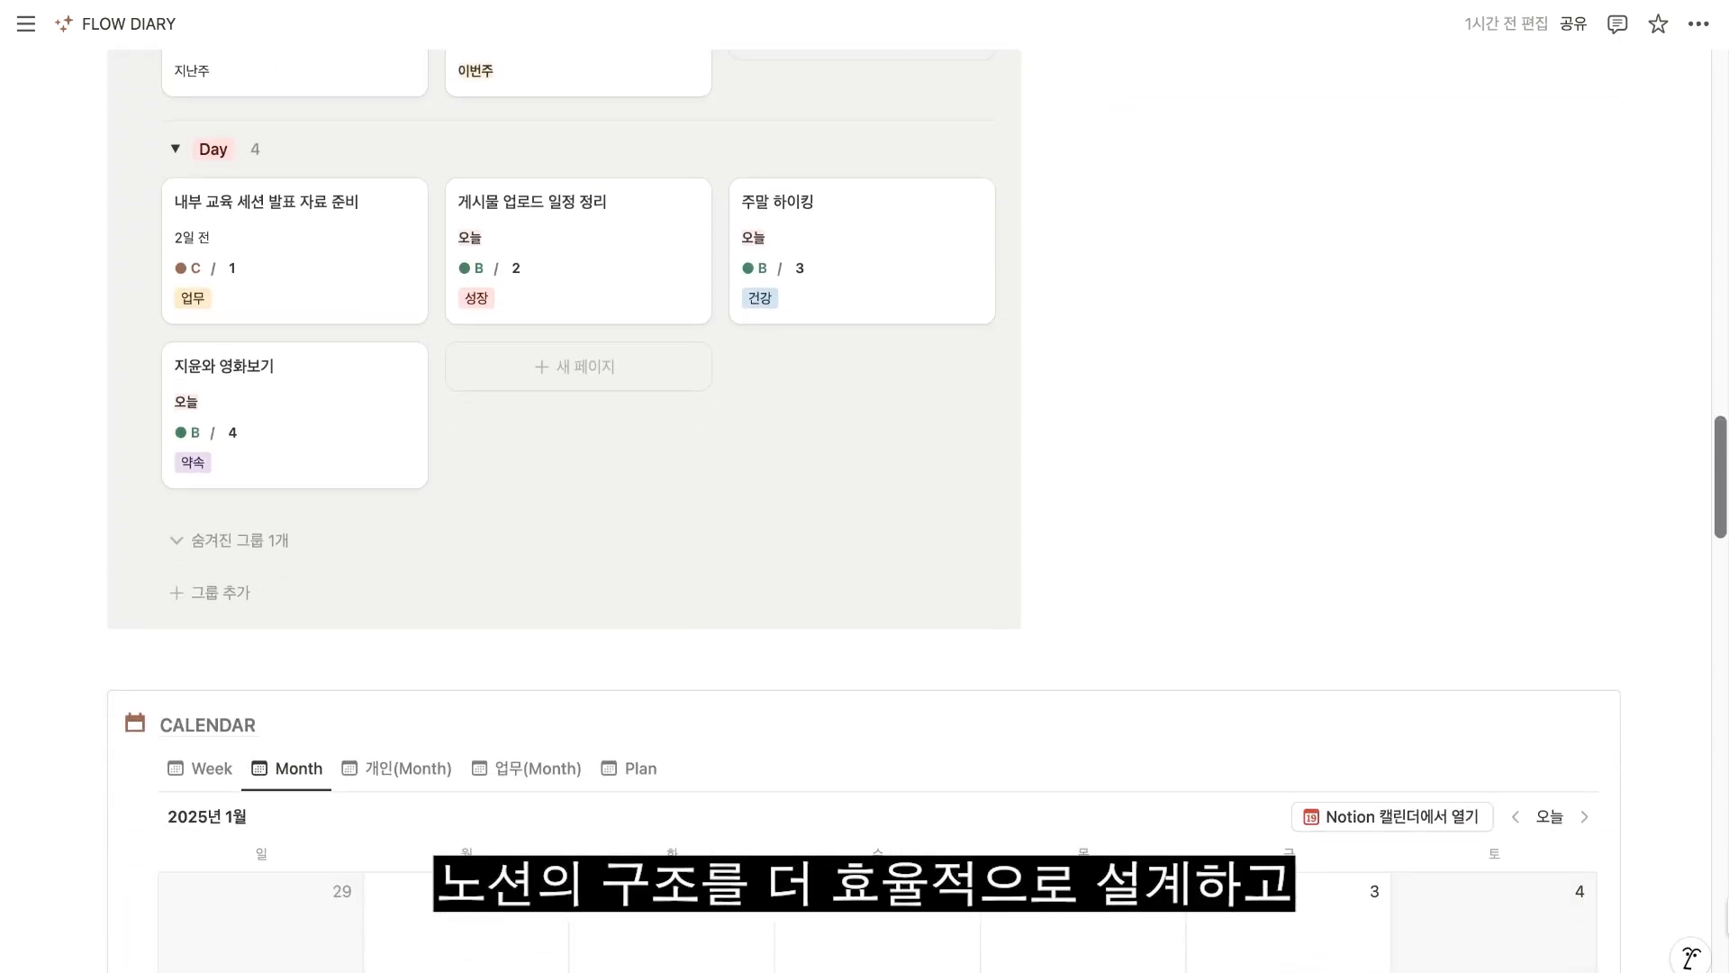
pyautogui.scroll(-20, 865, 504)
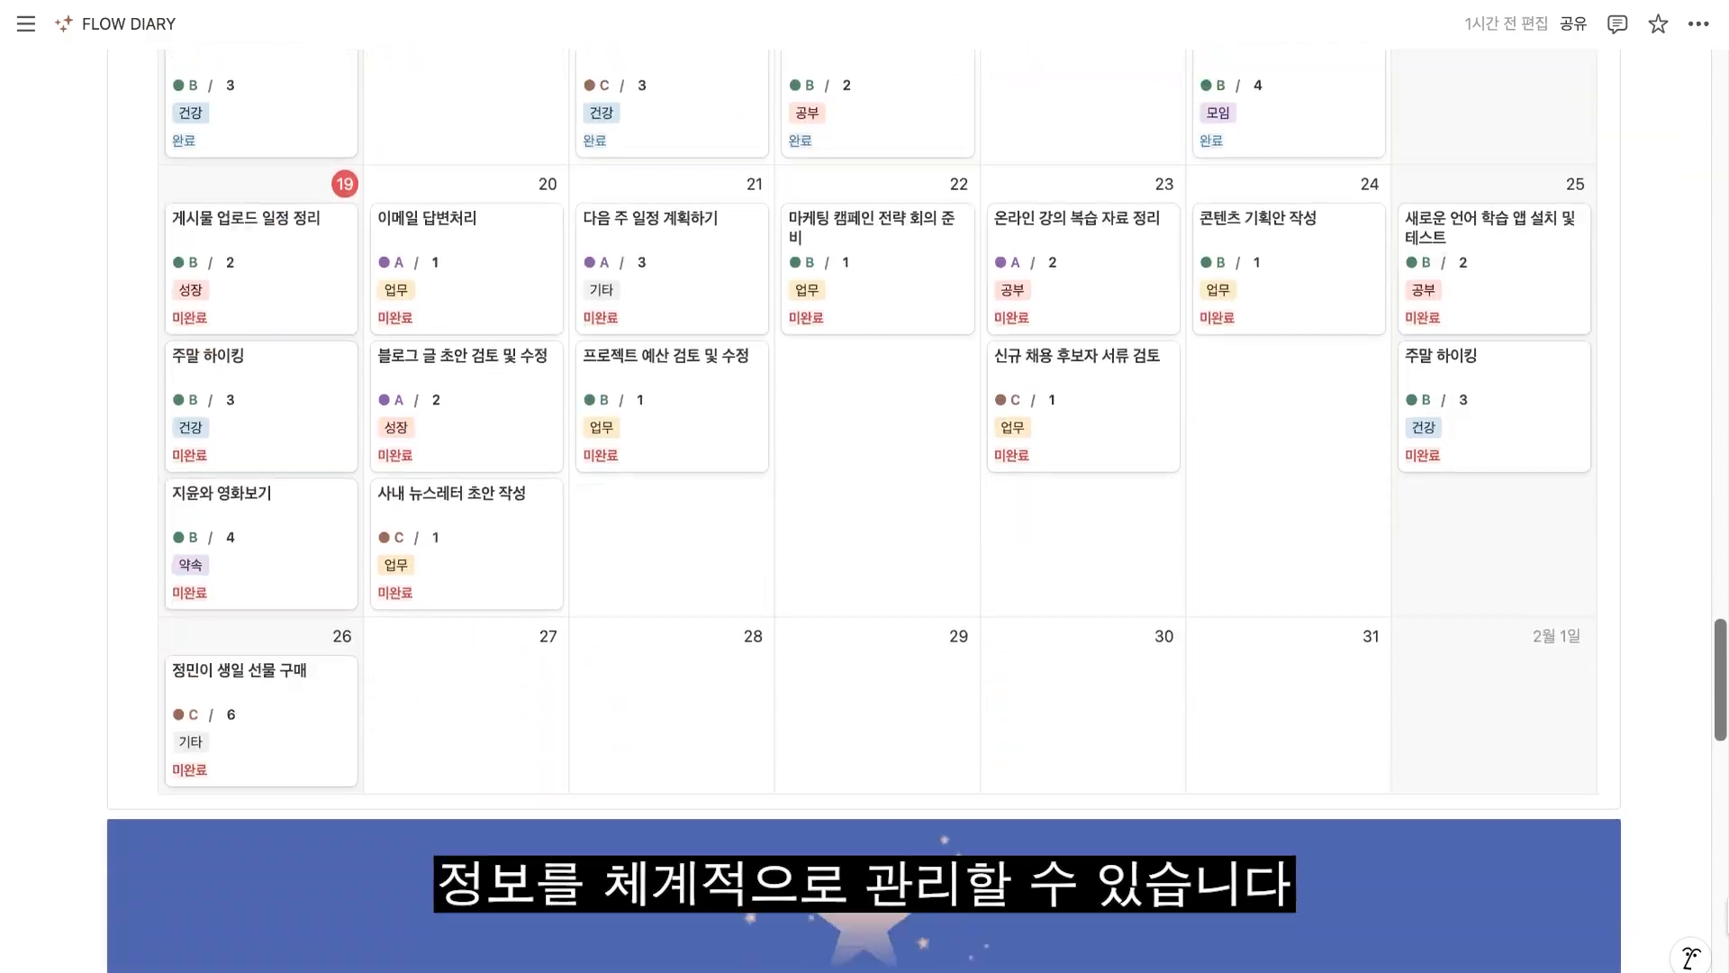
pyautogui.scroll(-15, 864, 505)
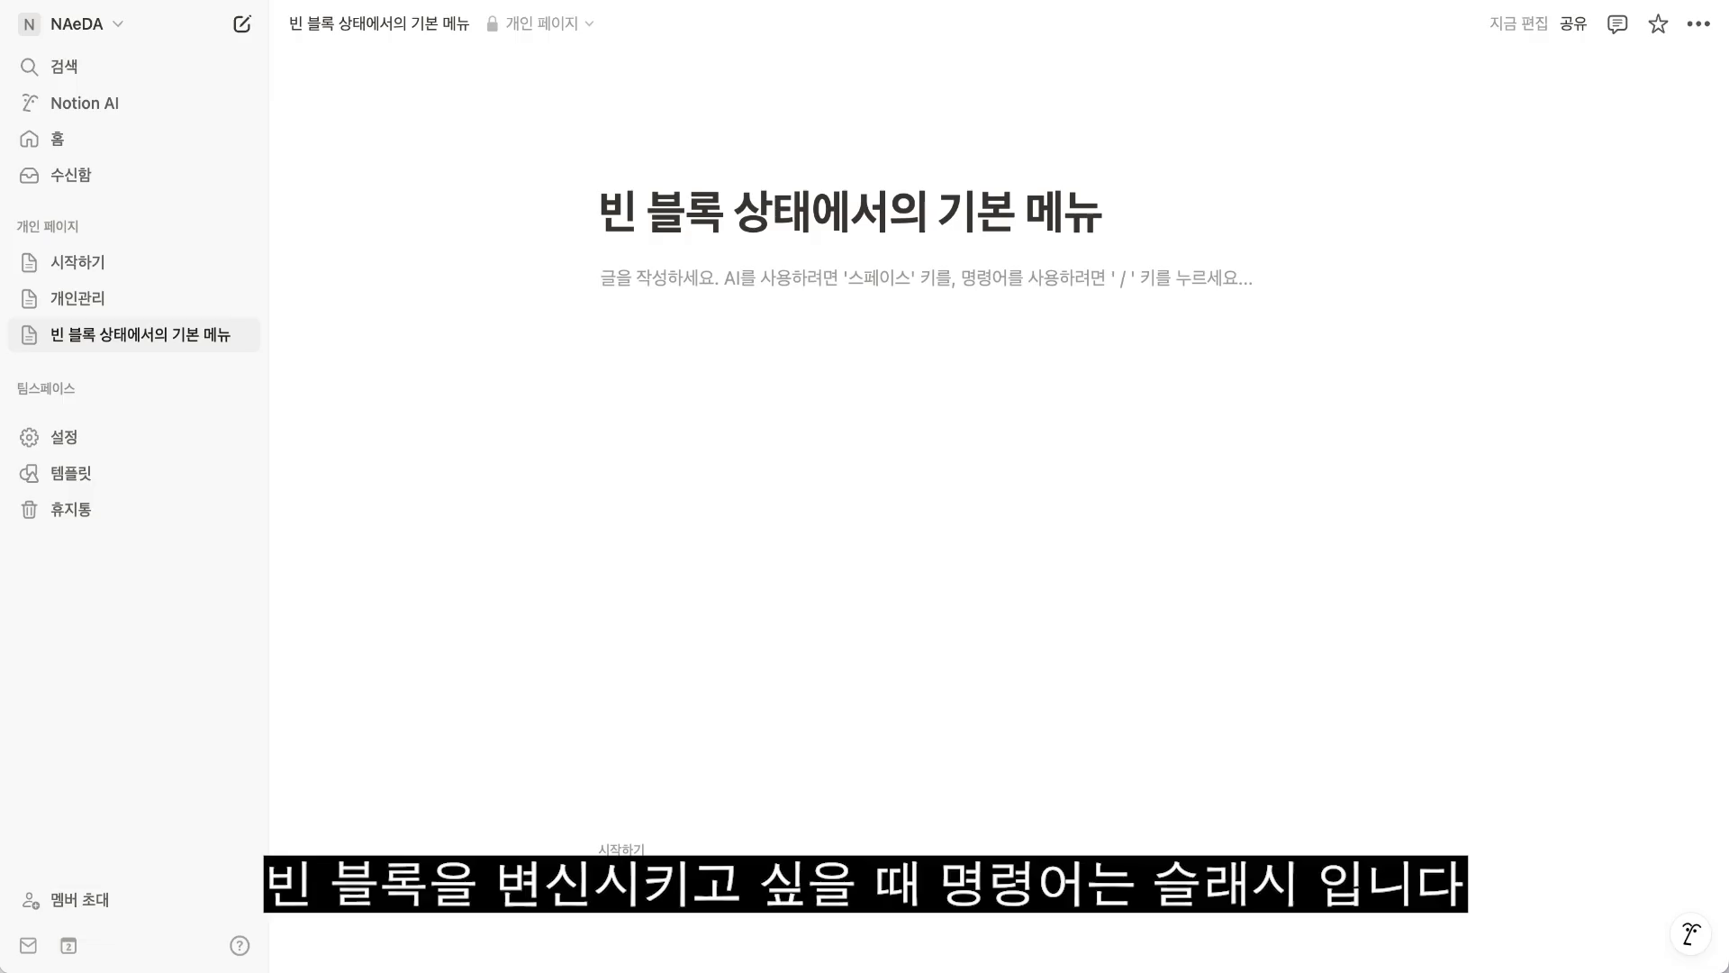
# Insert a simple table (표) in the empty block below the page title using the "/표" command.
pyautogui.write('/')
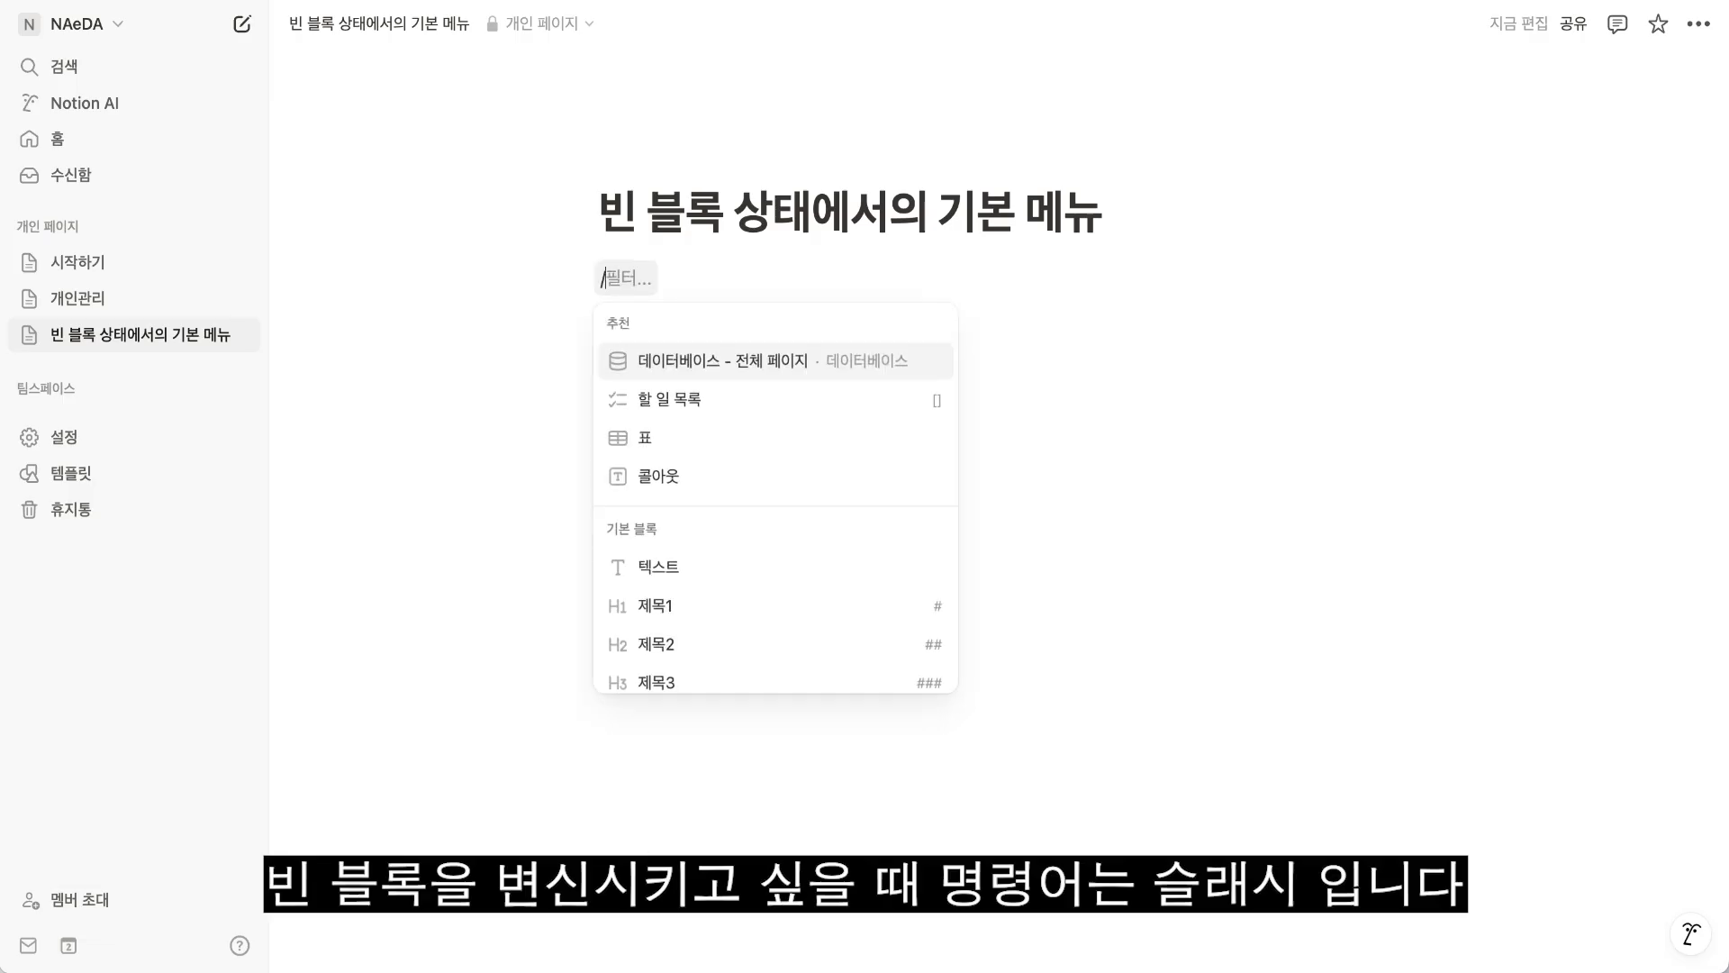
pyautogui.scroll(-5, 744, 591)
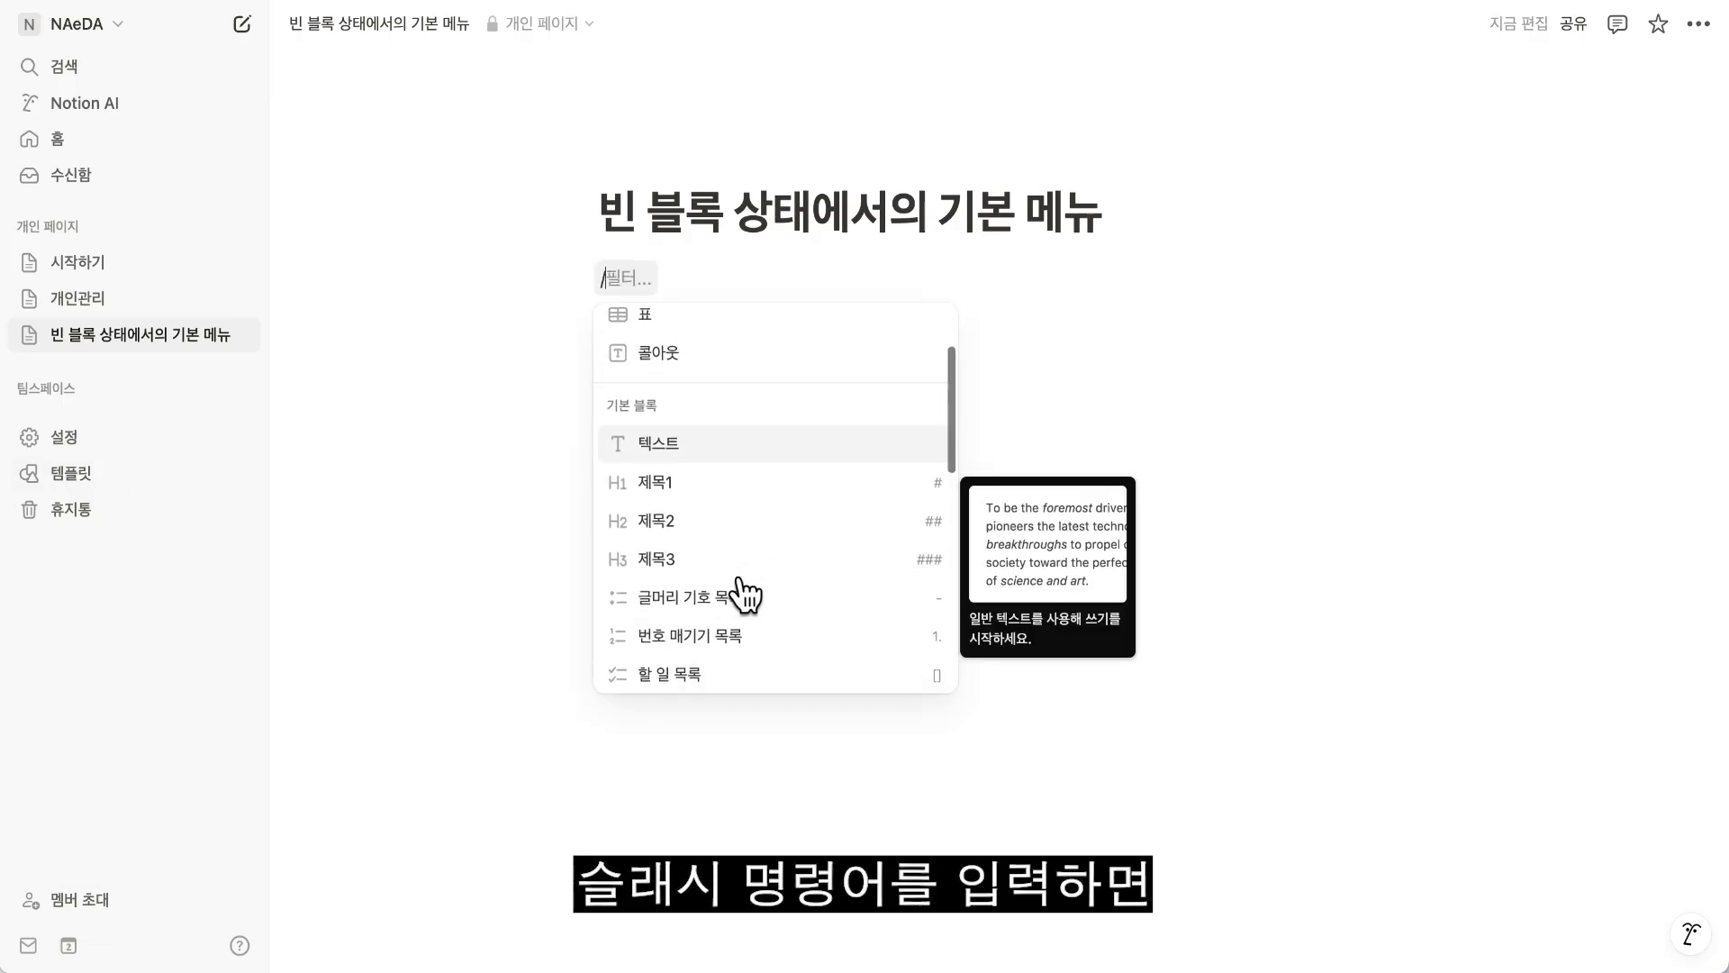
pyautogui.scroll(-5, 744, 592)
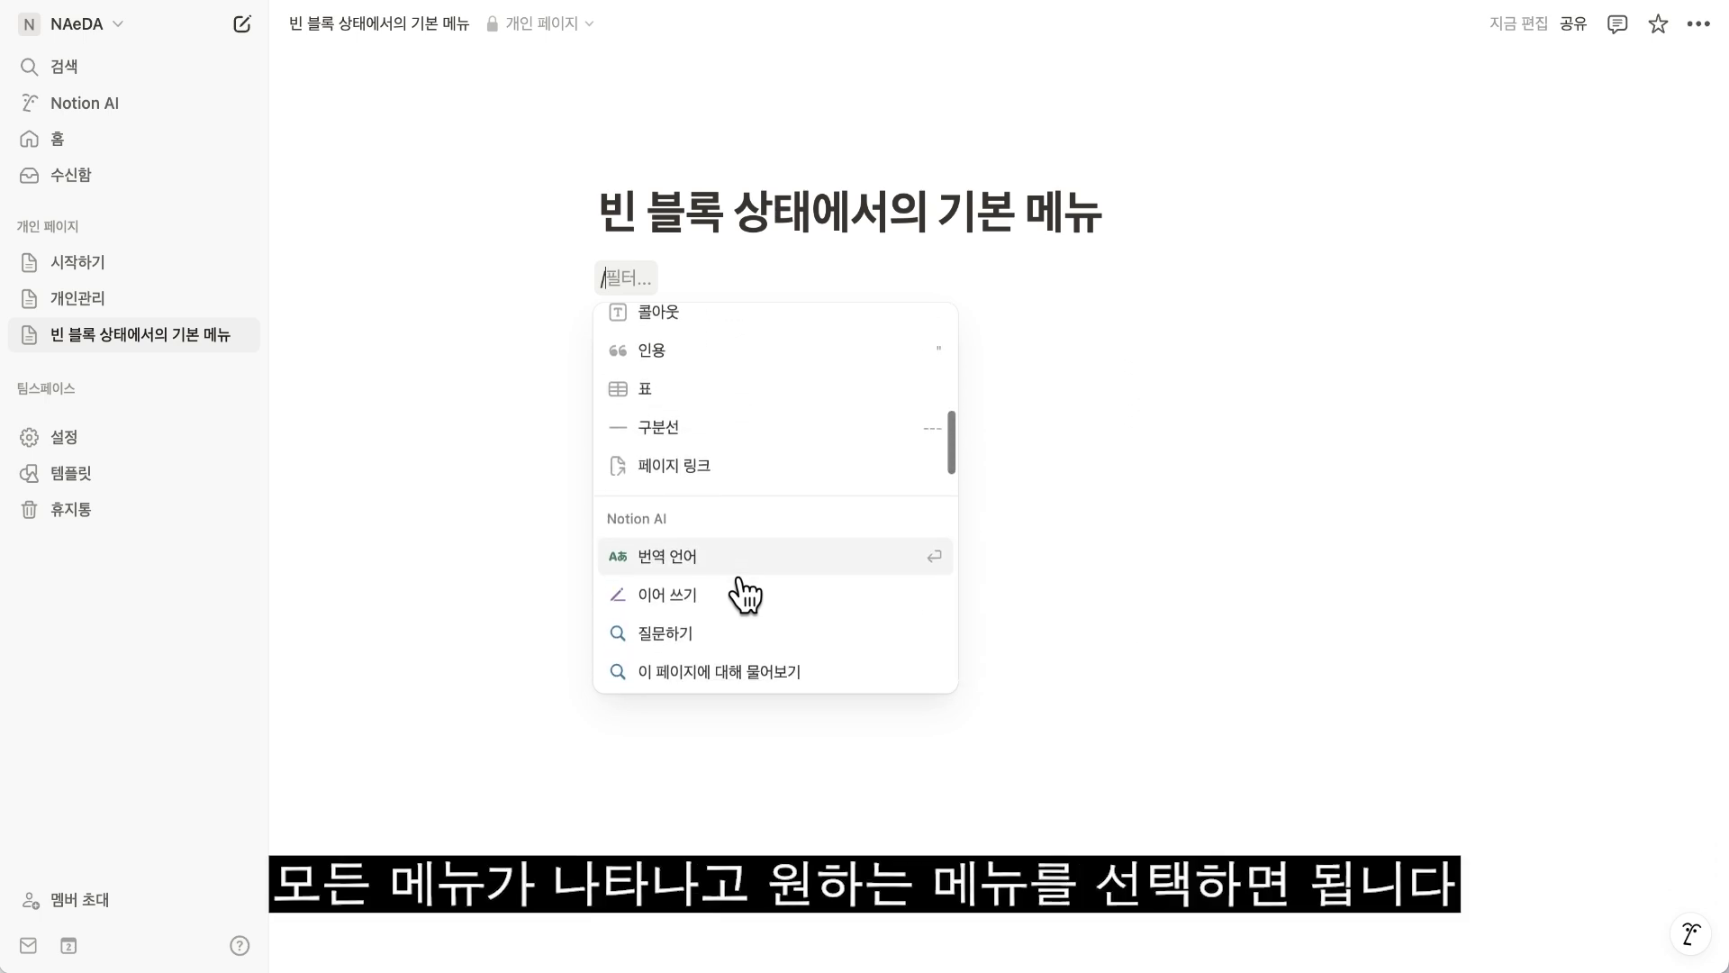
pyautogui.scroll(-5, 745, 594)
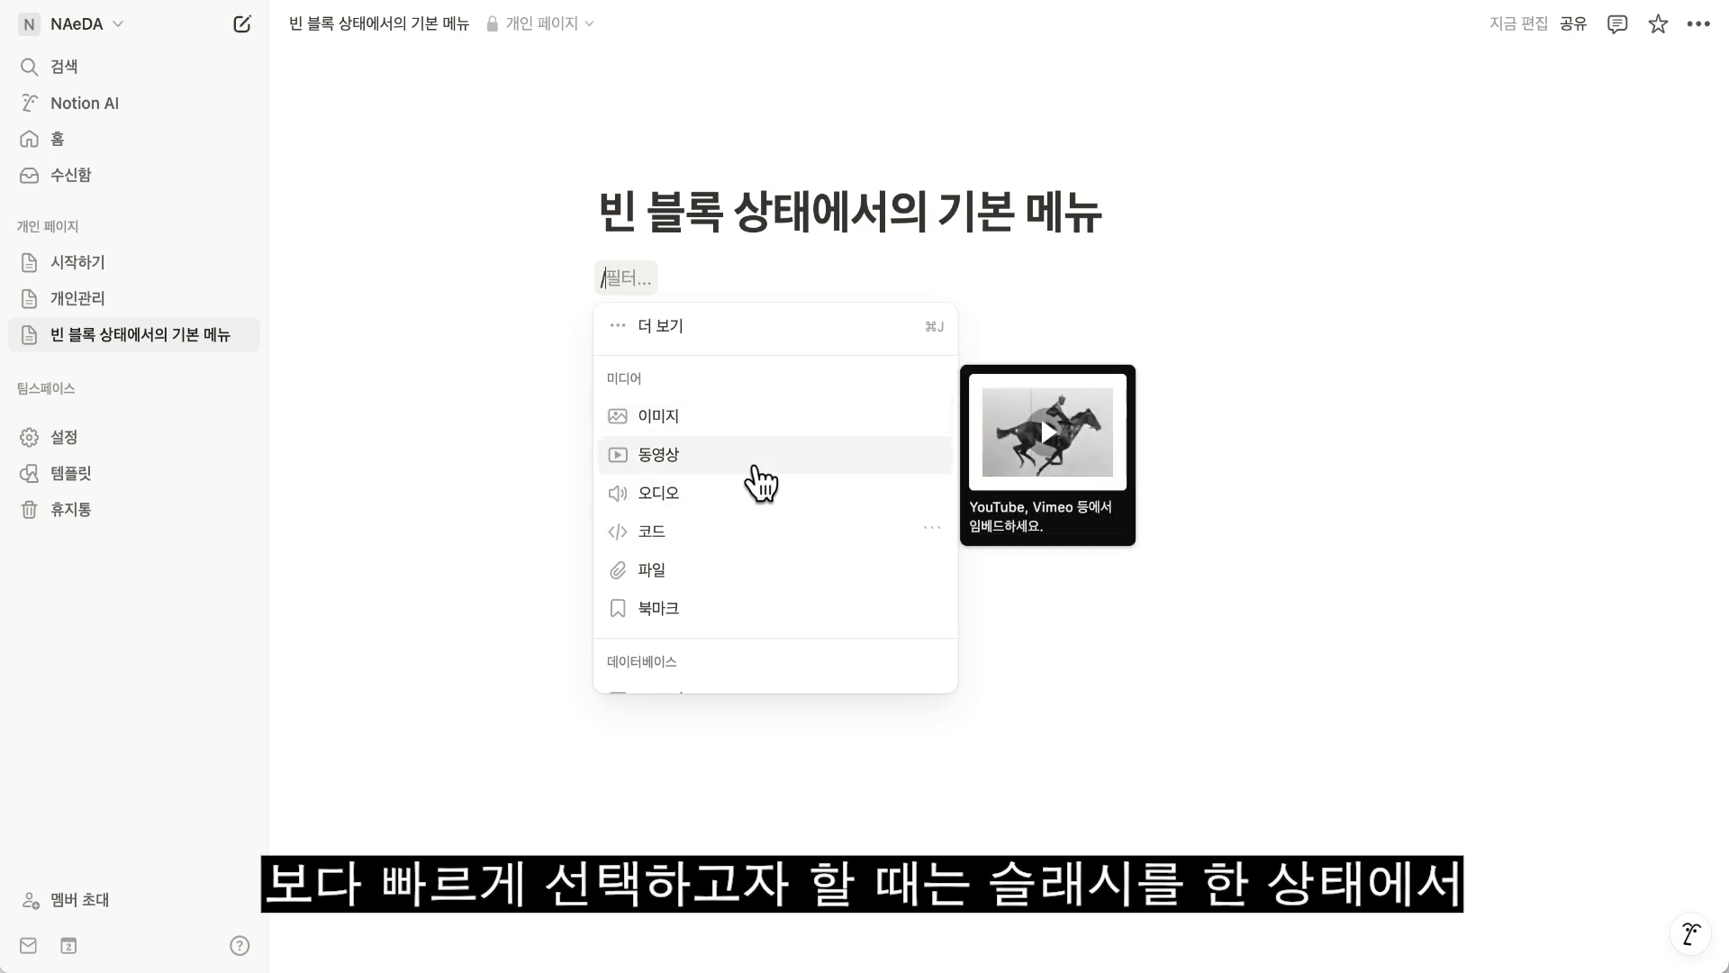
pyautogui.press('BackSpace')
pyautogui.write('/표')
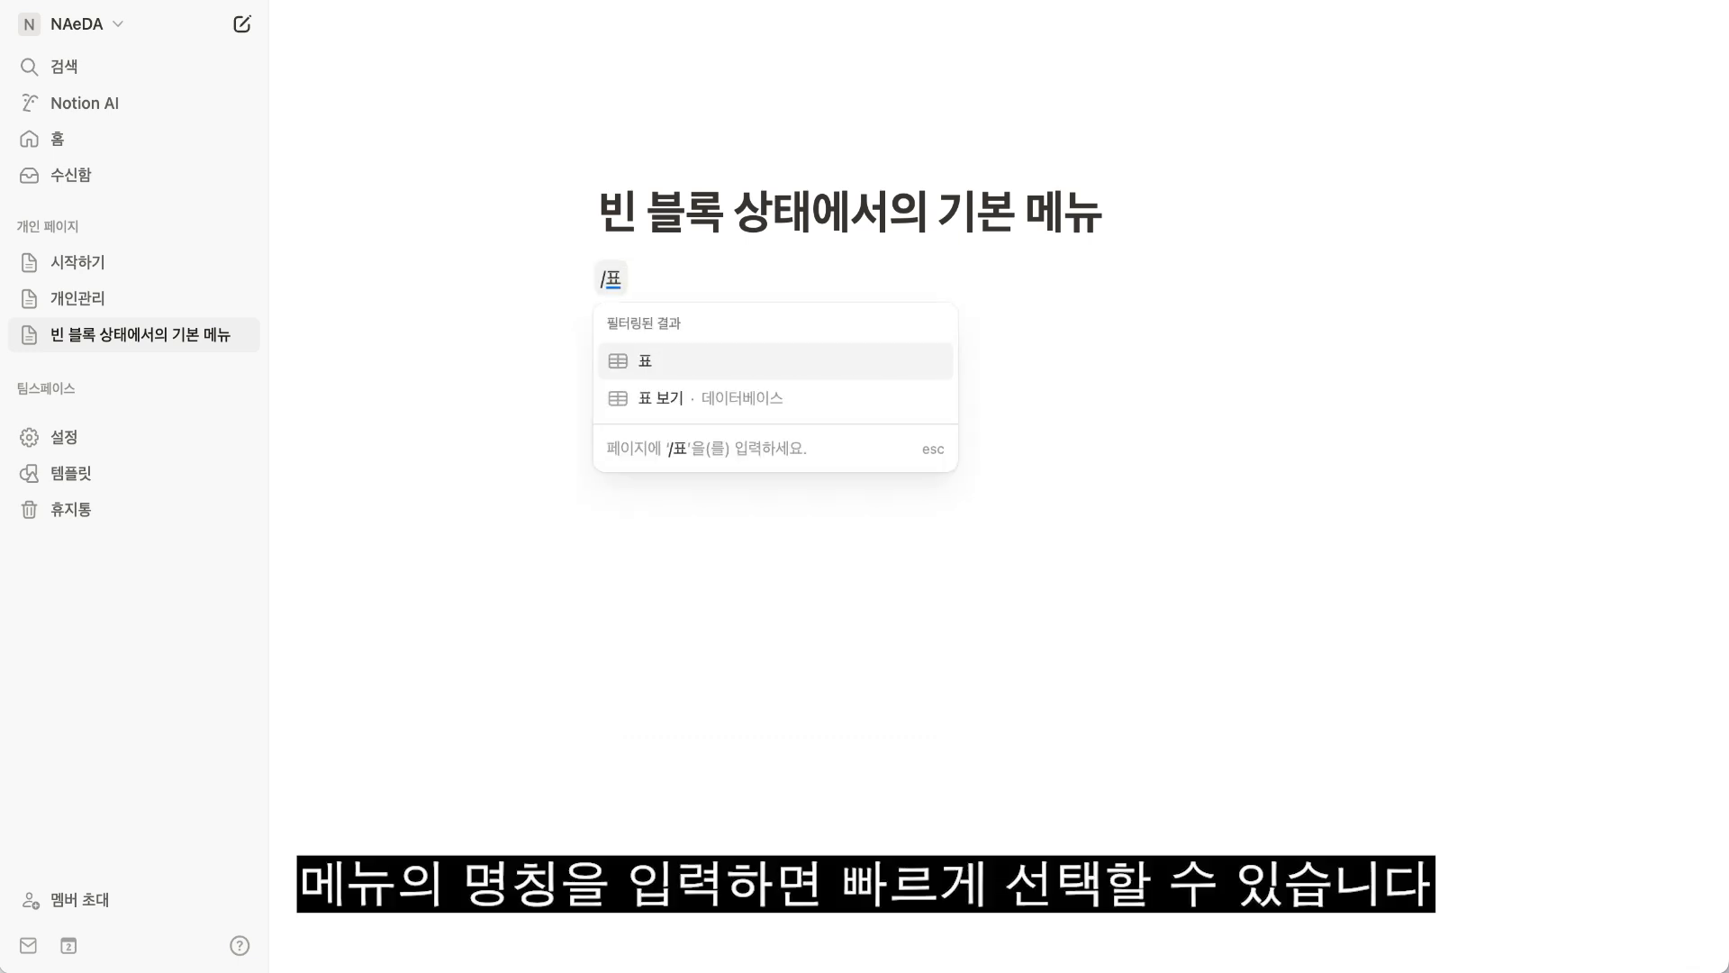
pyautogui.press('Return')
# Add a to-do block and a toggle block below the table with the "/할일" and "/토글" commands.
pyautogui.click(657, 432)
pyautogui.write('/할일')
pyautogui.press('Return')
pyautogui.click(657, 470)
pyautogui.write('/토글')
pyautogui.press('Return')
# Write "텍스트 블록 아래에 생긴 변신 블록" below the toggle and insert a simple table from the end of that text.
pyautogui.click(658, 507)
pyautogui.write('텍스트 블록 아래에 생긴 변신 블록')
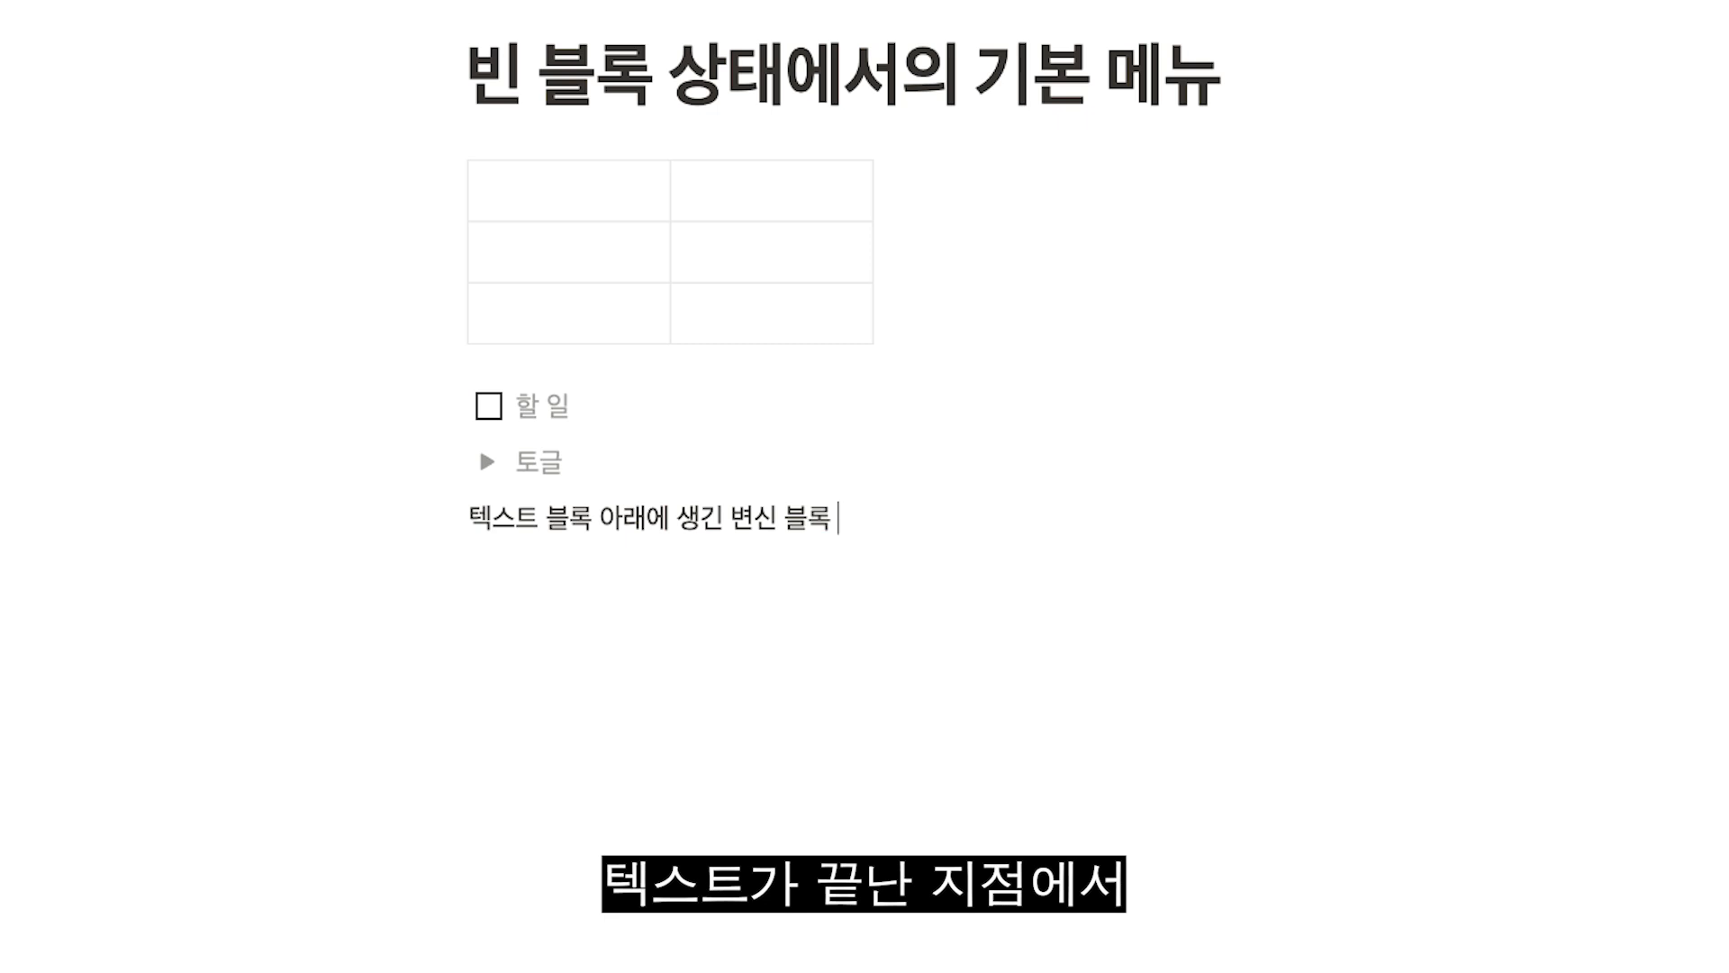
pyautogui.write(' /')
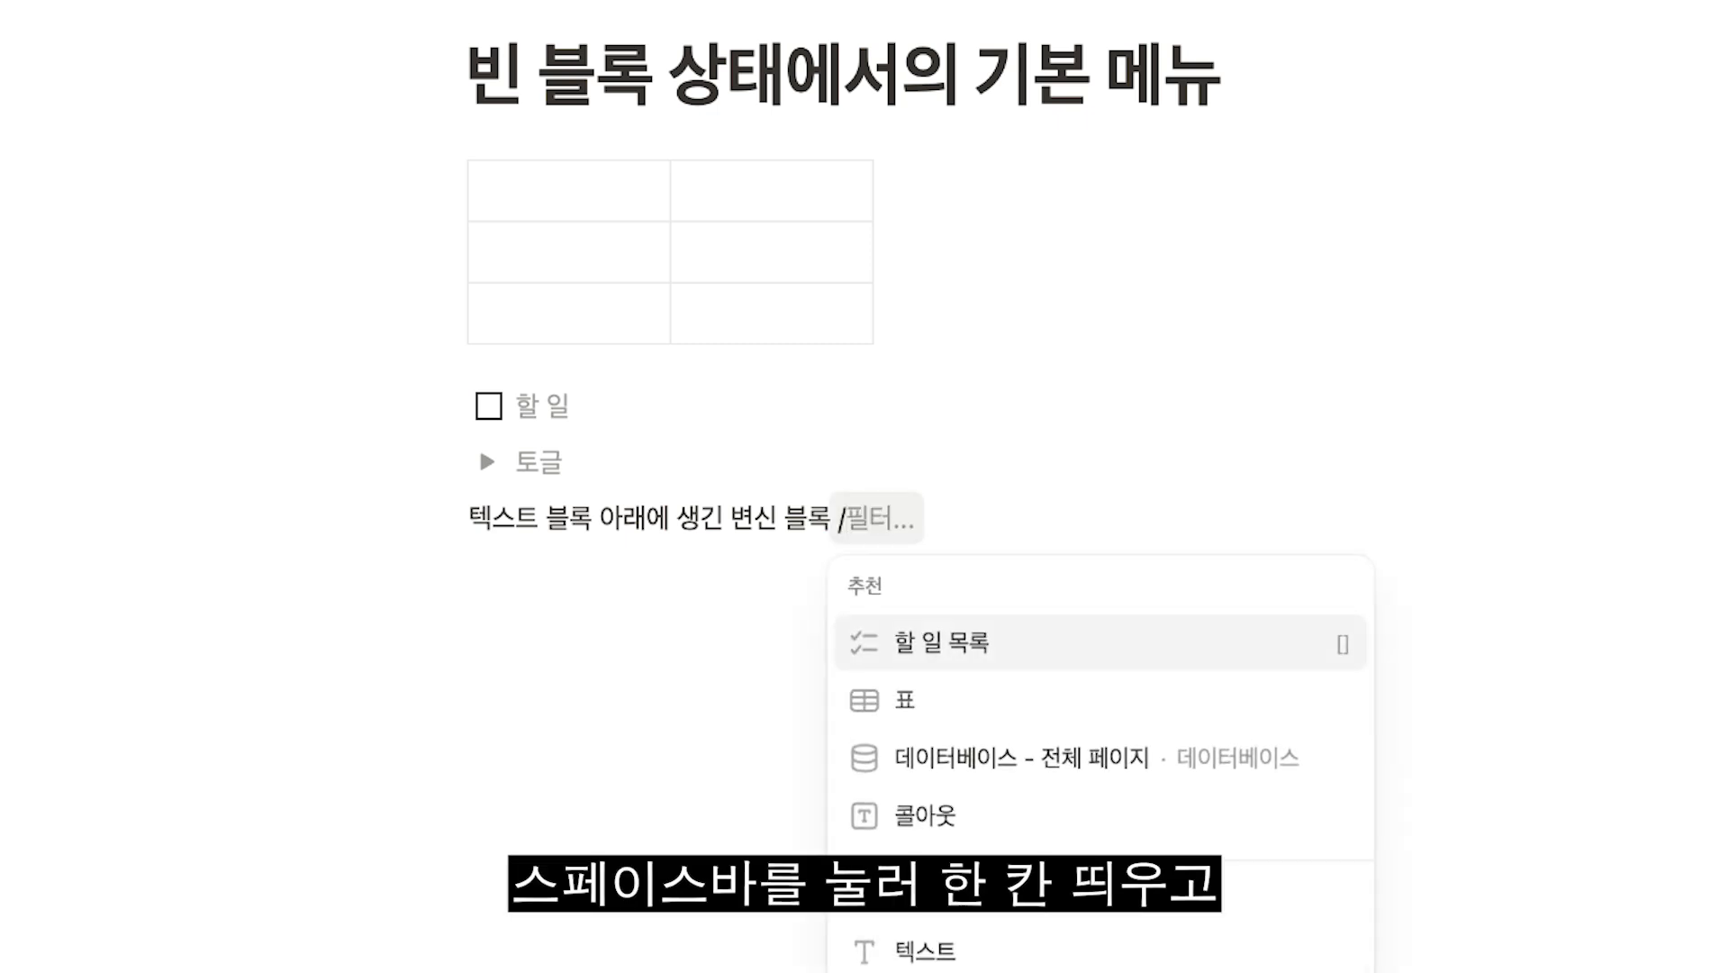
pyautogui.press('Up')
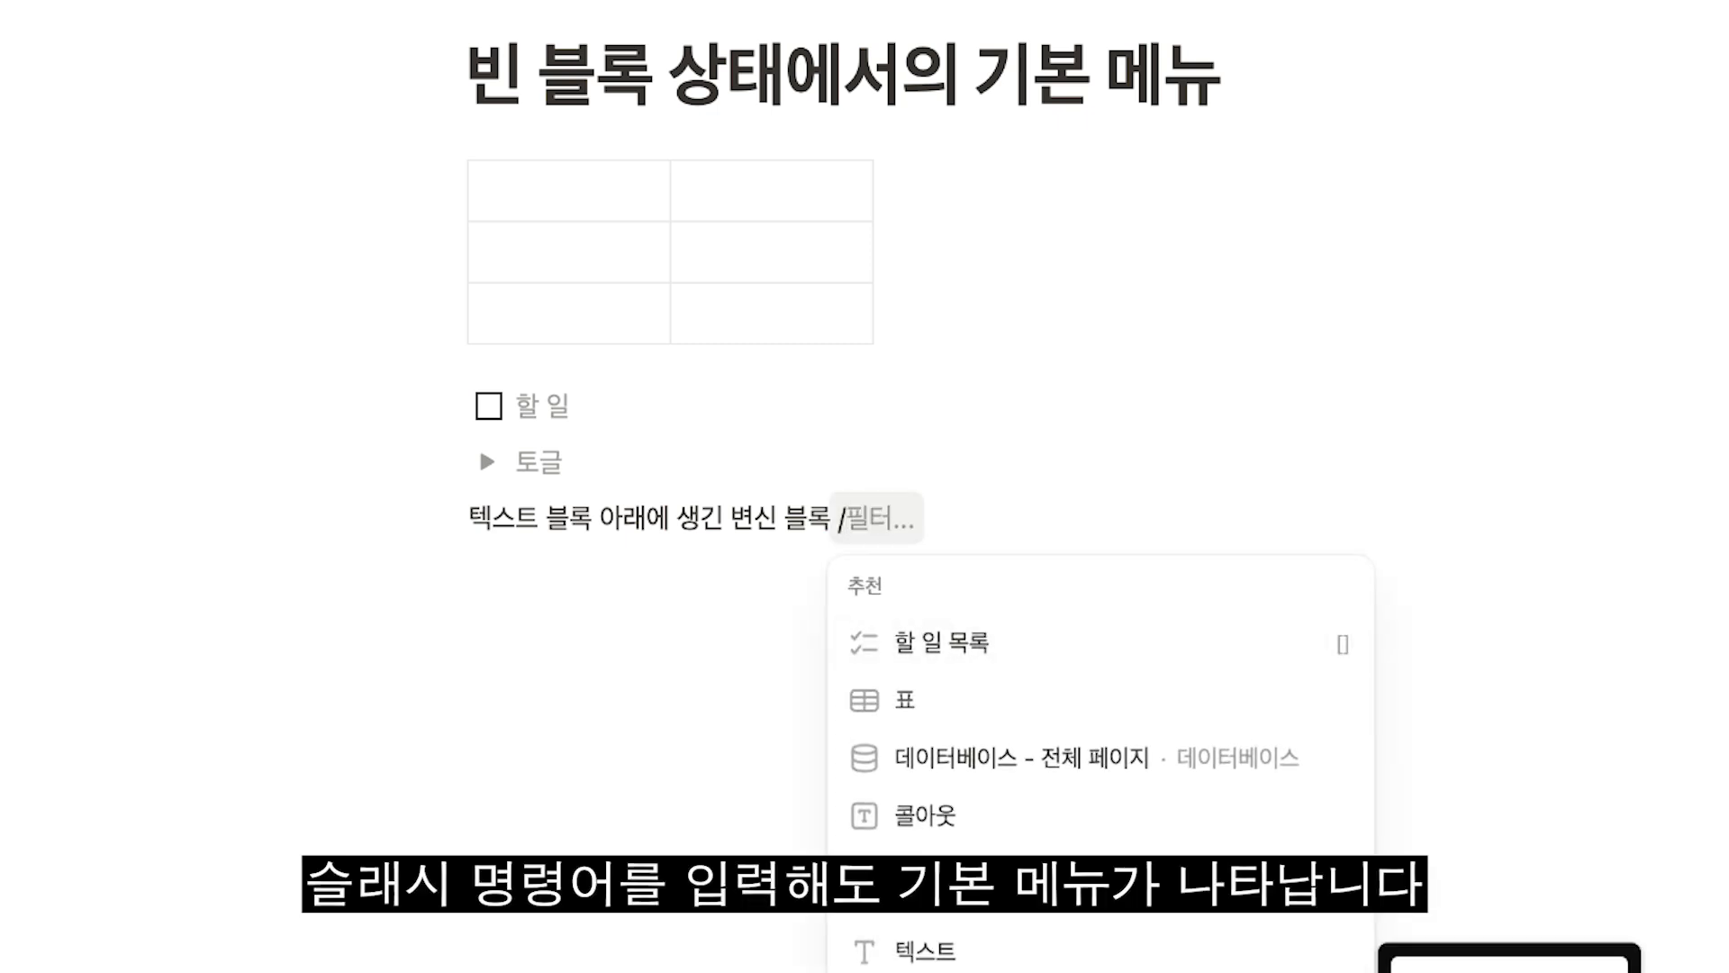
pyautogui.scroll(-5, 1121, 828)
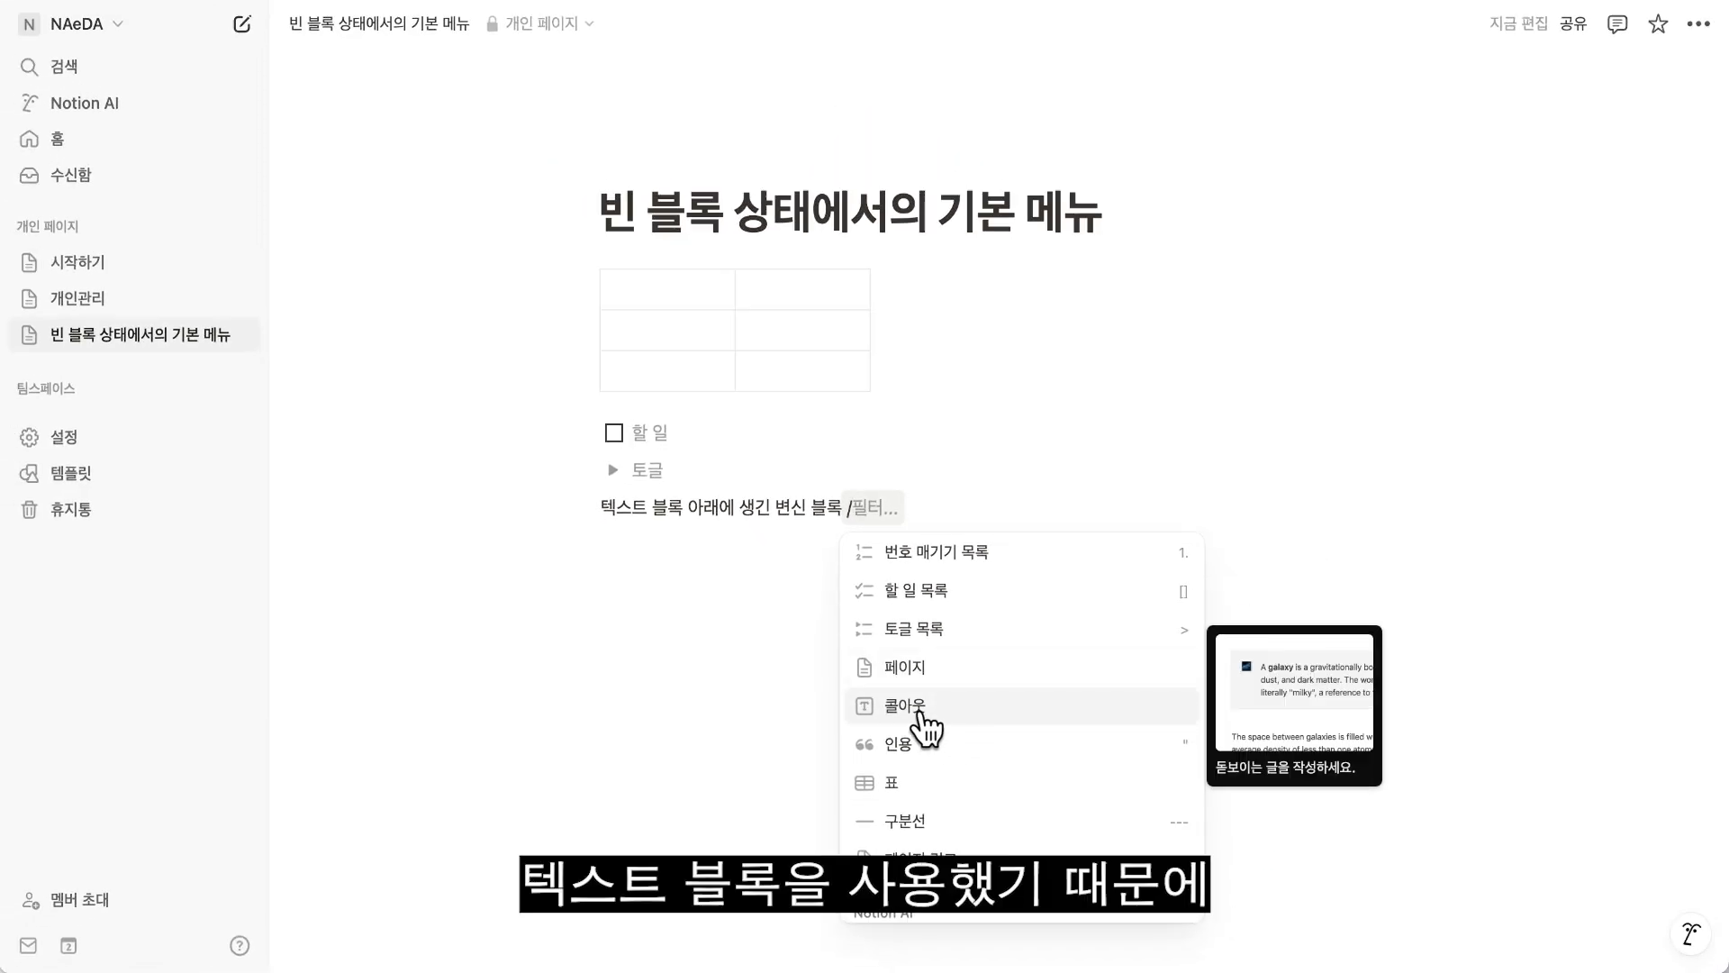
pyautogui.click(900, 790)
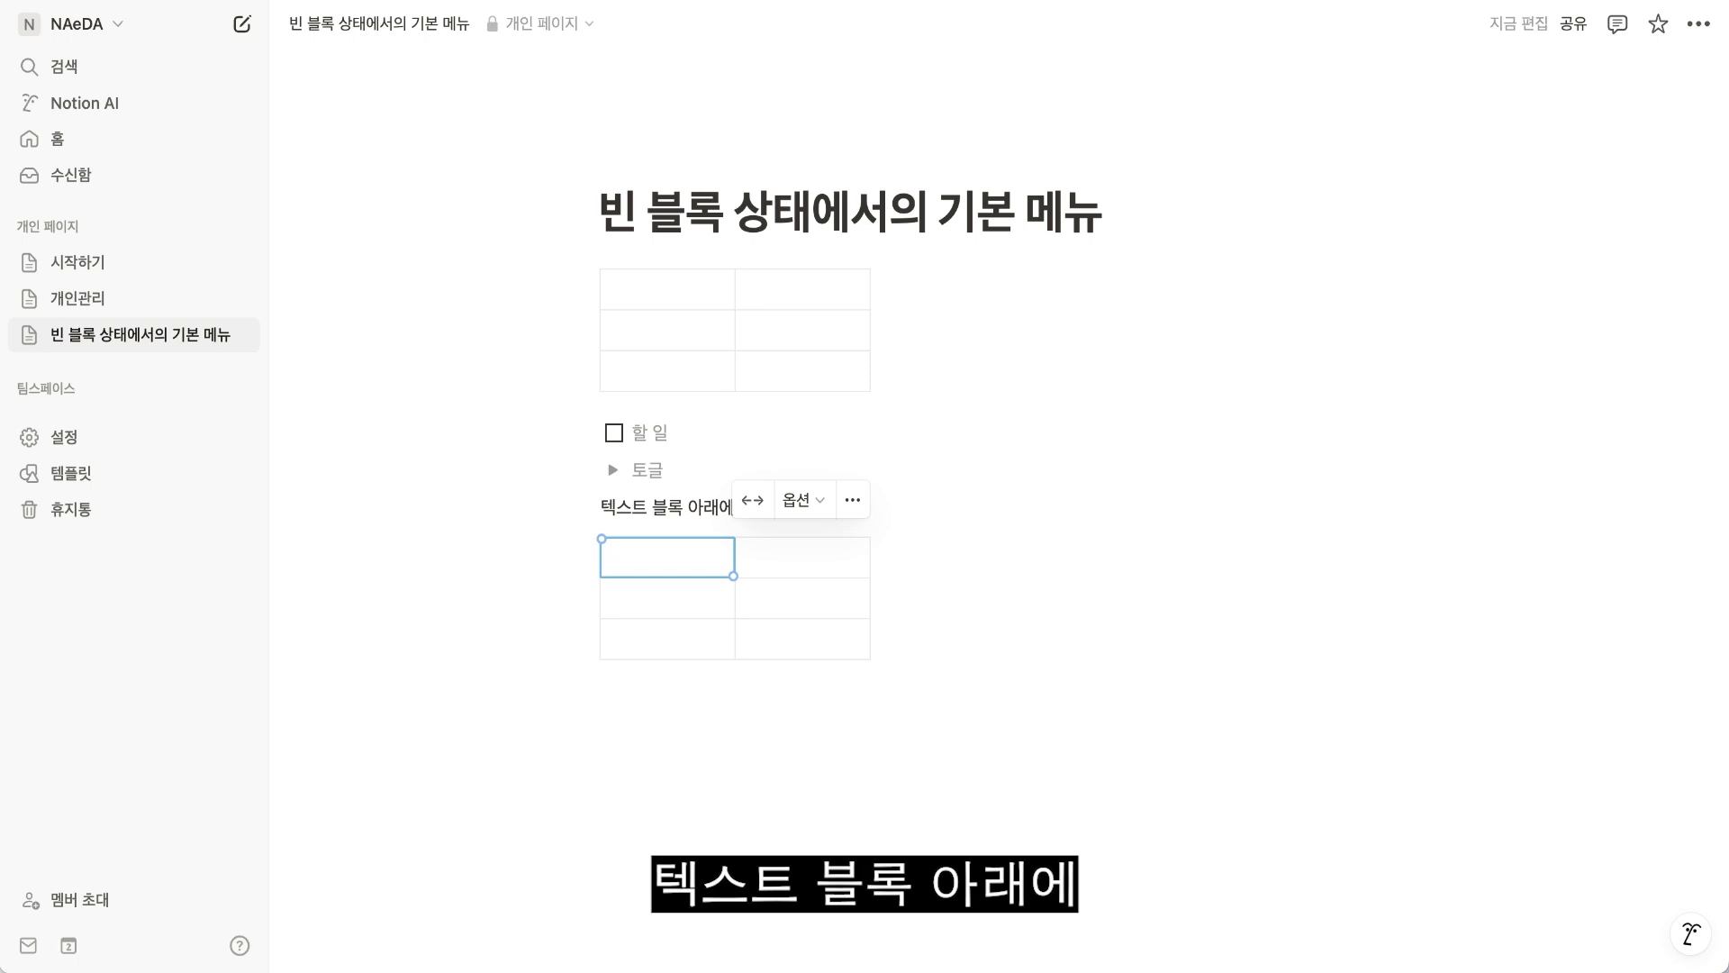
# Apply a light blue background colour to the empty block below the second table.
pyautogui.click(621, 701)
pyautogui.write('/')
pyautogui.scroll(-10, 799, 598)
pyautogui.scroll(-15, 799, 598)
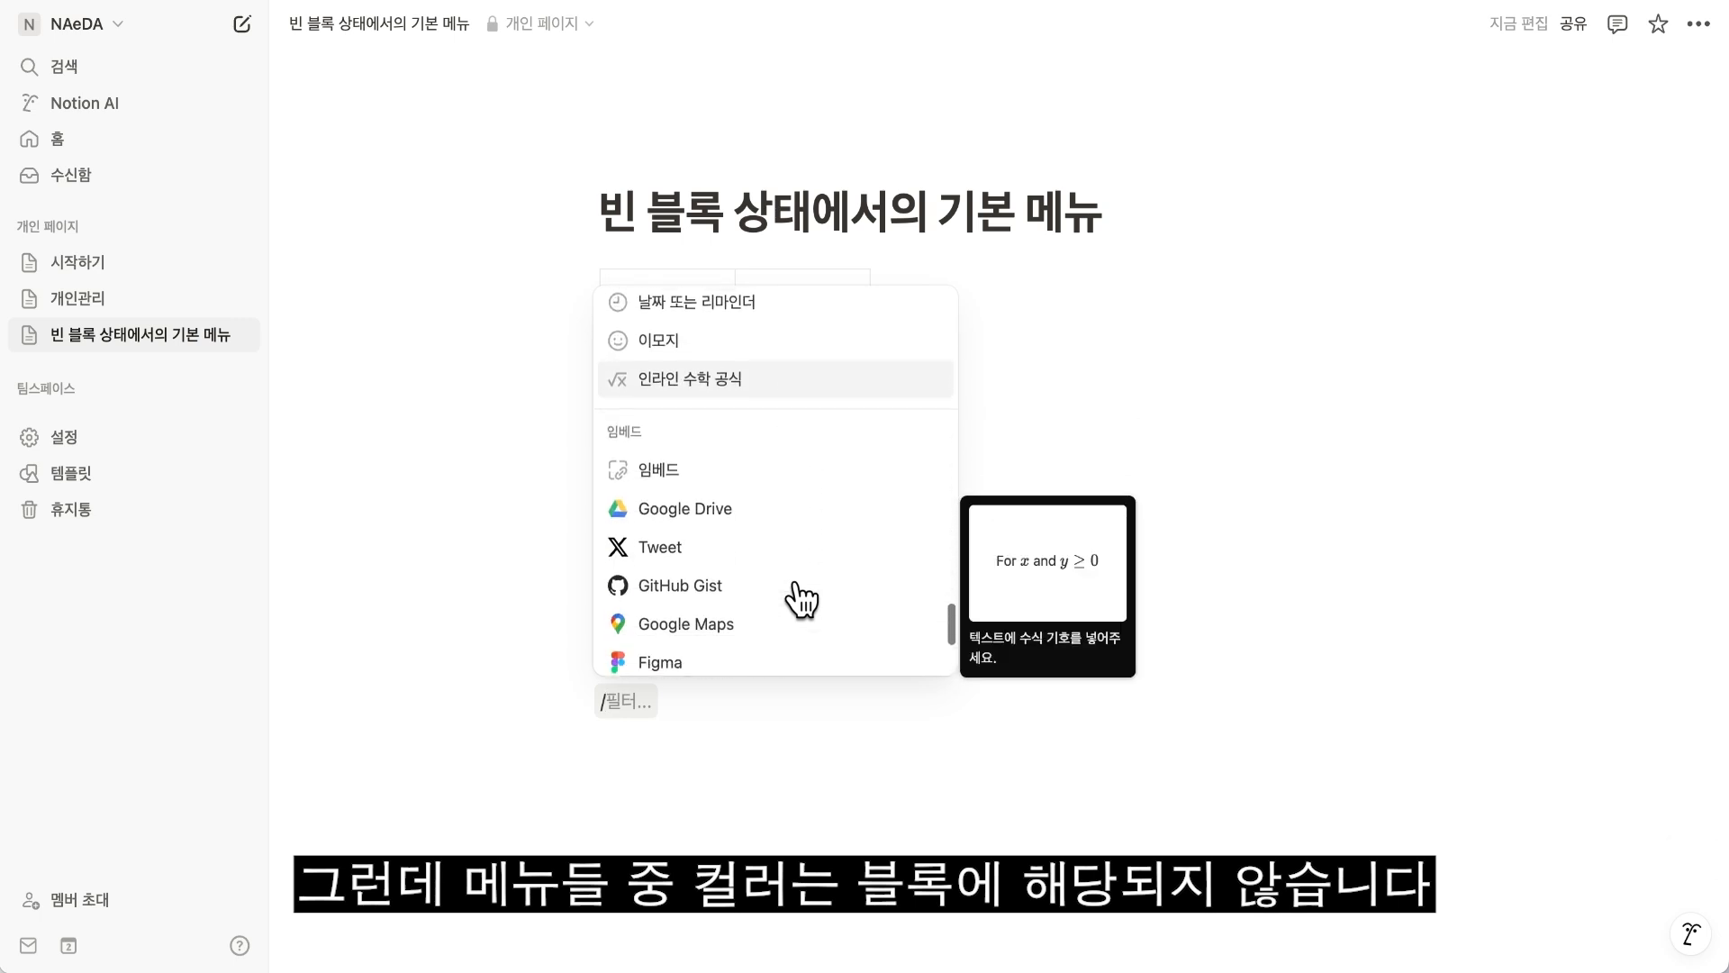
pyautogui.scroll(-20, 799, 598)
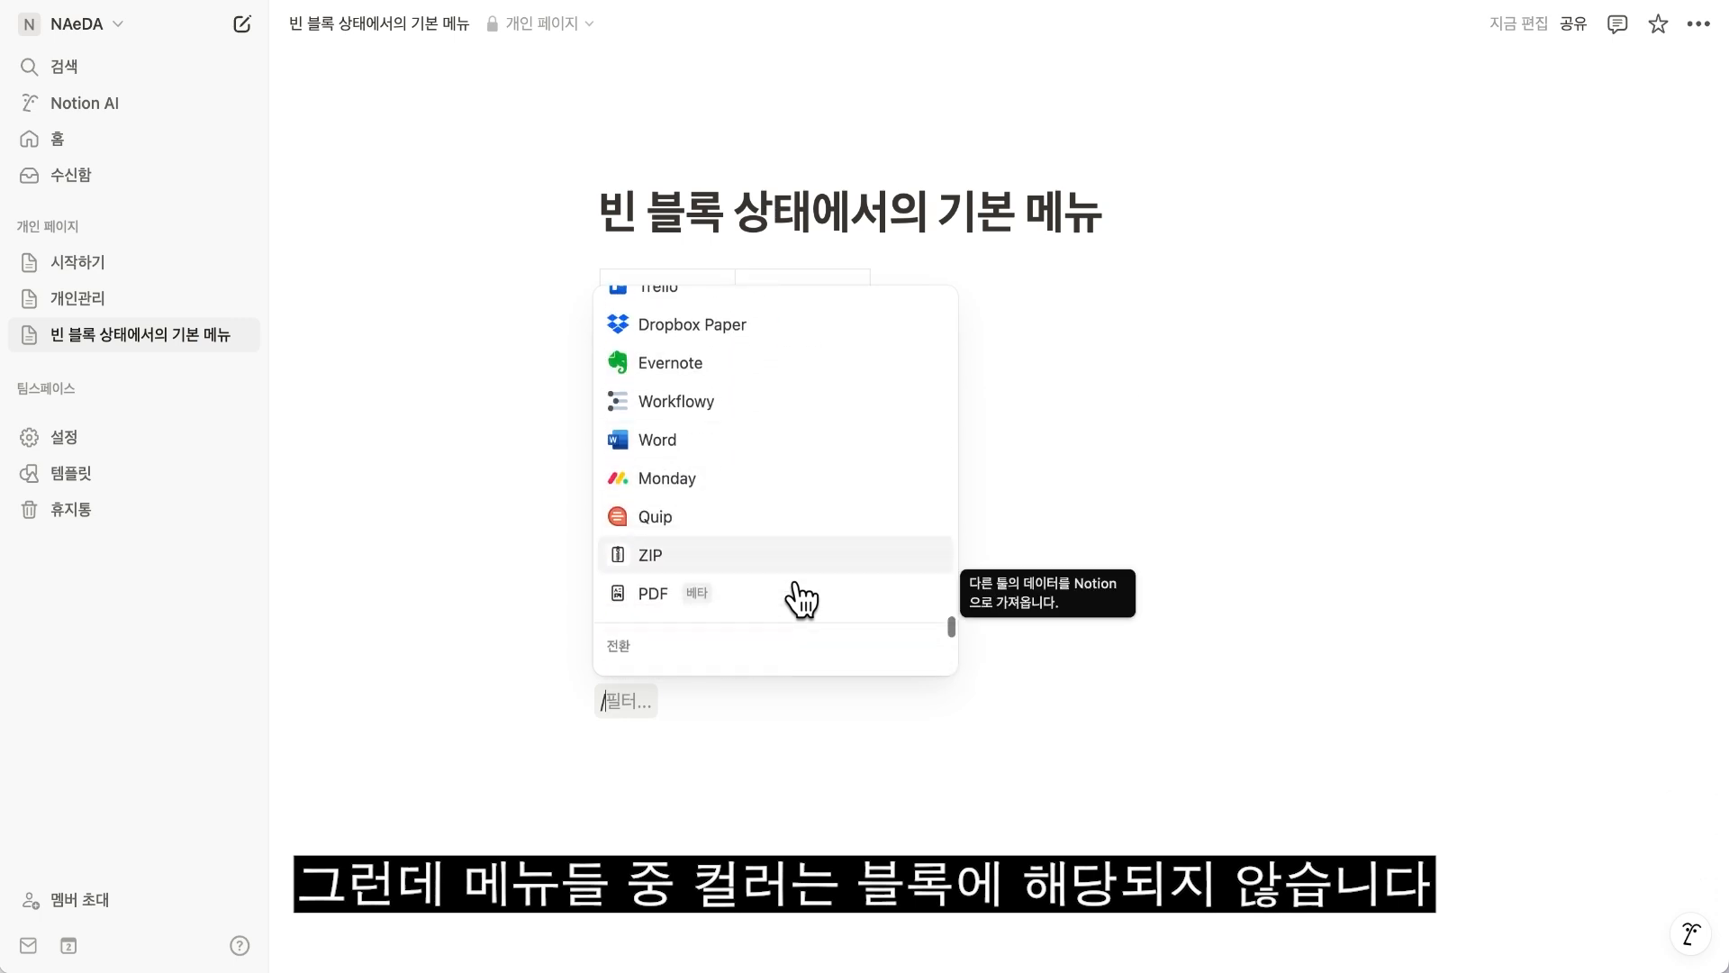
pyautogui.click(674, 538)
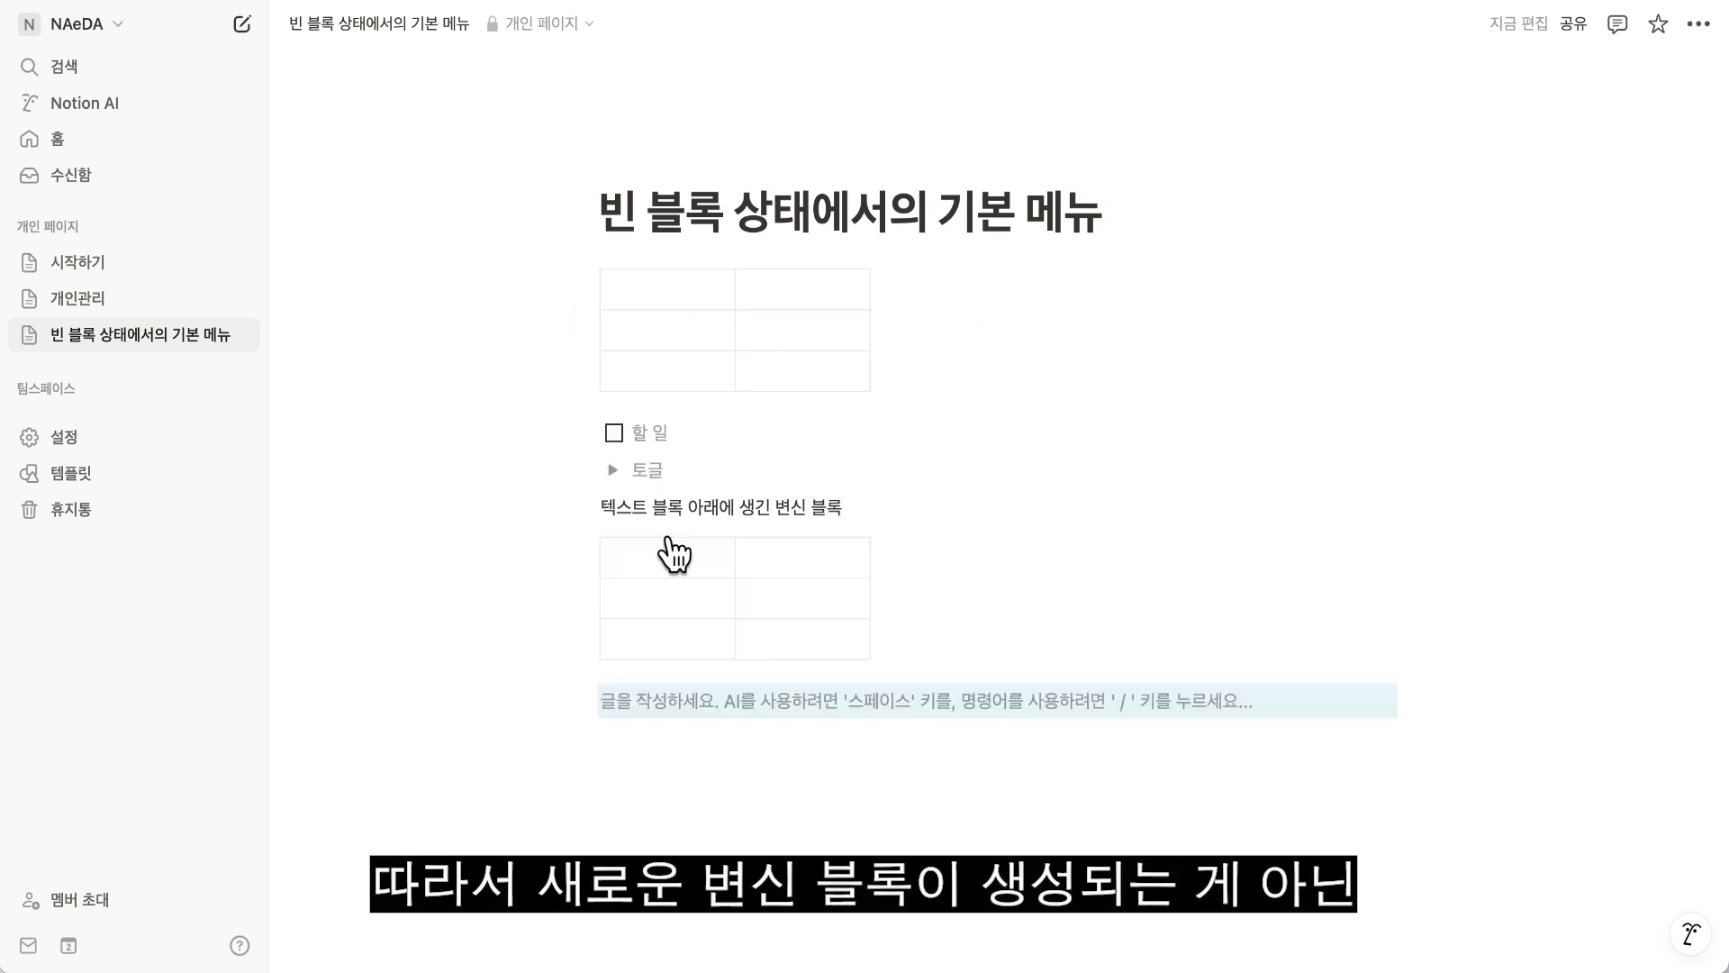
# Add a new block below the blue one through the command menu and enter the text "텍스트".
pyautogui.press('Return')
pyautogui.write('/')
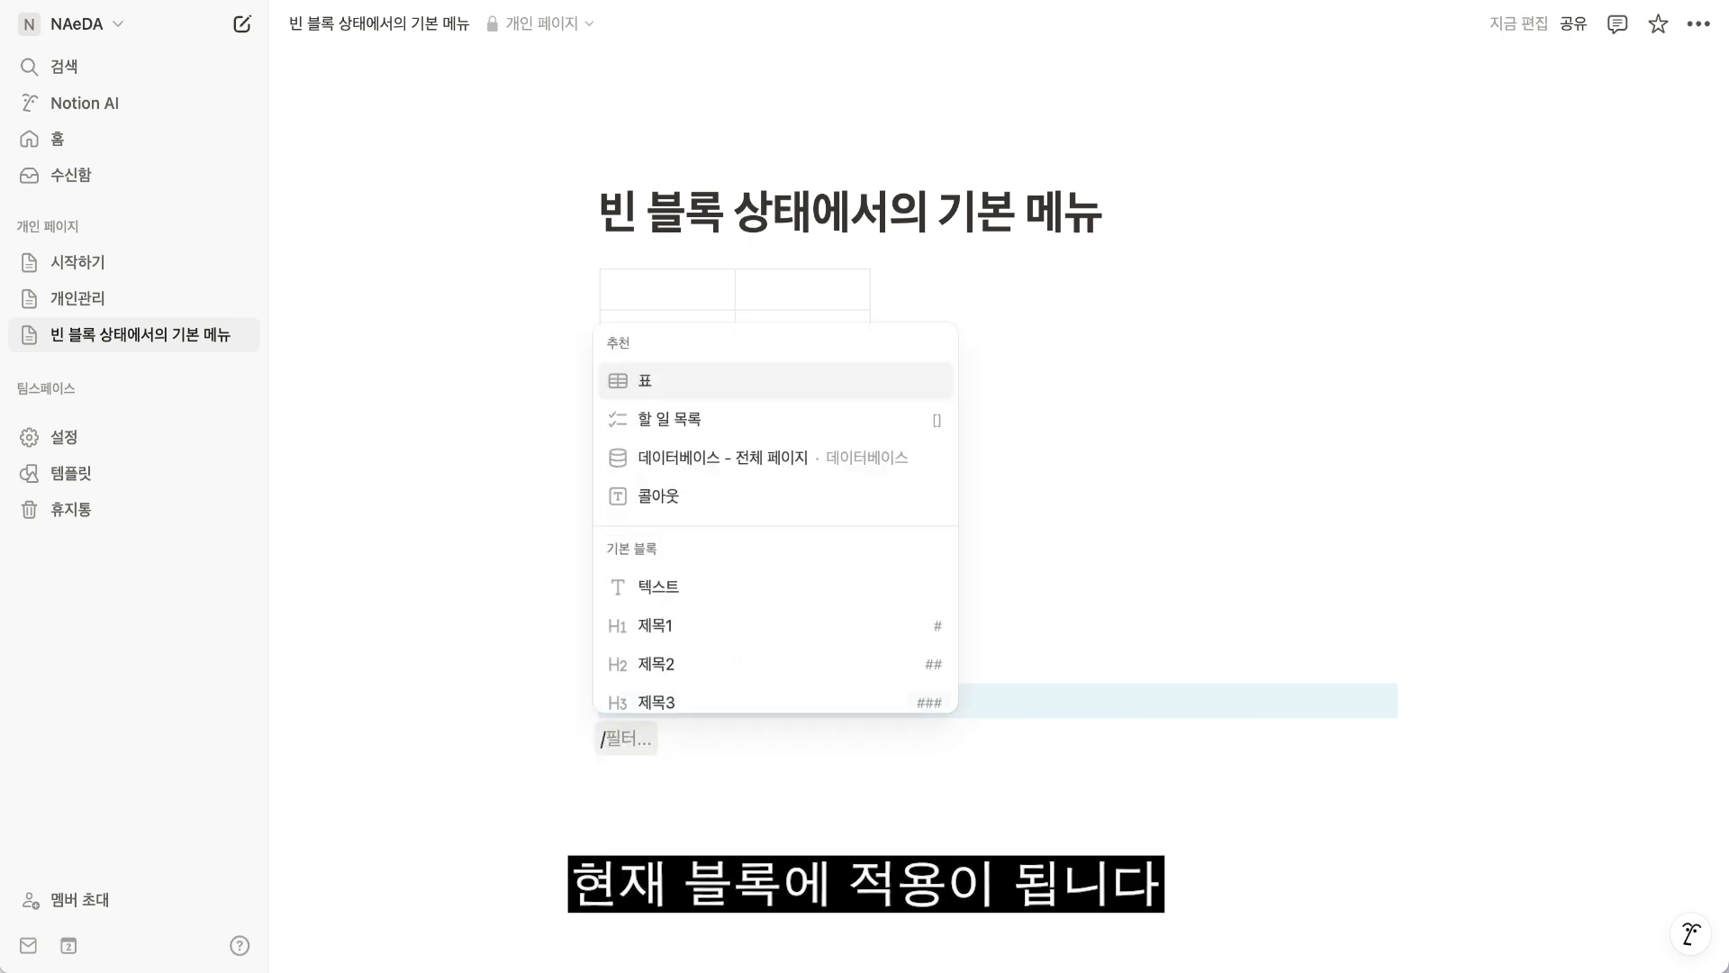
pyautogui.scroll(-20, 744, 529)
pyautogui.scroll(4, 690, 563)
pyautogui.click(683, 540)
pyautogui.write('텍스트')
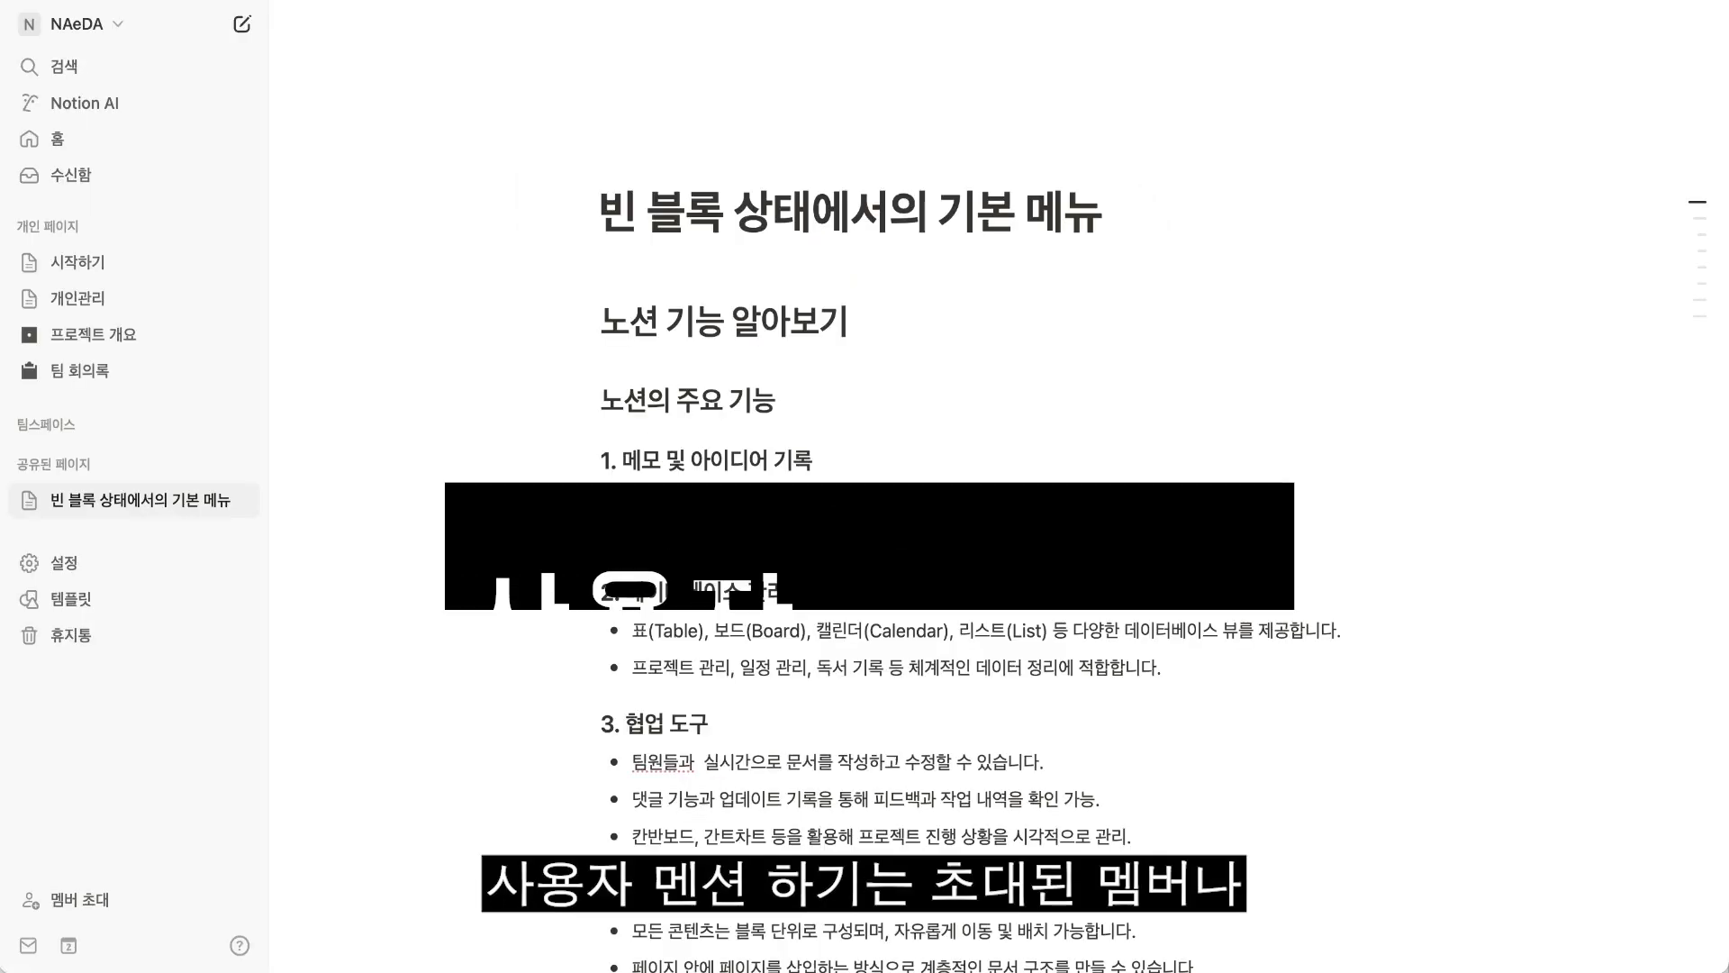
# Add the comment "수정 체크해주세요." to the bullet with the user mention under "3. 협업 도구".
pyautogui.click(569, 793)
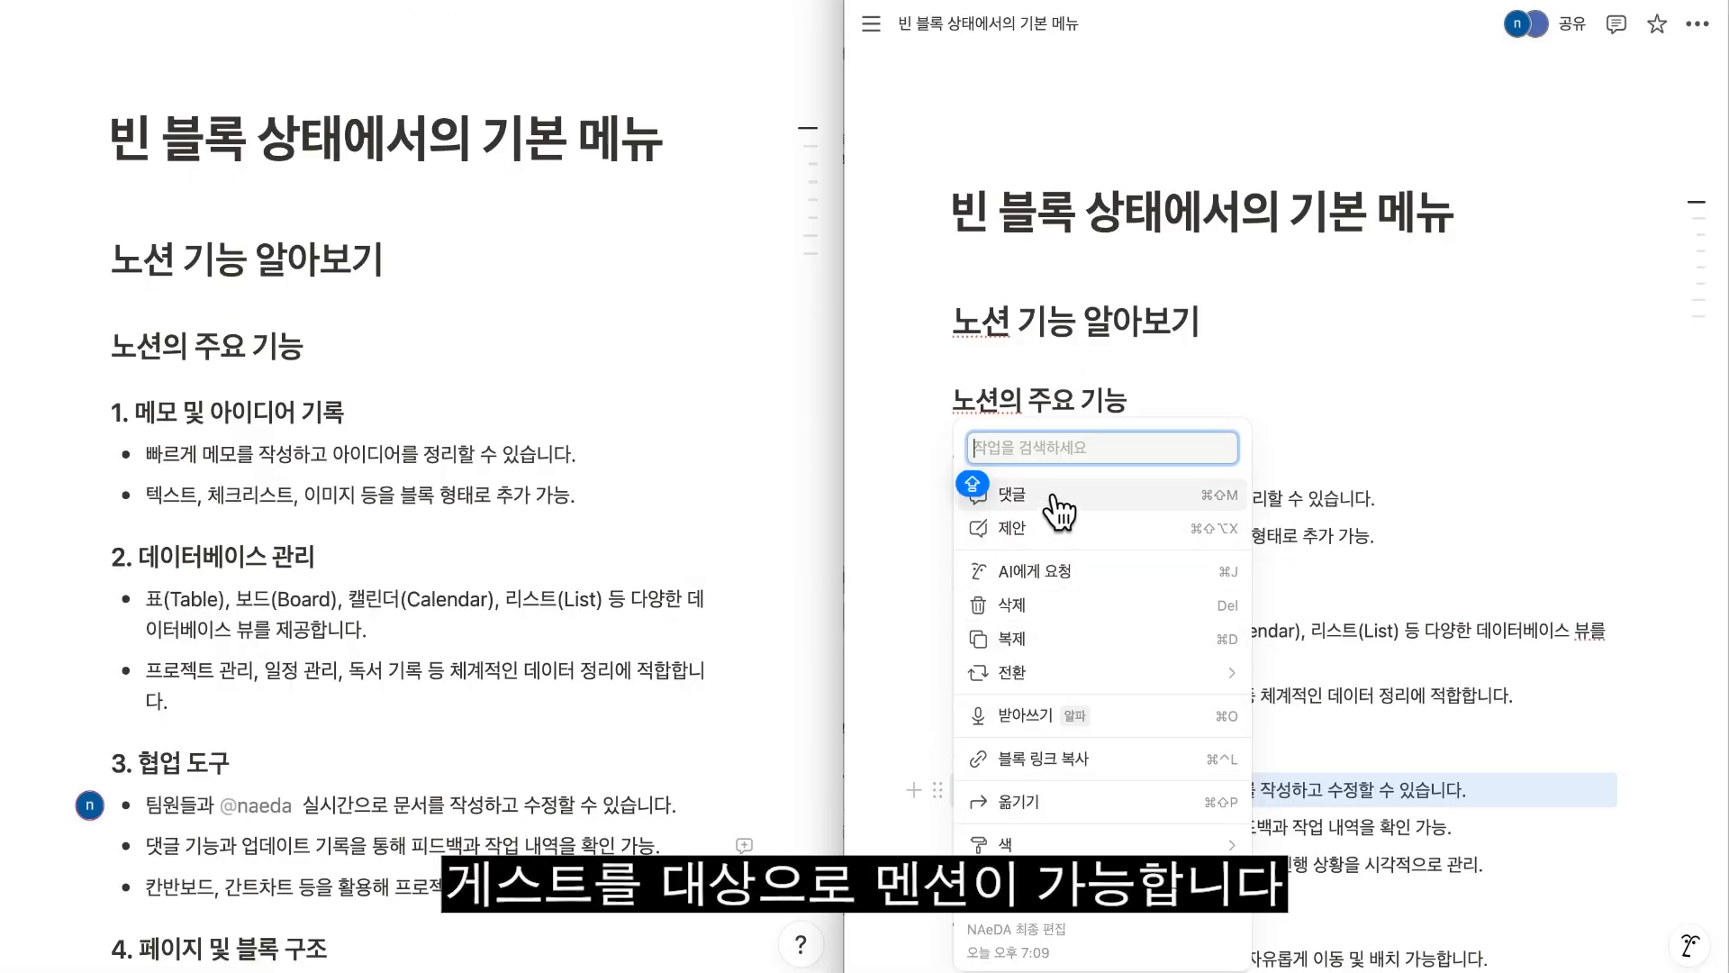
pyautogui.click(1054, 503)
pyautogui.write('수정 체크해주세요.')
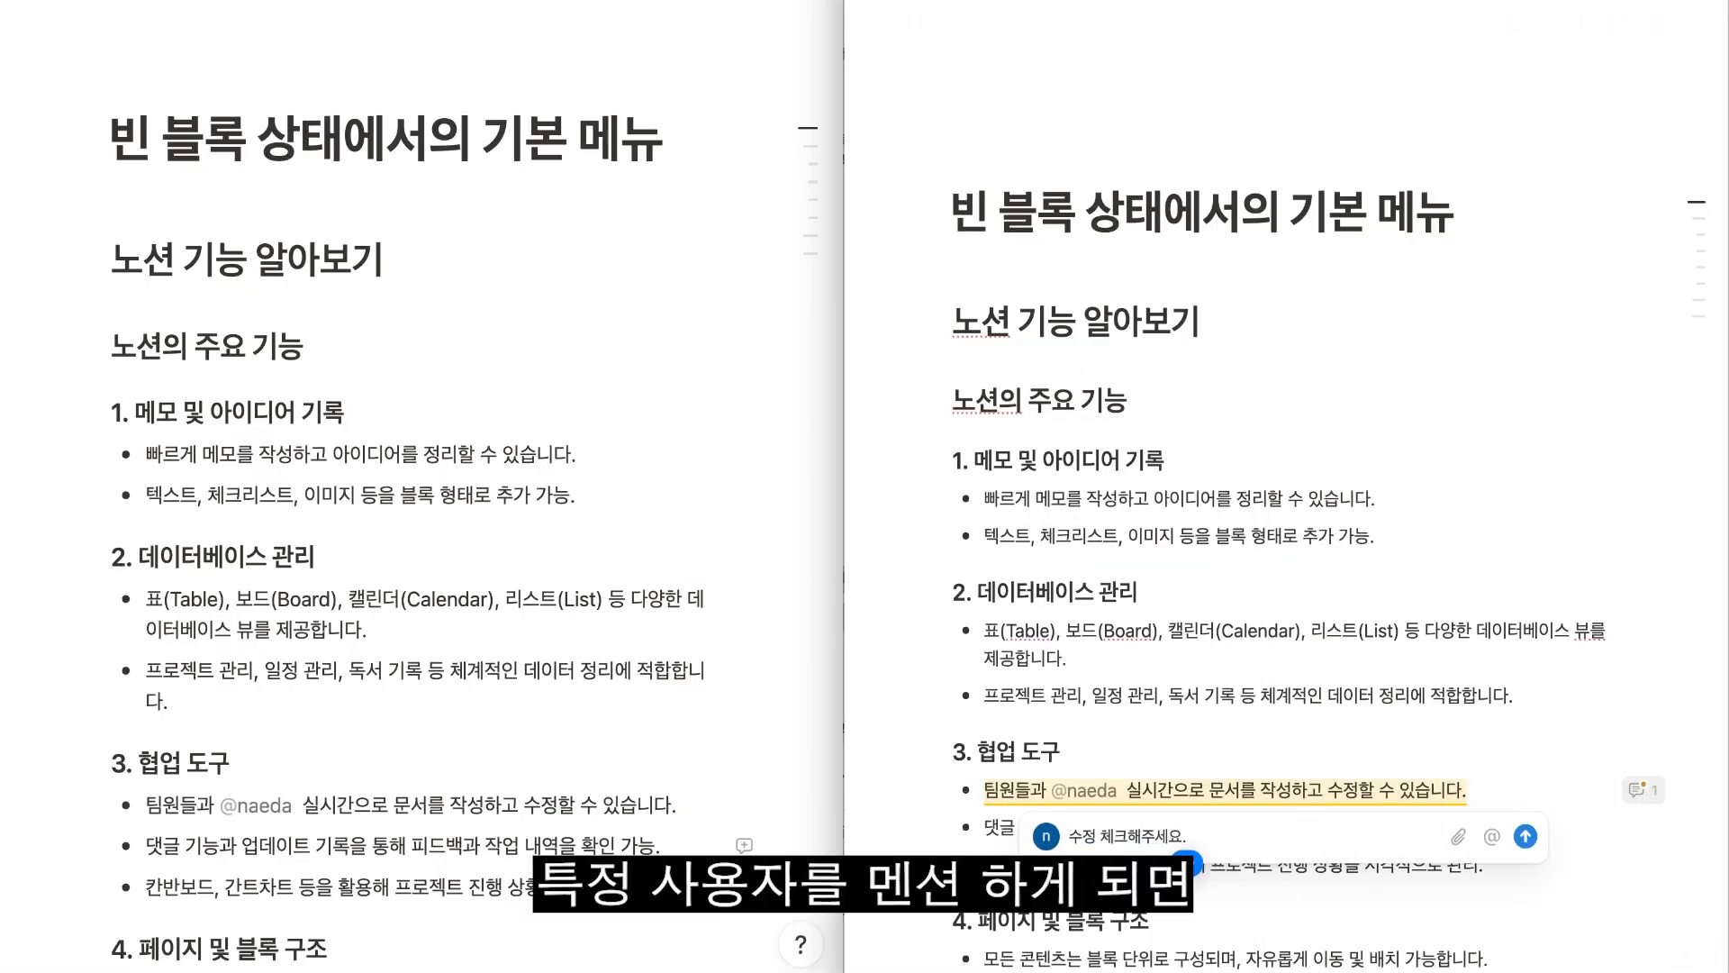
pyautogui.press('Return')
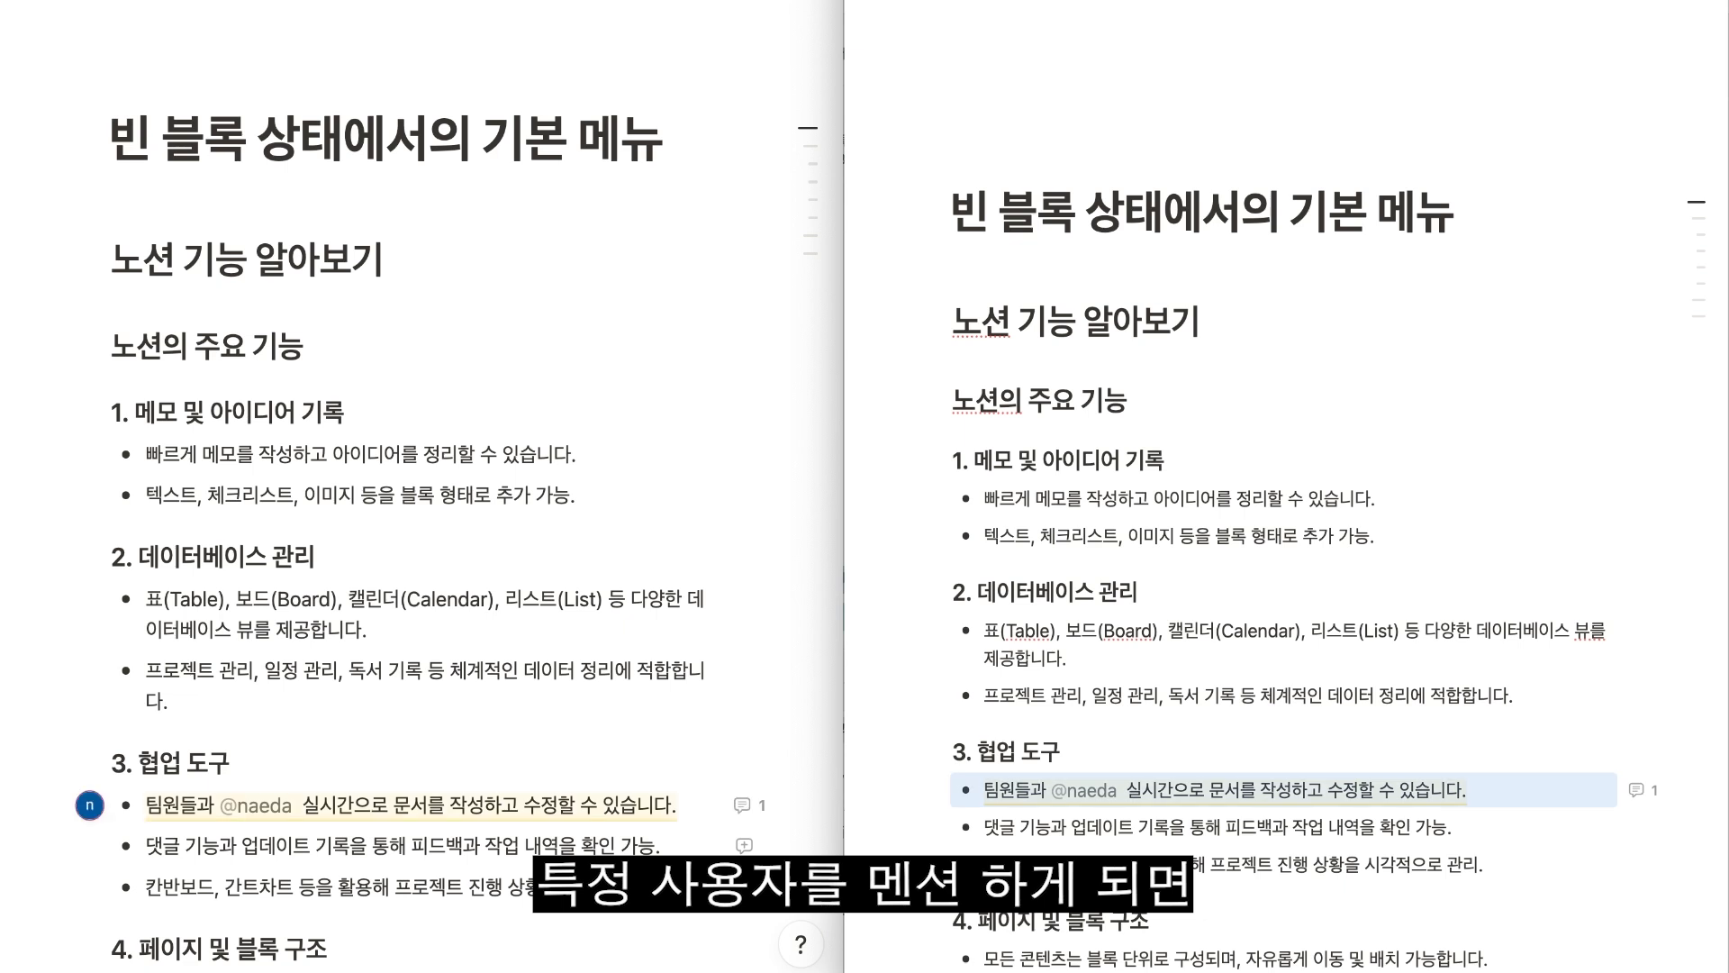
# Check the mention notification in the guest's window and reword the mentioned bullet to "실시간으로 문서를 수정하고 작성할 수 있습니다.".
pyautogui.click(115, 106)
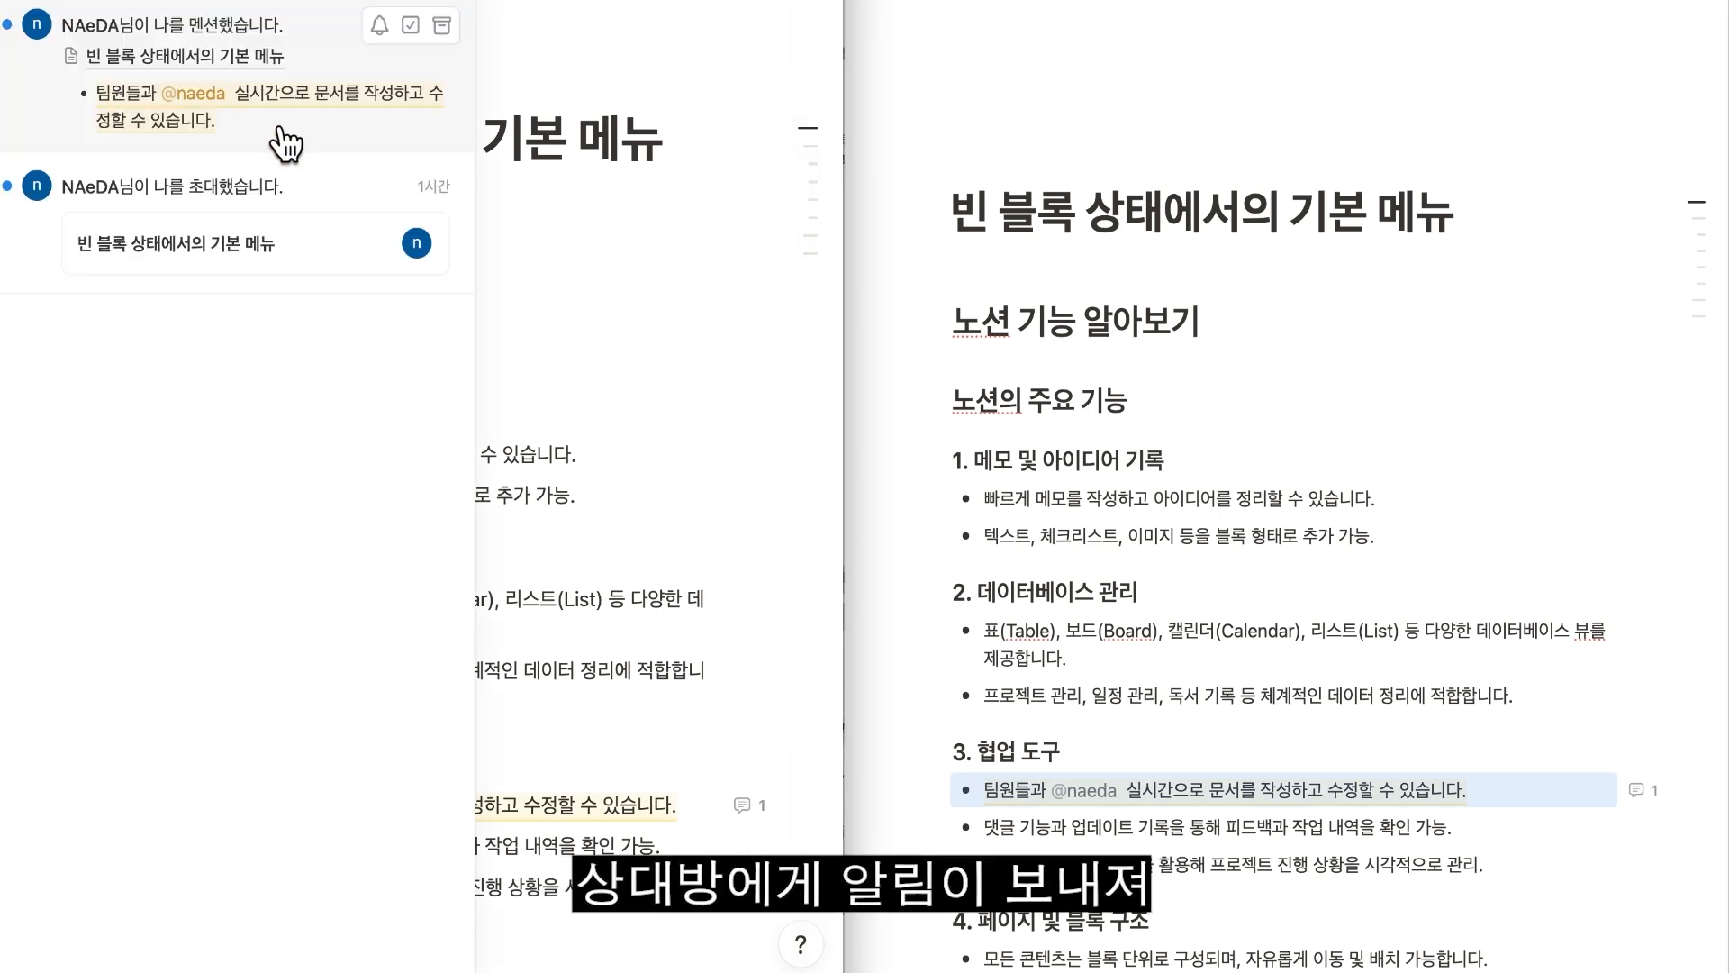
pyautogui.click(728, 333)
pyautogui.click(454, 804)
pyautogui.write('수정하고')
pyautogui.press('Delete')
pyautogui.press('Delete')
pyautogui.press('Delete')
pyautogui.press('Delete')
pyautogui.press('Delete')
pyautogui.press('Delete')
pyautogui.write('작성')
# Reply "수정했습니다." in the comment thread of the edited bullet.
pyautogui.click(741, 814)
pyautogui.write('수정했습니다.')
pyautogui.click(687, 741)
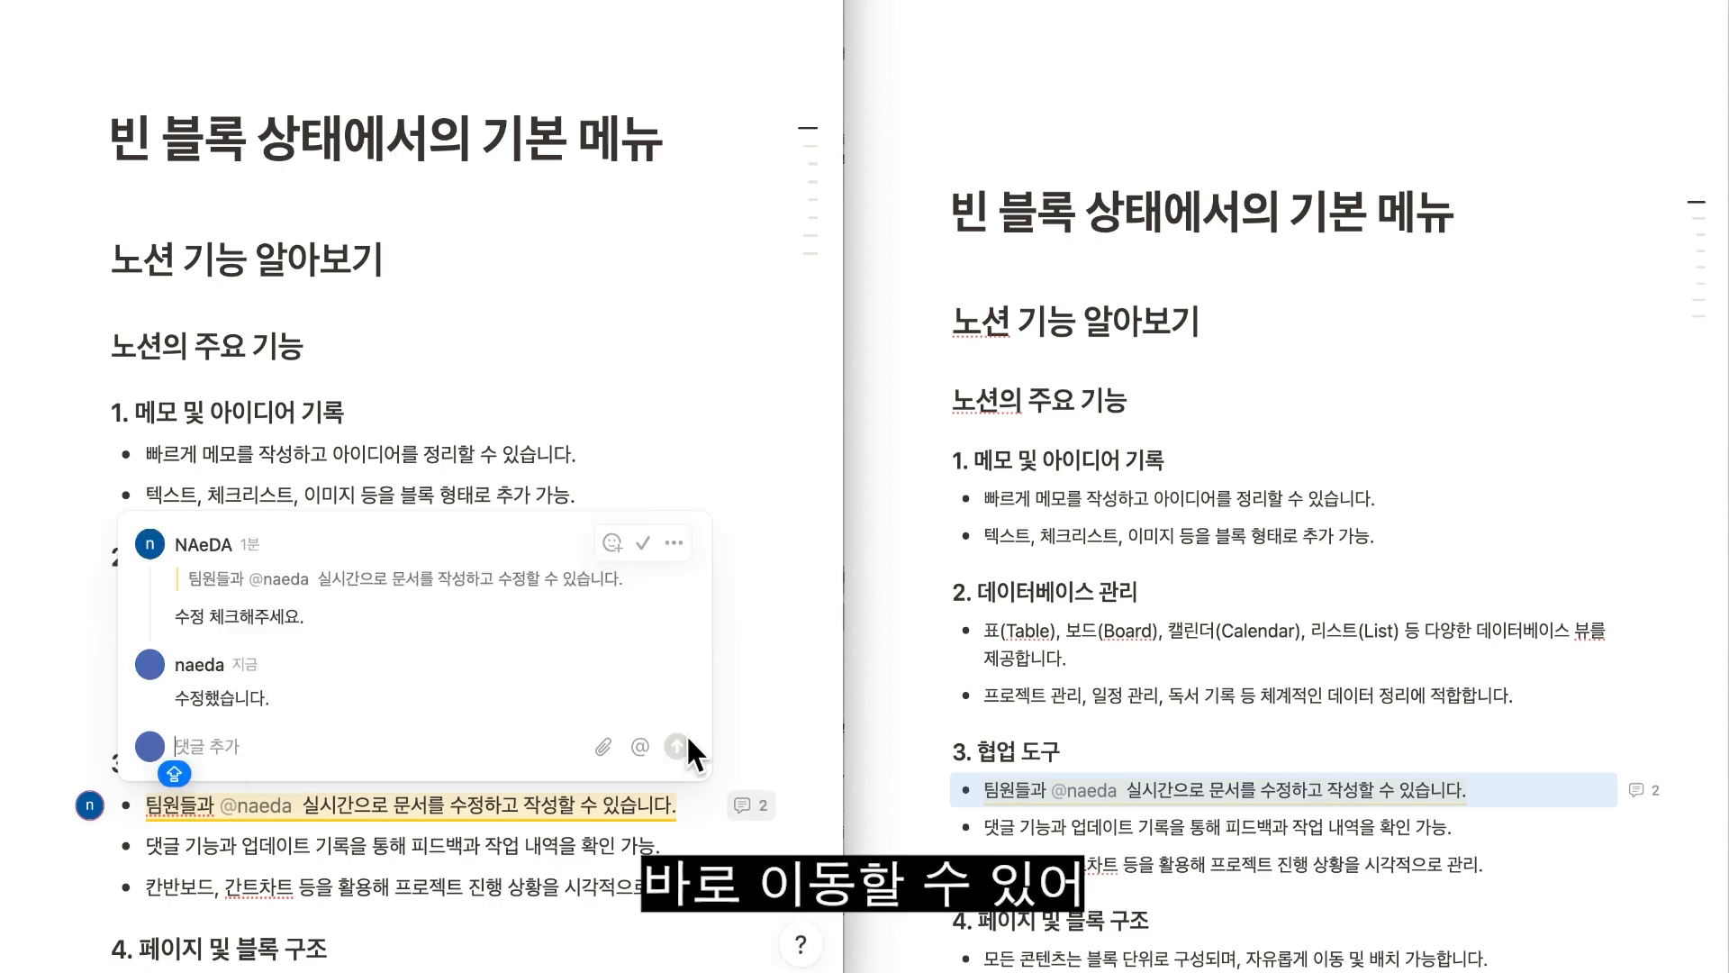
# Open the bullet's comment thread and the page's comment list in the page owner's window.
pyautogui.click(1637, 789)
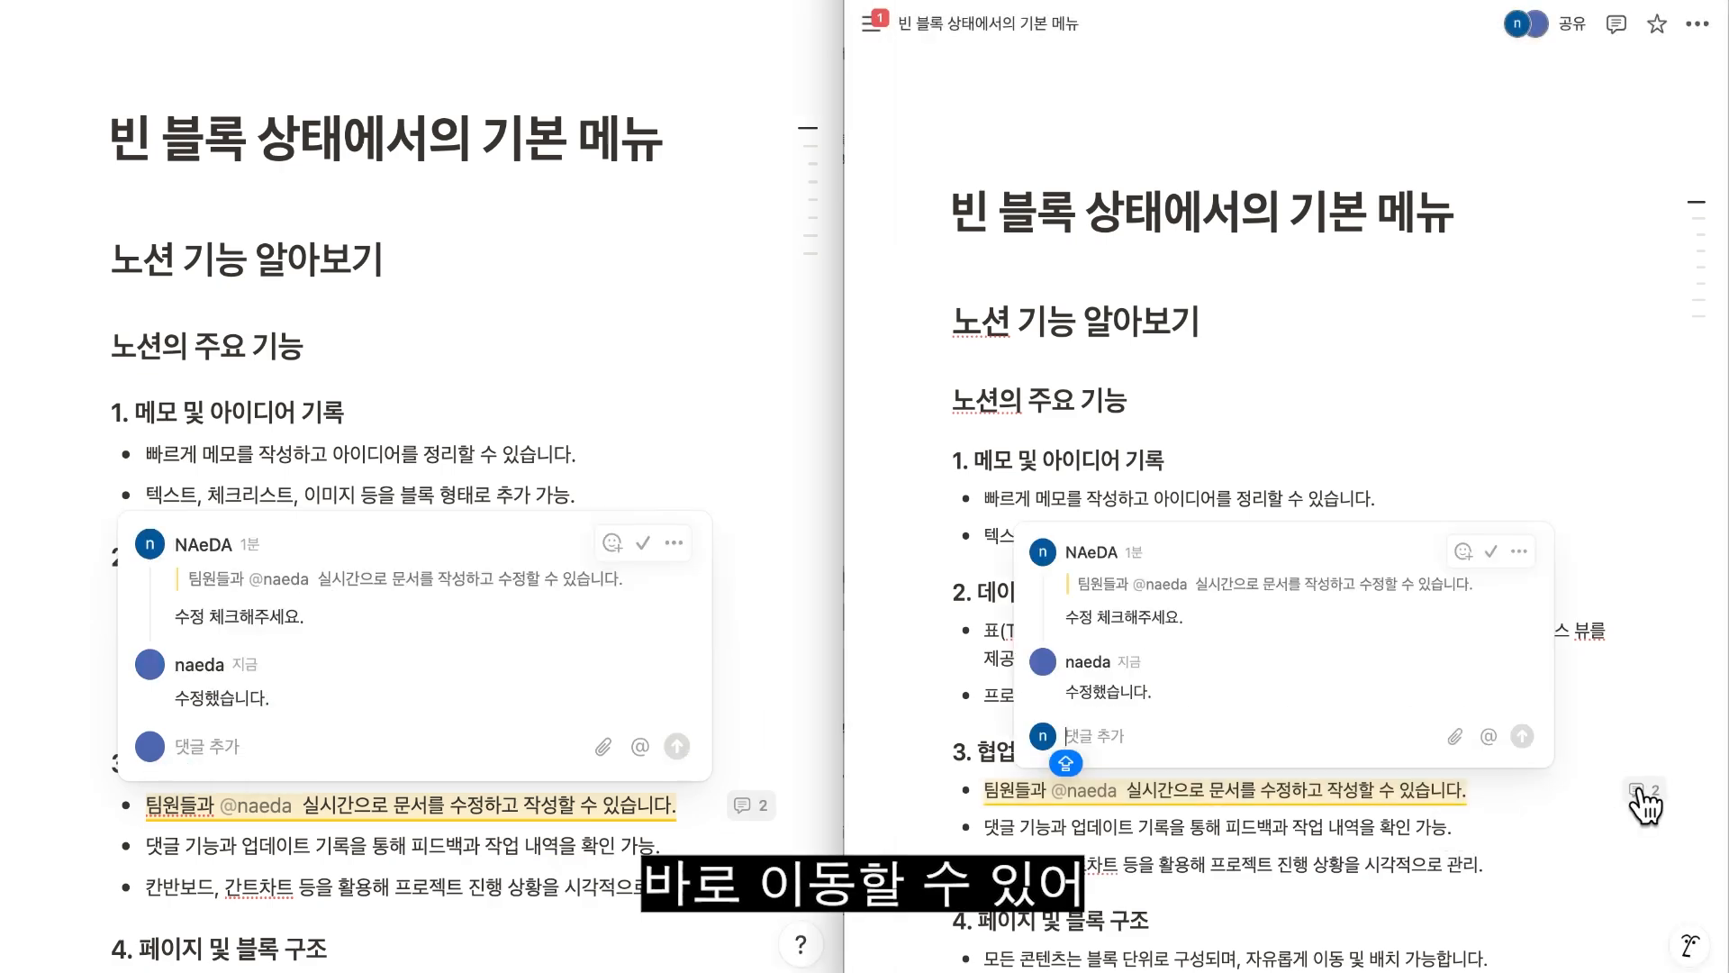
pyautogui.click(1615, 24)
pyautogui.click(1675, 252)
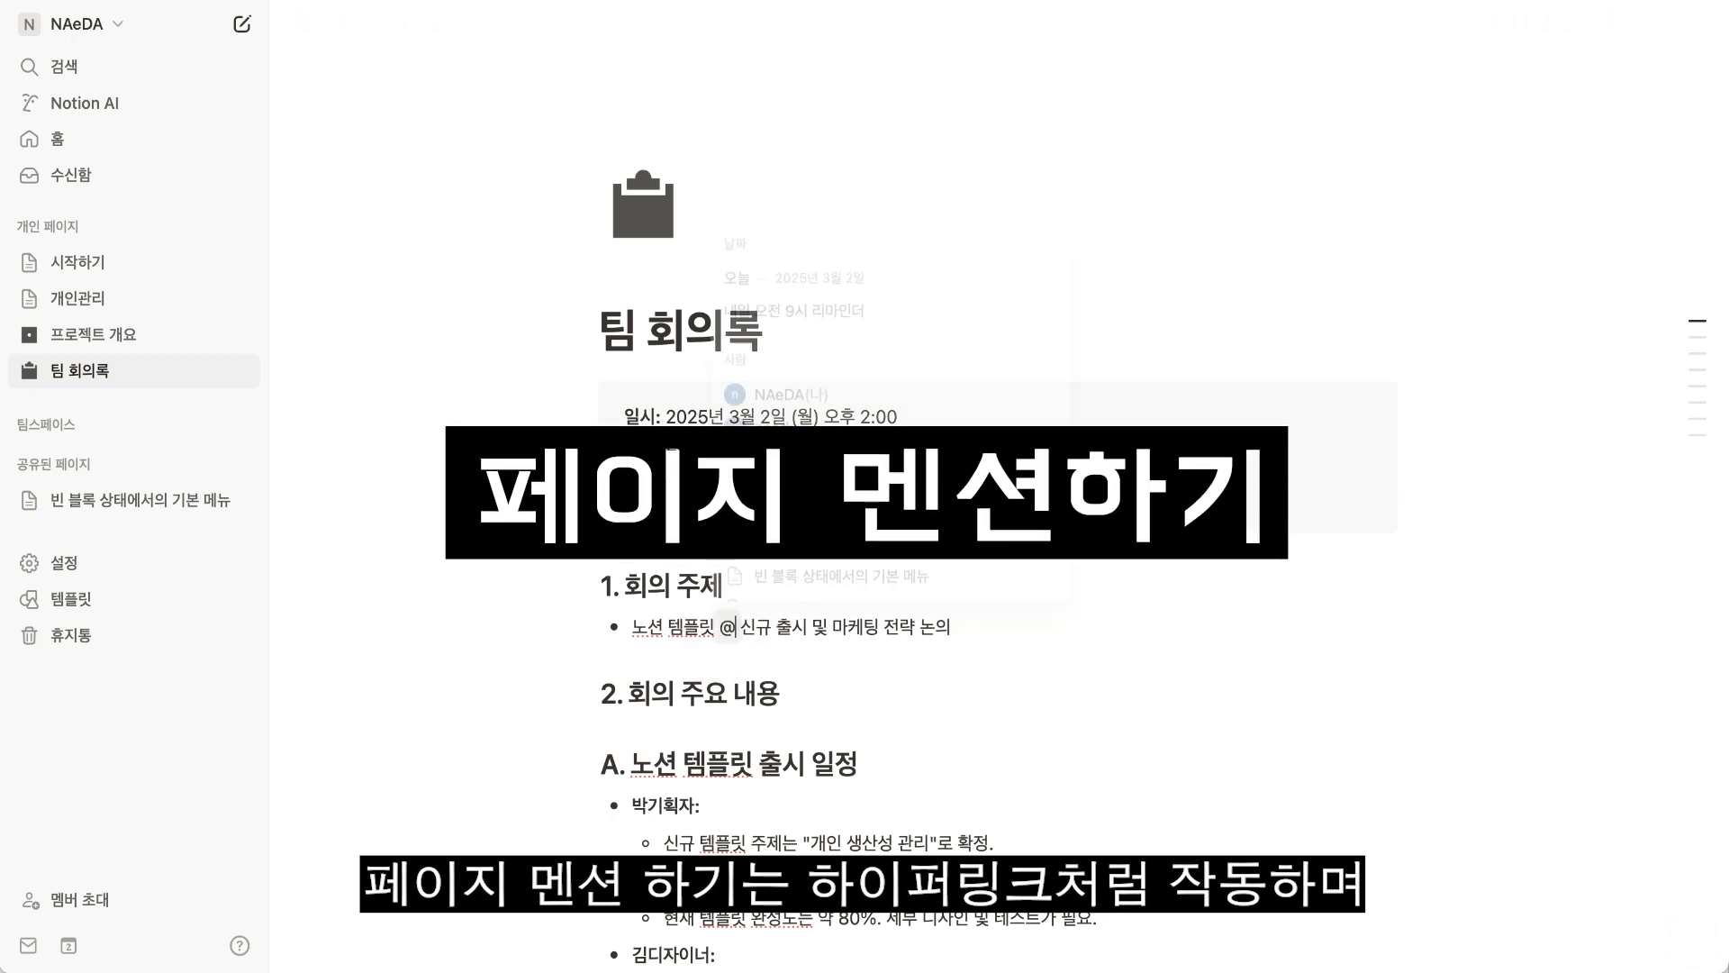
# Mention the 프로젝트 개요 page after "노션 템플릿" in the 회의 주제 bullet and open the linked page to check its backlinks.
pyautogui.write('@')
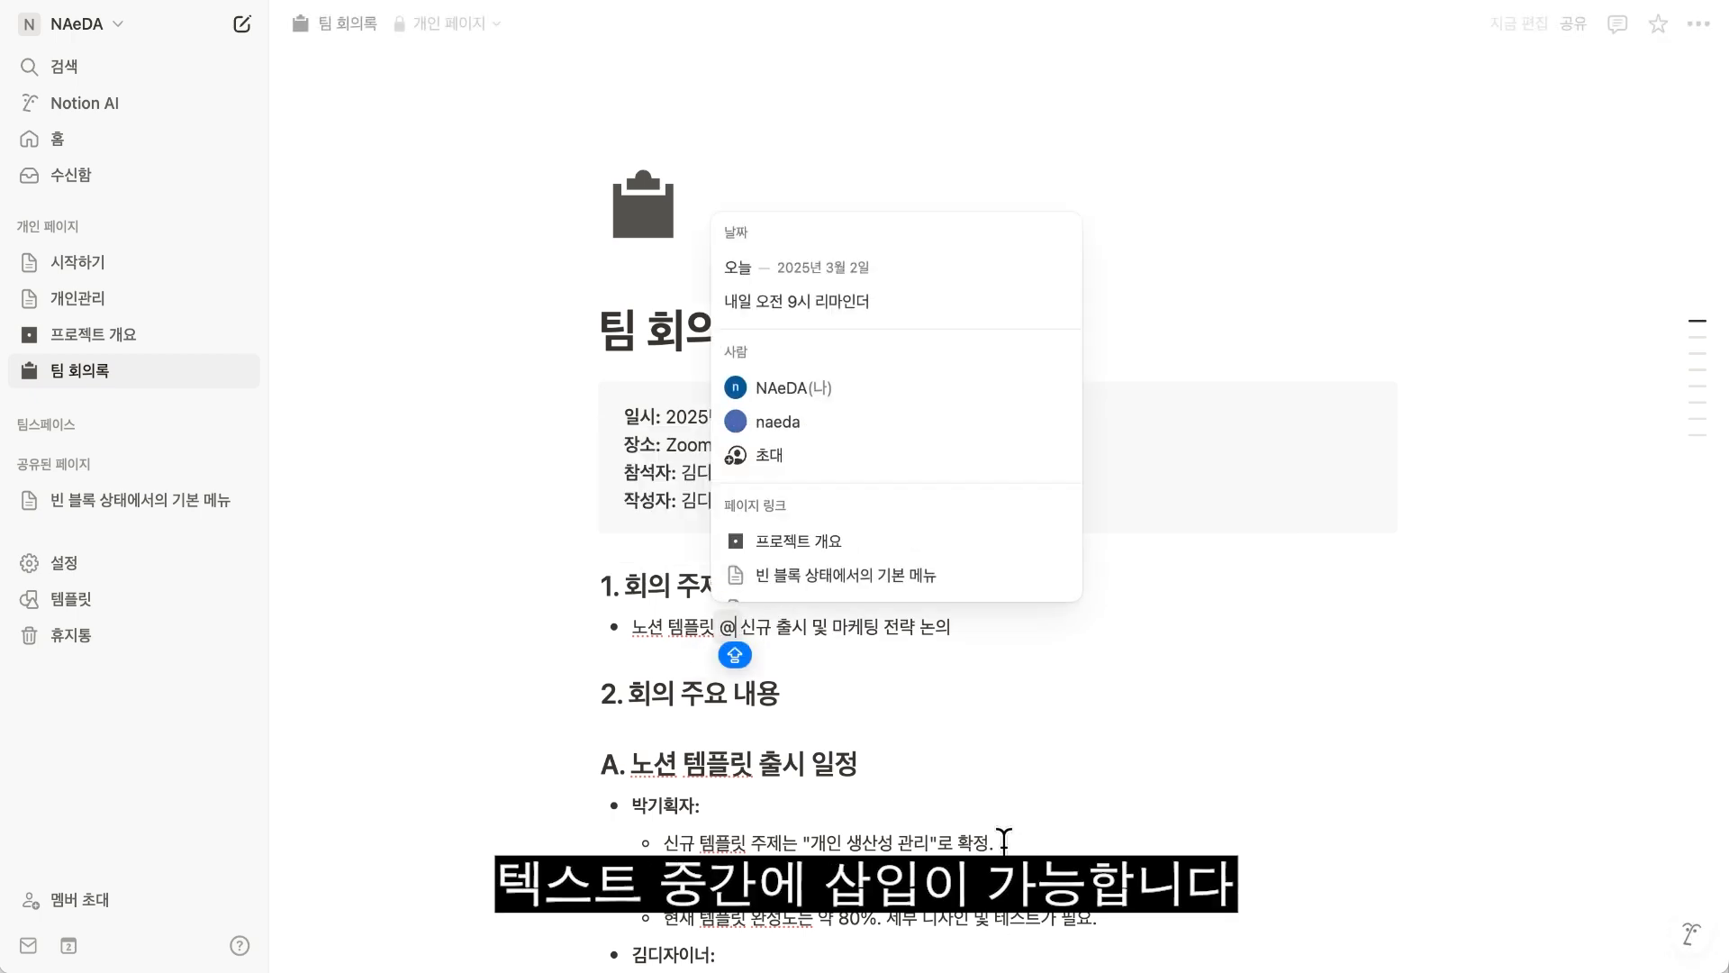
pyautogui.click(817, 555)
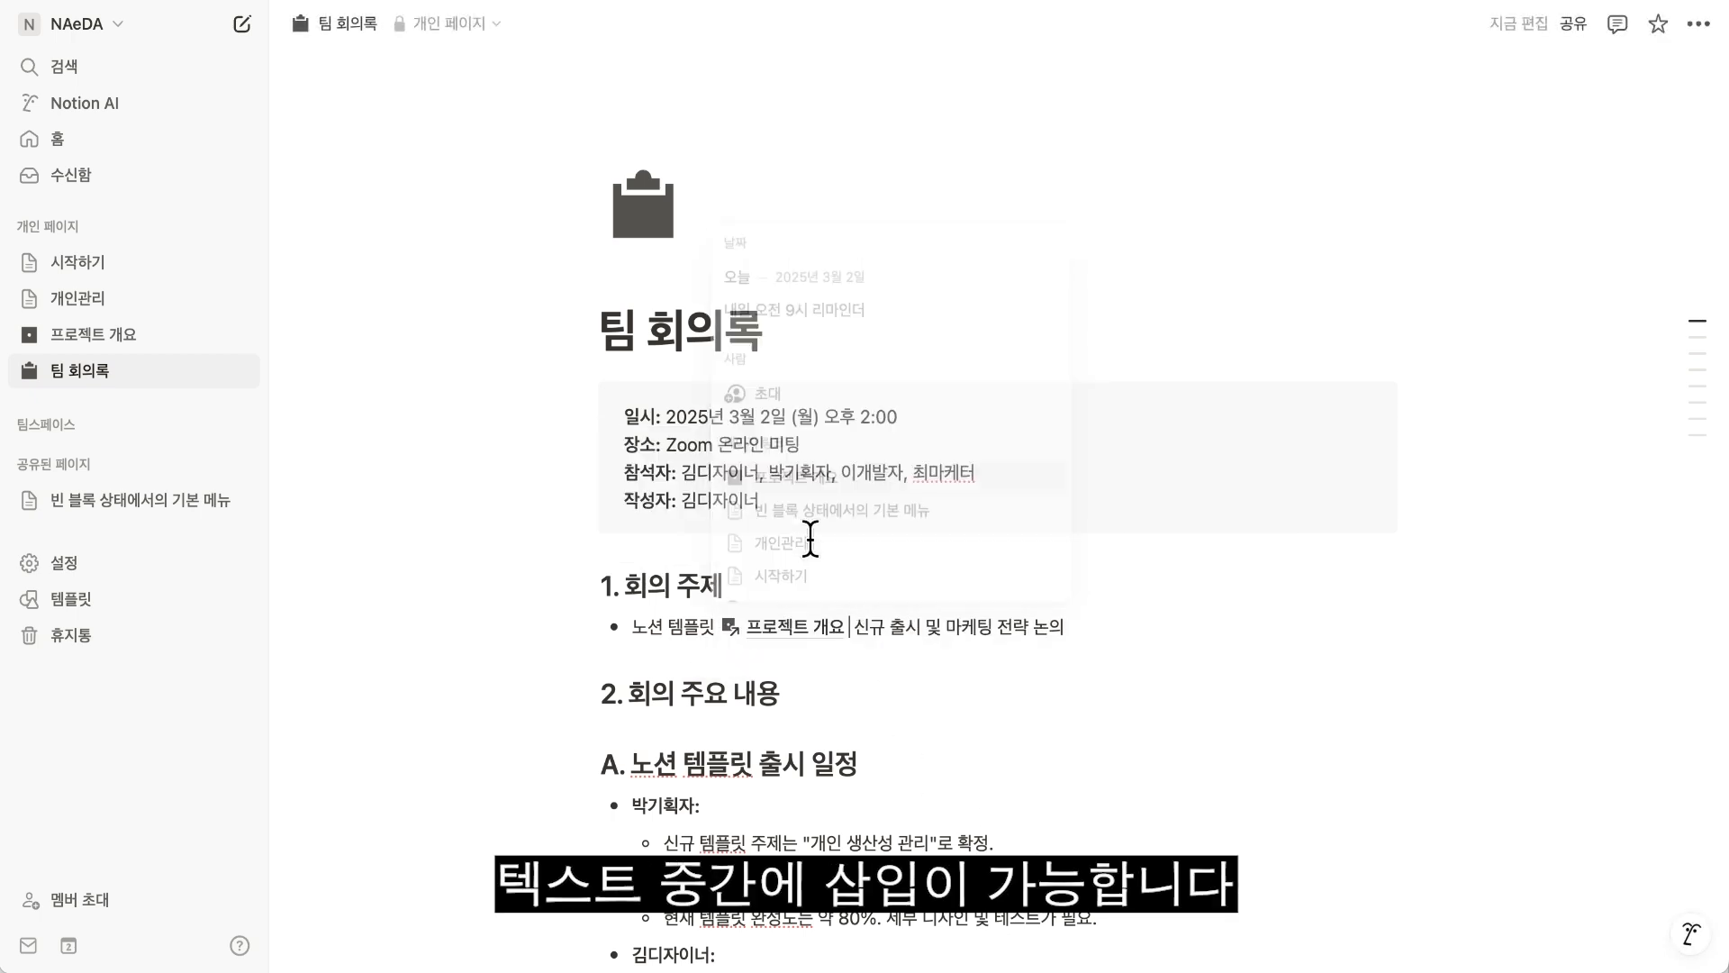
pyautogui.click(796, 633)
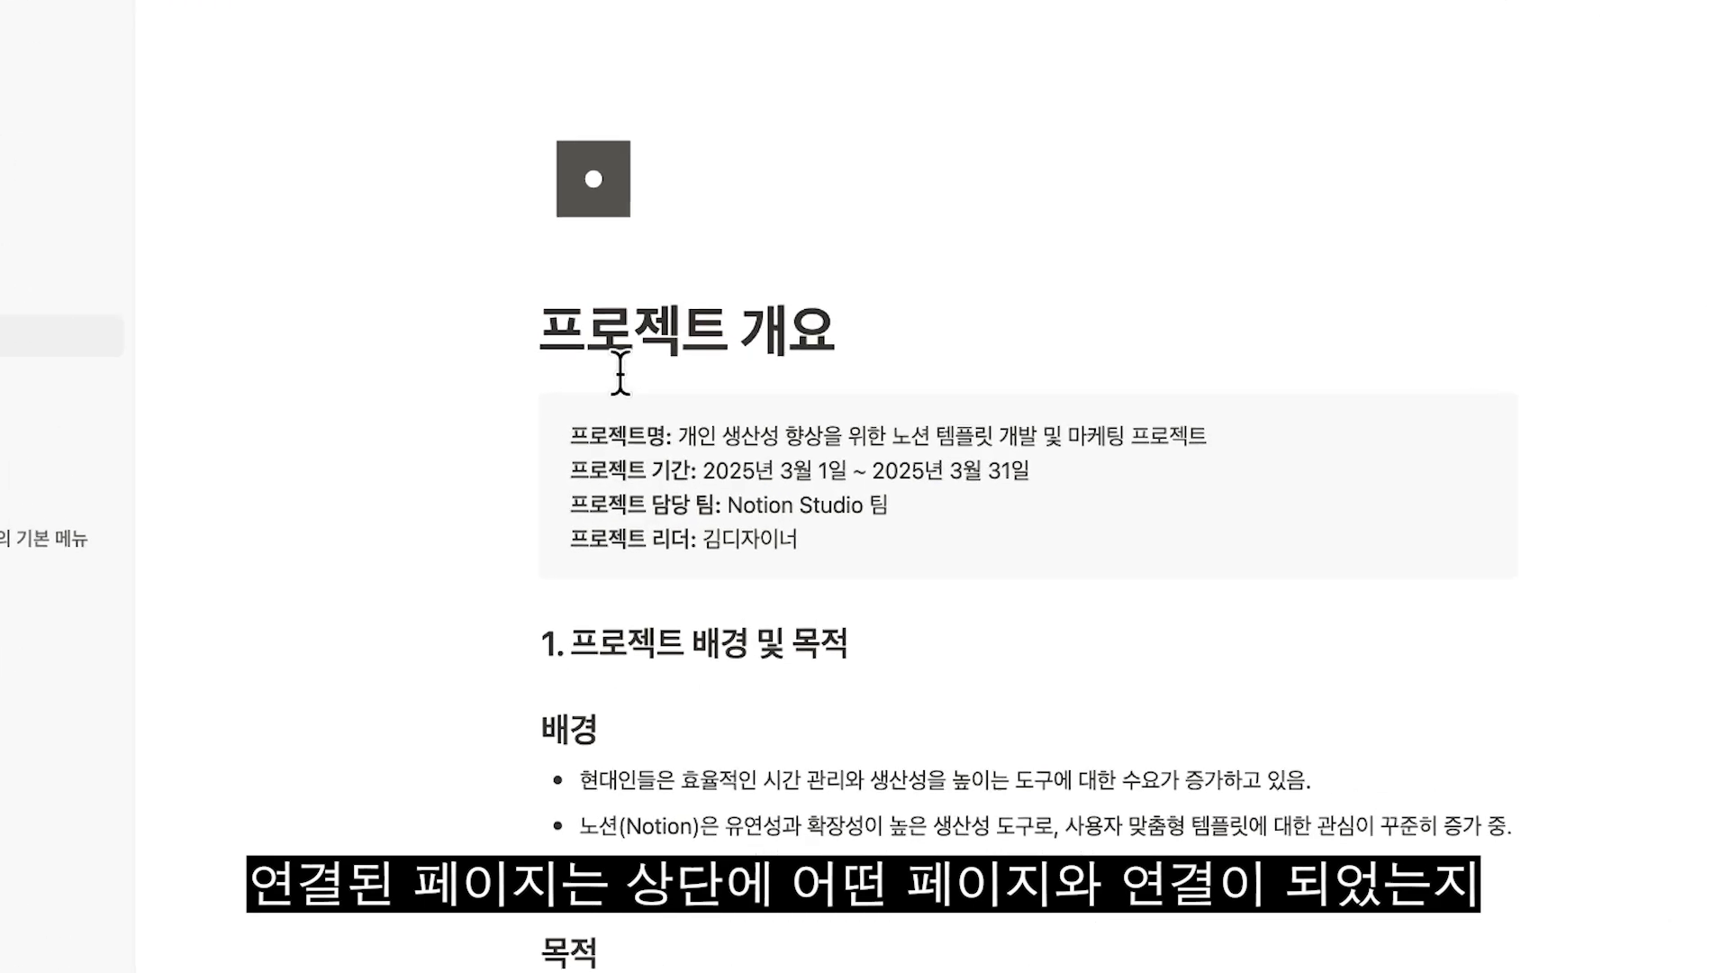
pyautogui.moveTo(621, 341)
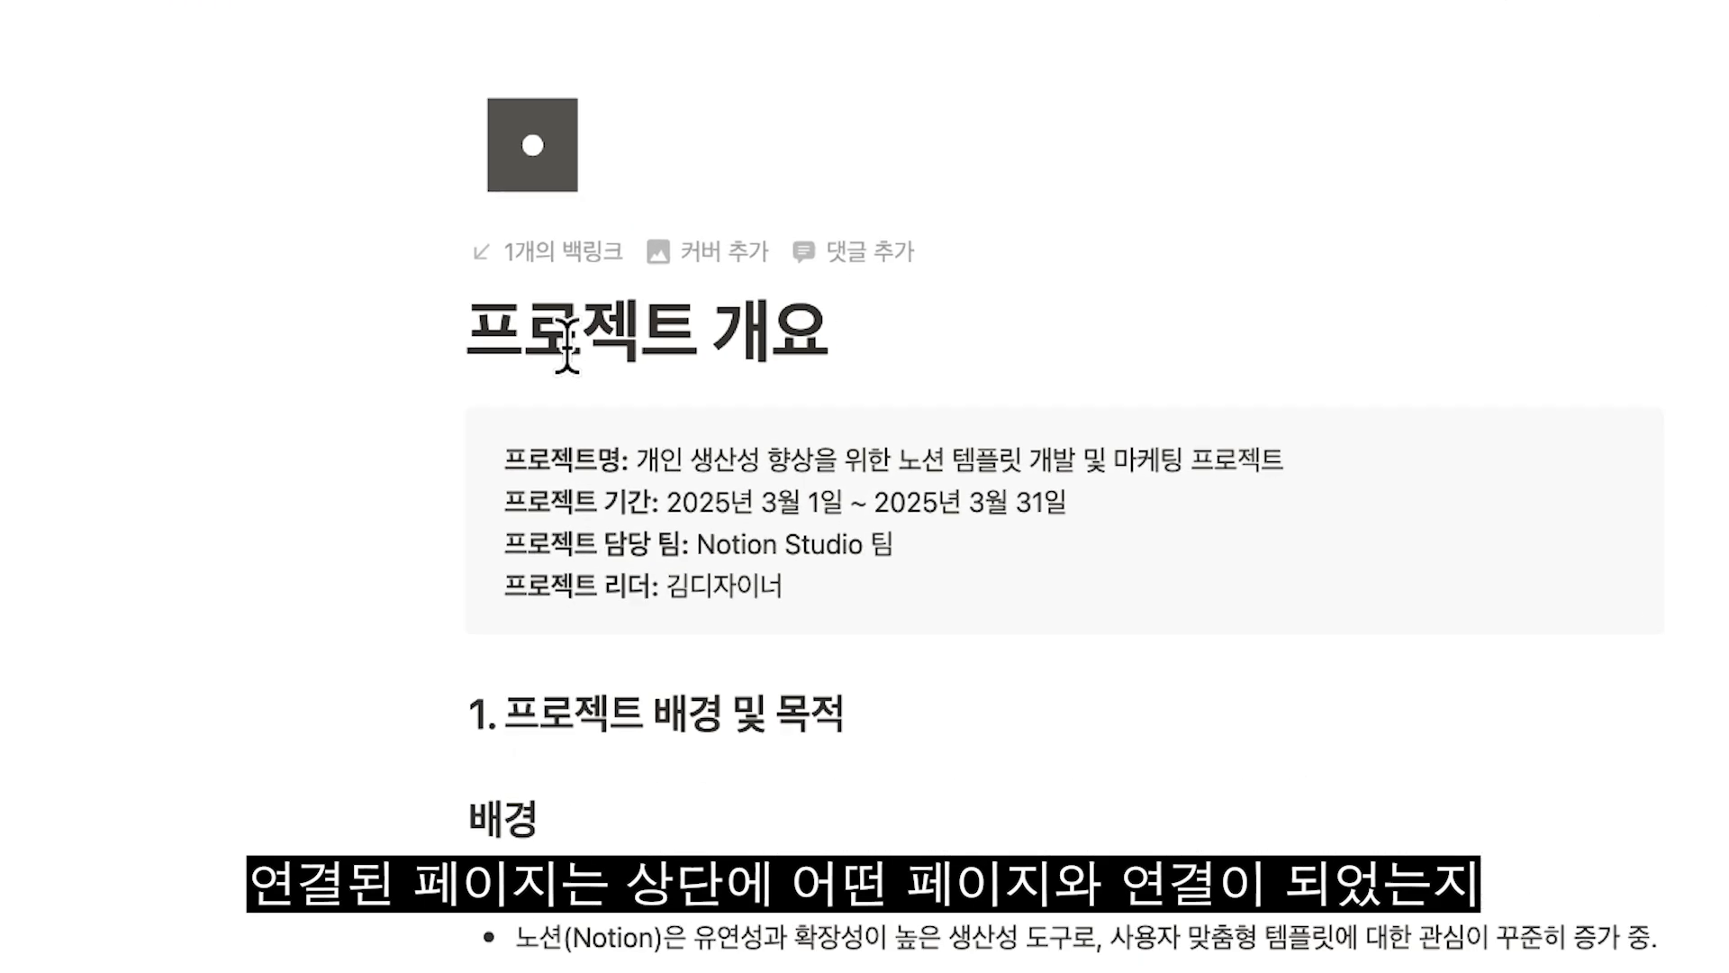
# Follow the backlink of the 프로젝트 개요 page to 팀 회의록 and expand that page's subpages in the page list.
pyautogui.click(546, 272)
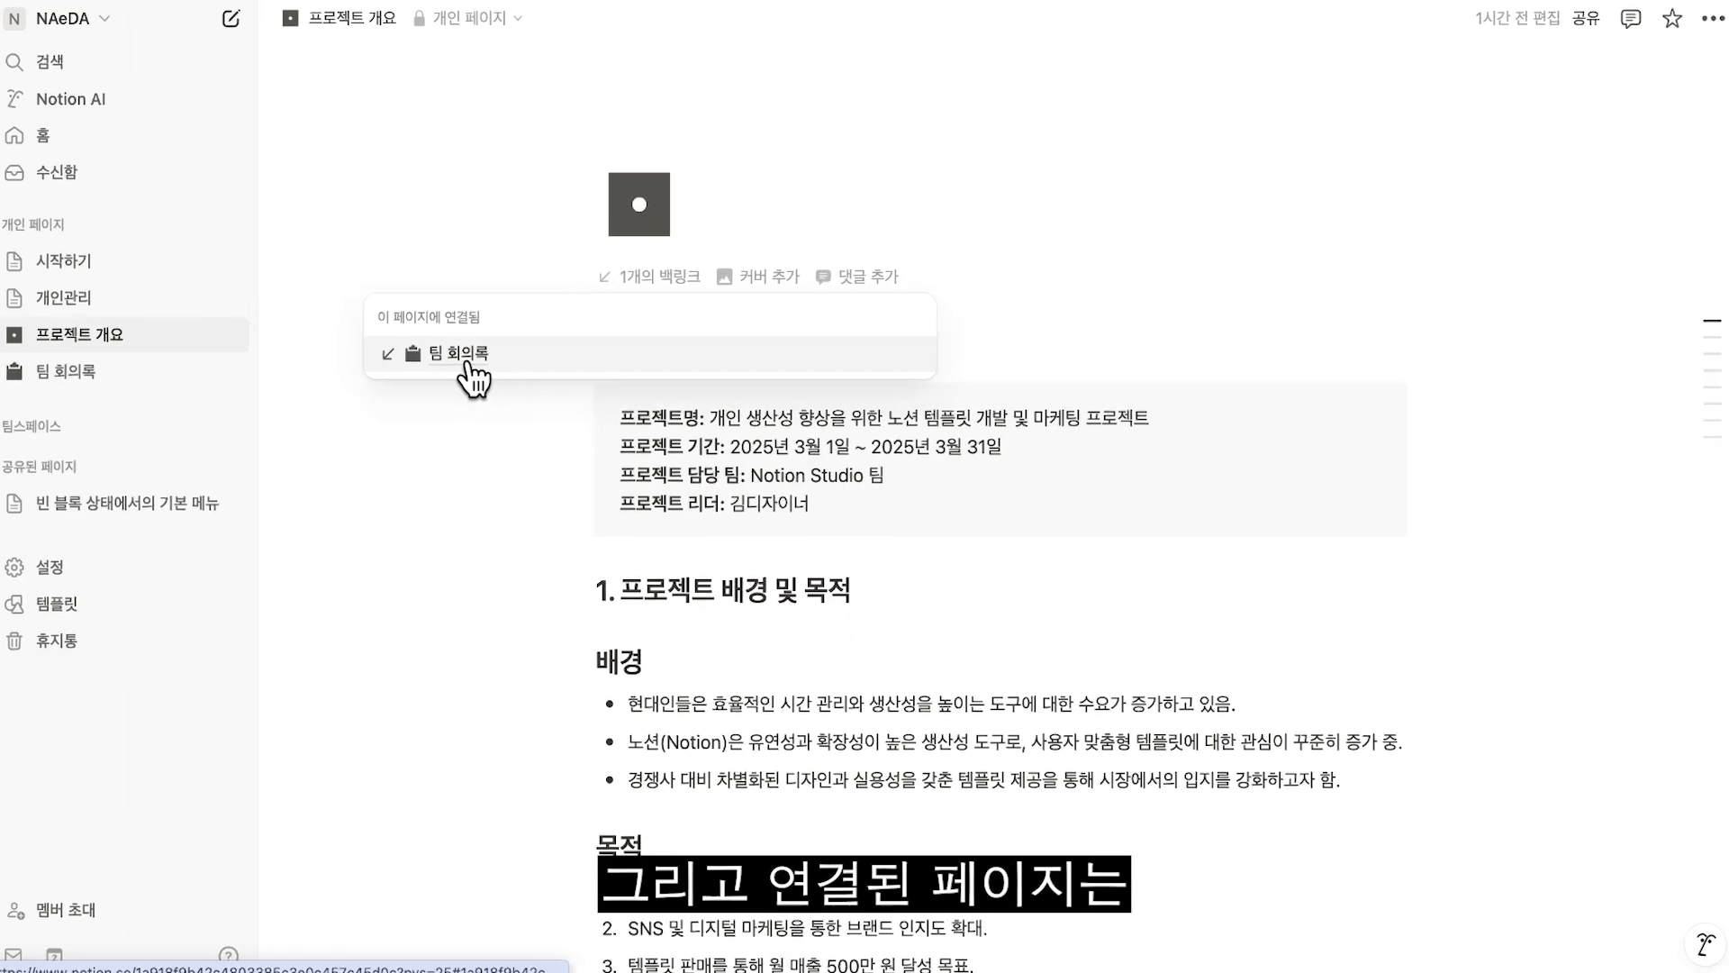
pyautogui.click(478, 354)
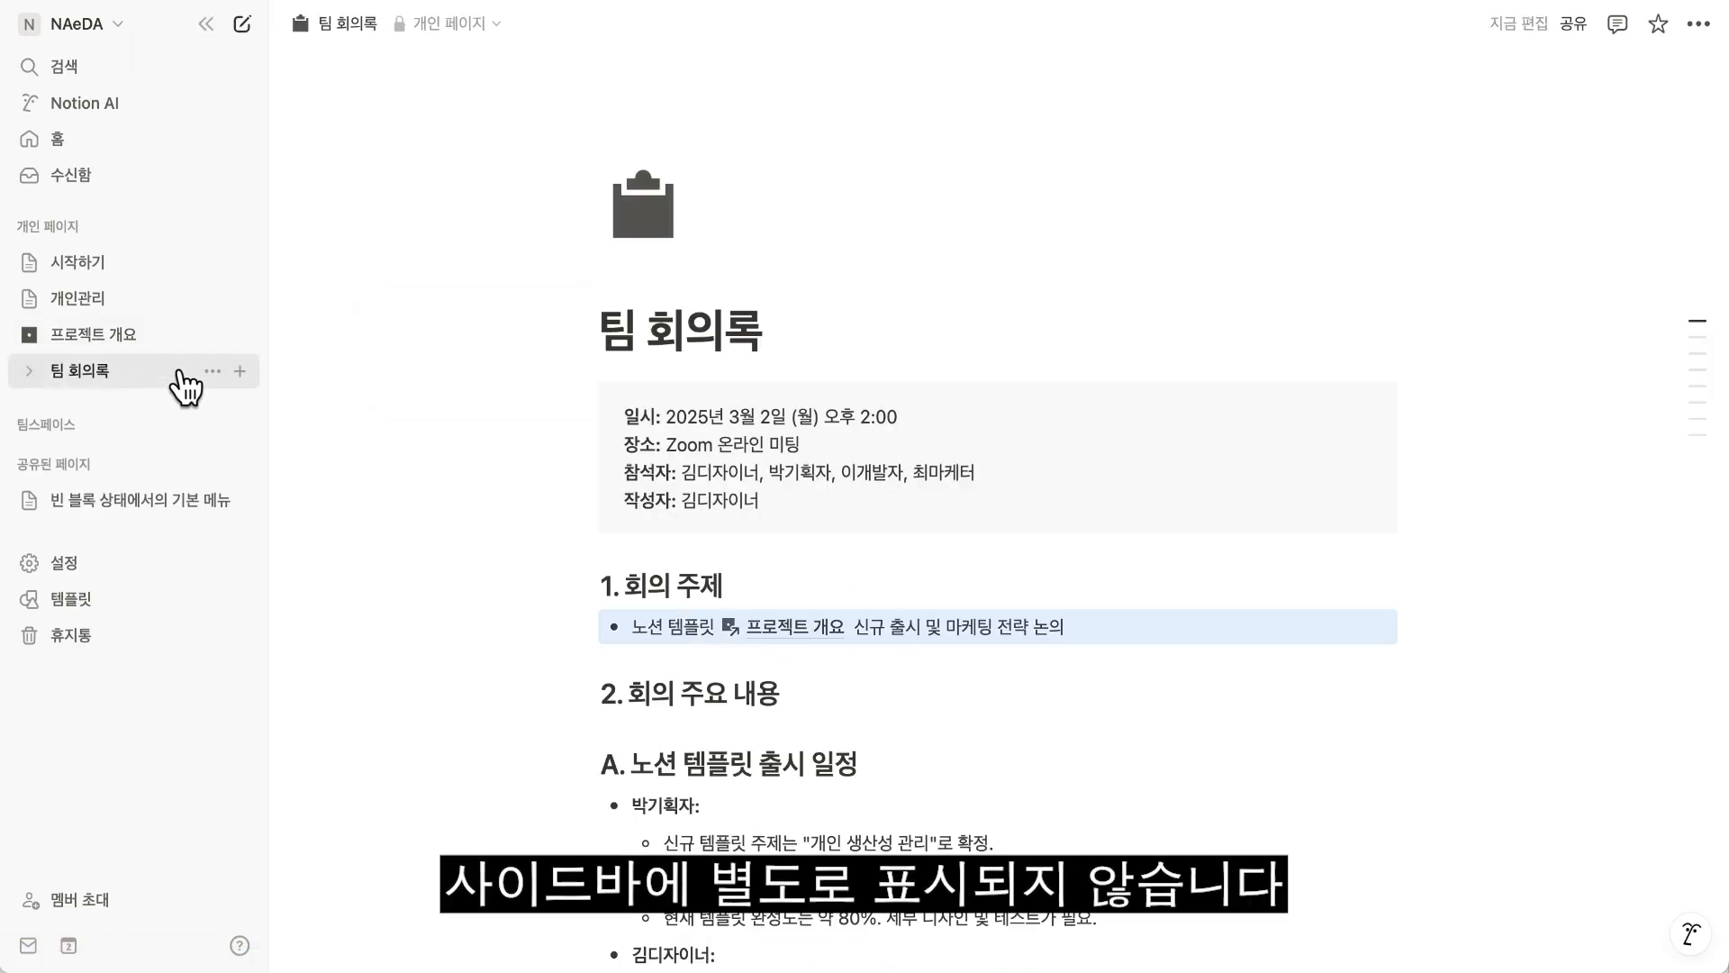
pyautogui.click(29, 371)
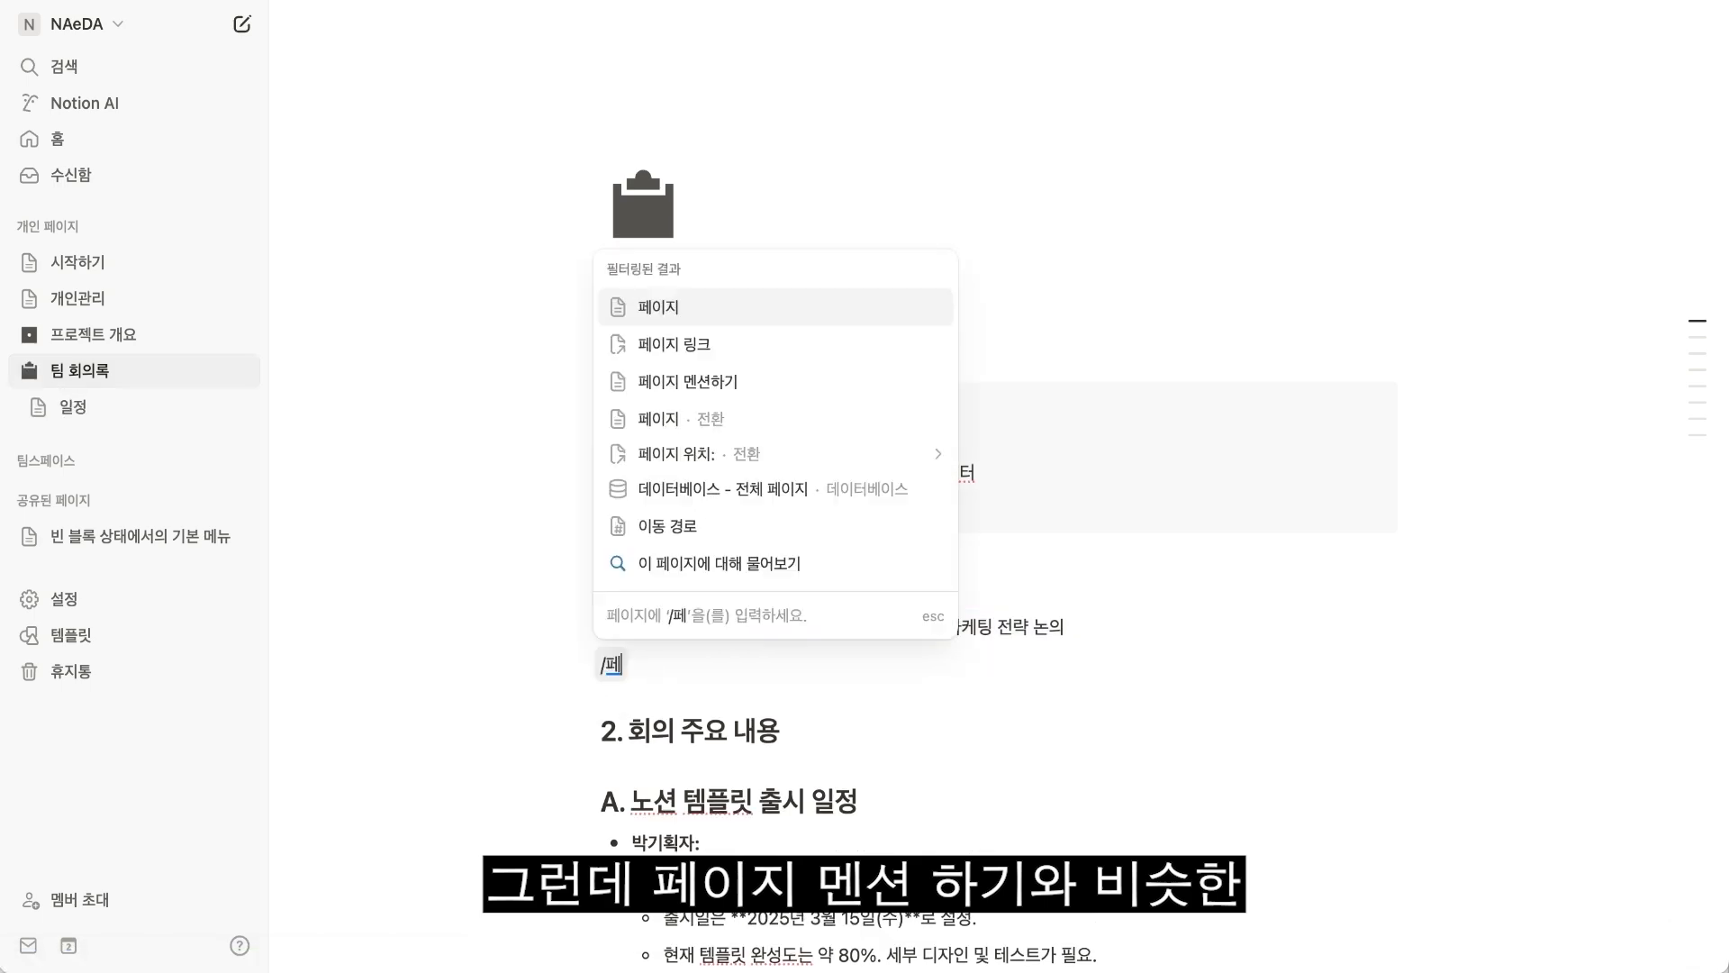
# Insert a 페이지 링크 block pointing to the 프로젝트 개요 page below the 회의 주제 bullet.
pyautogui.write('이지 링')
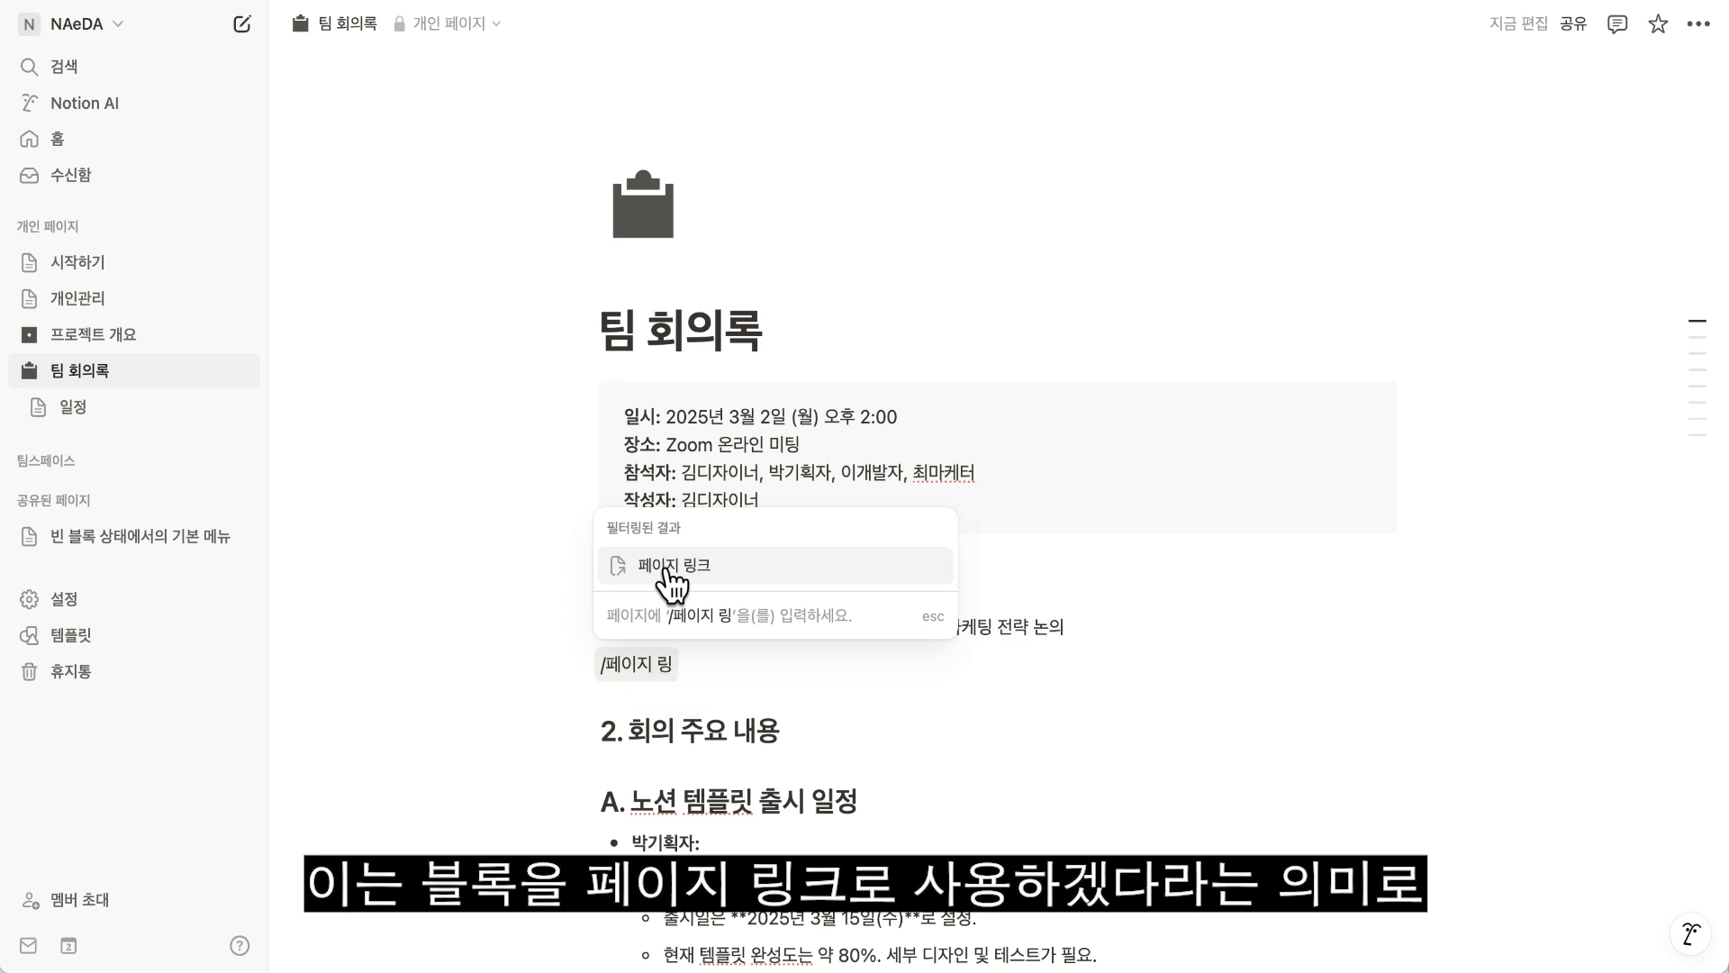
pyautogui.click(665, 567)
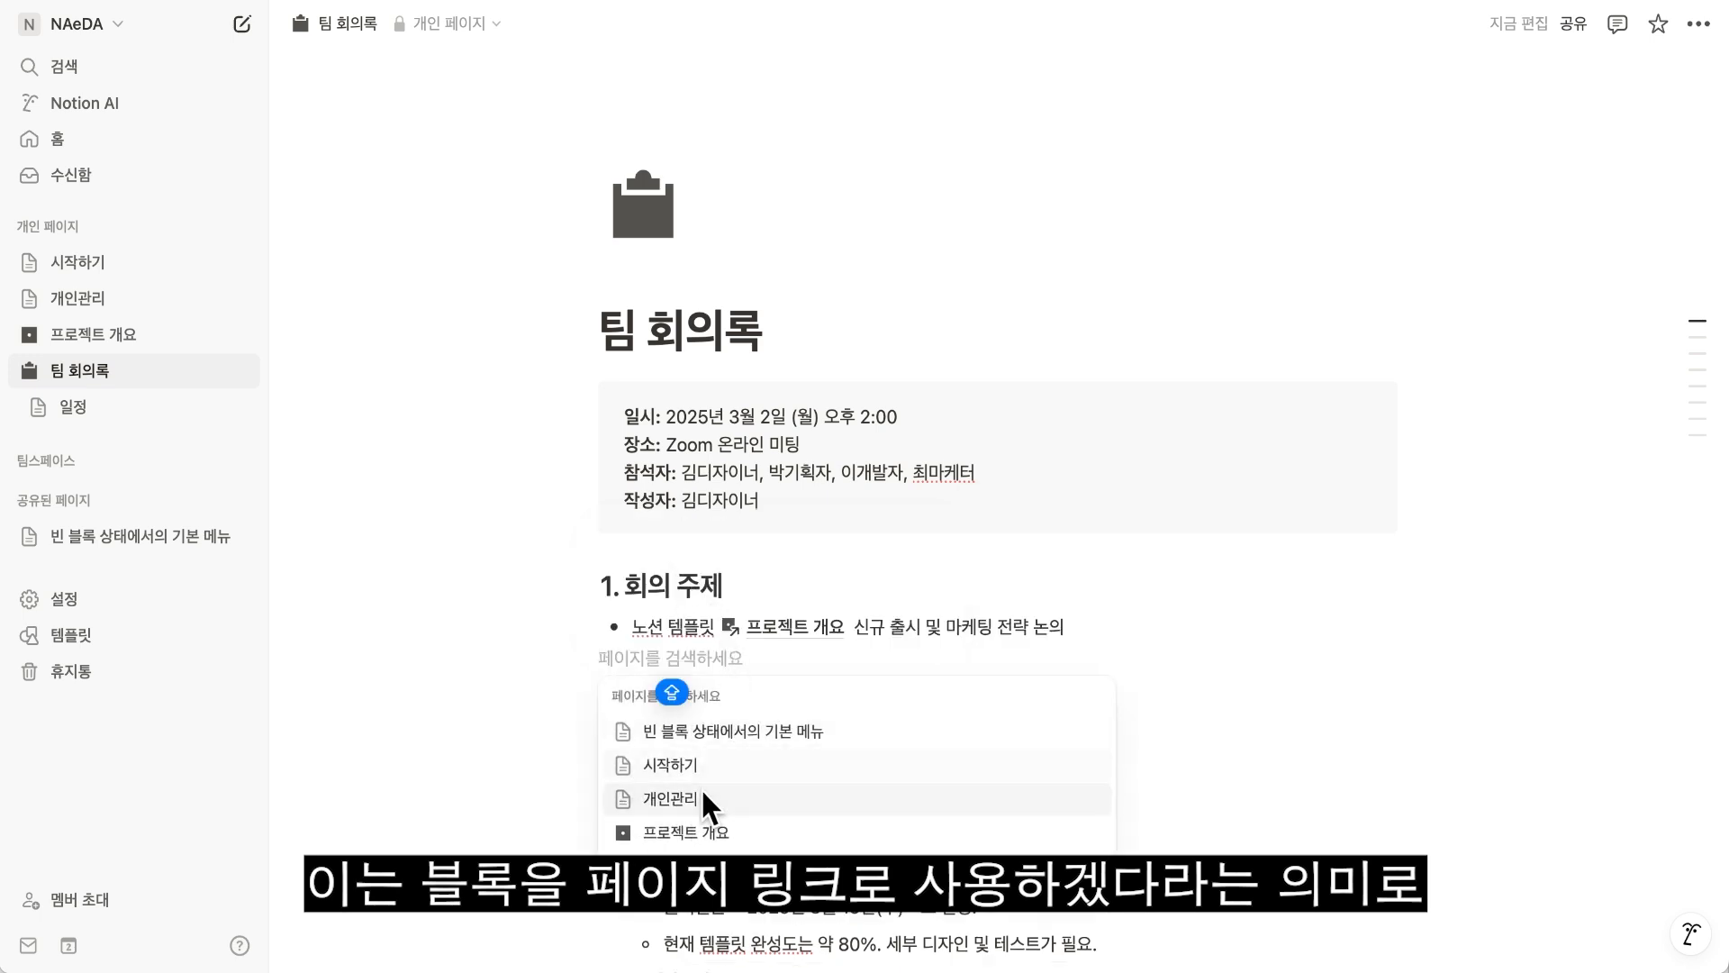
pyautogui.click(694, 834)
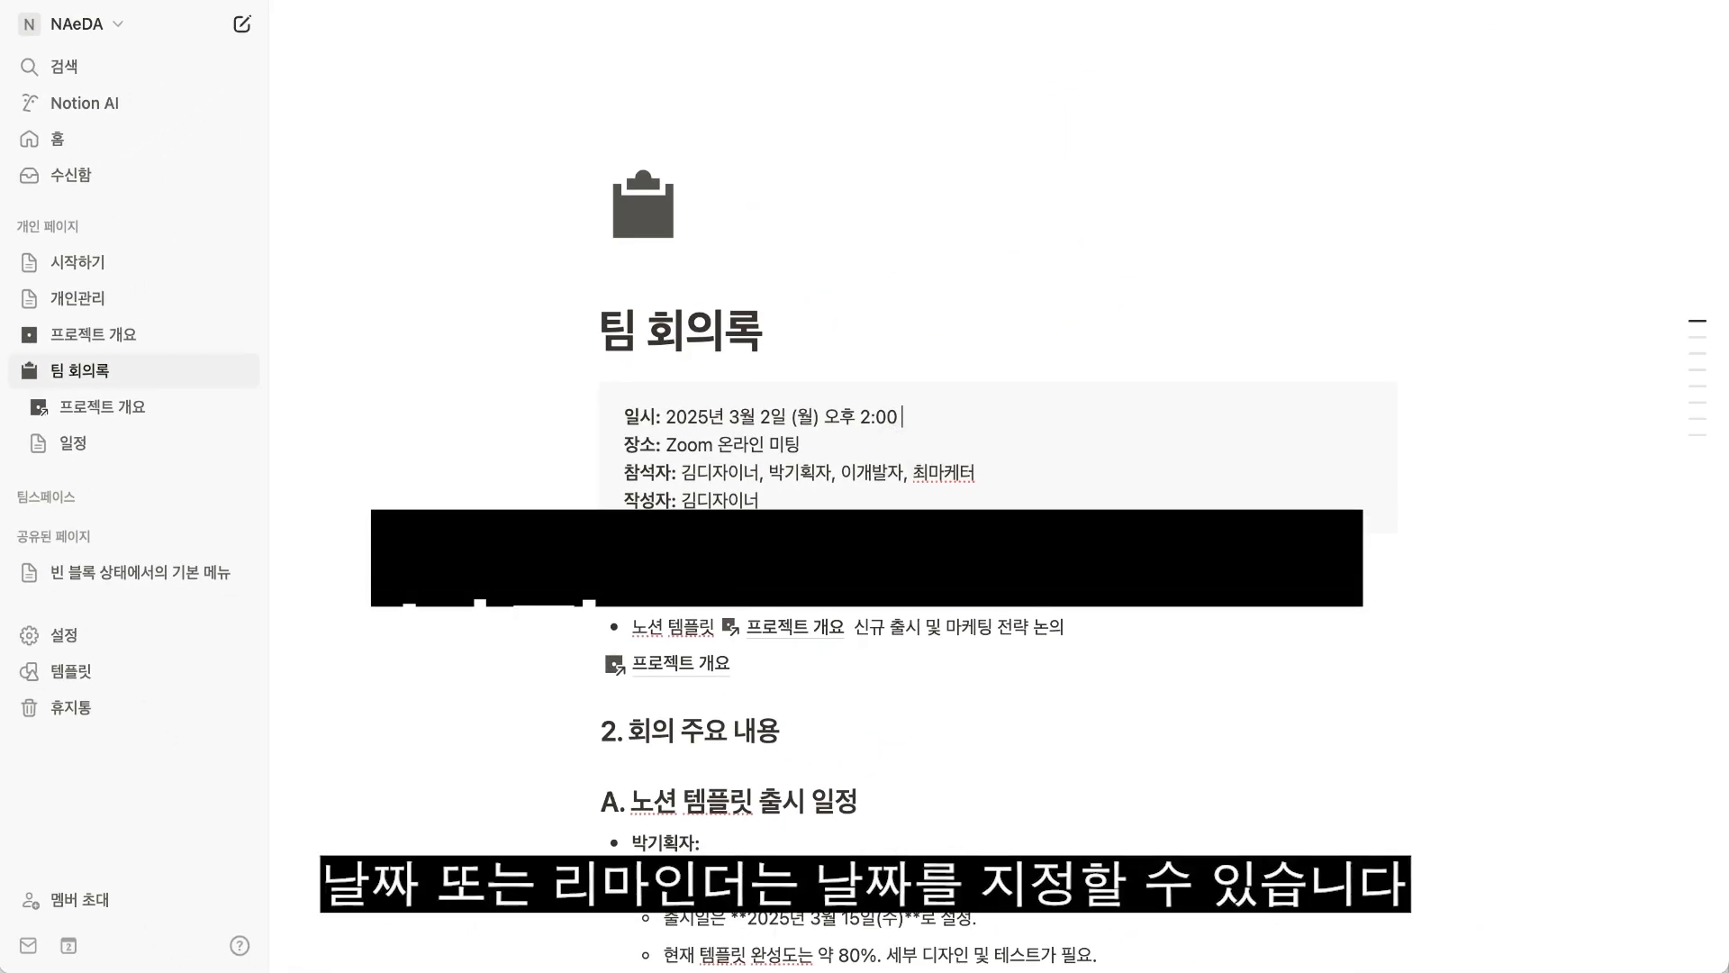
pyautogui.write('@')
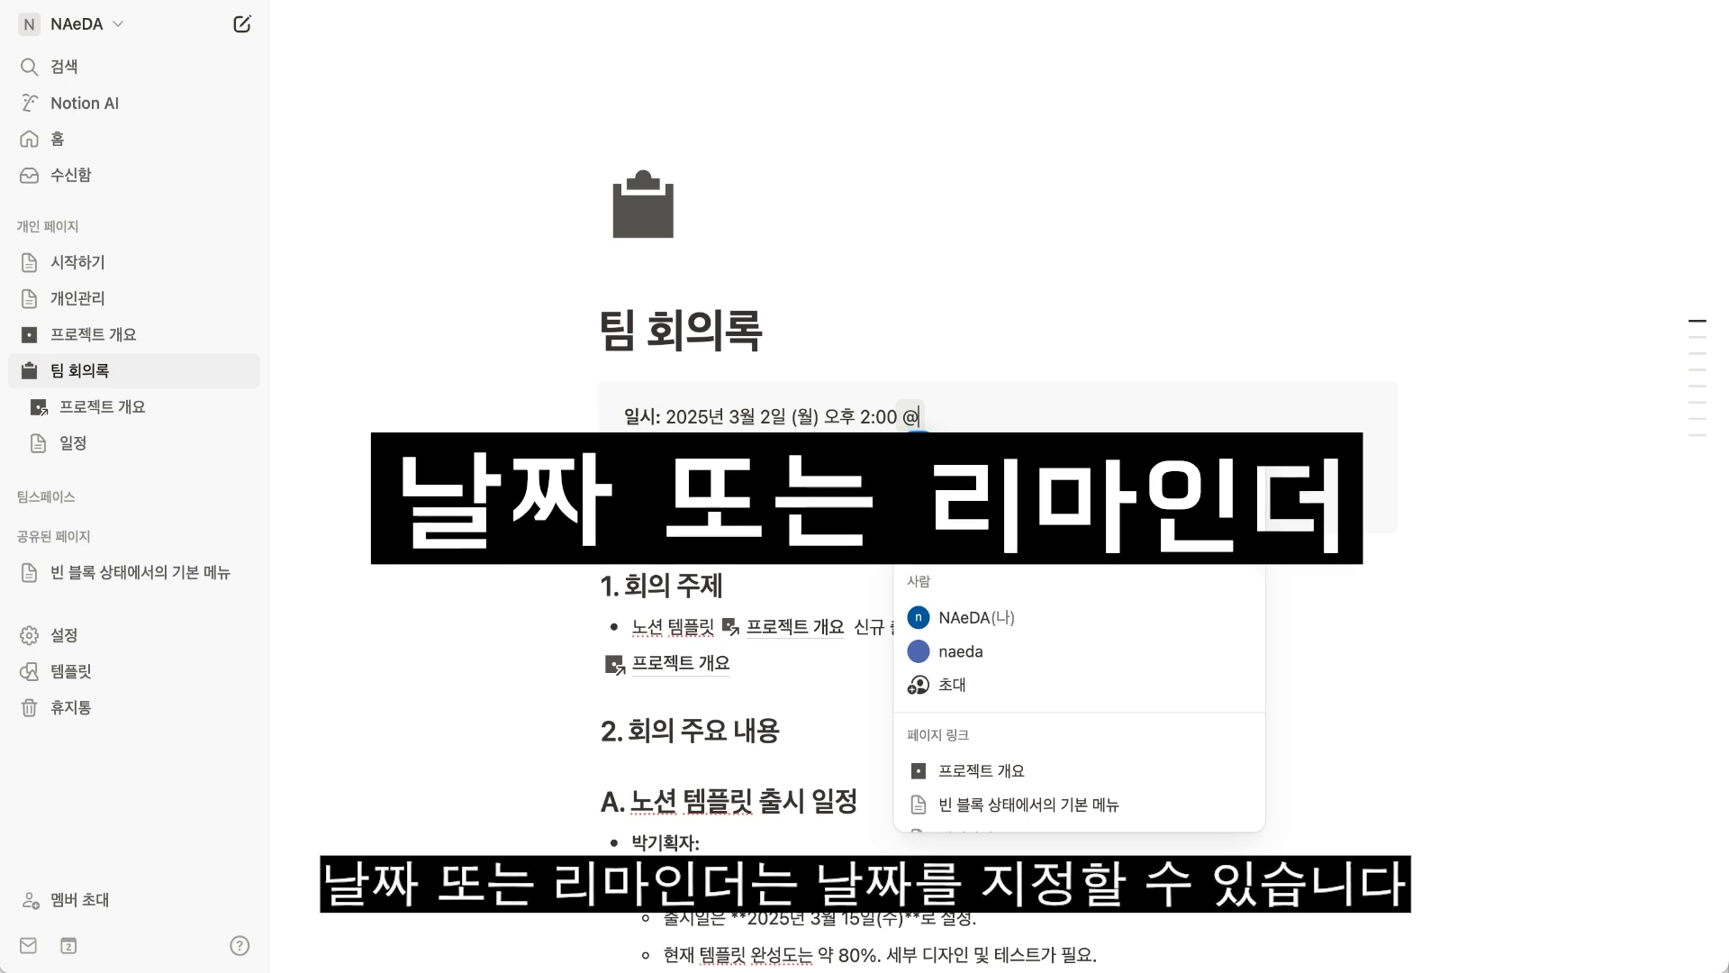
pyautogui.click(946, 491)
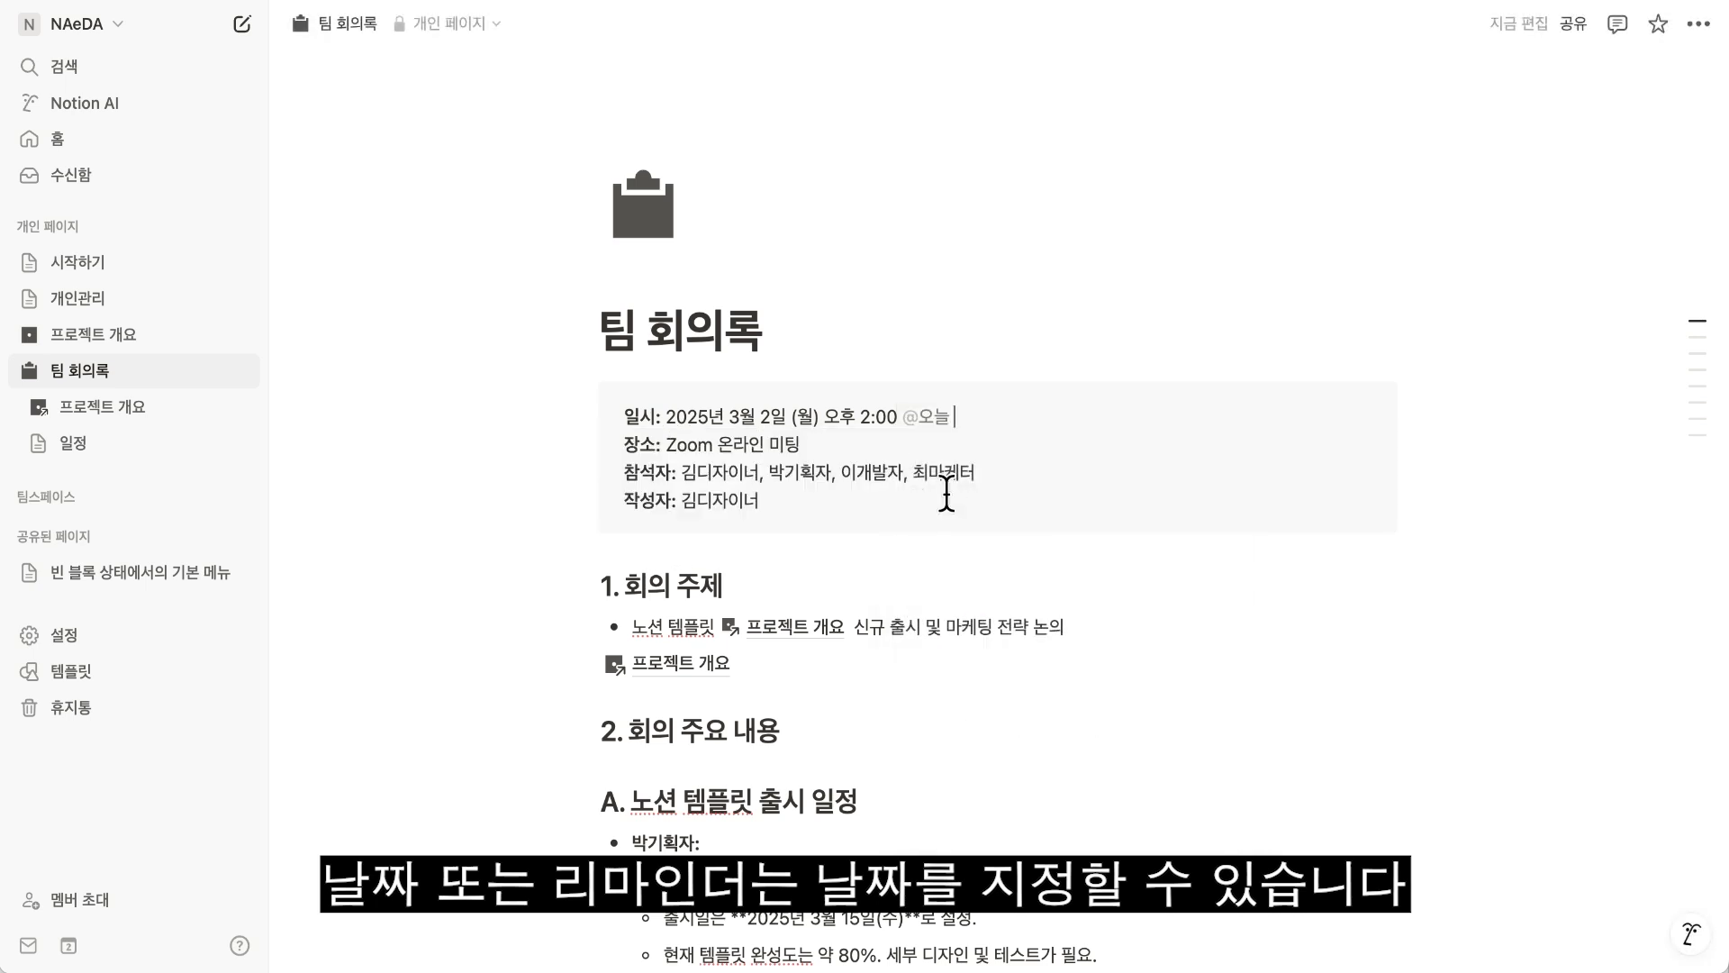
pyautogui.click(942, 432)
# Try an end date for the date mention with a range in March 2025, include the time and remove the end date.
pyautogui.click(1046, 775)
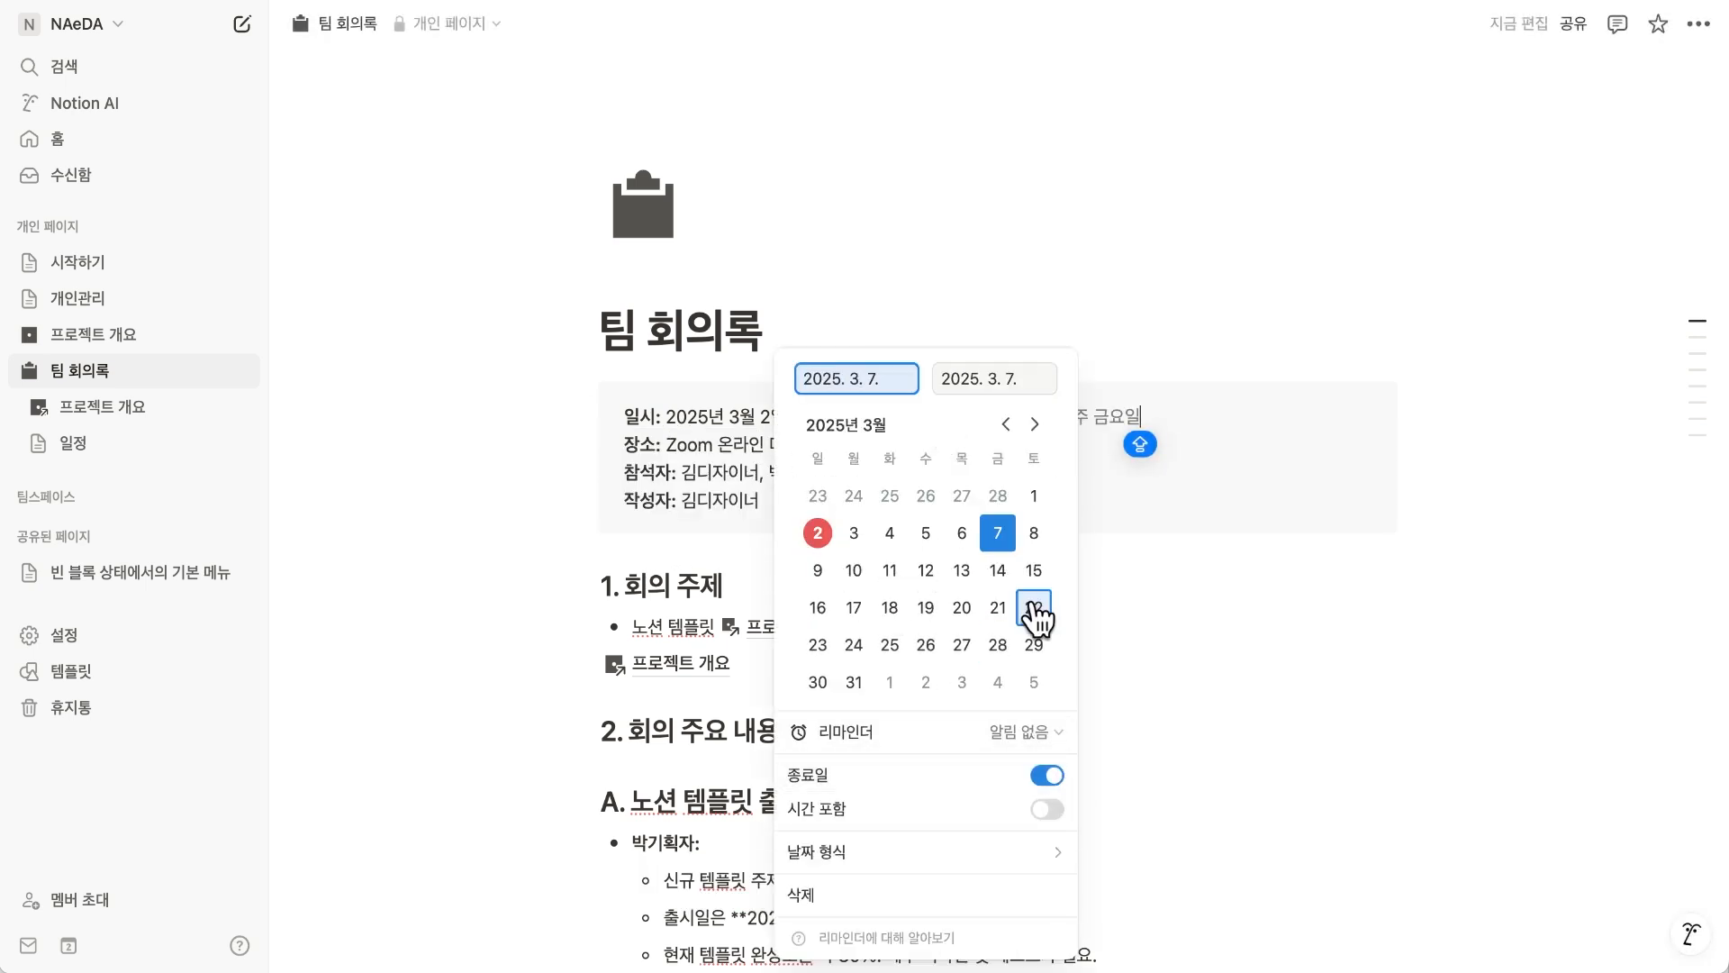
pyautogui.click(997, 570)
pyautogui.click(926, 607)
pyautogui.click(997, 607)
pyautogui.click(1060, 821)
pyautogui.click(1047, 741)
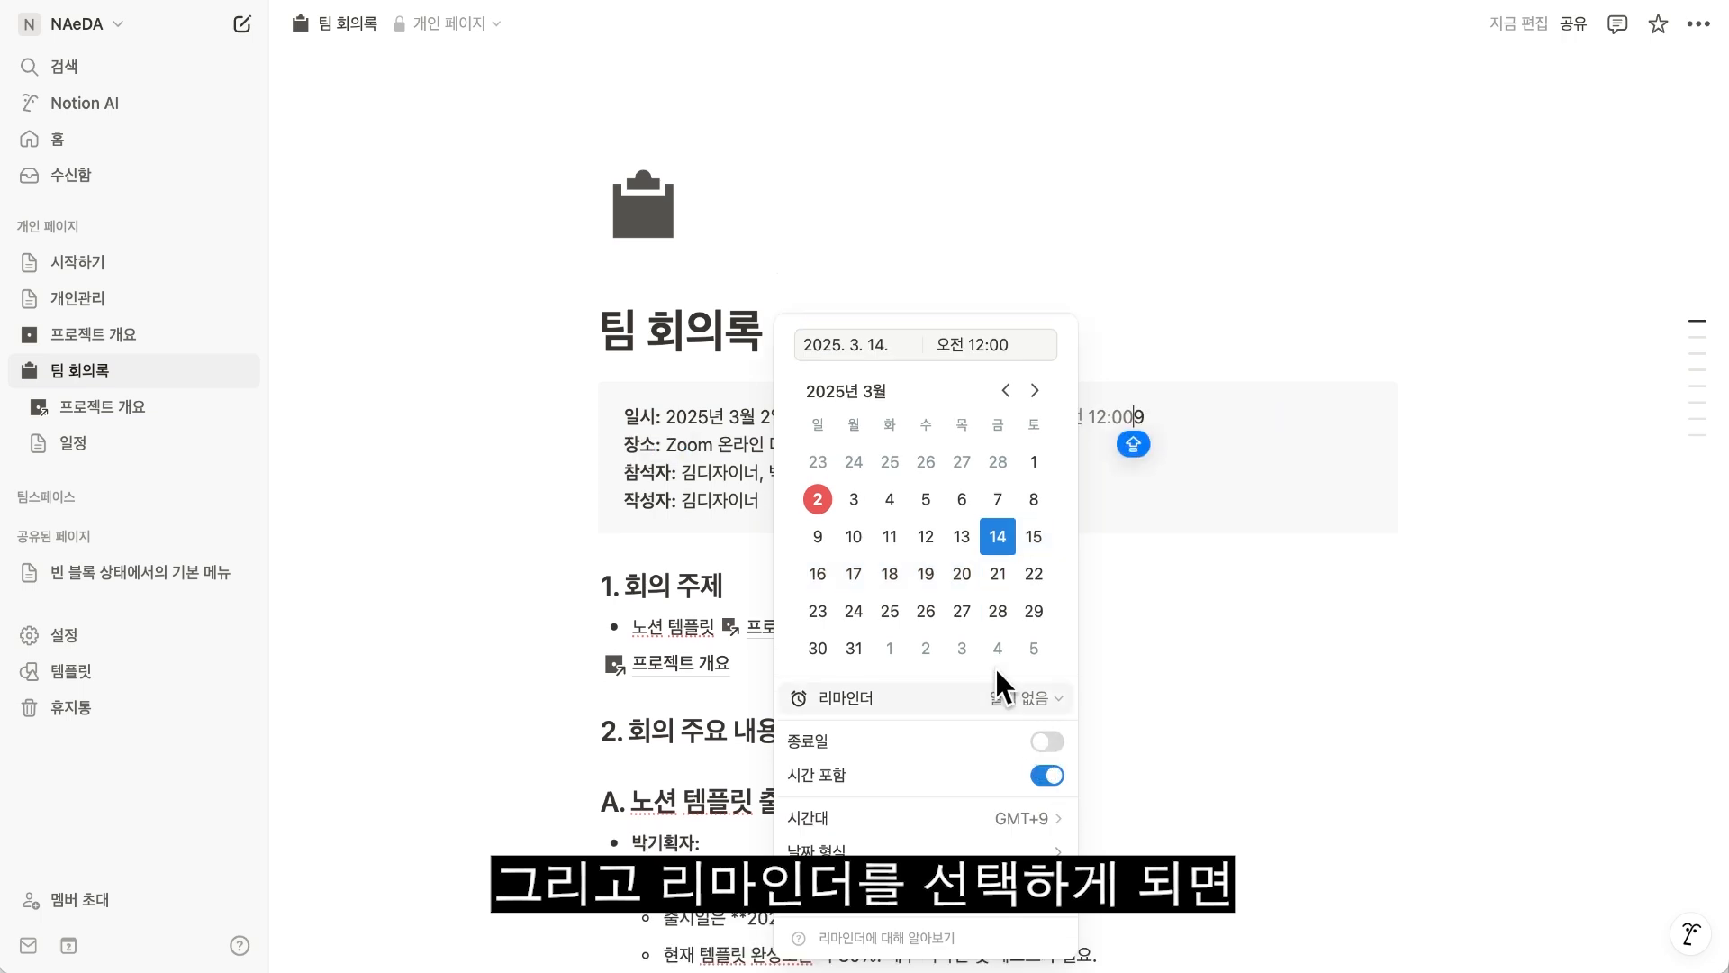
# Set the date mention to 2025. 3. 3. at 오후 2:00 and add a reminder to it.
pyautogui.click(854, 501)
pyautogui.write('14')
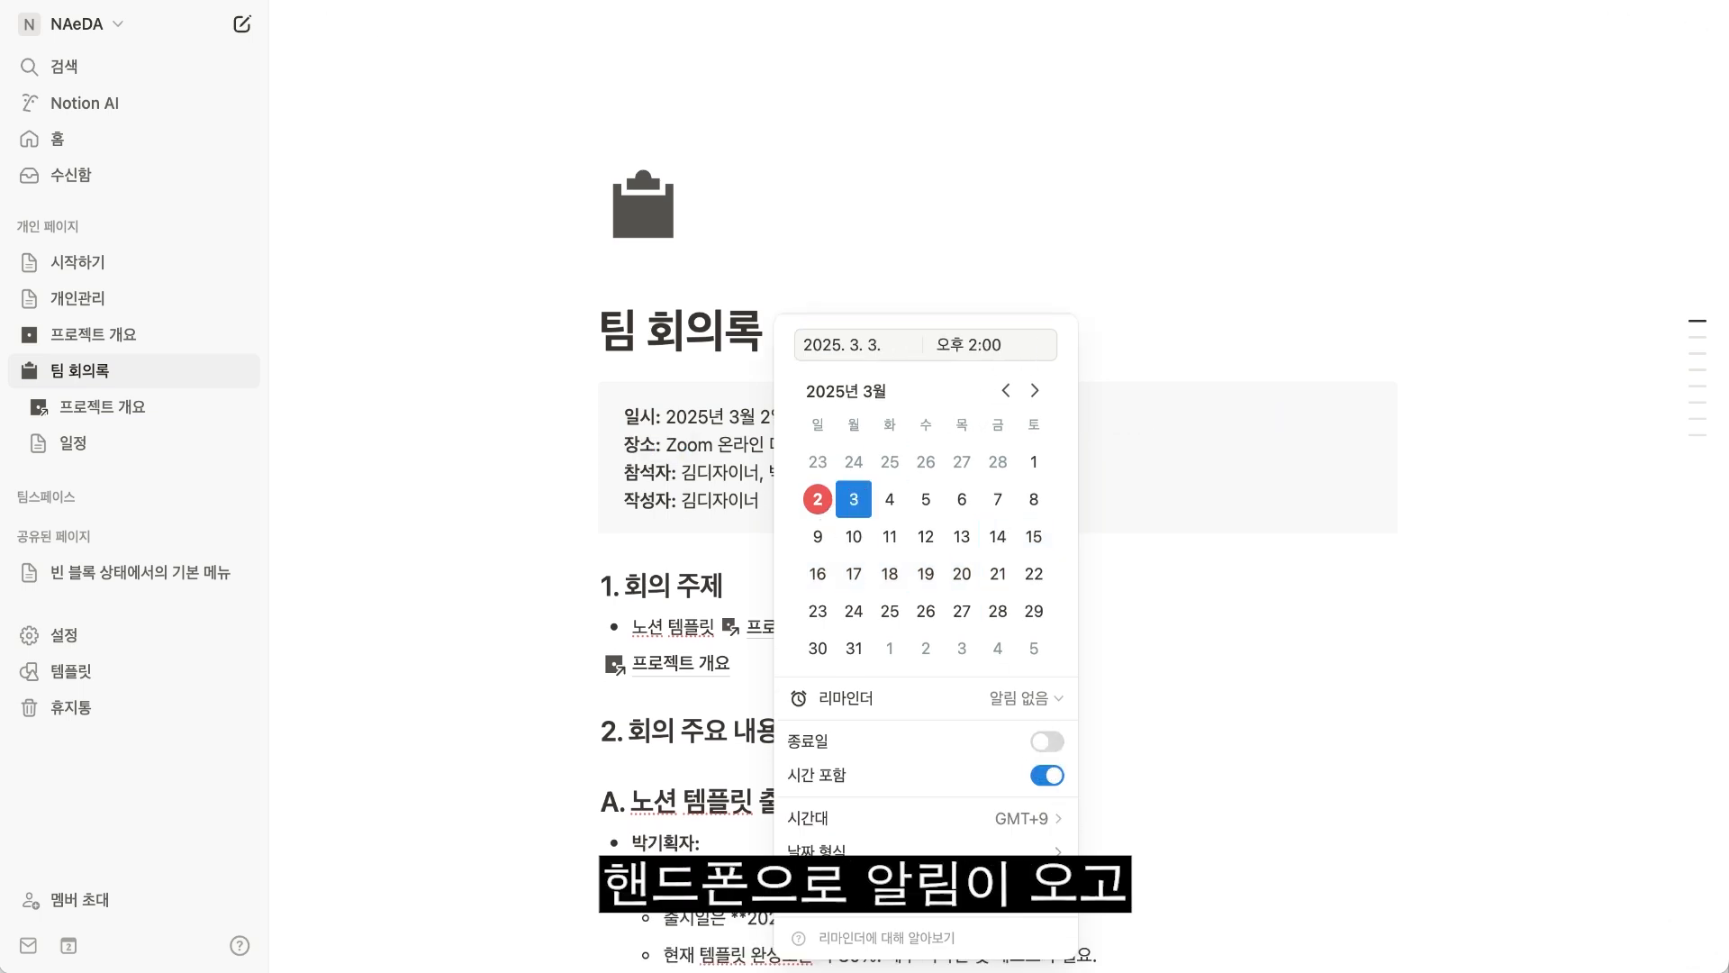
pyautogui.click(1021, 701)
pyautogui.click(1121, 652)
pyautogui.press('Escape')
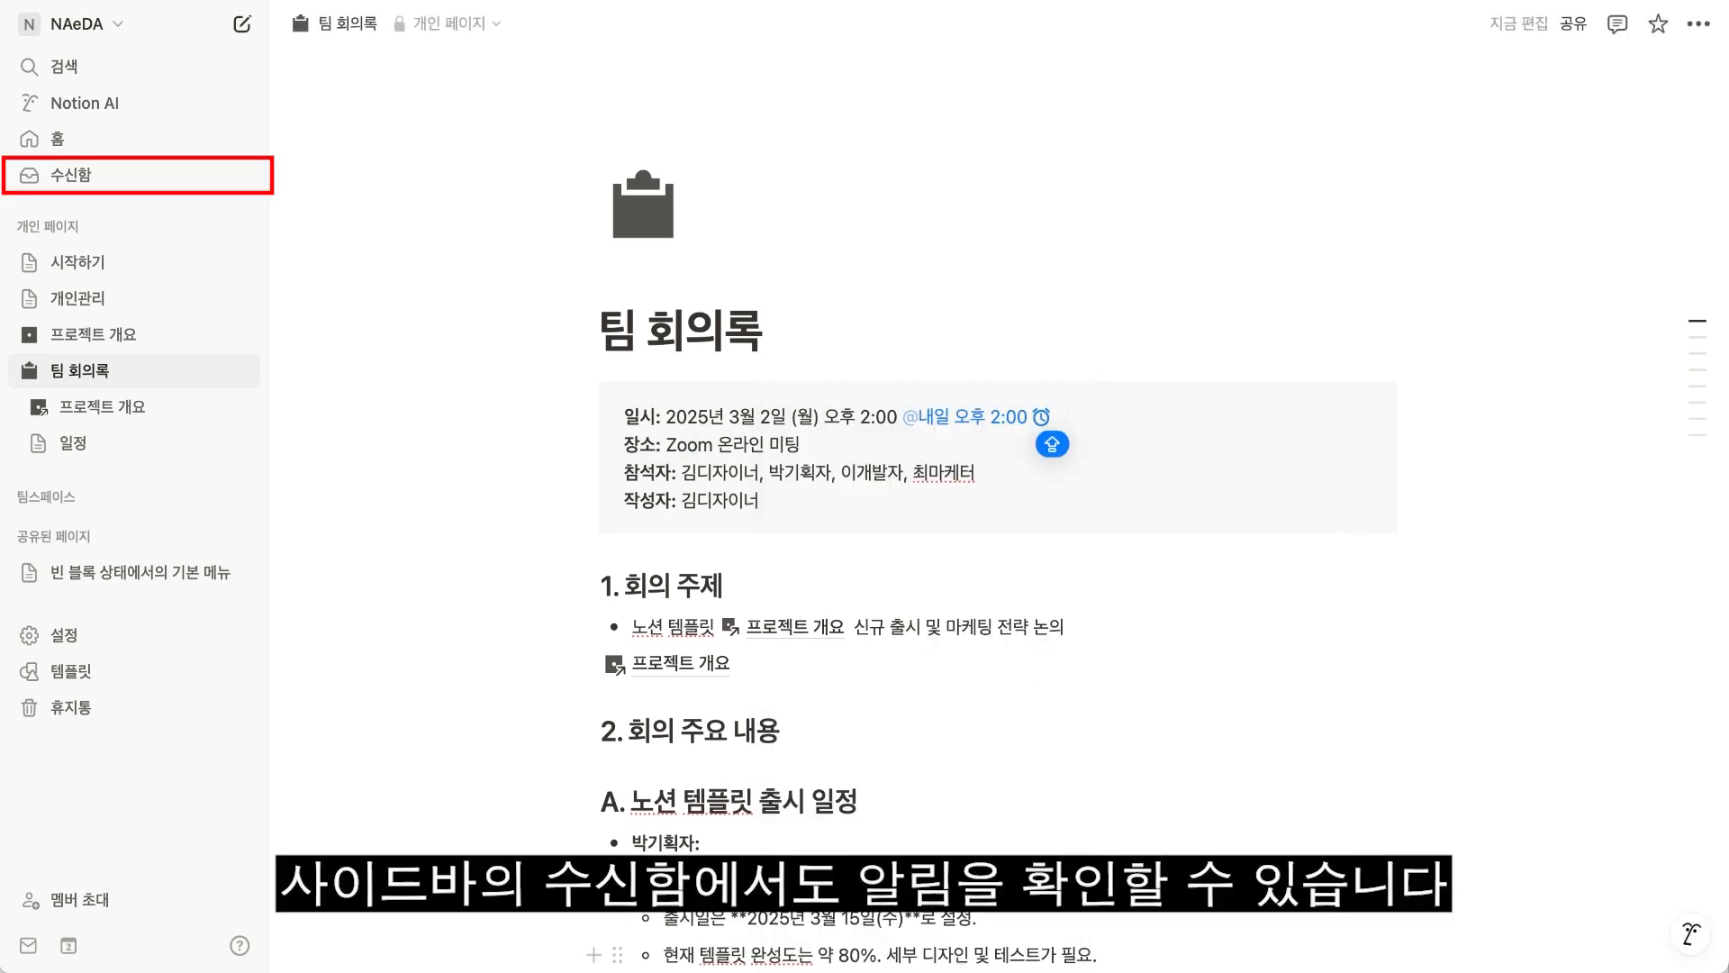
# Call up the emoji picker with the /이모지 command at the end of the 회의 주제 bullet, dismiss it and start a colon emoji search.
pyautogui.click(1127, 630)
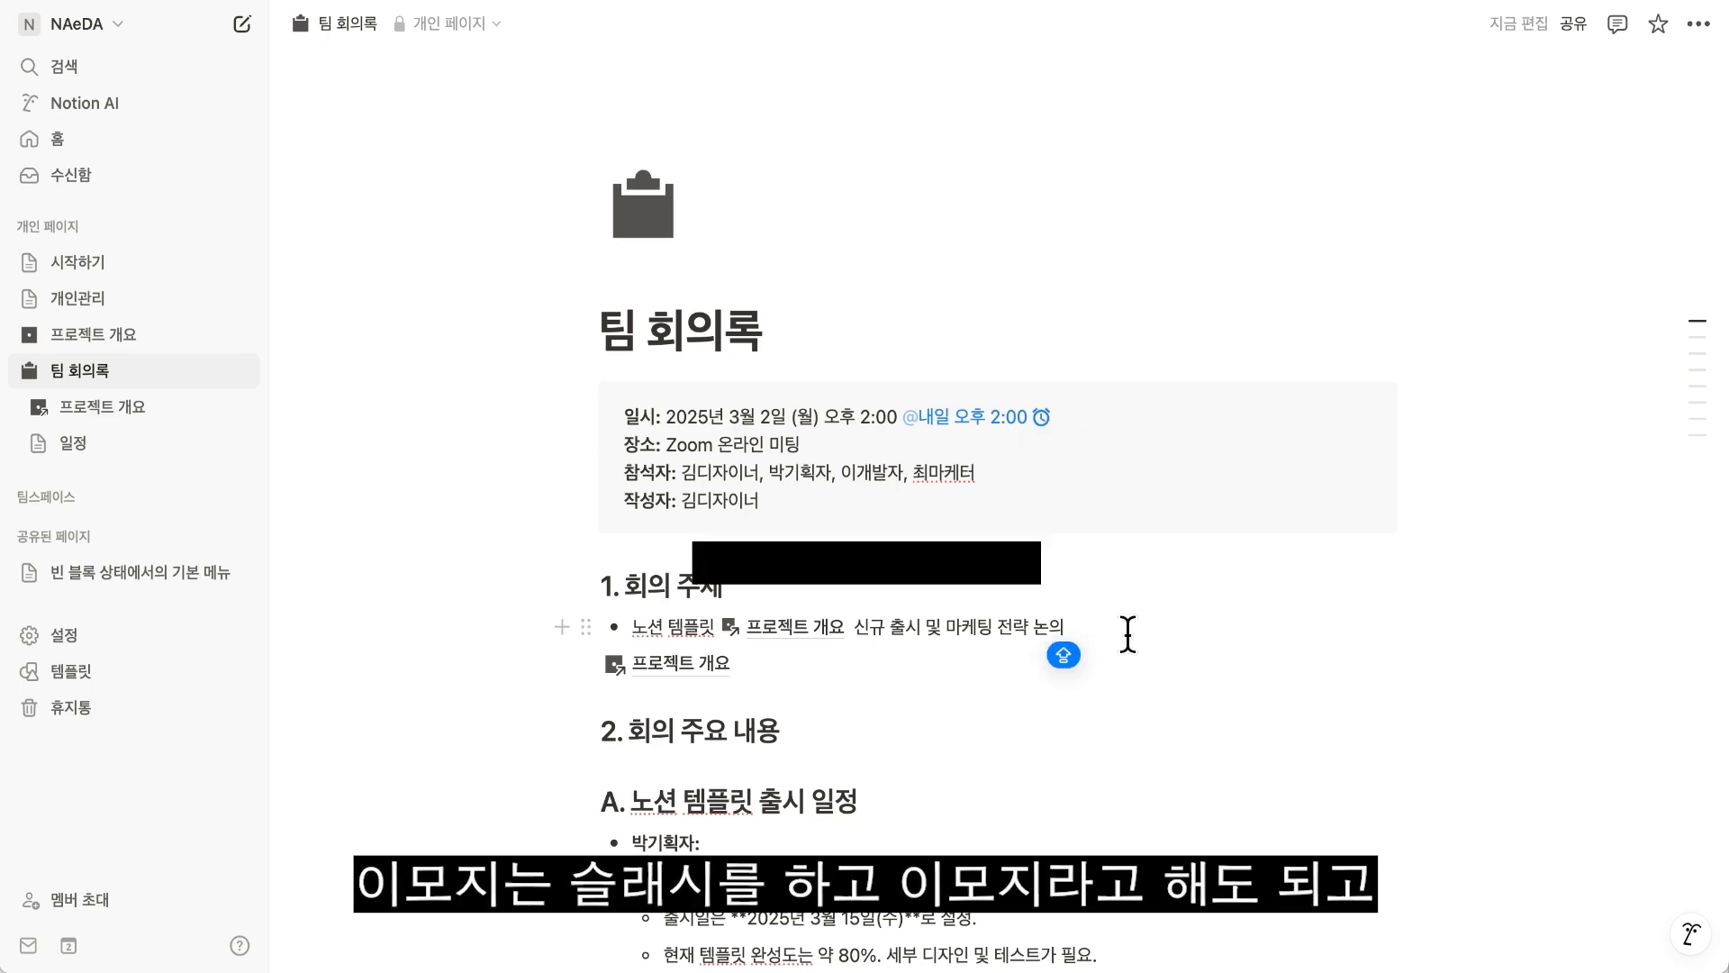
pyautogui.write('/이모지')
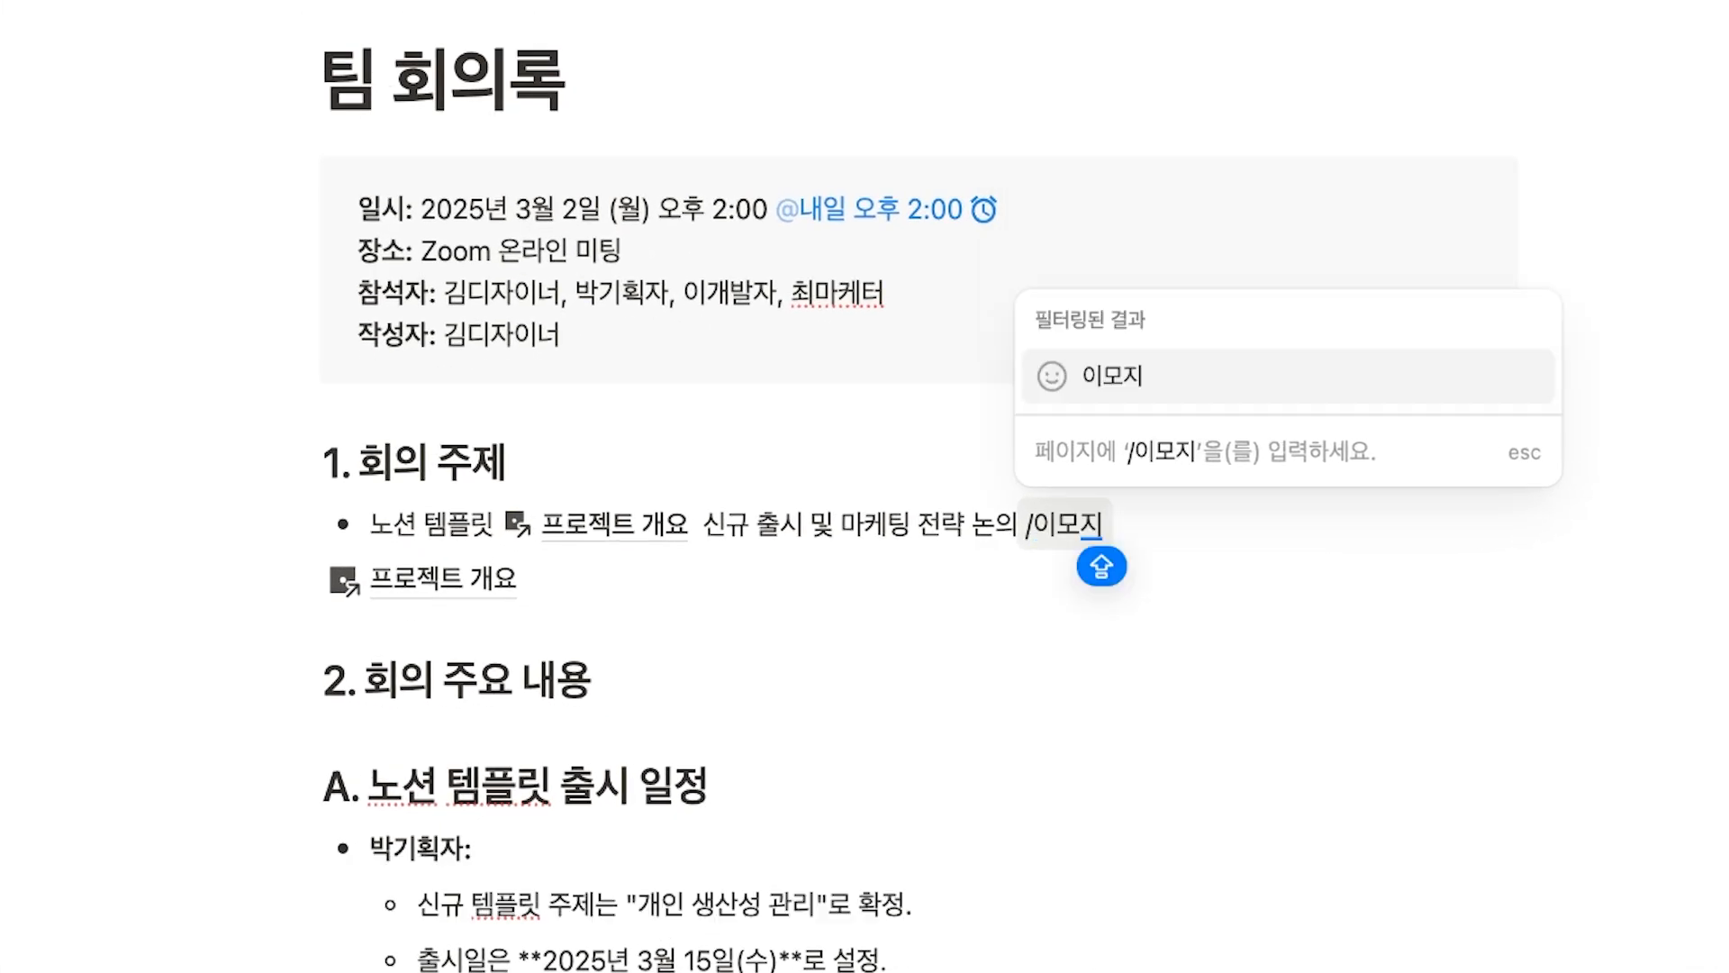
pyautogui.press('Return')
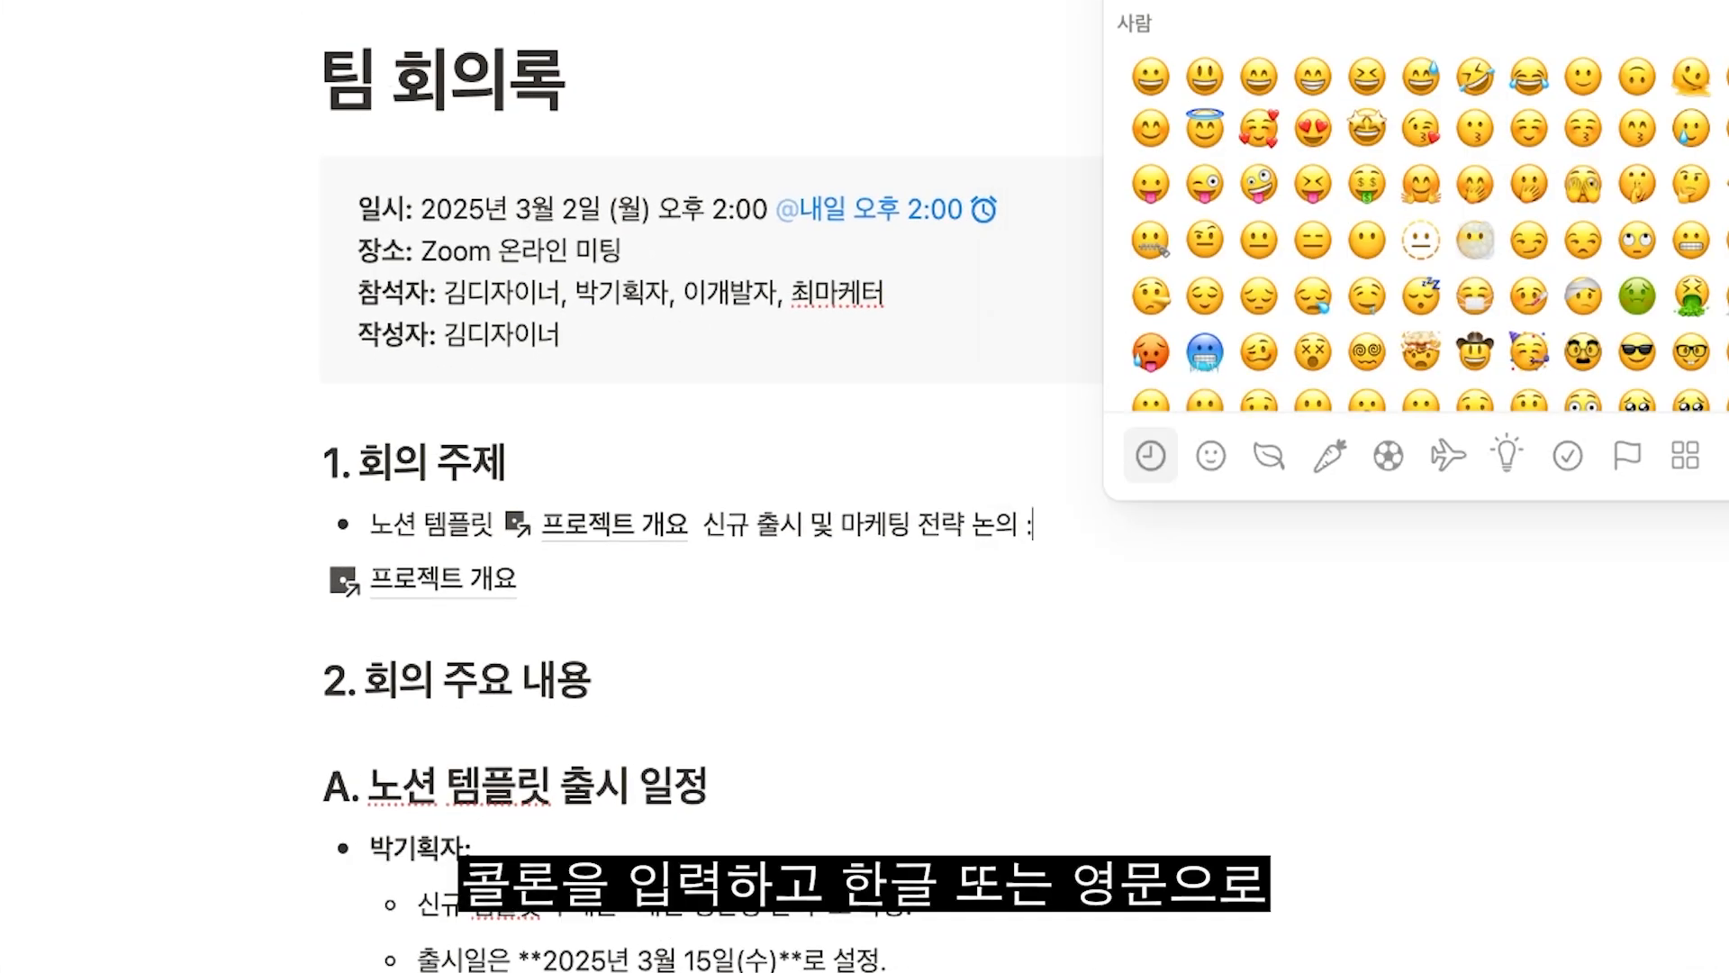
pyautogui.press('Escape')
pyautogui.write(':')
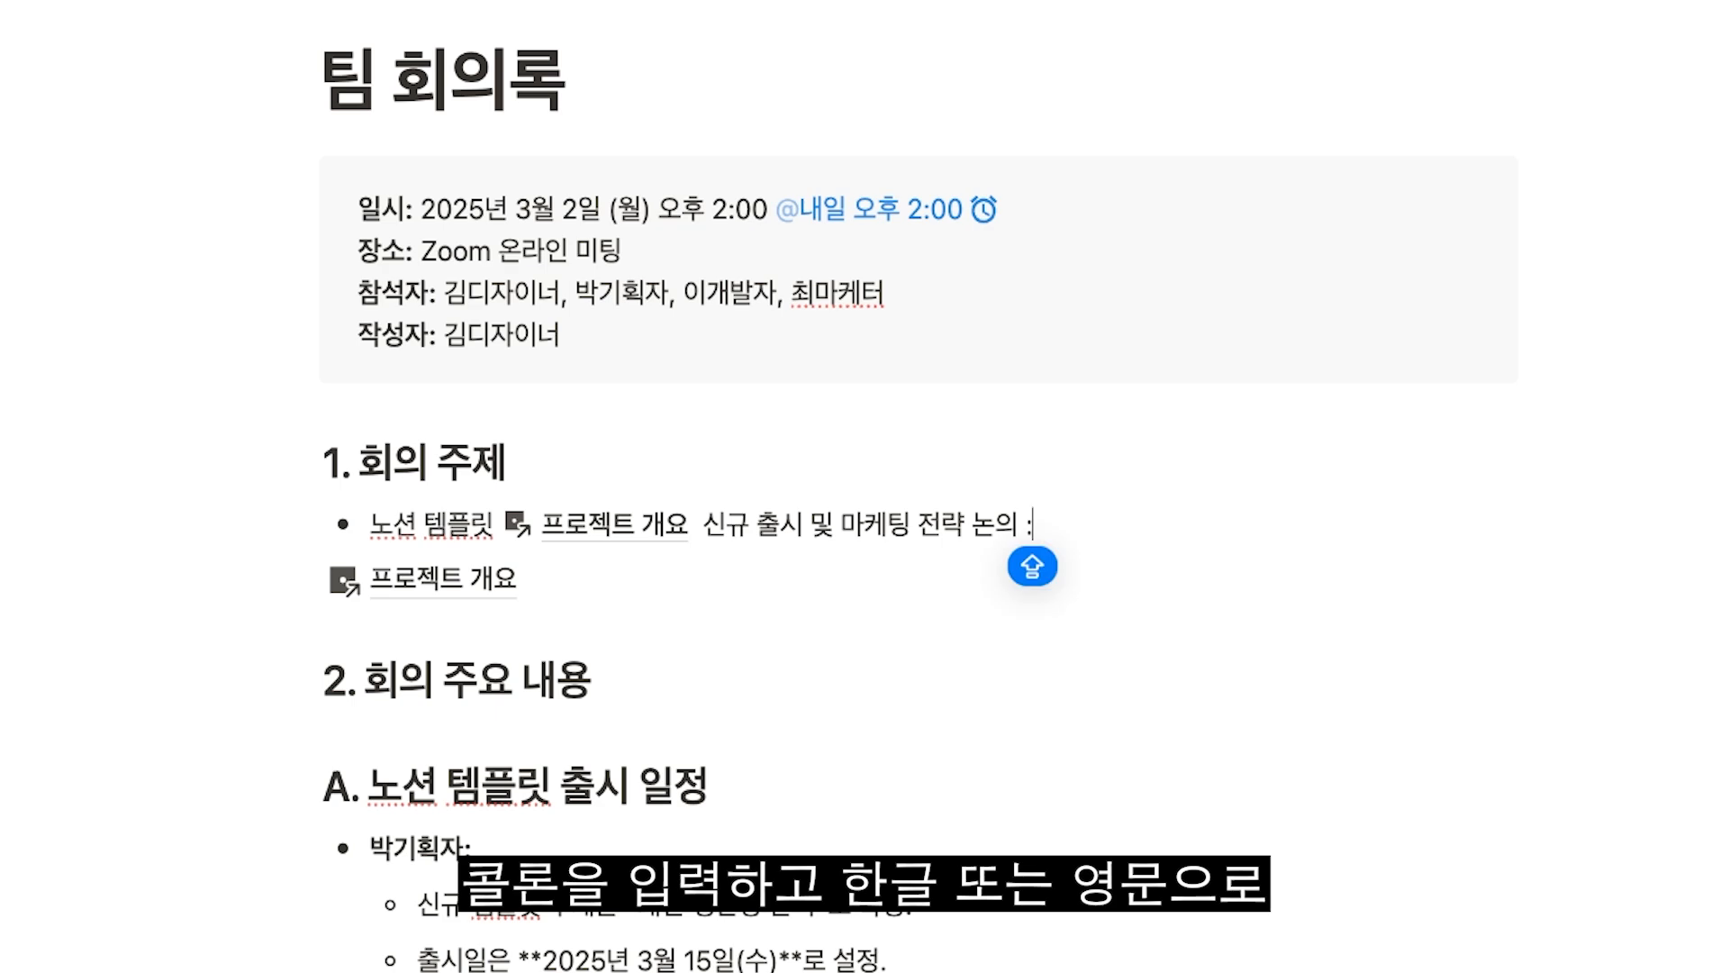
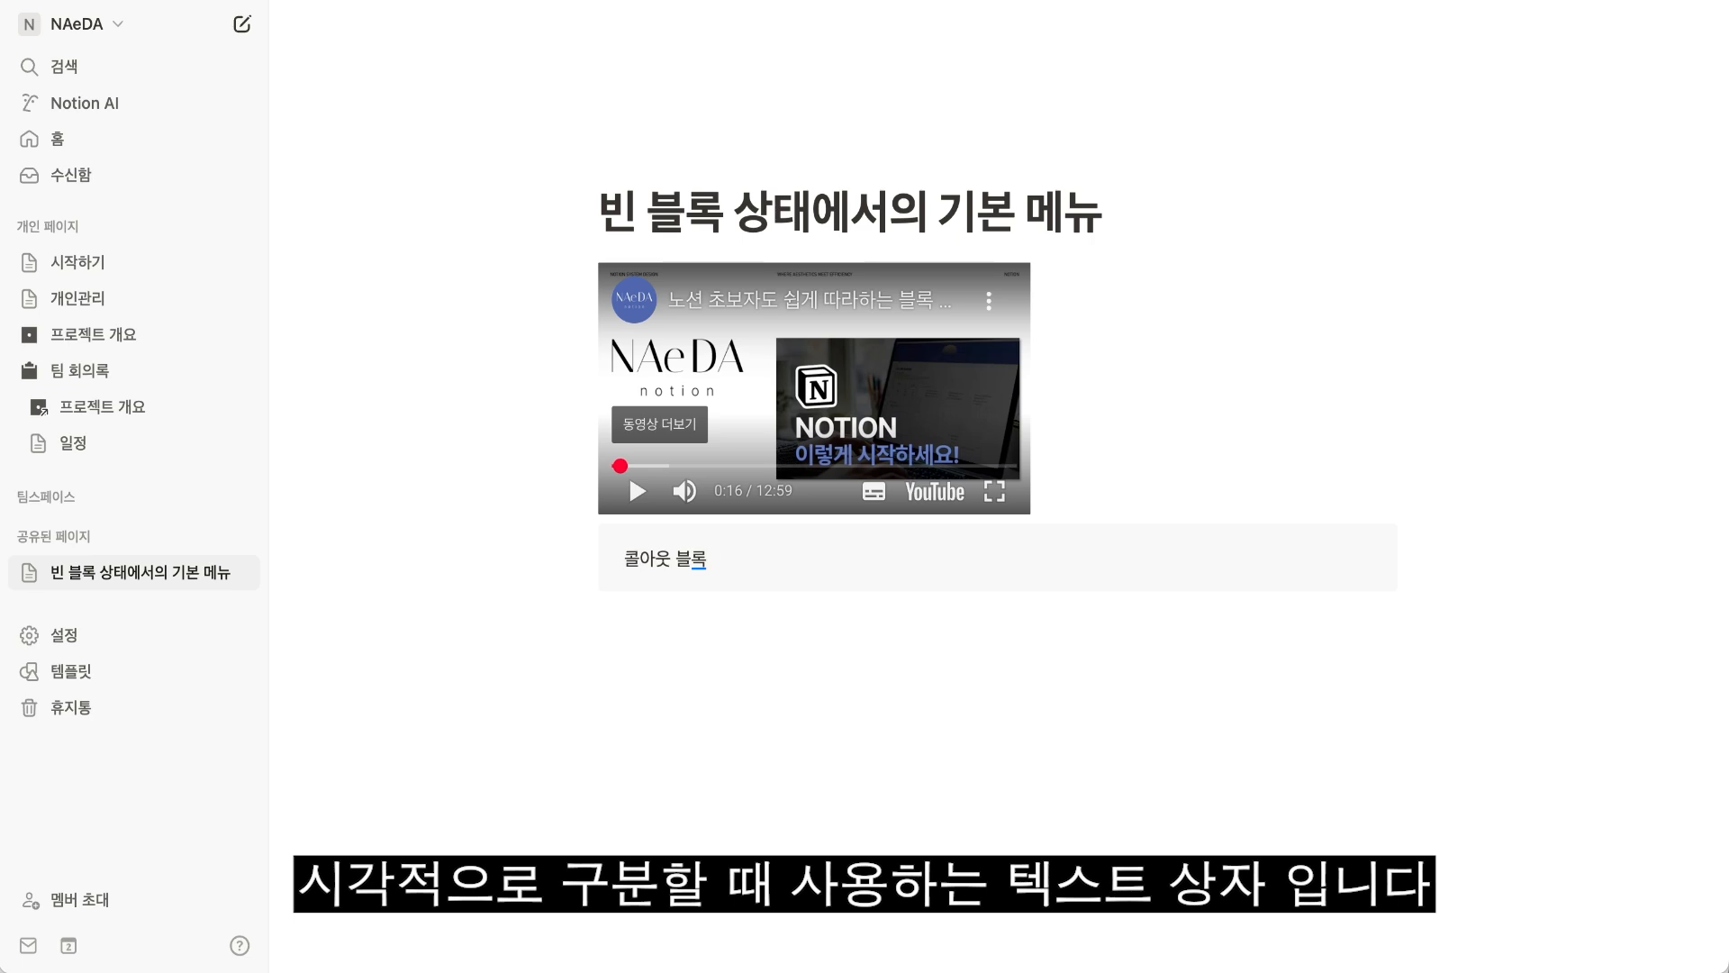
# Add a light bulb icon to the 콜아웃 블록 callout.
pyautogui.click(585, 540)
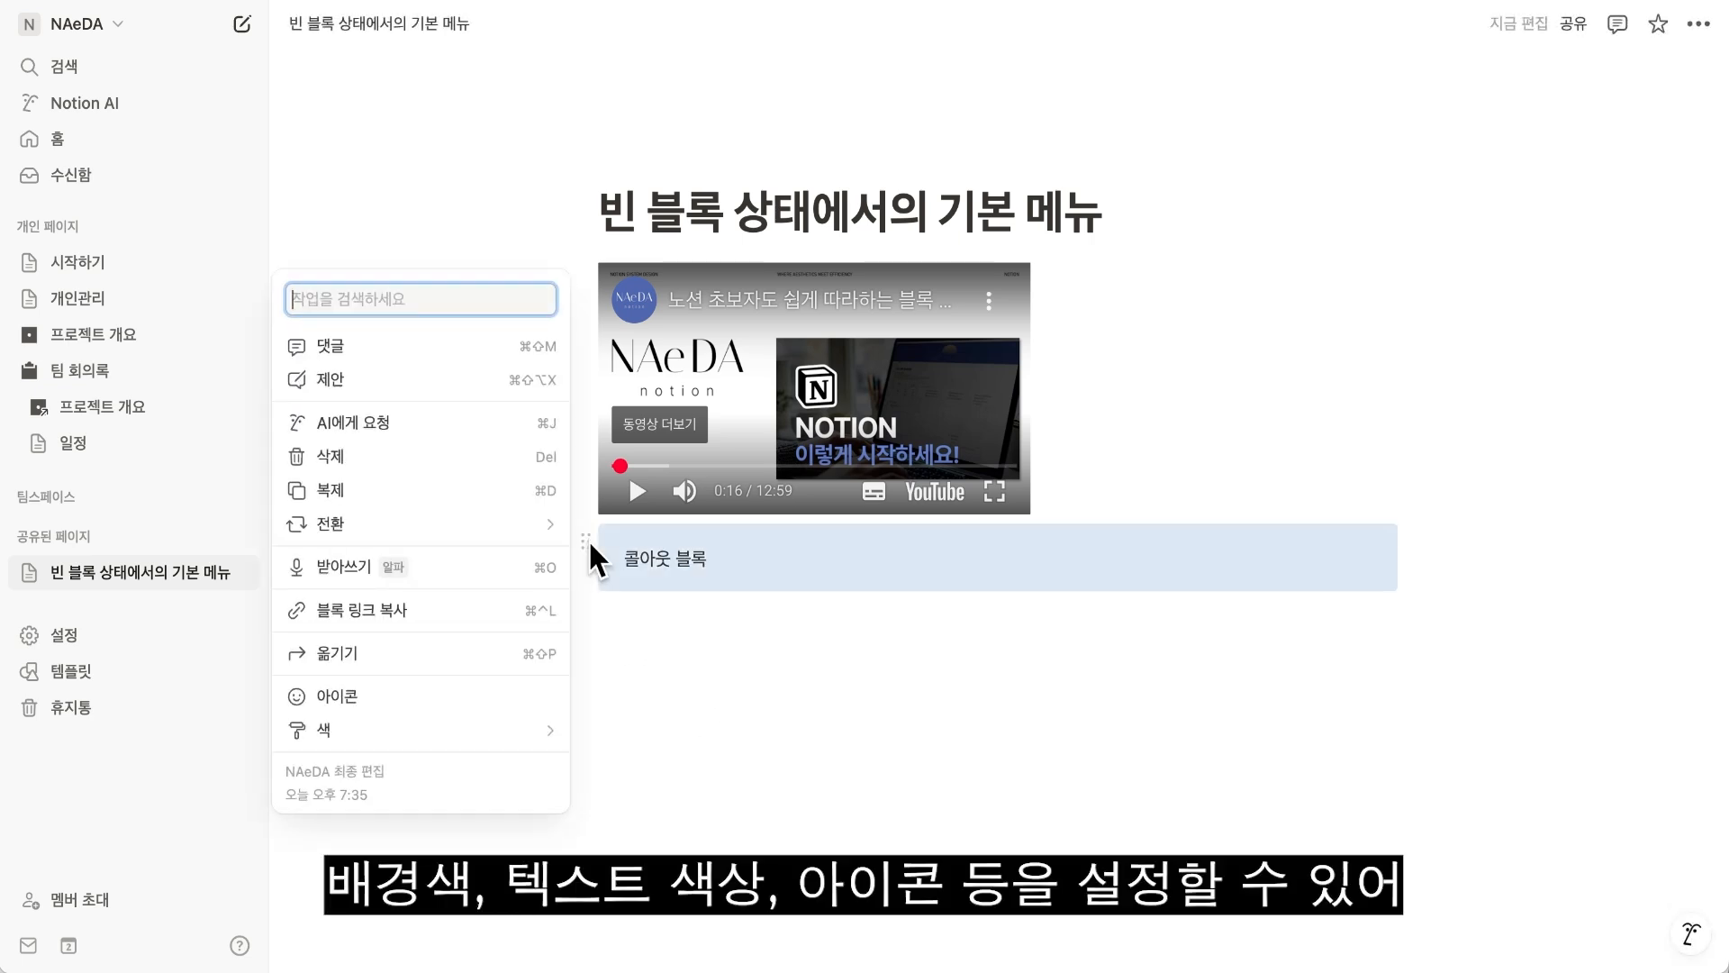
pyautogui.click(518, 712)
pyautogui.click(387, 355)
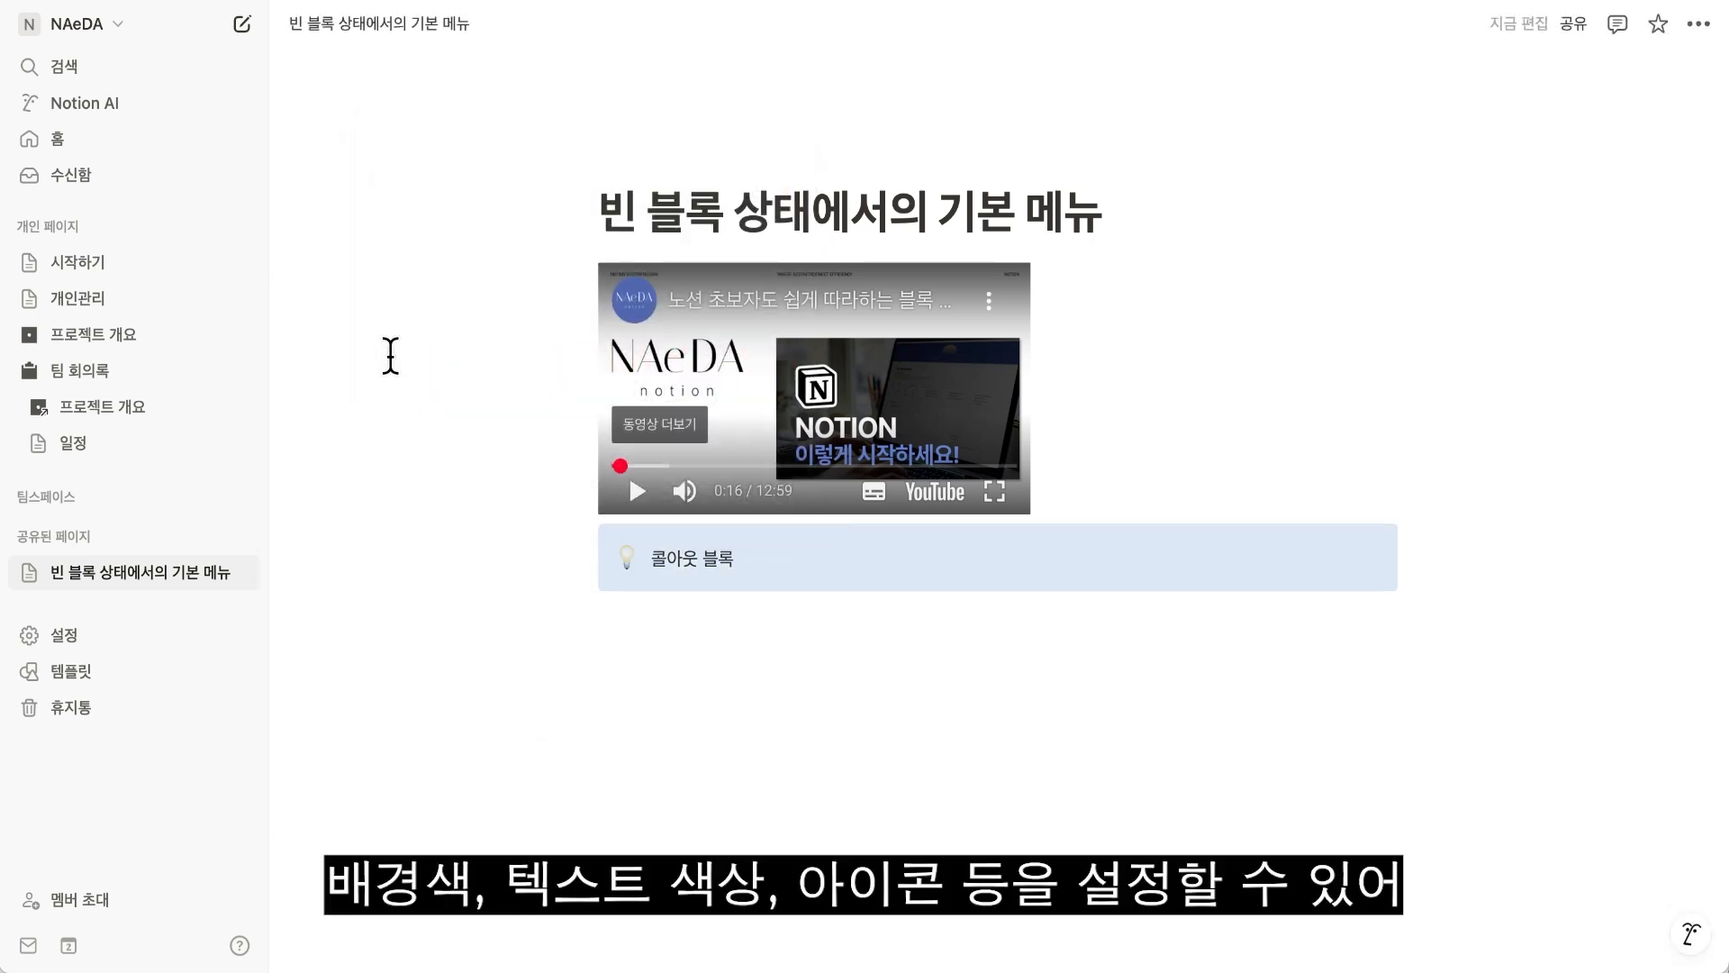
# Write "내용을 작성할 수 있습니다." as a second line in the callout and insert a toggle below it.
pyautogui.press('Return')
pyautogui.press('Return')
pyautogui.write('내용을 작성')
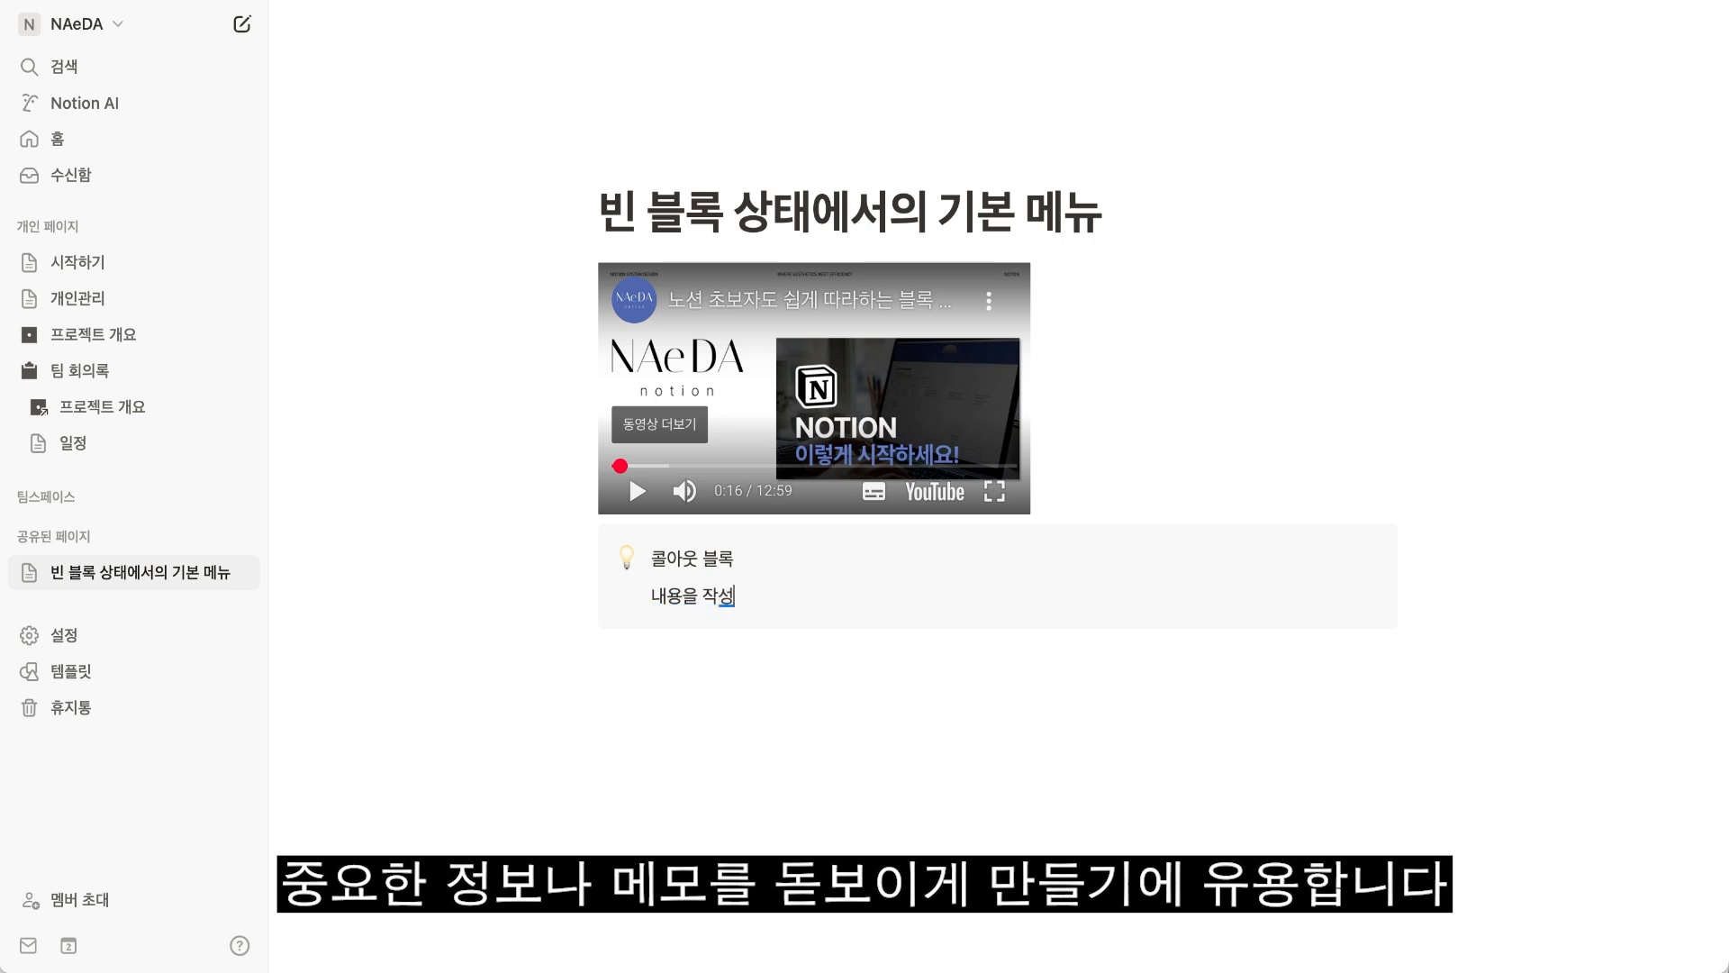
pyautogui.write('할 수 있습니다.')
pyautogui.press('Return')
pyautogui.write('/')
pyautogui.press('Return')
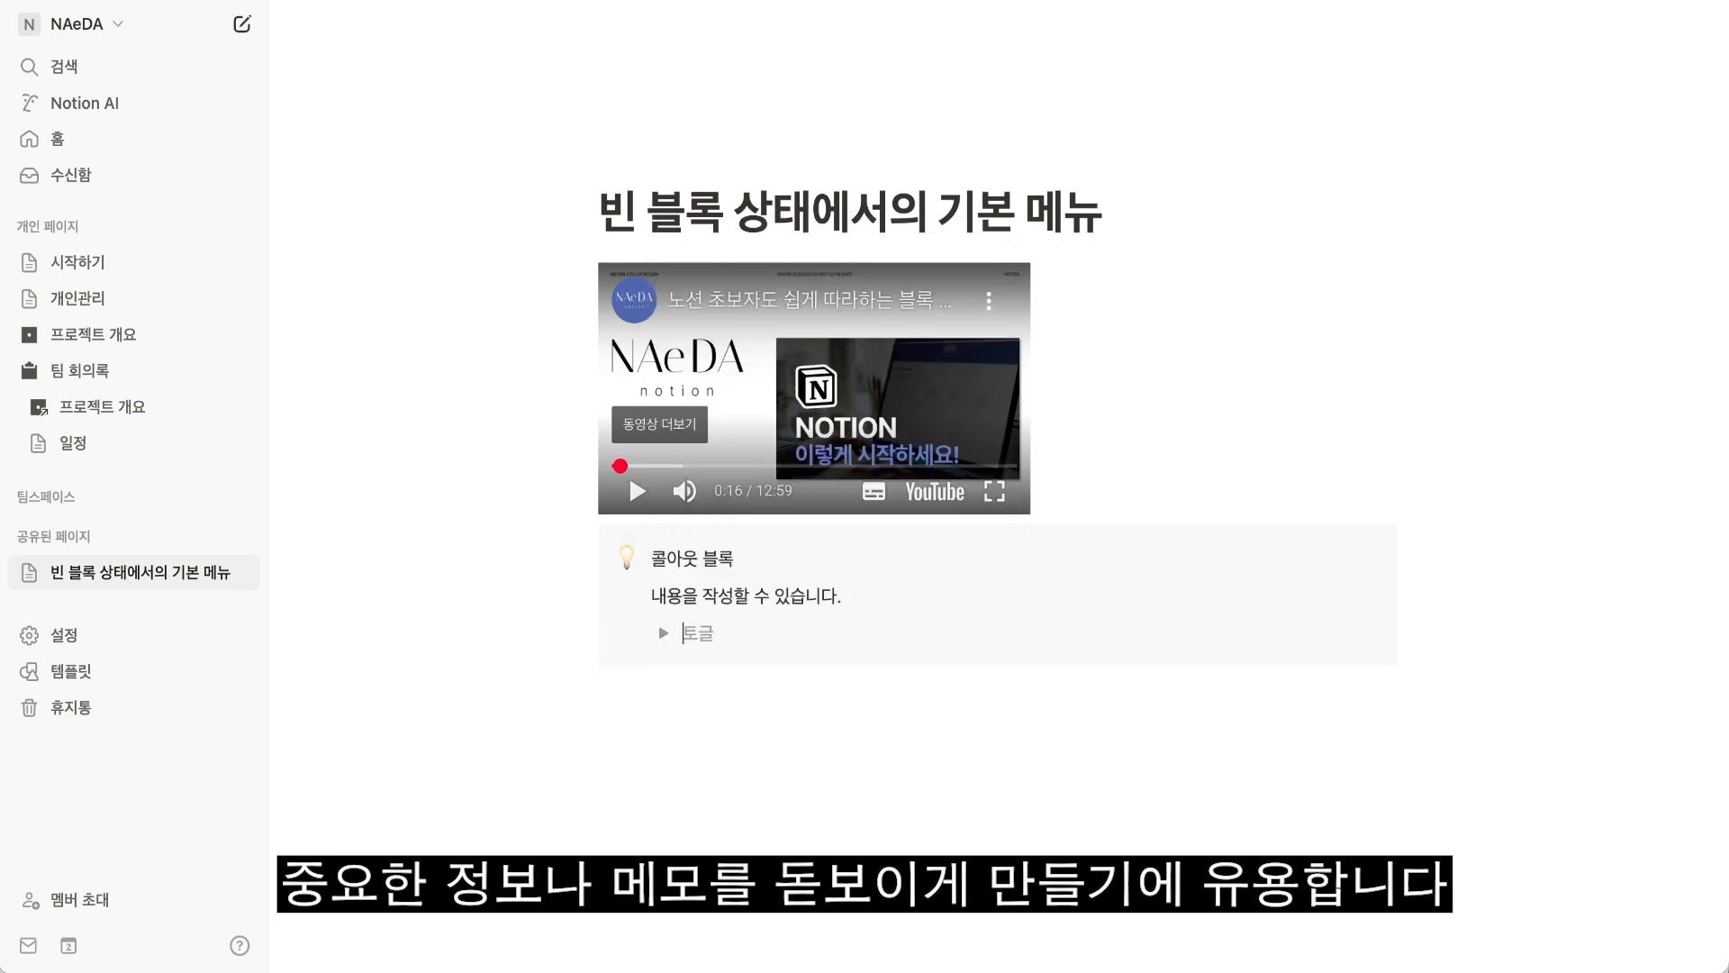
# Insert a 목차 (table of contents) block below the callout with the slash command.
pyautogui.click(636, 697)
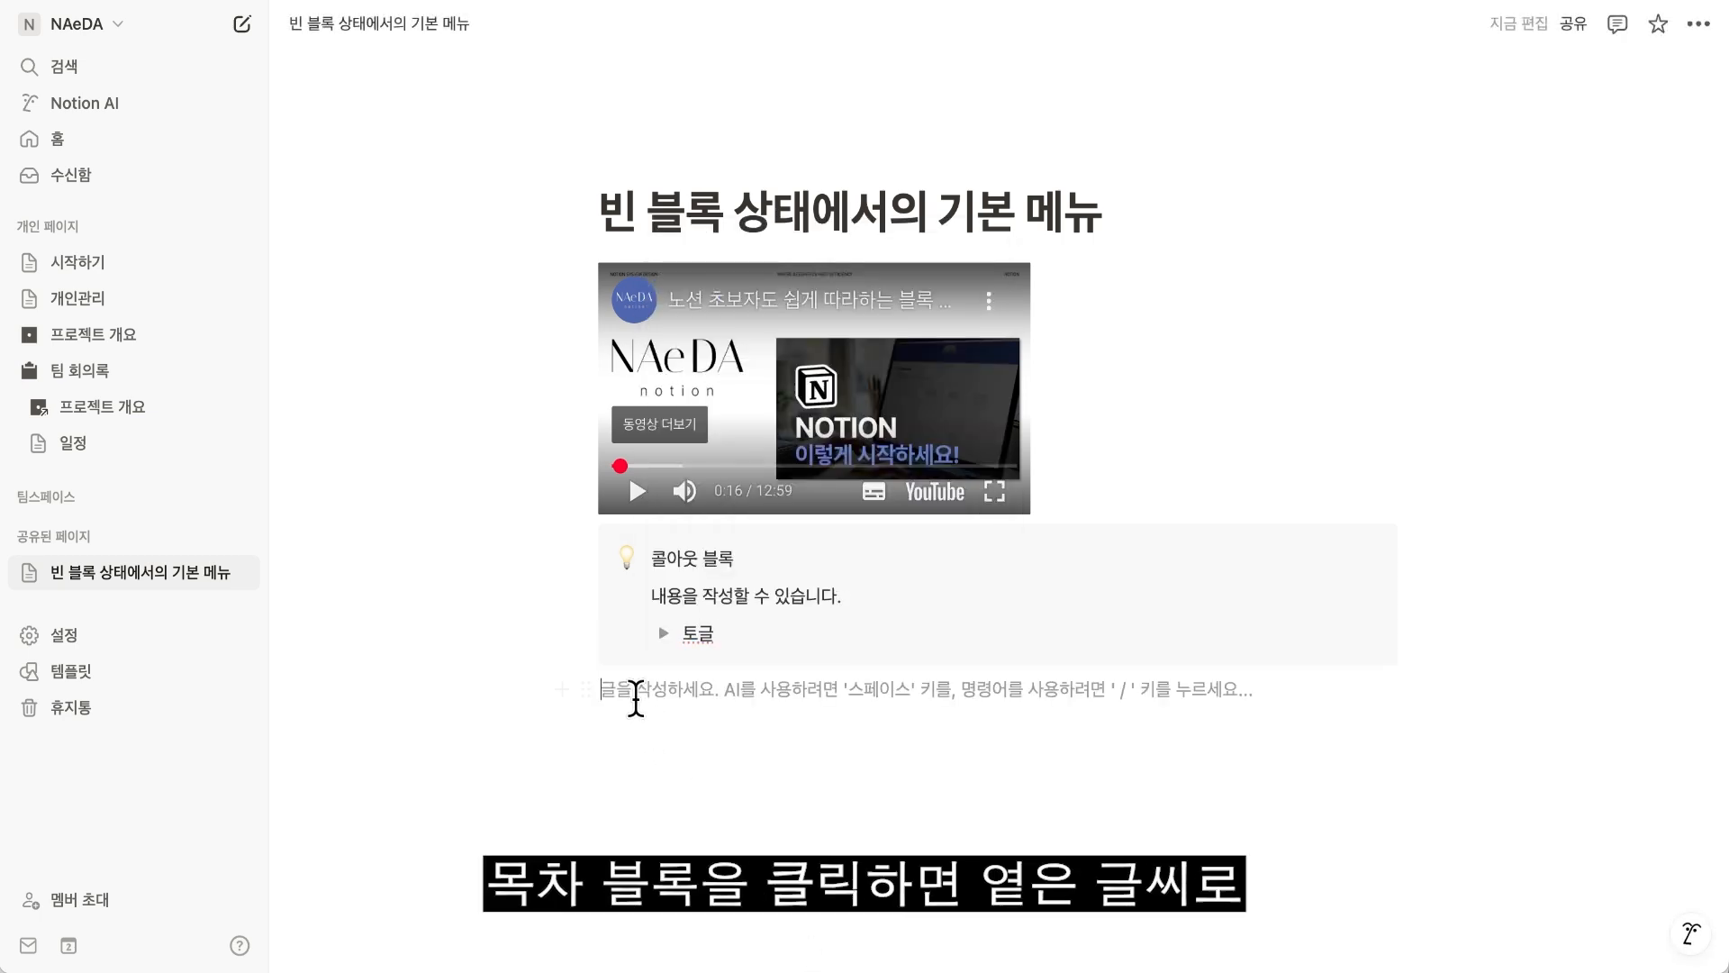
pyautogui.scroll(-4, 997, 487)
pyautogui.write('/목ㅊ')
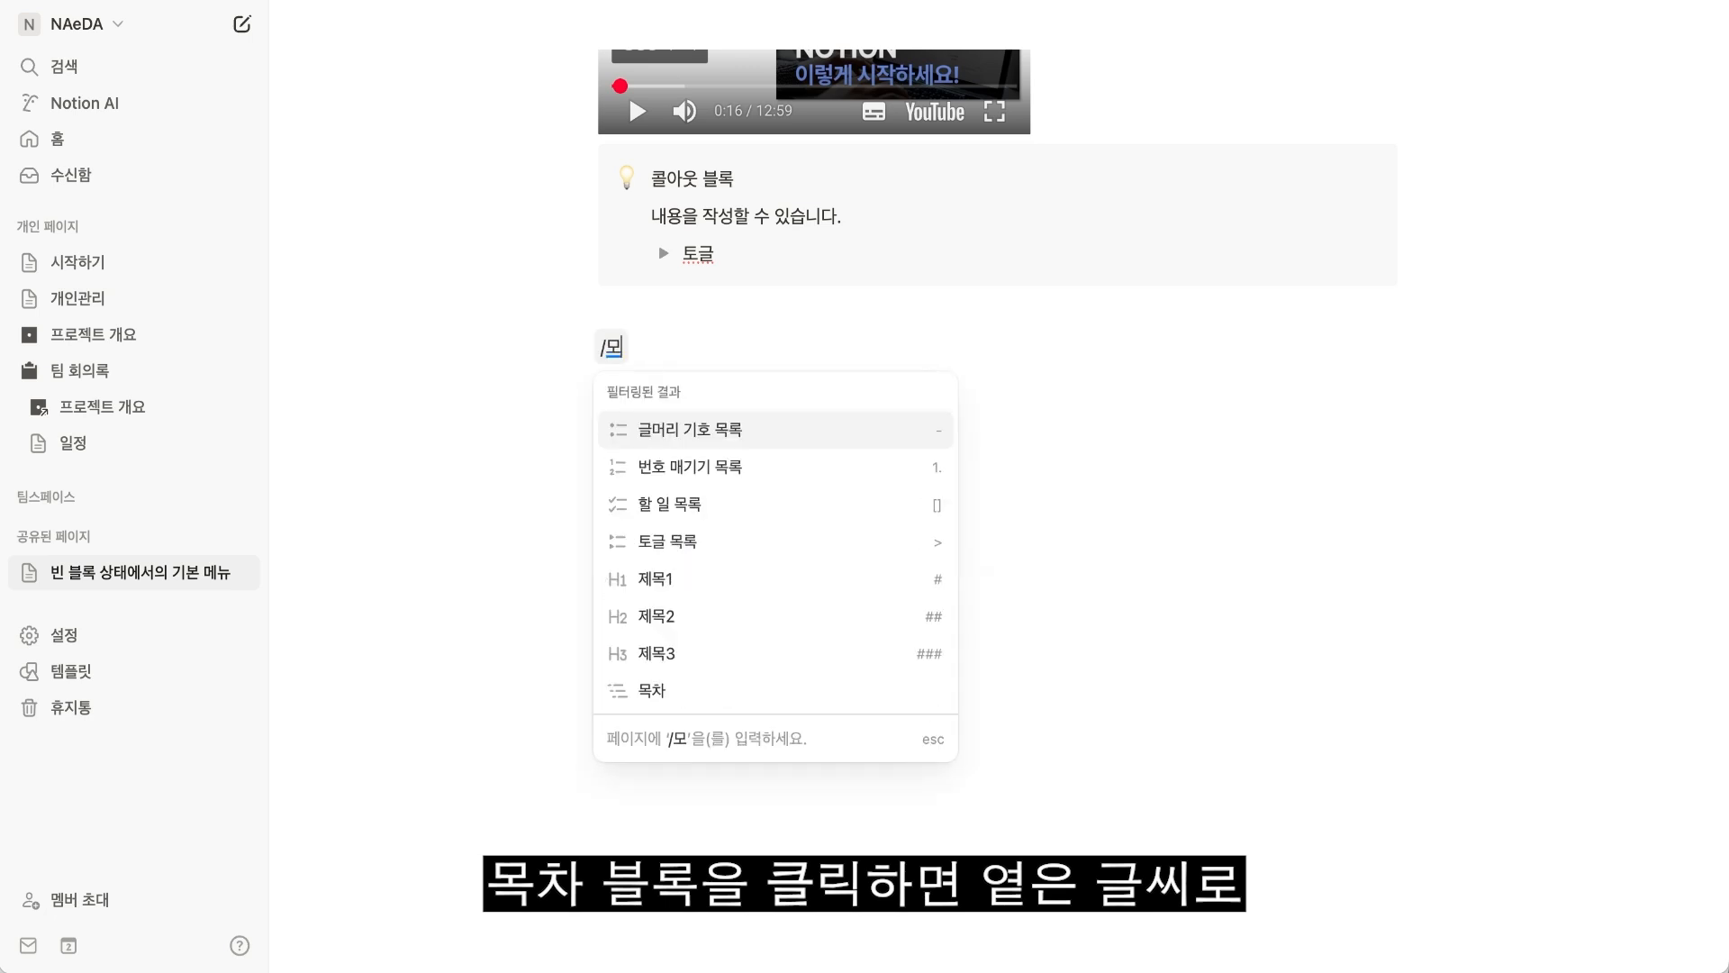
pyautogui.write('ㅏ')
pyautogui.press('Return')
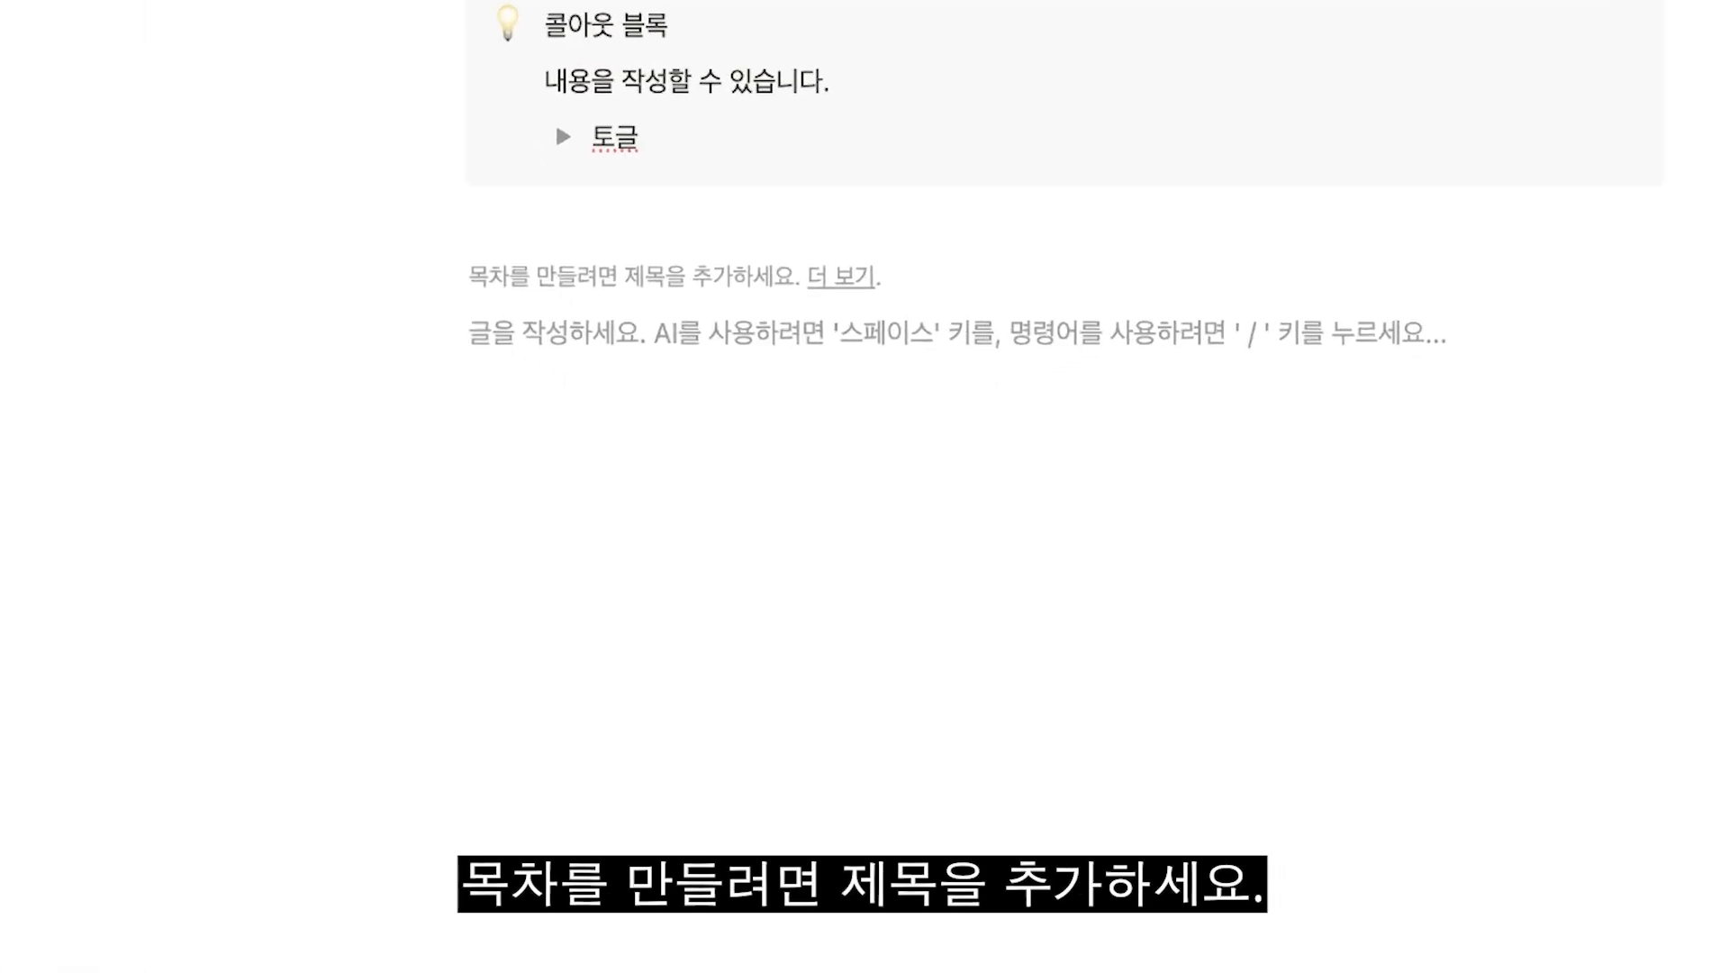
# Write the three lines "노션 기능 알아보기", "슬래시 명령어" and "목차 블록" below the table of contents.
pyautogui.write('노션 기능 알아보기')
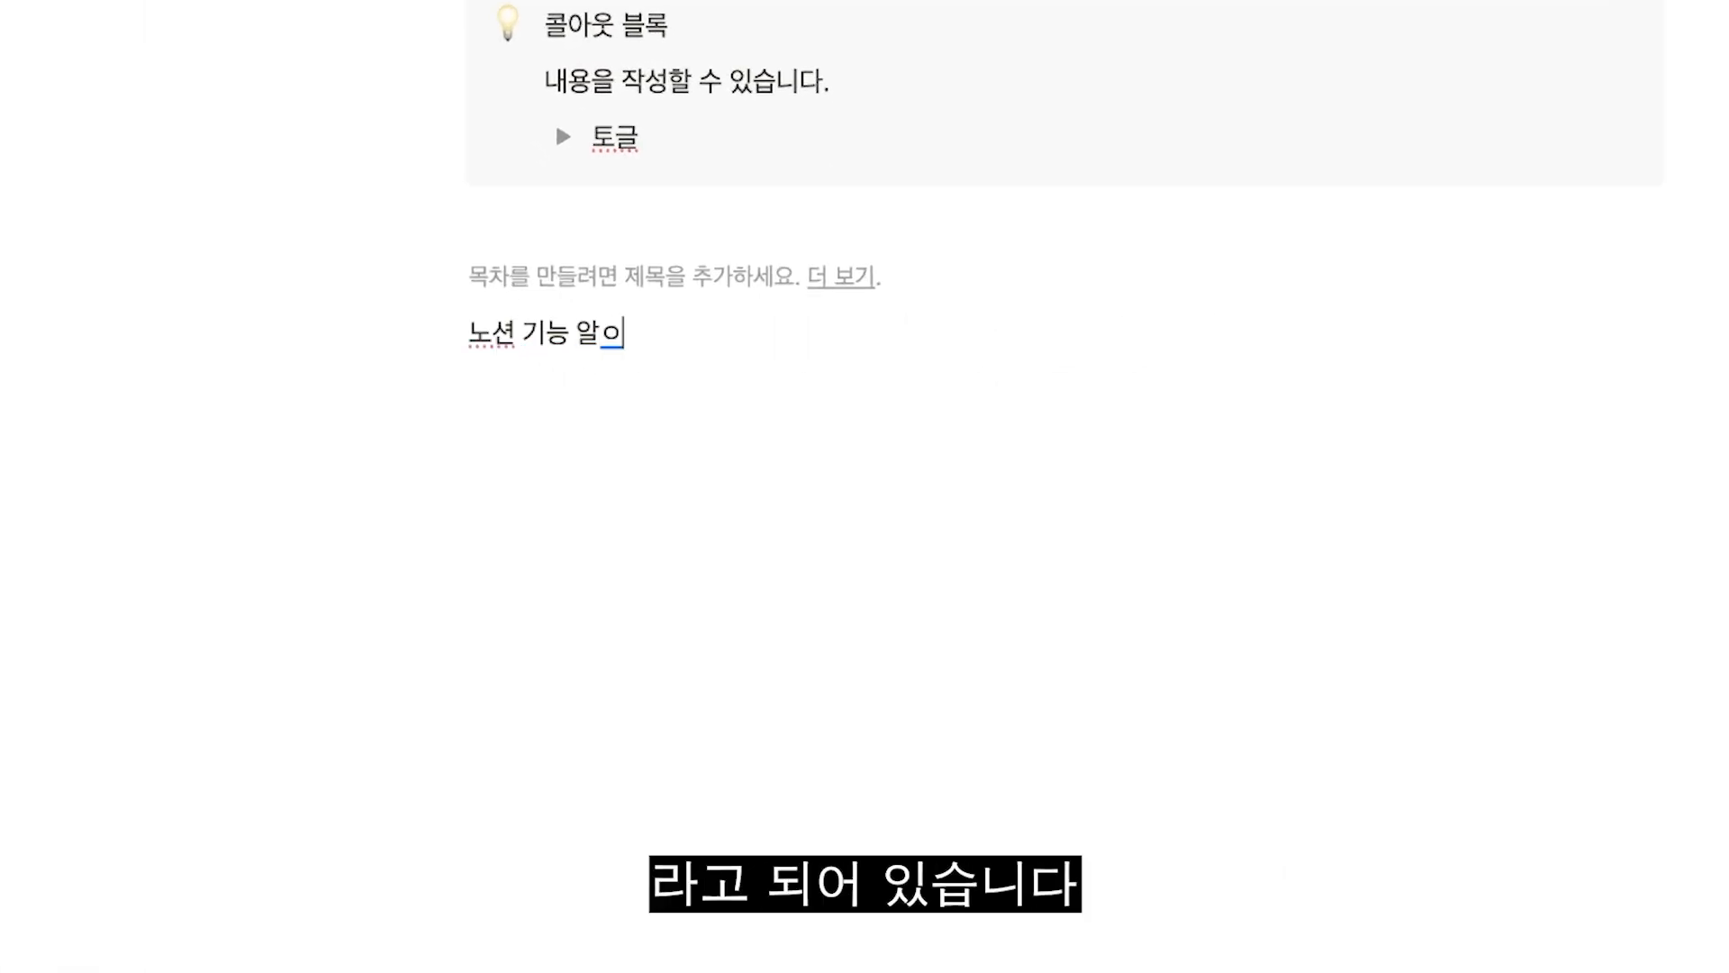
pyautogui.press('Return')
pyautogui.write('슬래시 명령어')
pyautogui.press('Return')
pyautogui.write('목채')
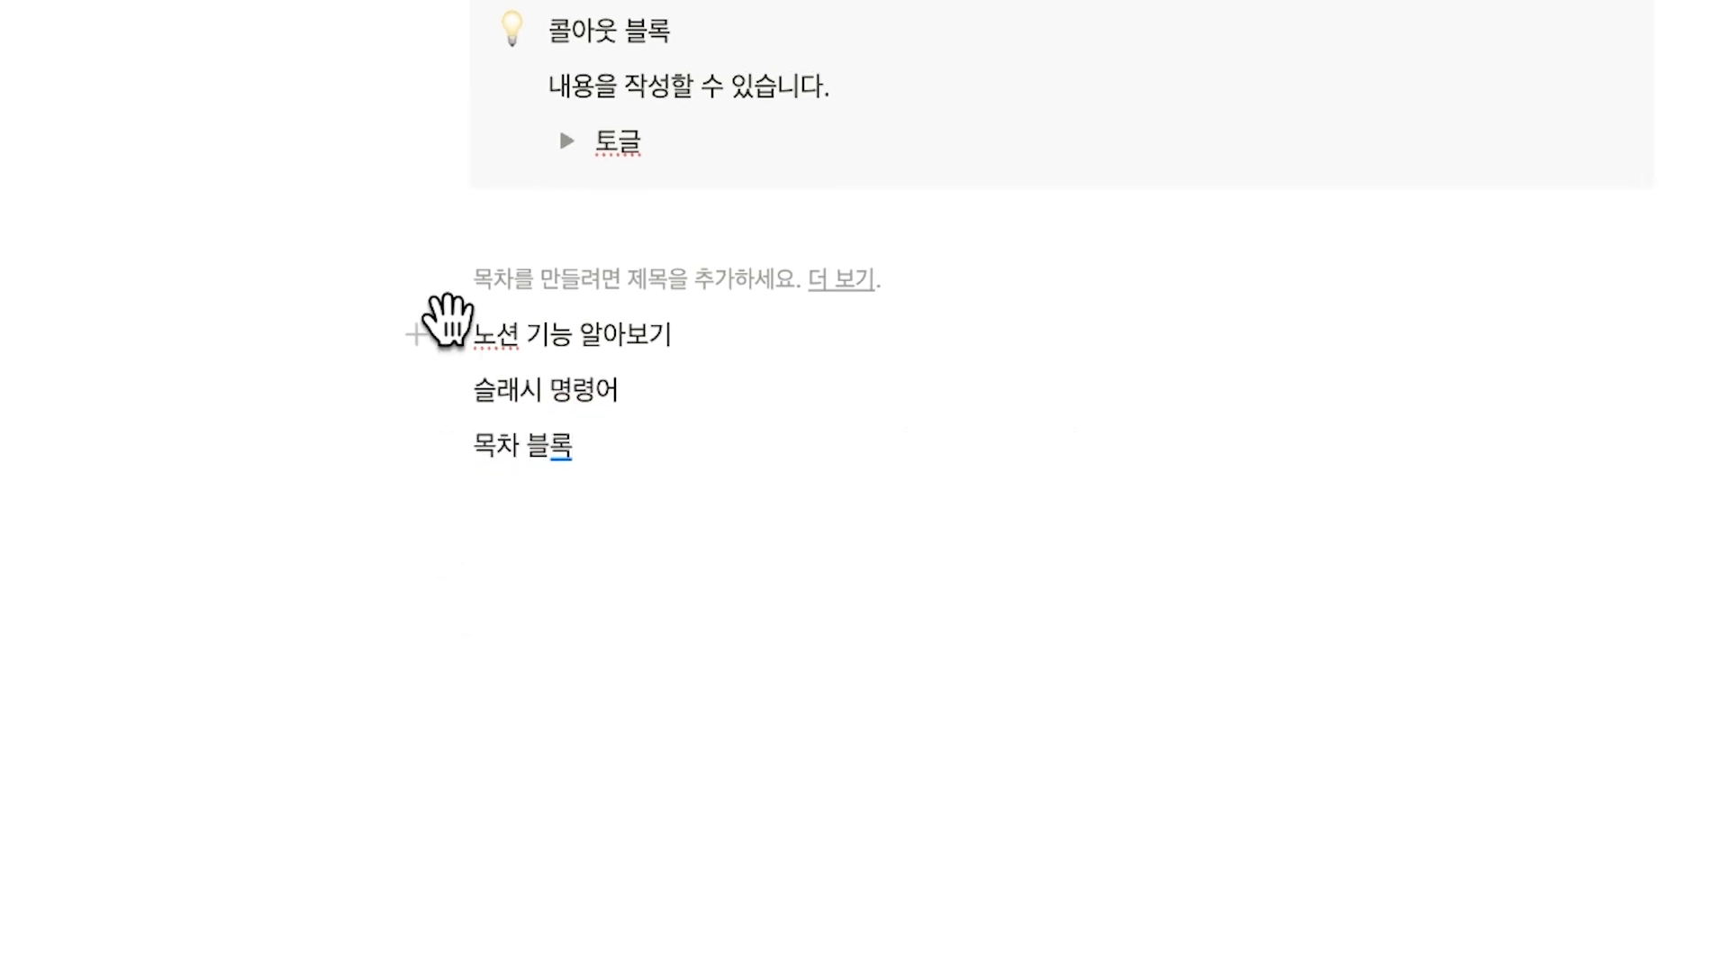
# Convert the three lines into headings: 노션 기능 알아보기 to 제목1, 슬래시 명령어 to 제목2 and 목차 블록 to 제목3.
pyautogui.click(445, 333)
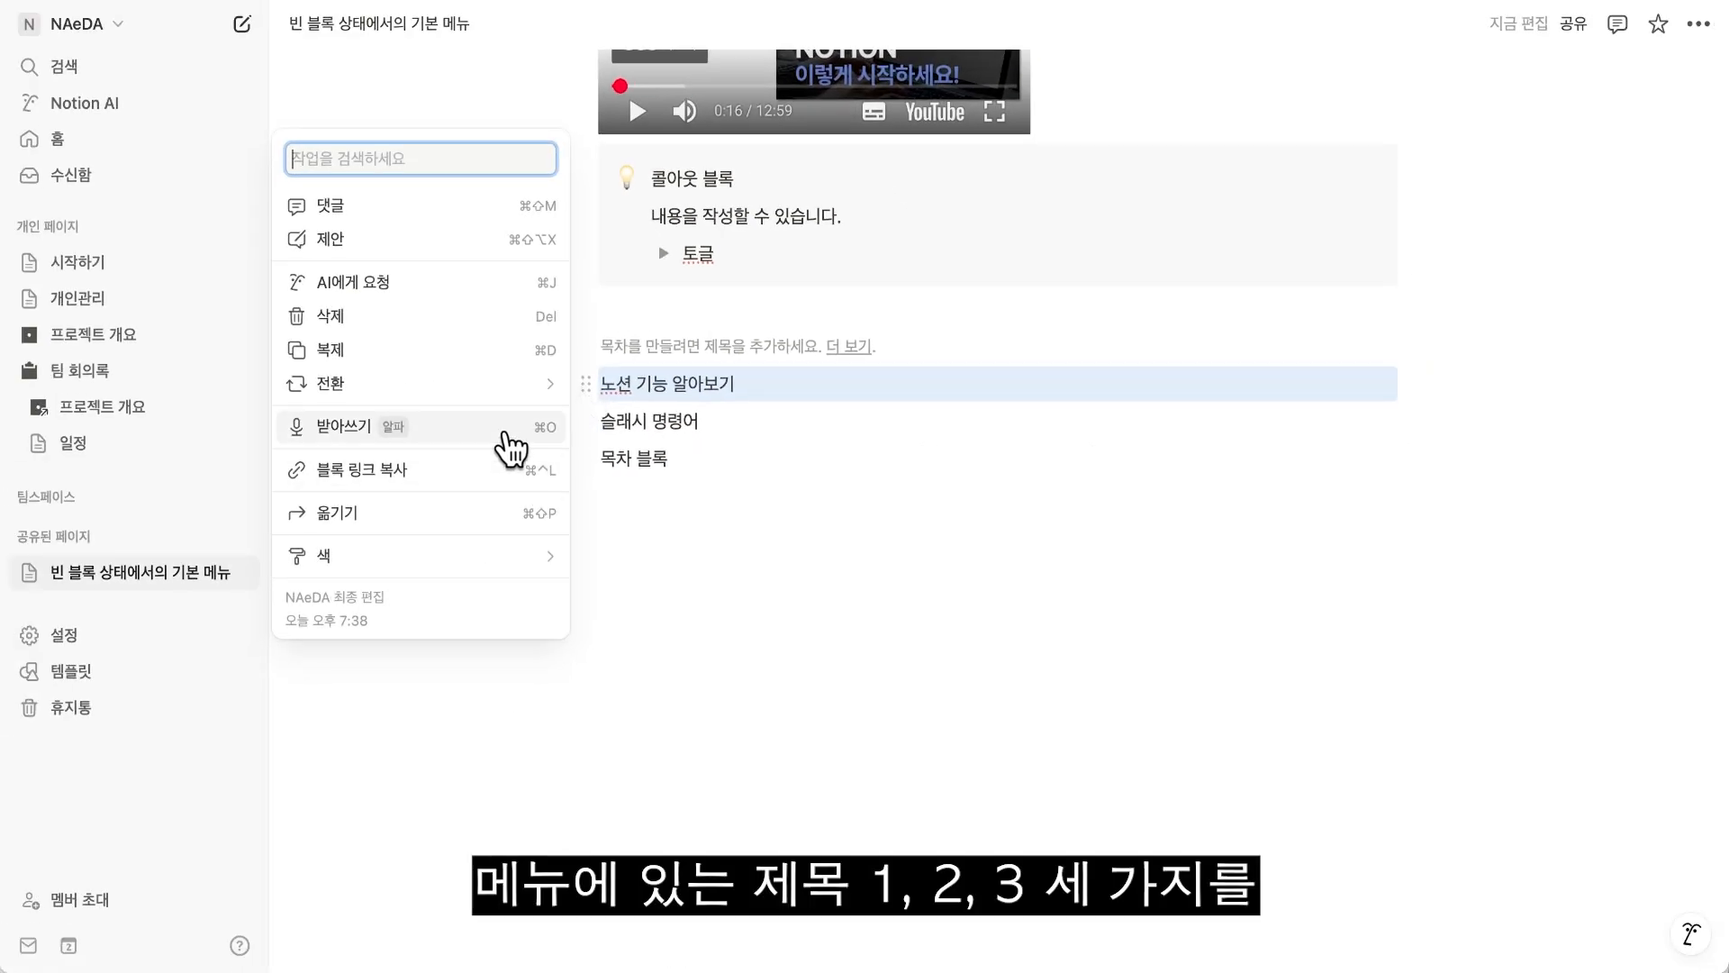
pyautogui.moveTo(506, 386)
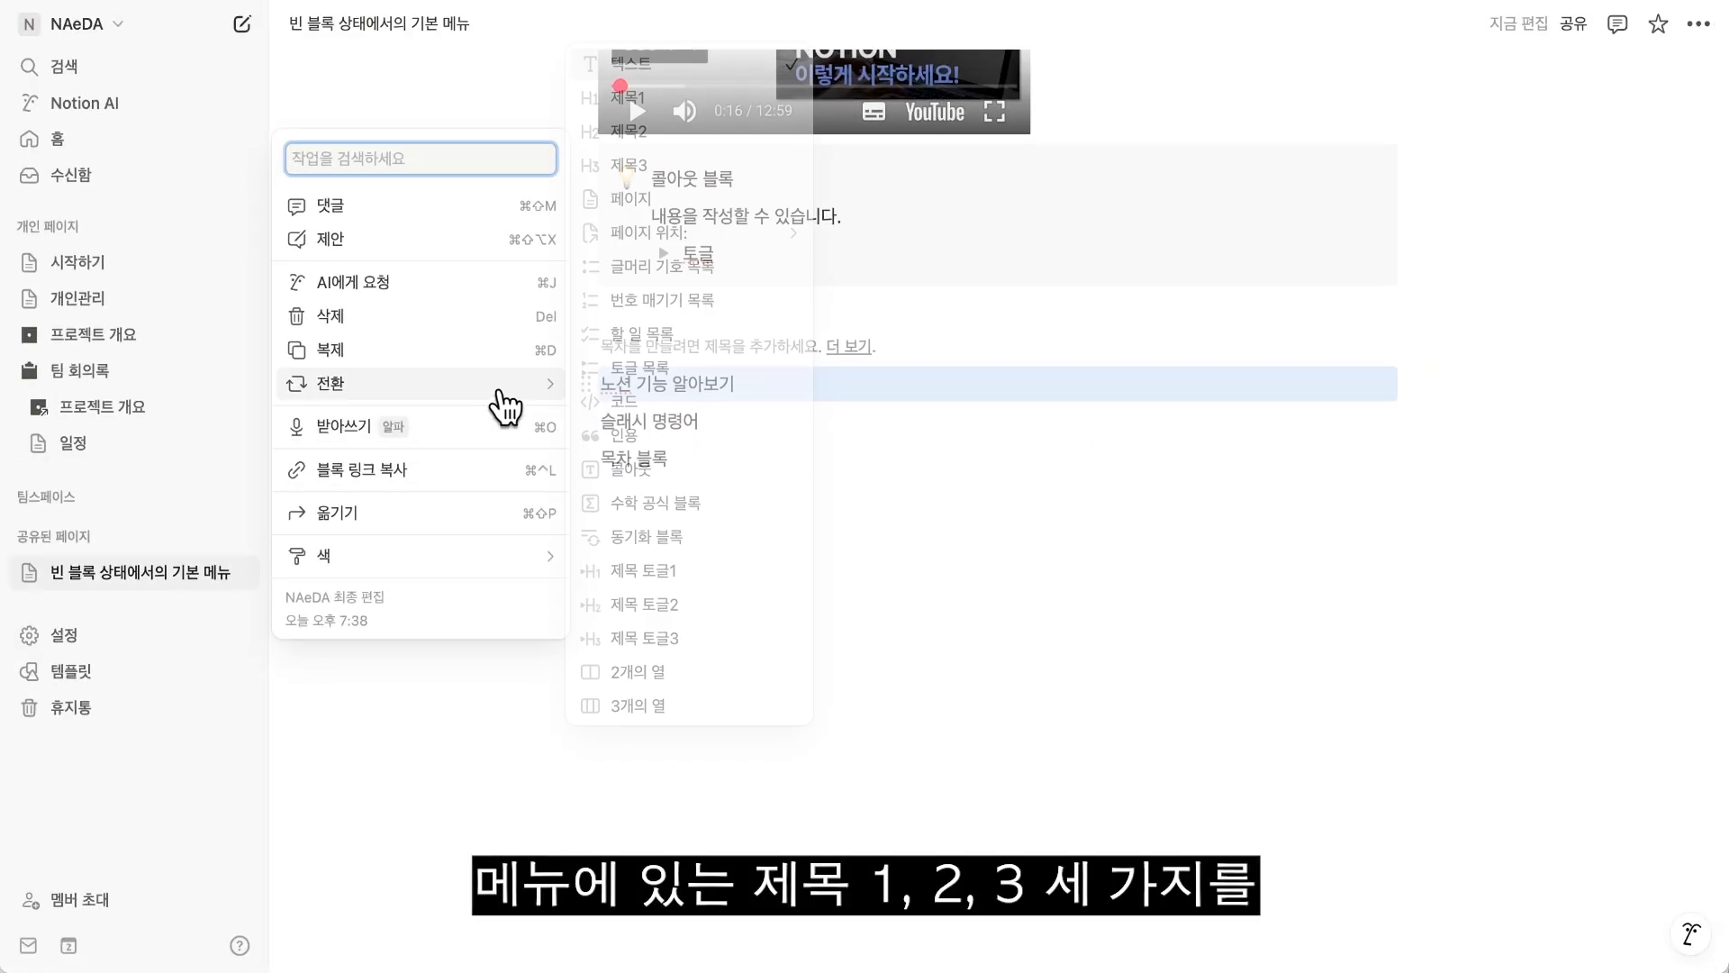
pyautogui.click(645, 99)
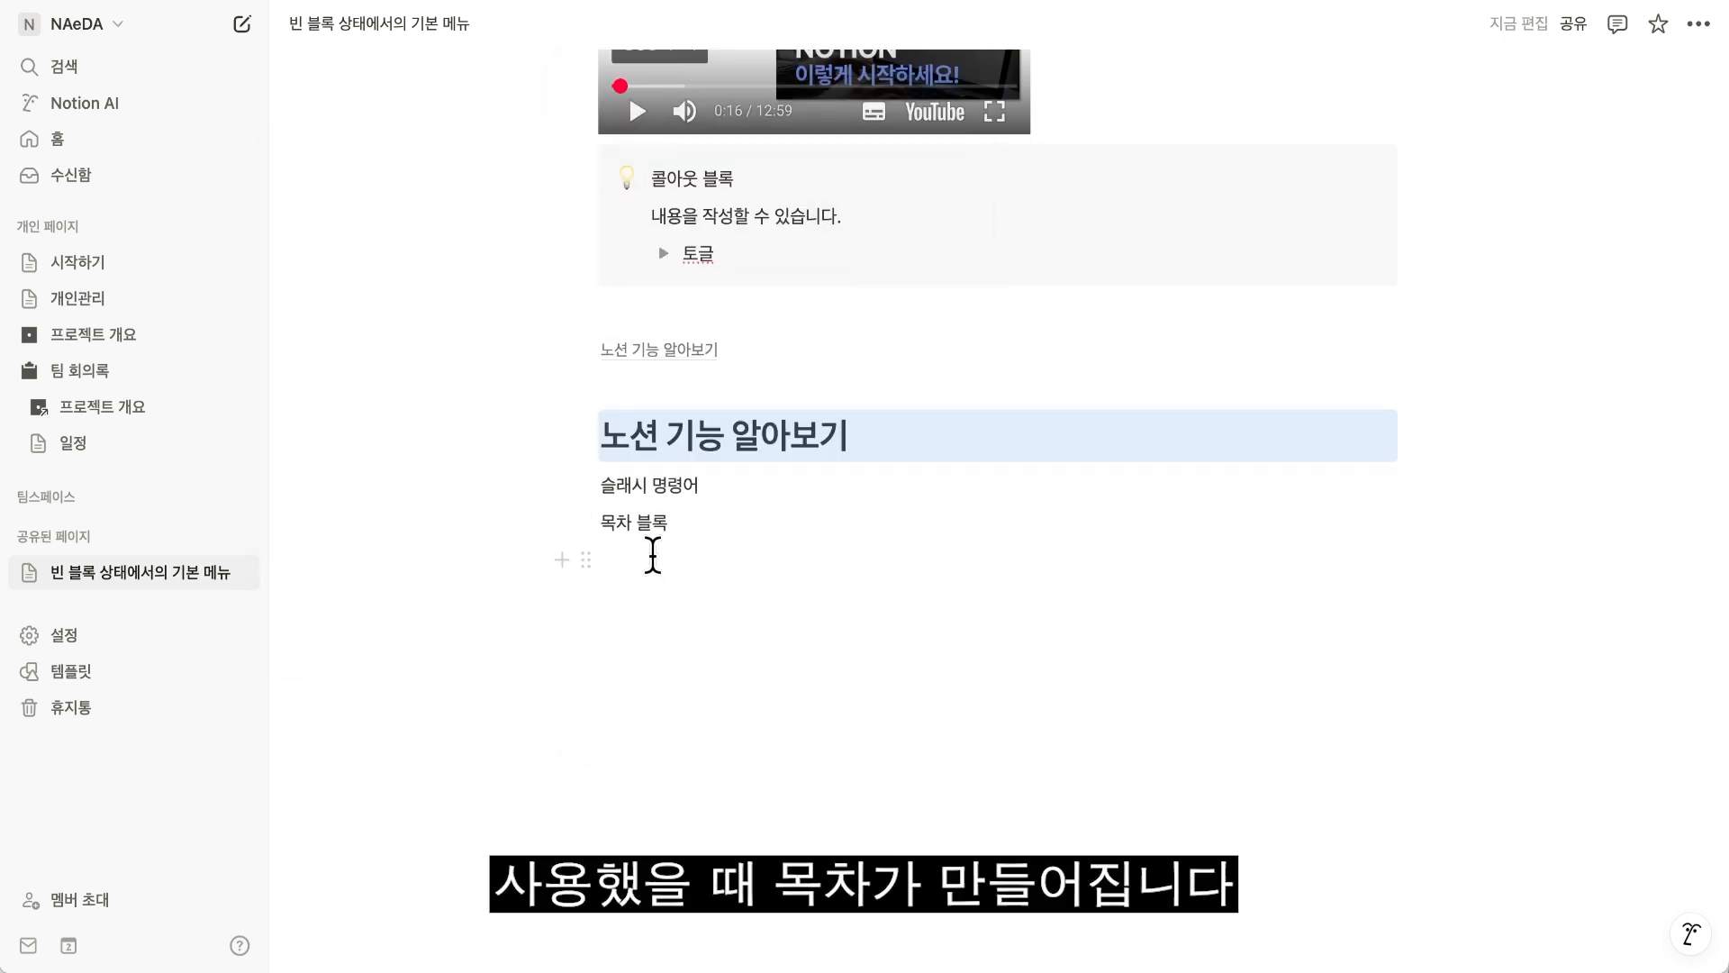
pyautogui.click(575, 488)
pyautogui.moveTo(526, 486)
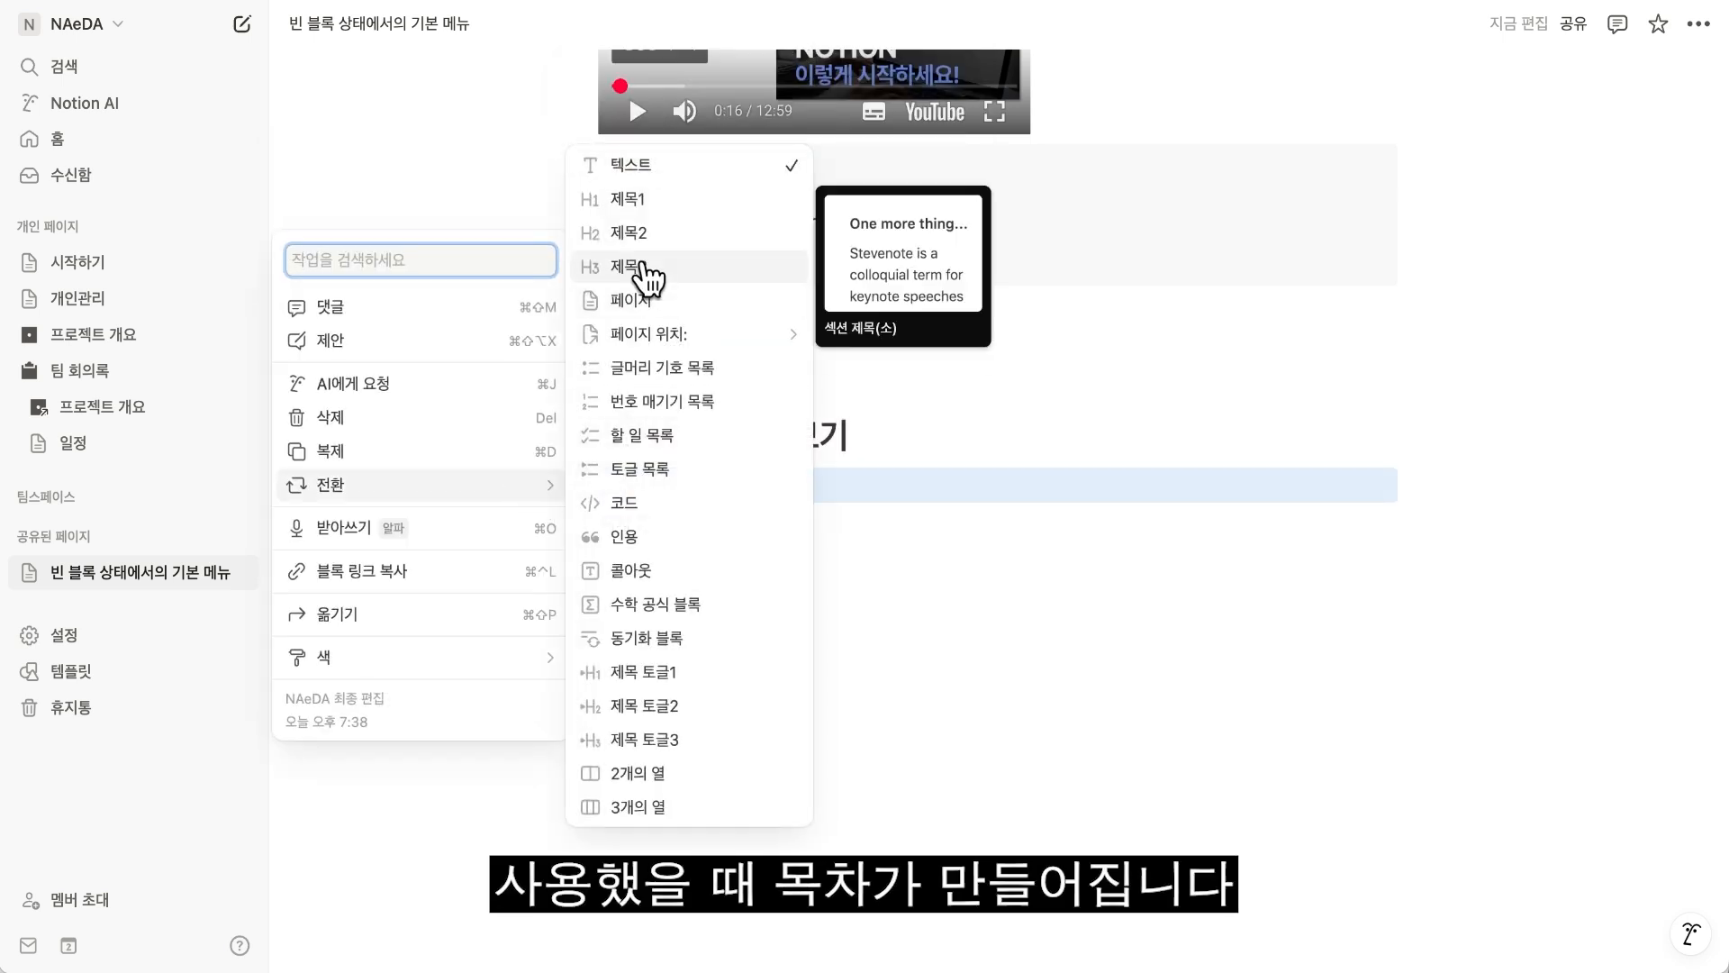
pyautogui.click(636, 234)
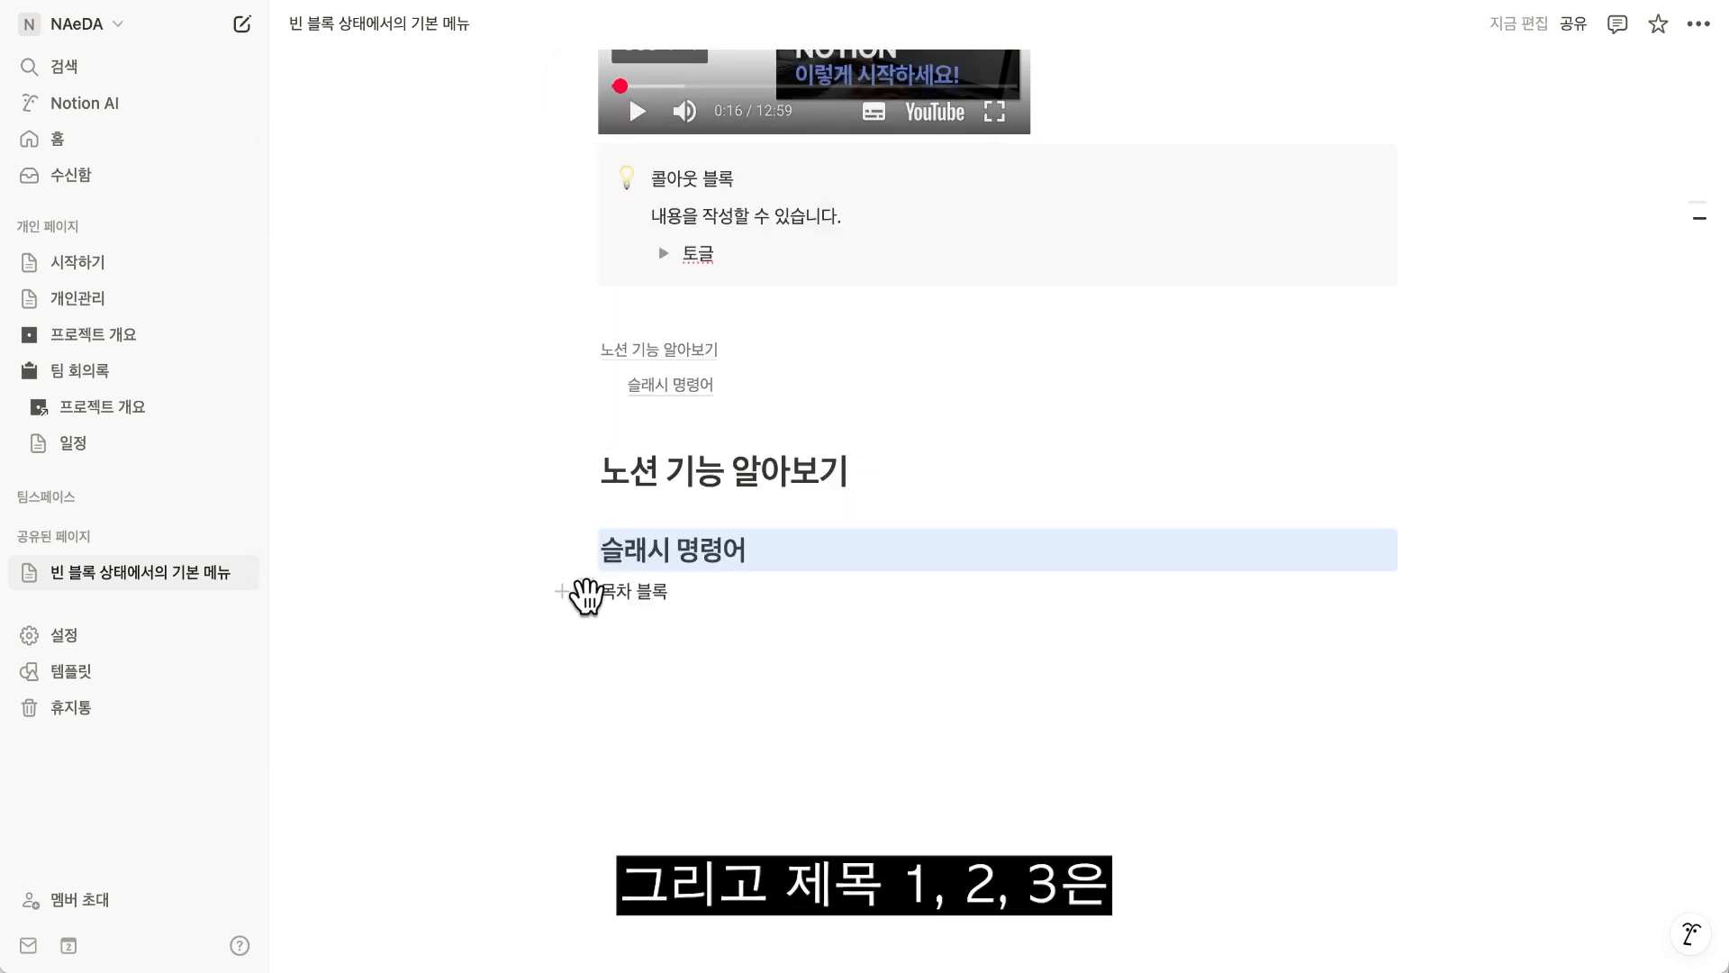
pyautogui.click(577, 591)
pyautogui.moveTo(513, 595)
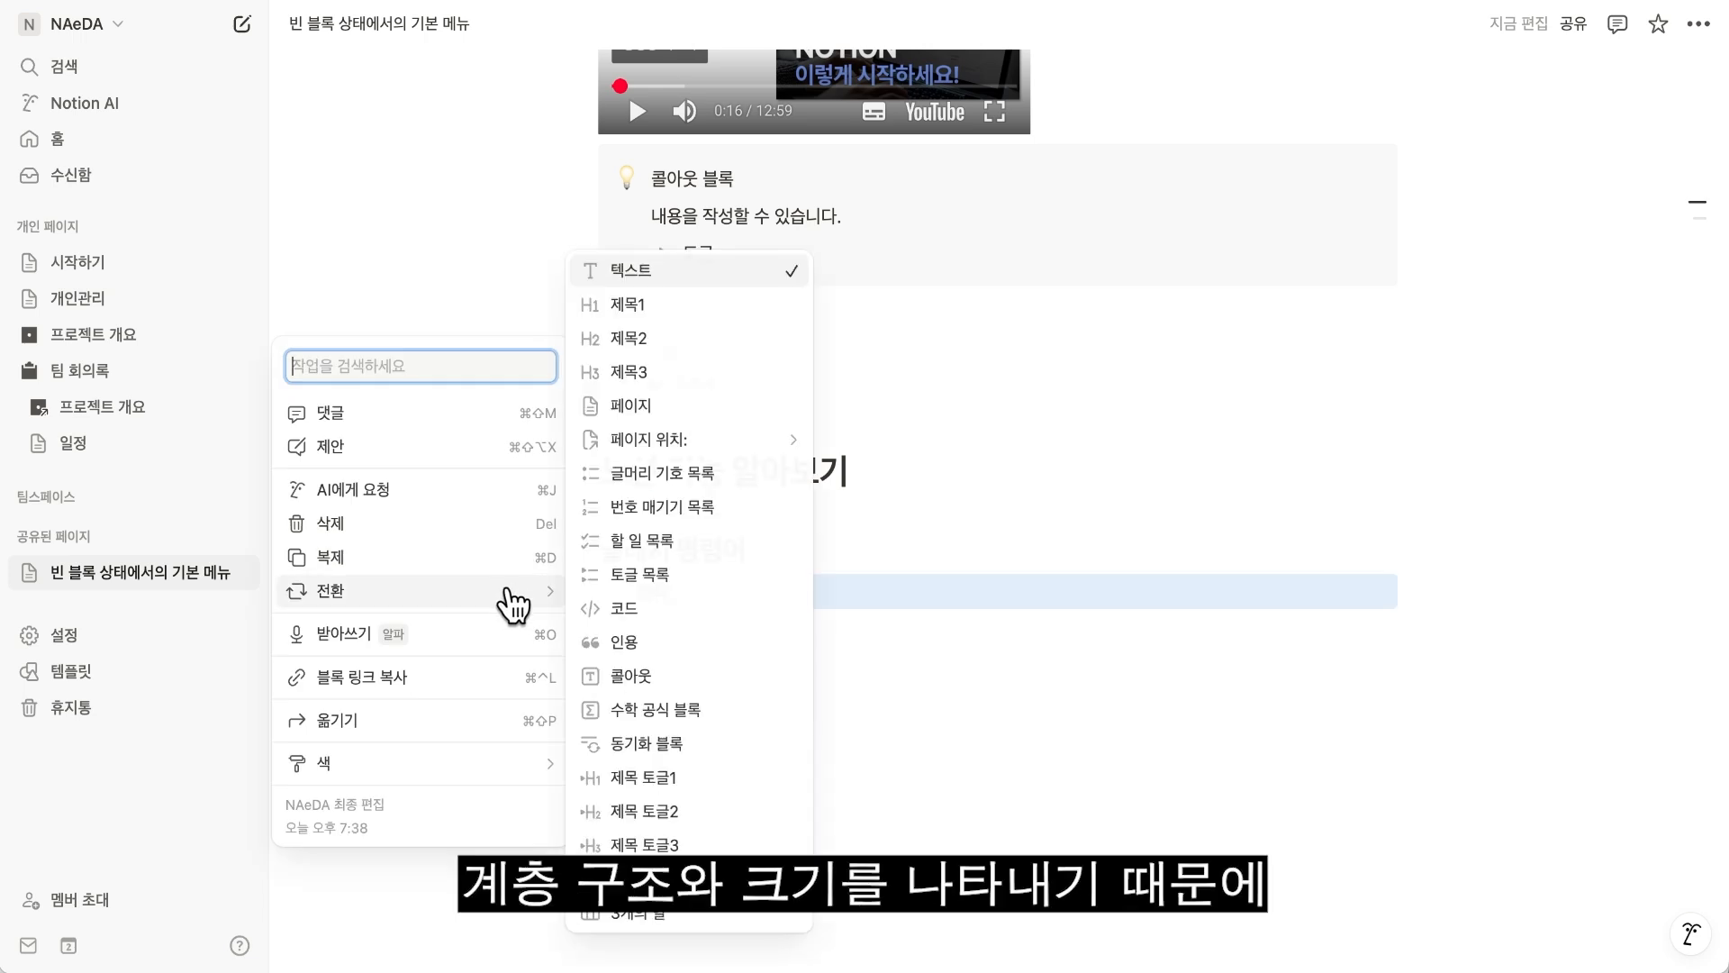
pyautogui.click(627, 379)
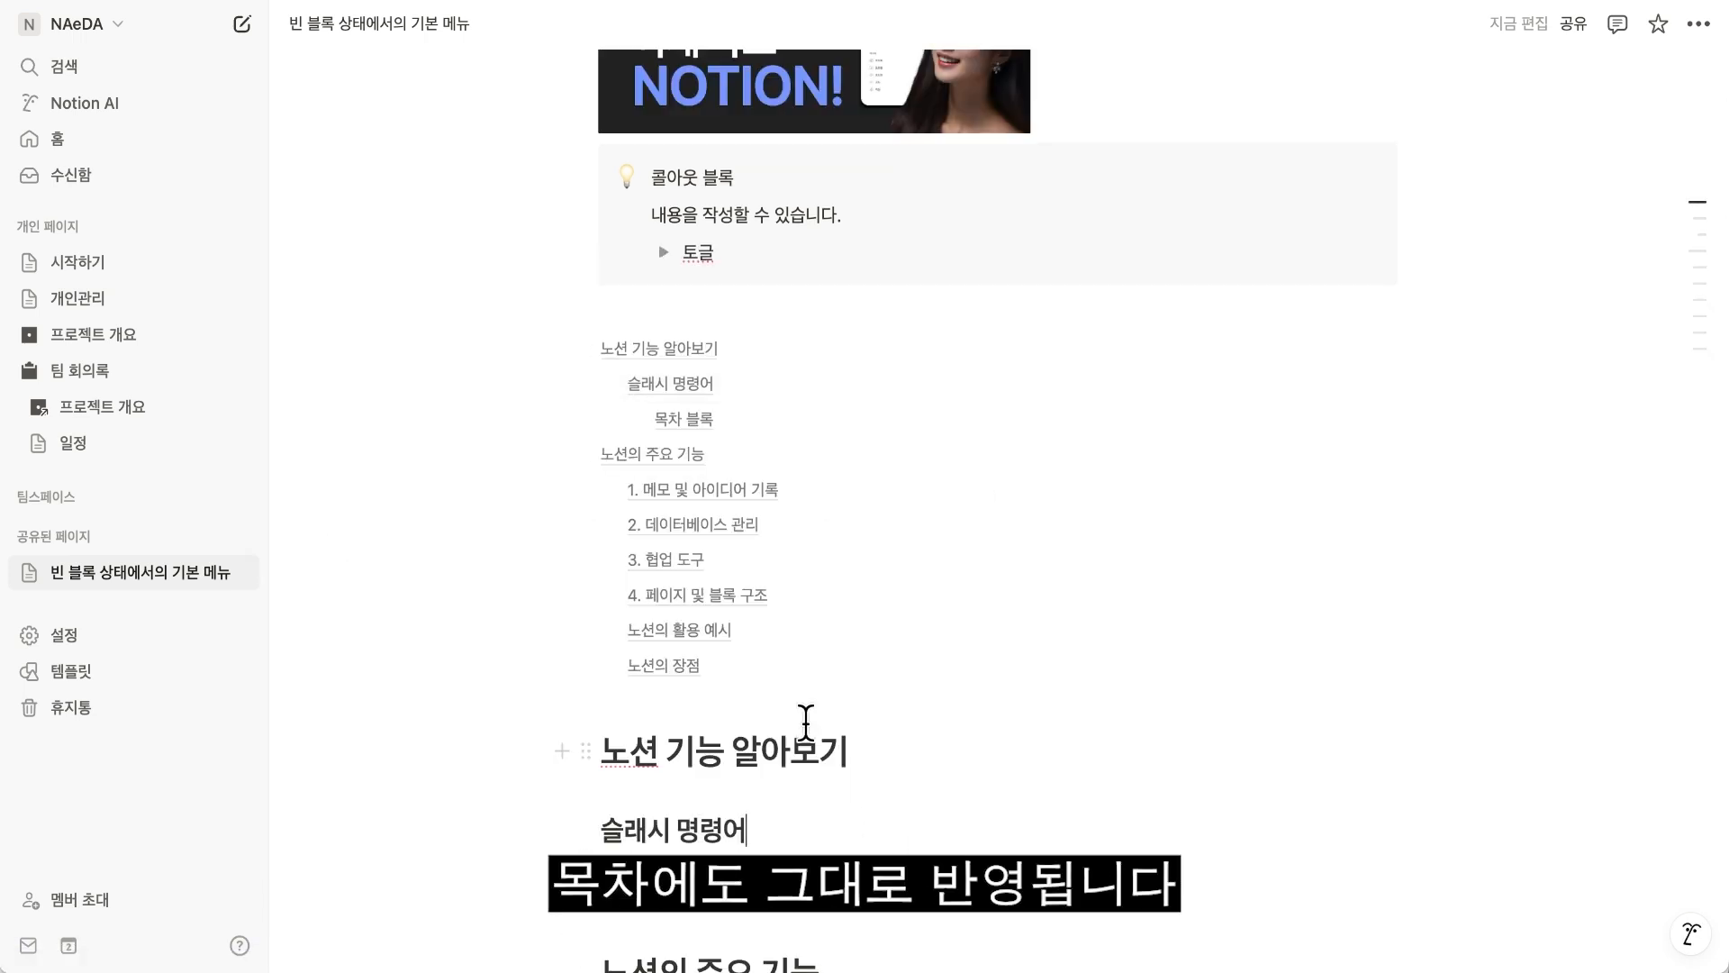
# Use the table of contents to visit 1. 메모 및 아이디어 기록 and 노션의 장점, returning to the contents list after each.
pyautogui.scroll(-2, 806, 721)
pyautogui.scroll(1, 803, 721)
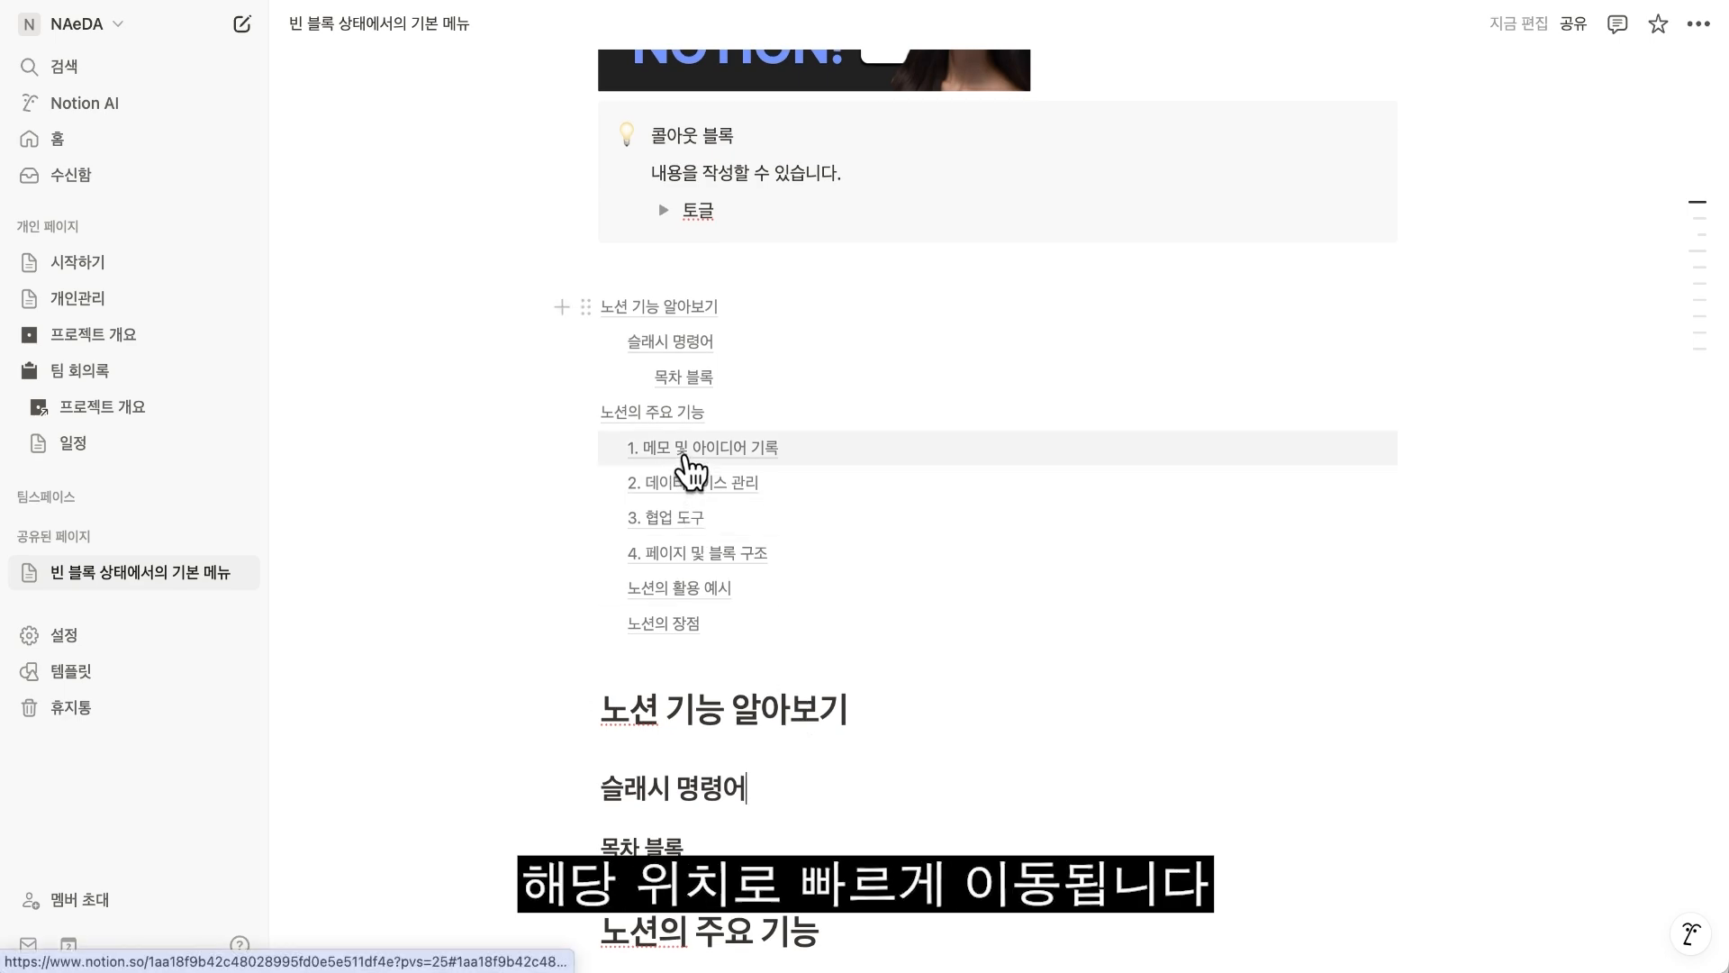
pyautogui.click(686, 455)
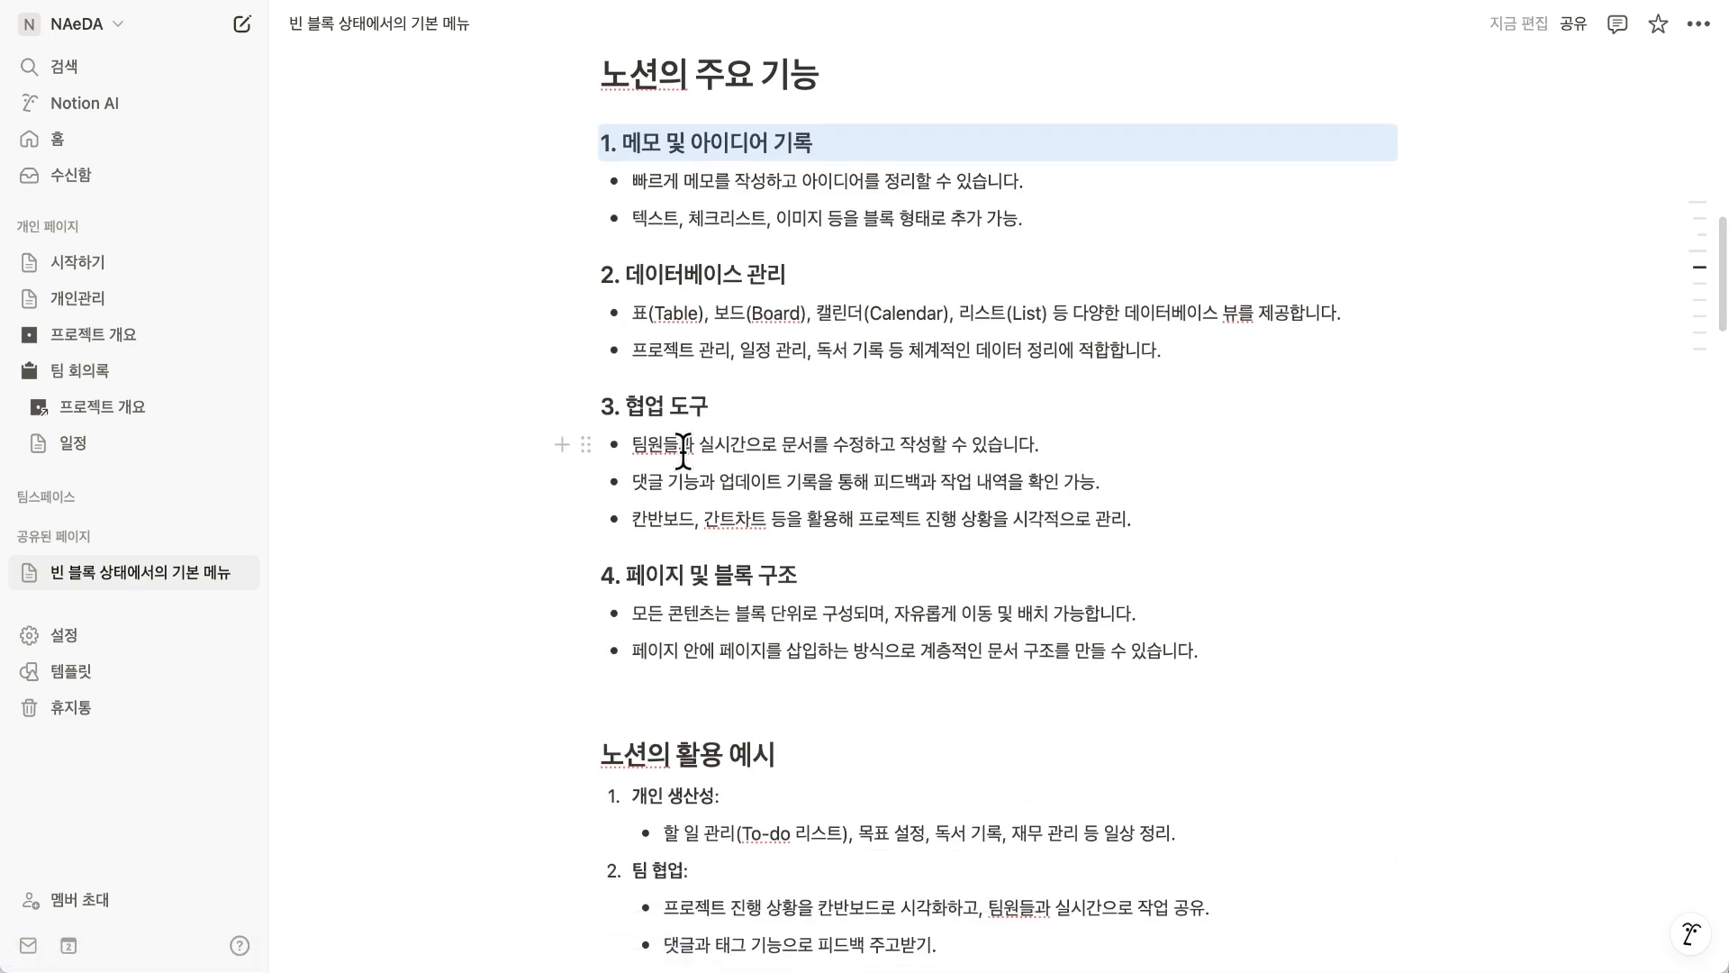
pyautogui.scroll(5, 682, 448)
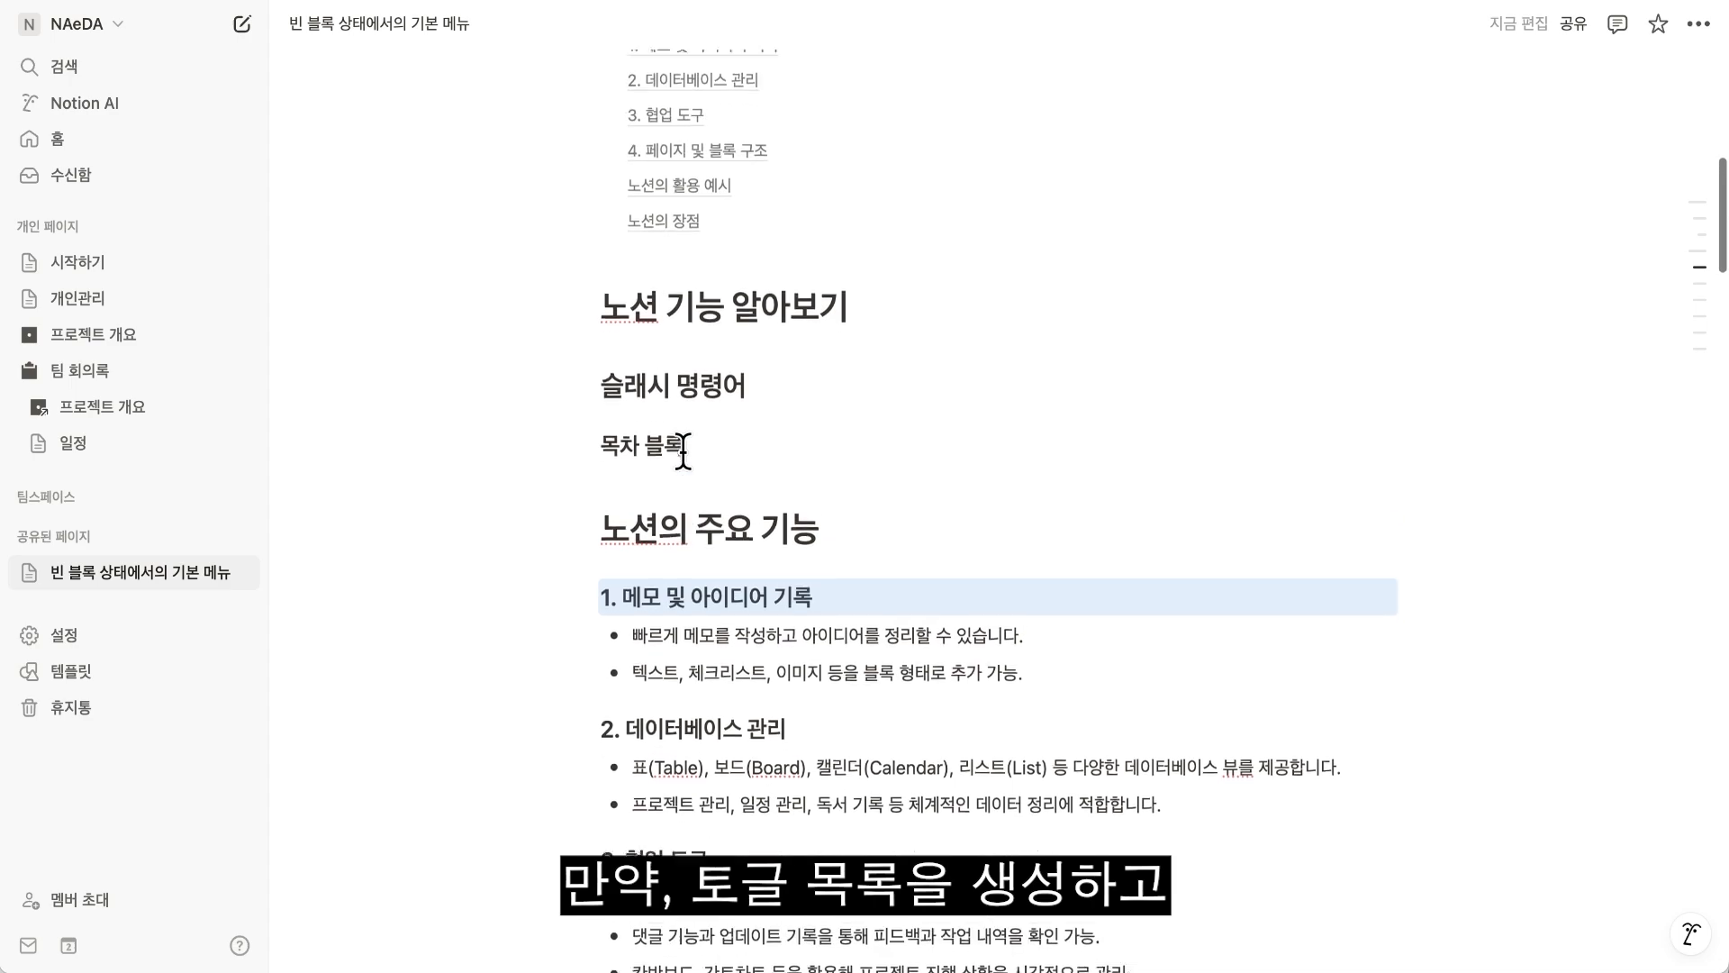
pyautogui.click(667, 258)
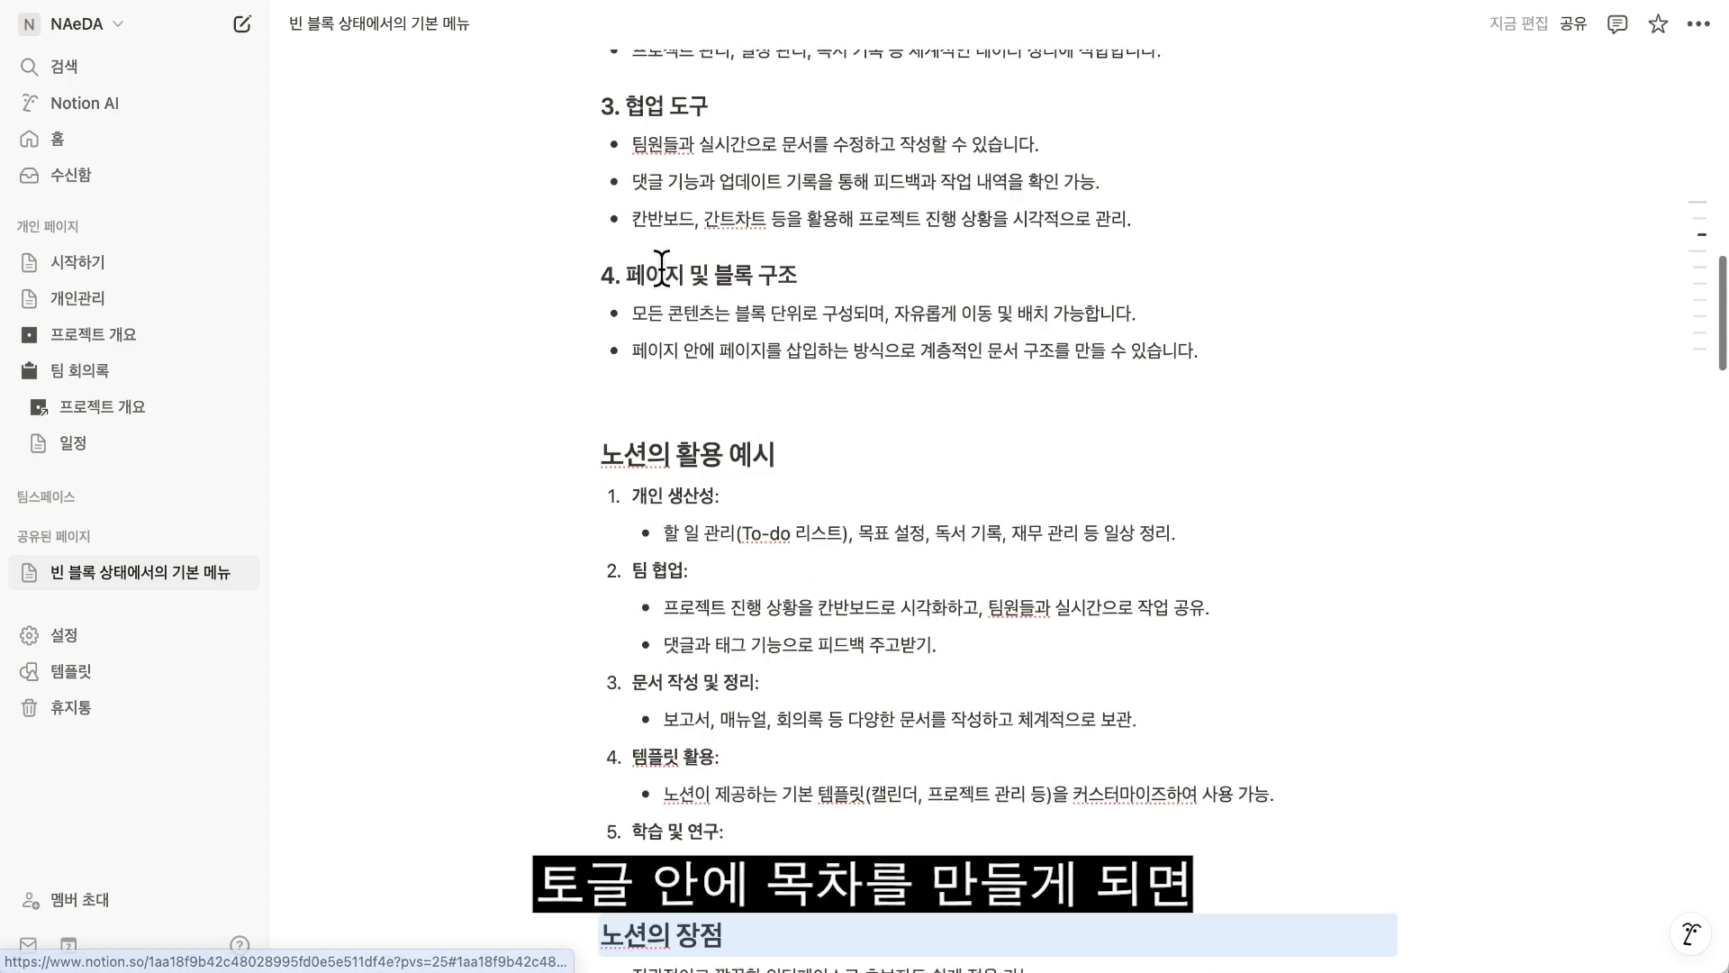
pyautogui.scroll(15, 783, 364)
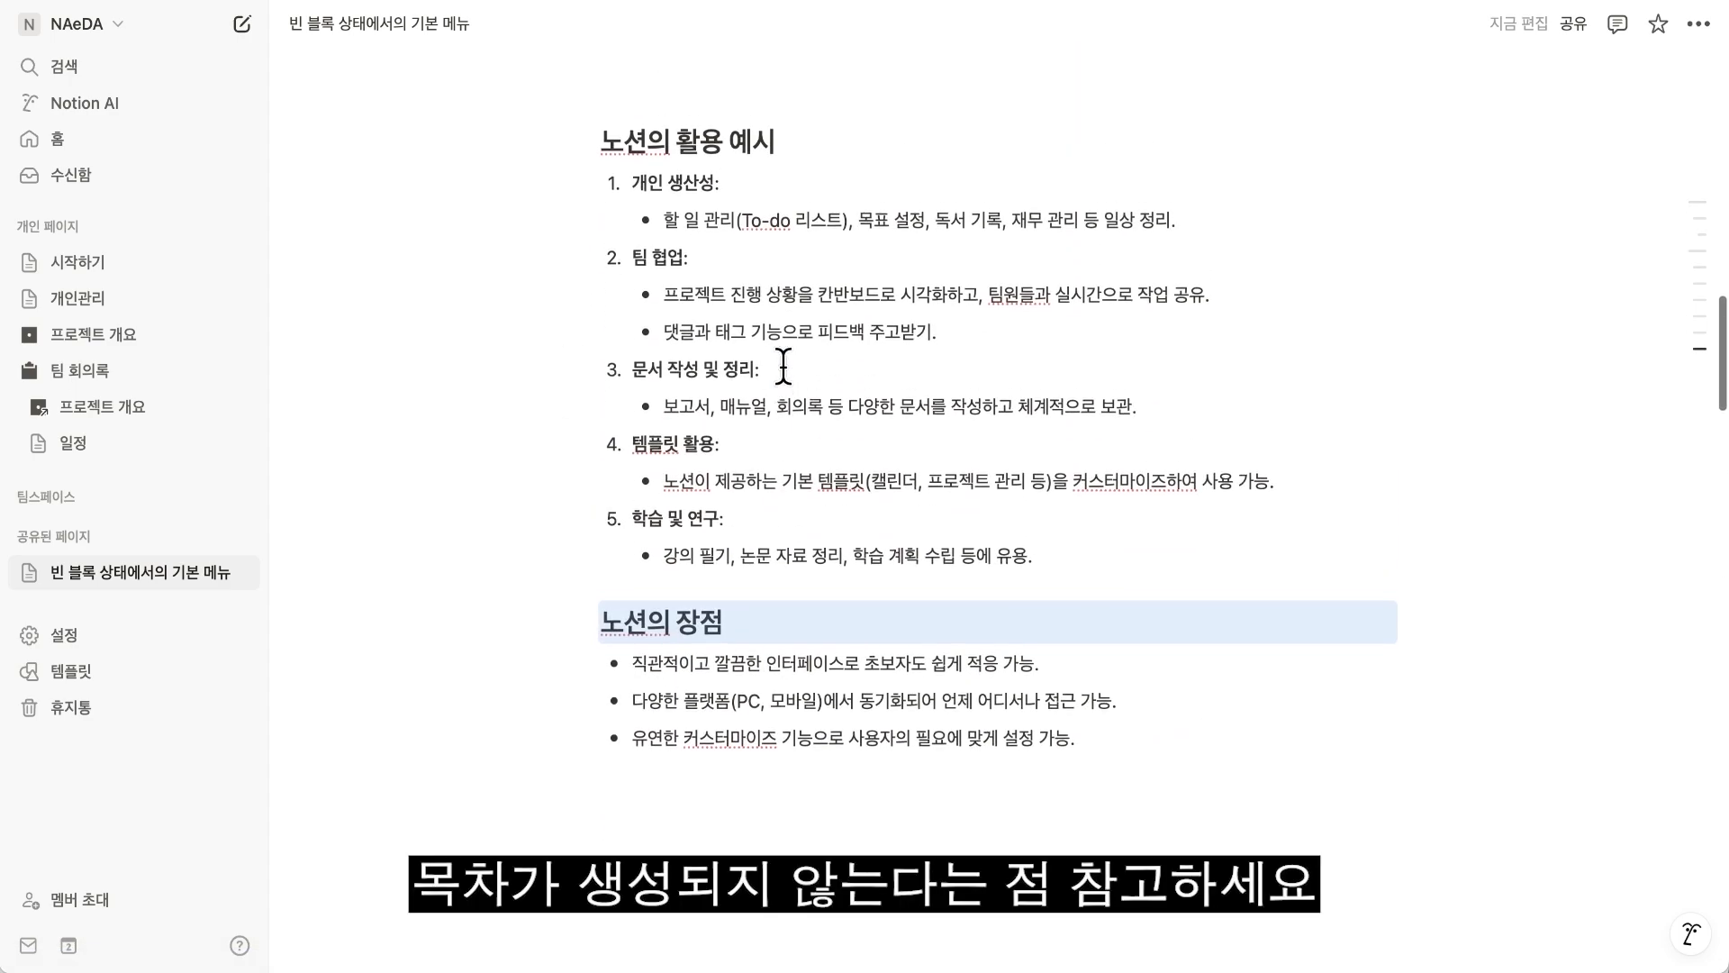
pyautogui.scroll(7, 783, 364)
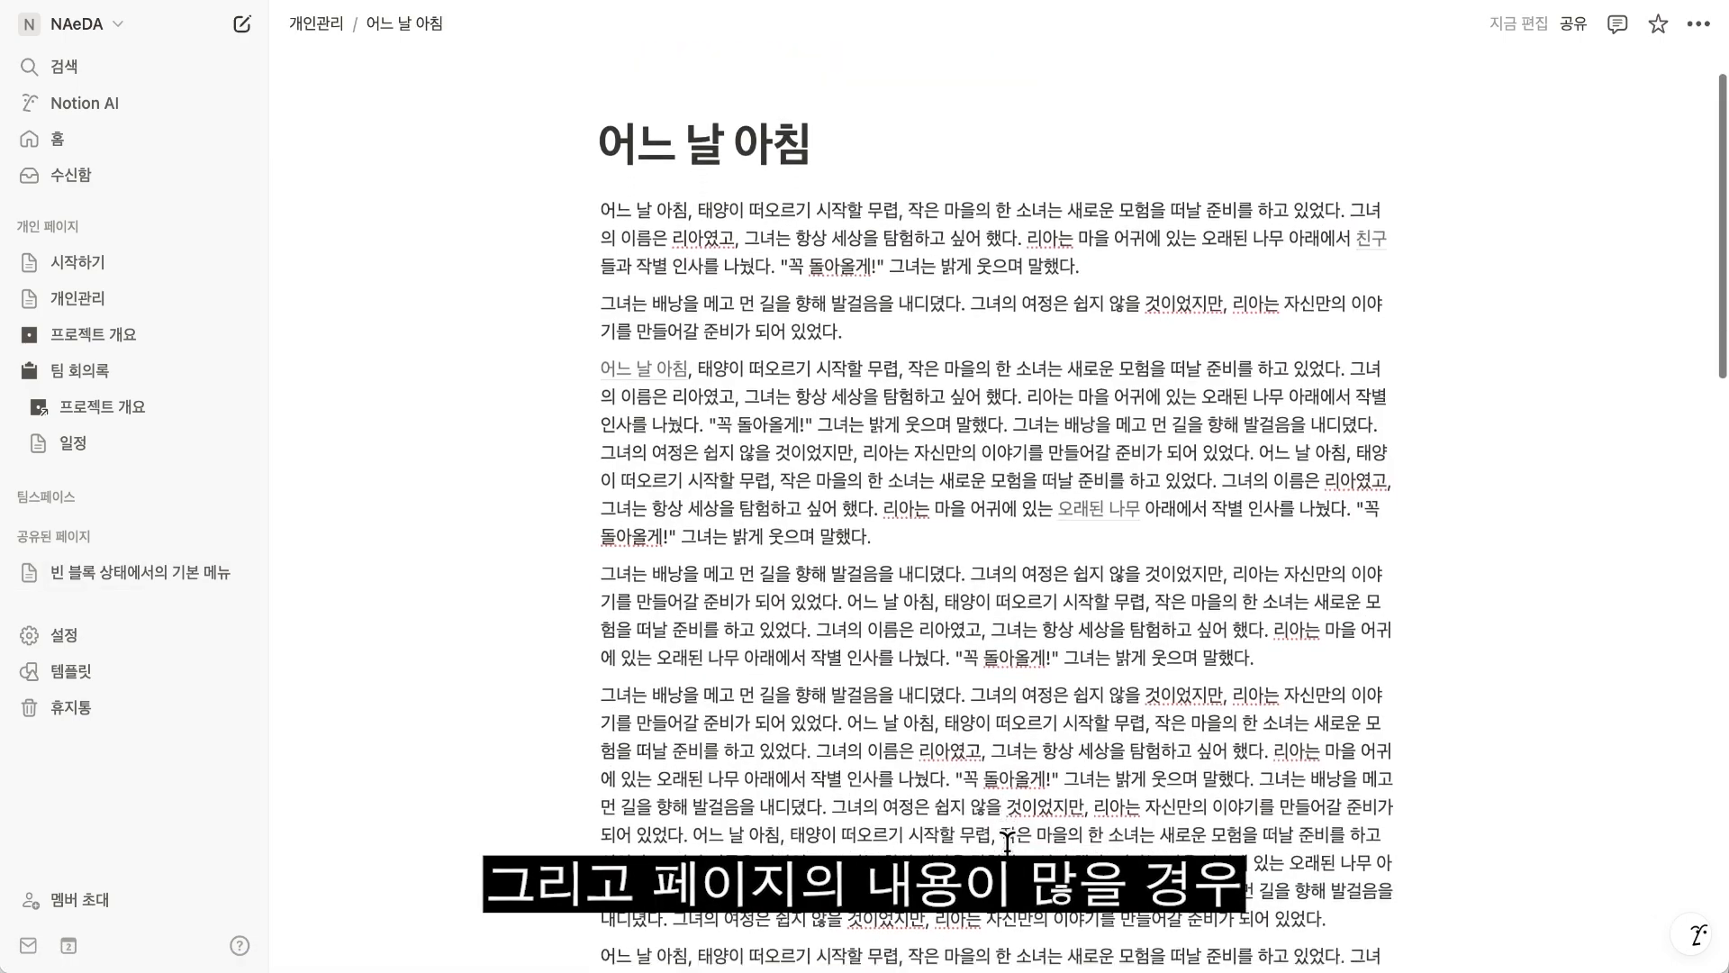
# Read down through the long 어느 날 아침 page and jump straight back to its beginning.
pyautogui.scroll(-1, 1007, 844)
pyautogui.scroll(-10, 1007, 844)
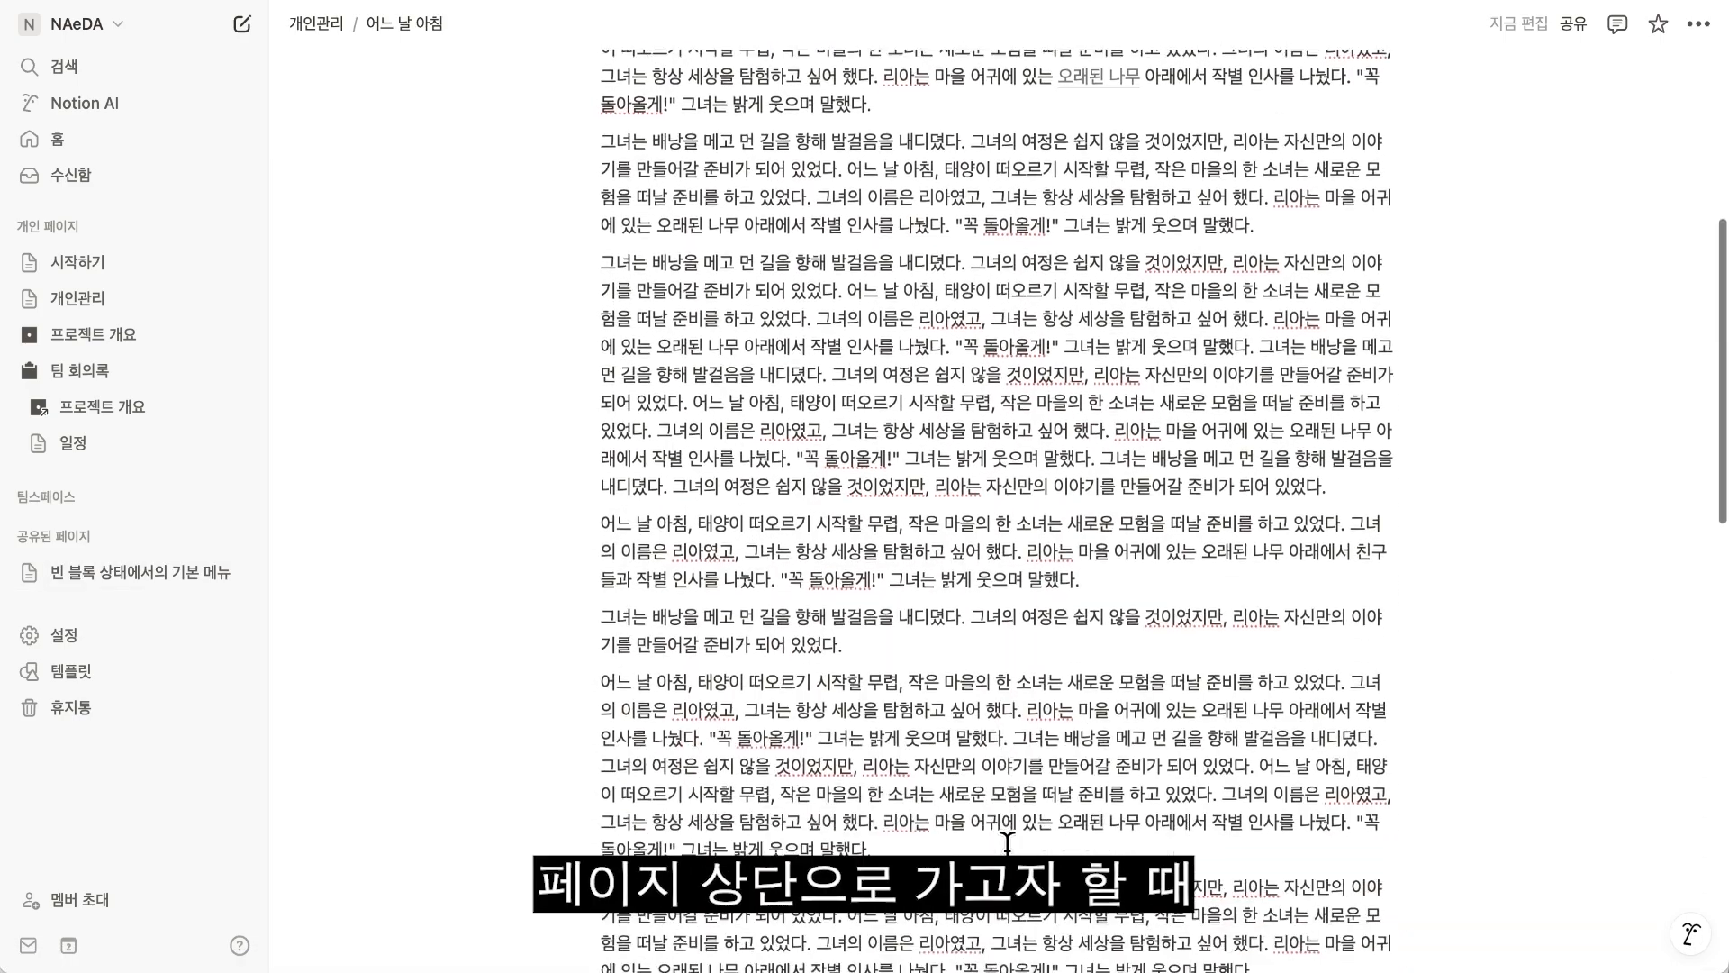
pyautogui.scroll(-2, 1007, 844)
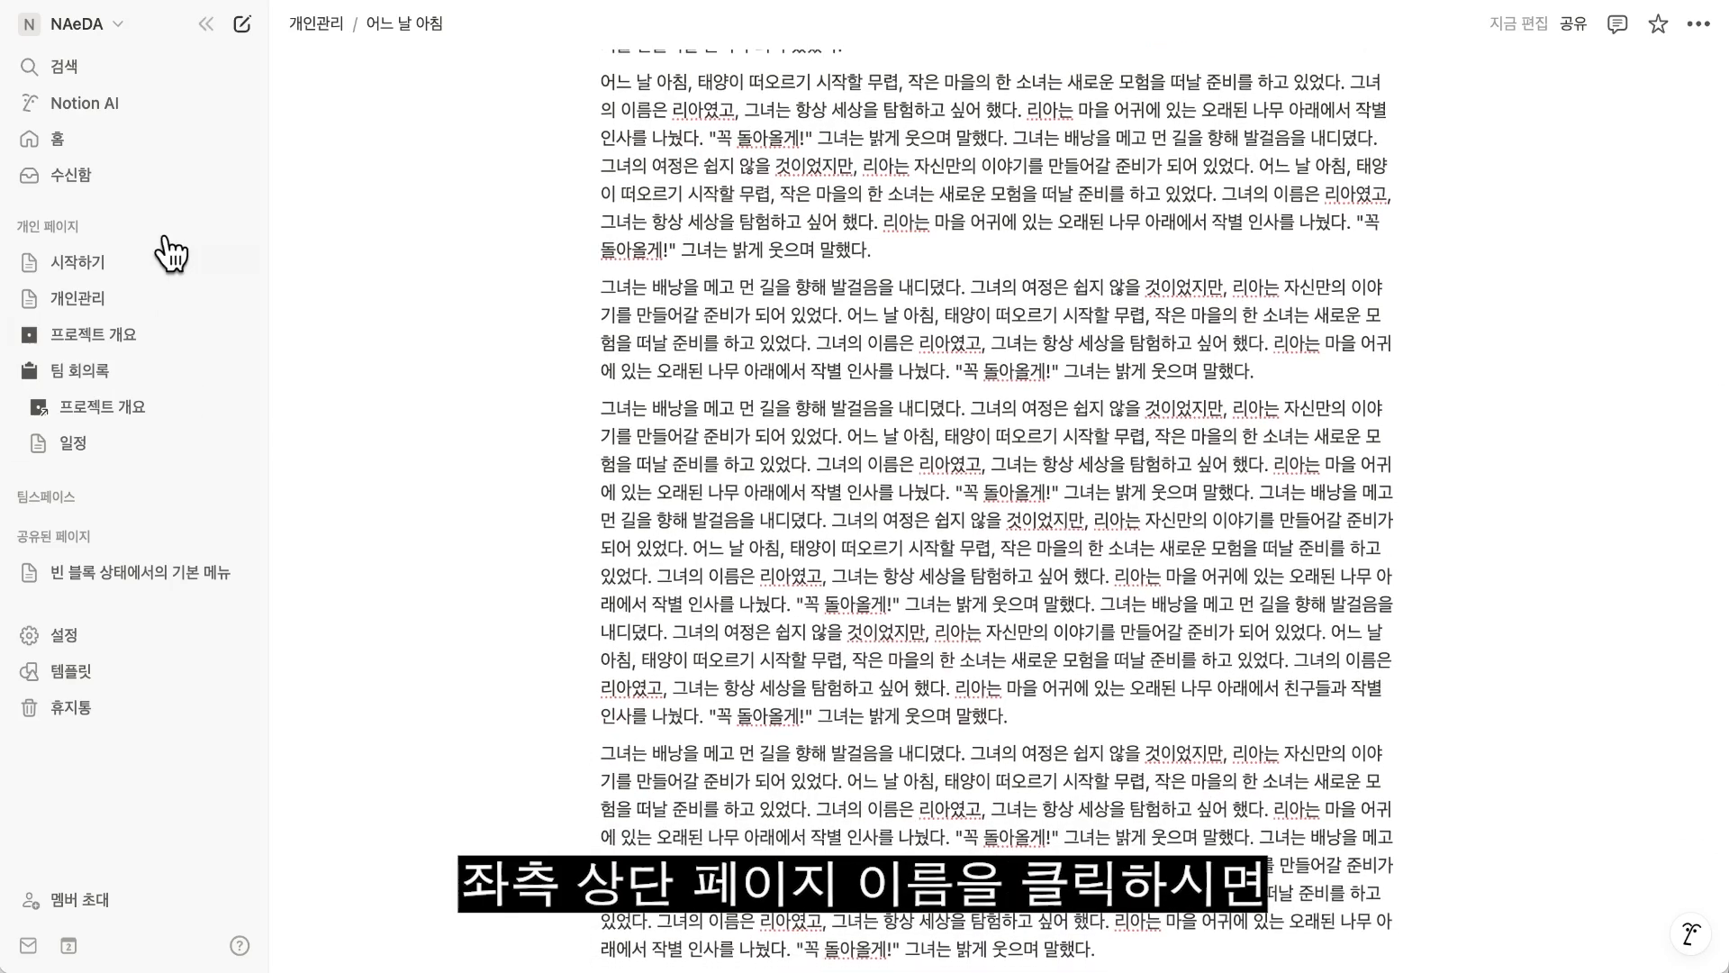
pyautogui.click(410, 36)
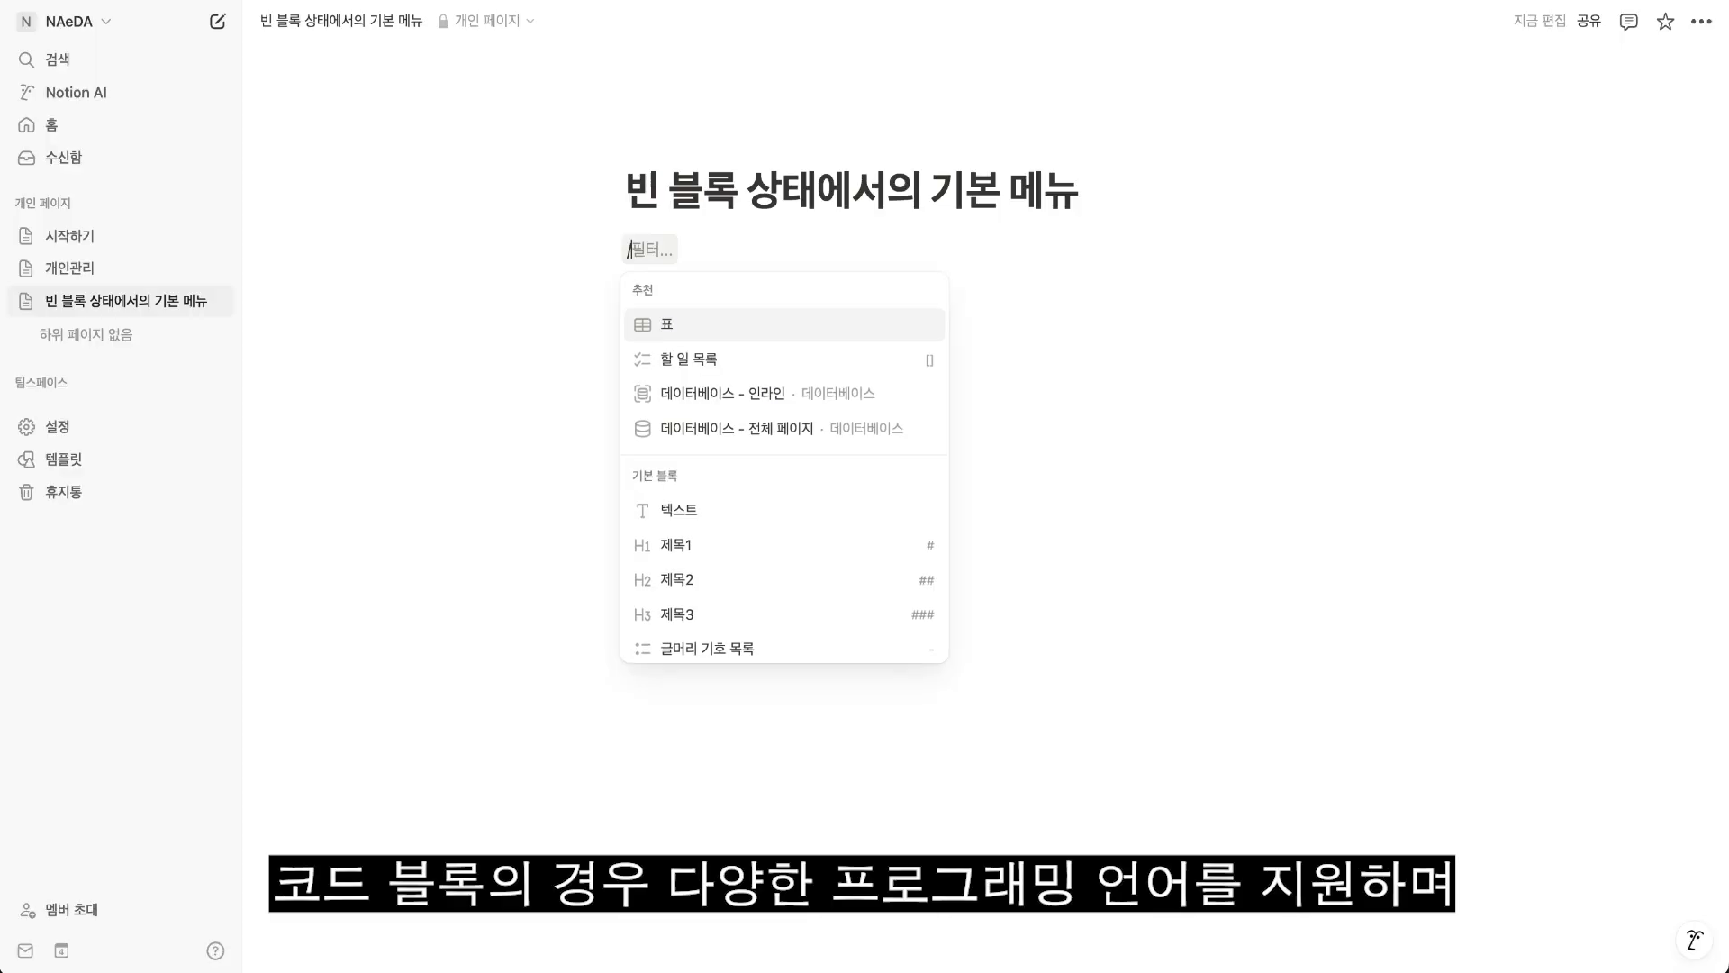
# Insert a 코드 block with the slash command and browse its list of programming languages.
pyautogui.write('코드')
pyautogui.press('Return')
pyautogui.click(708, 262)
pyautogui.moveTo(787, 455); pyautogui.dragTo(771, 416)
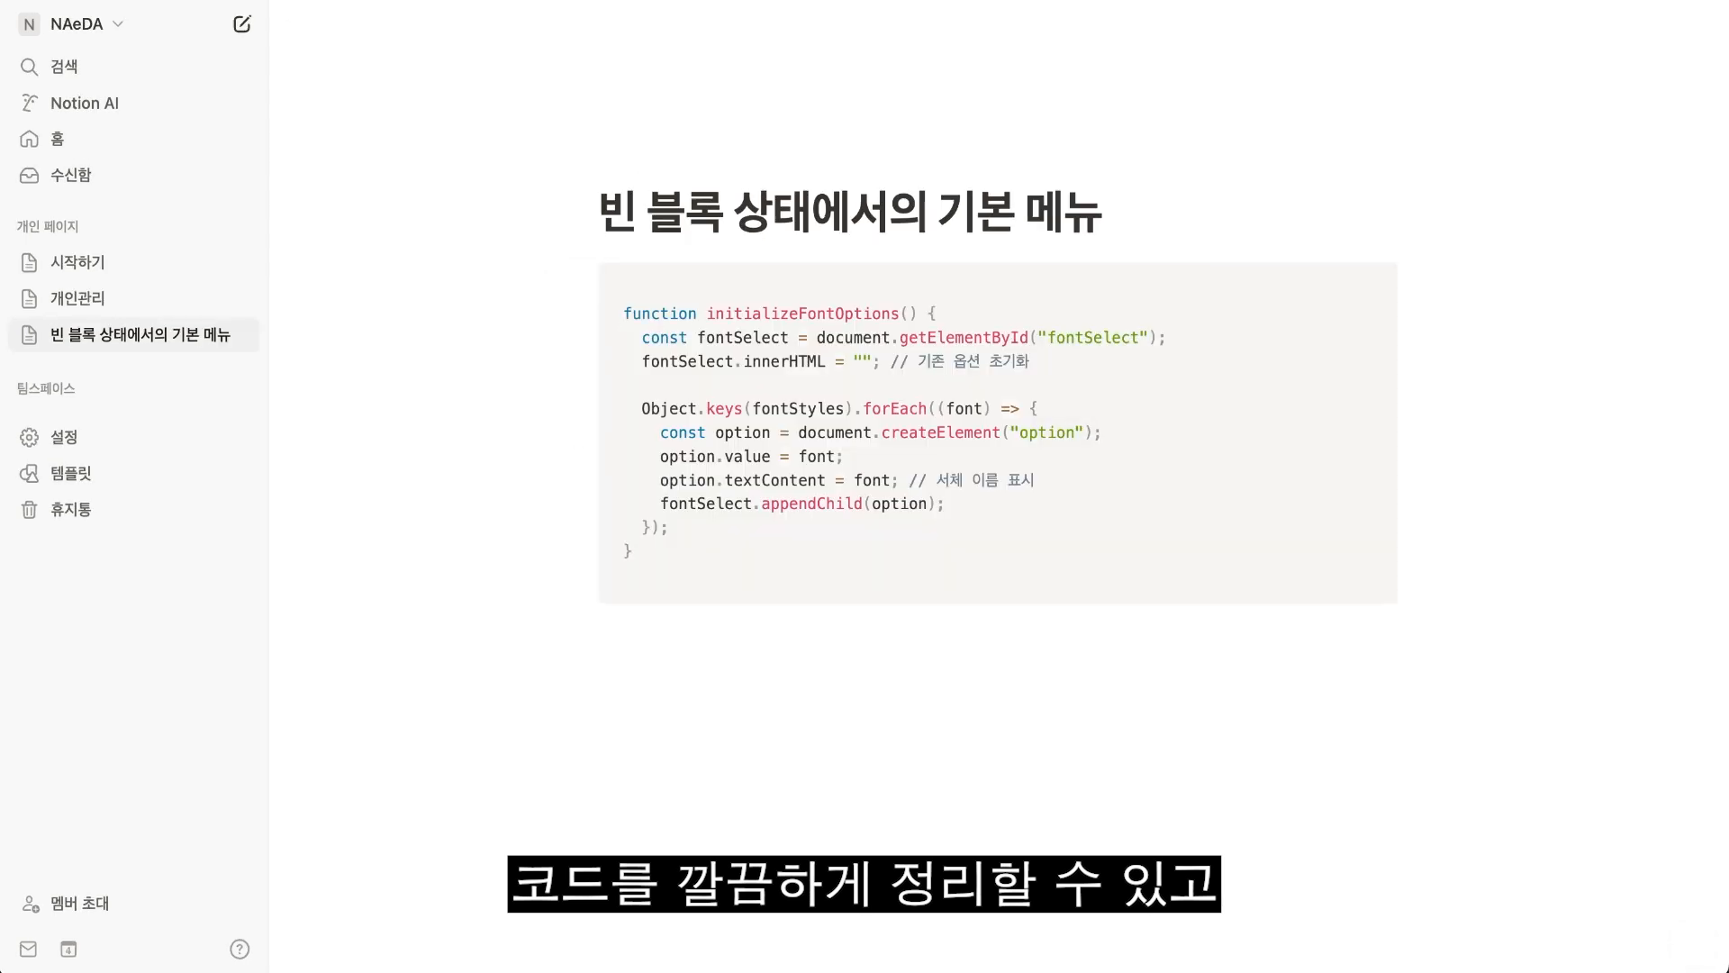
pyautogui.moveTo(1355, 542)
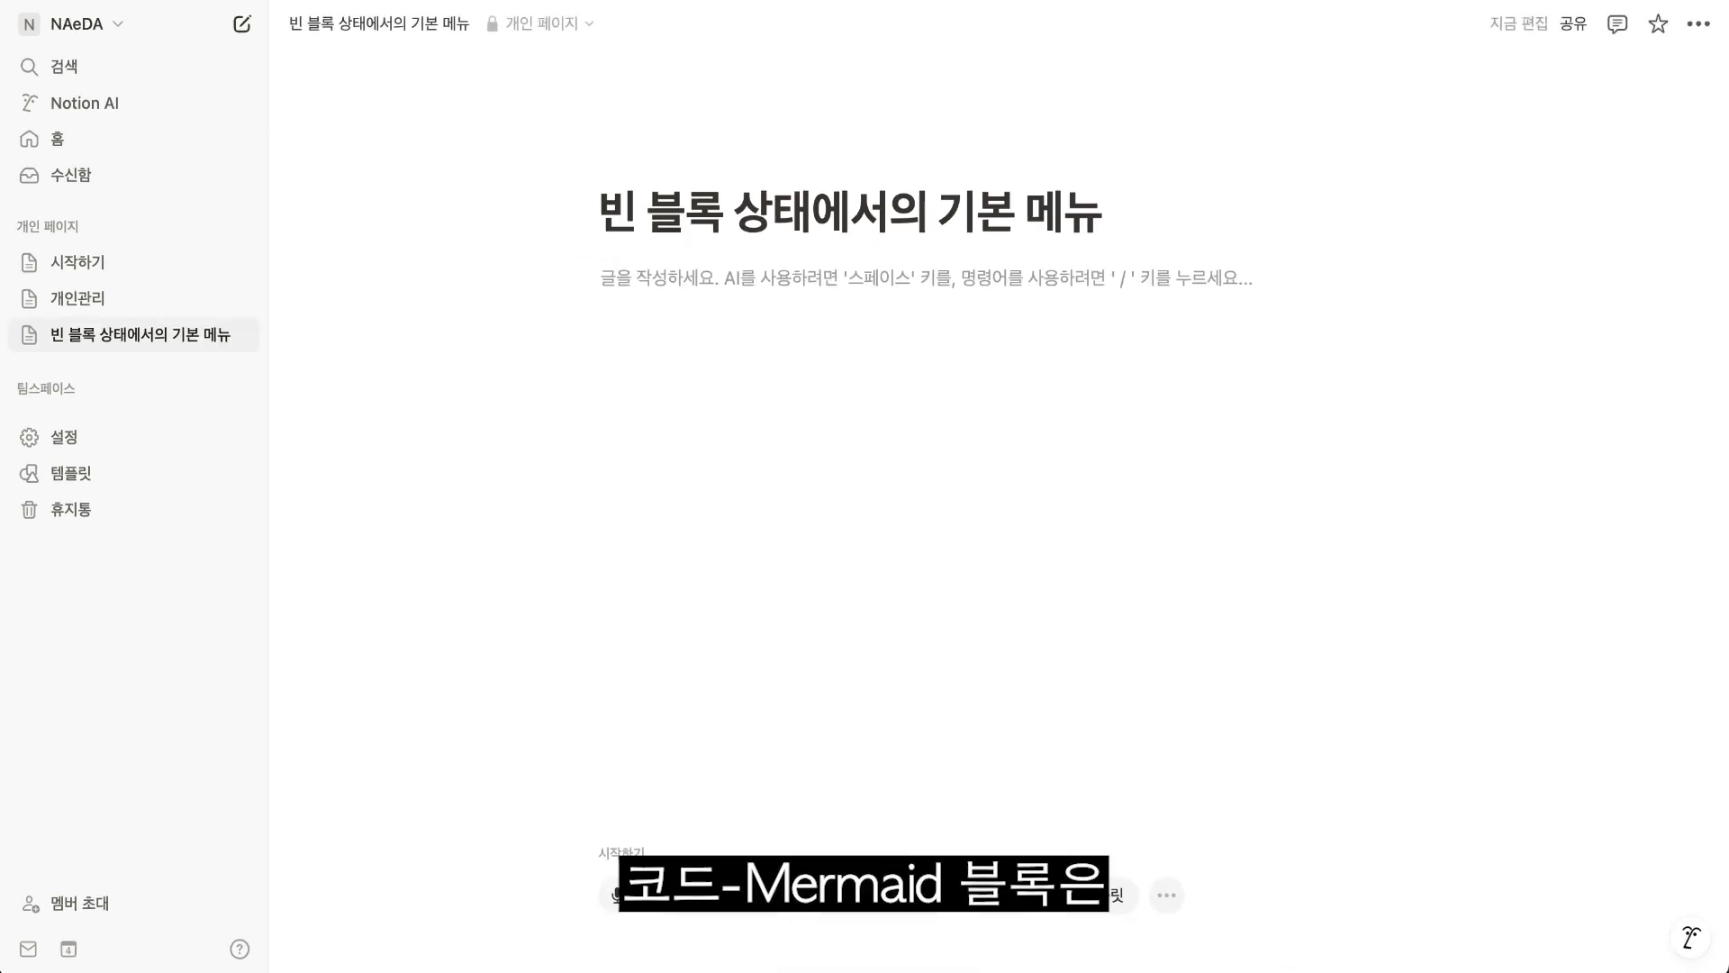
# Insert a 코드 - Mermaid block and set the Mermaid diagram's display to 미리보기.
pyautogui.write('/코드')
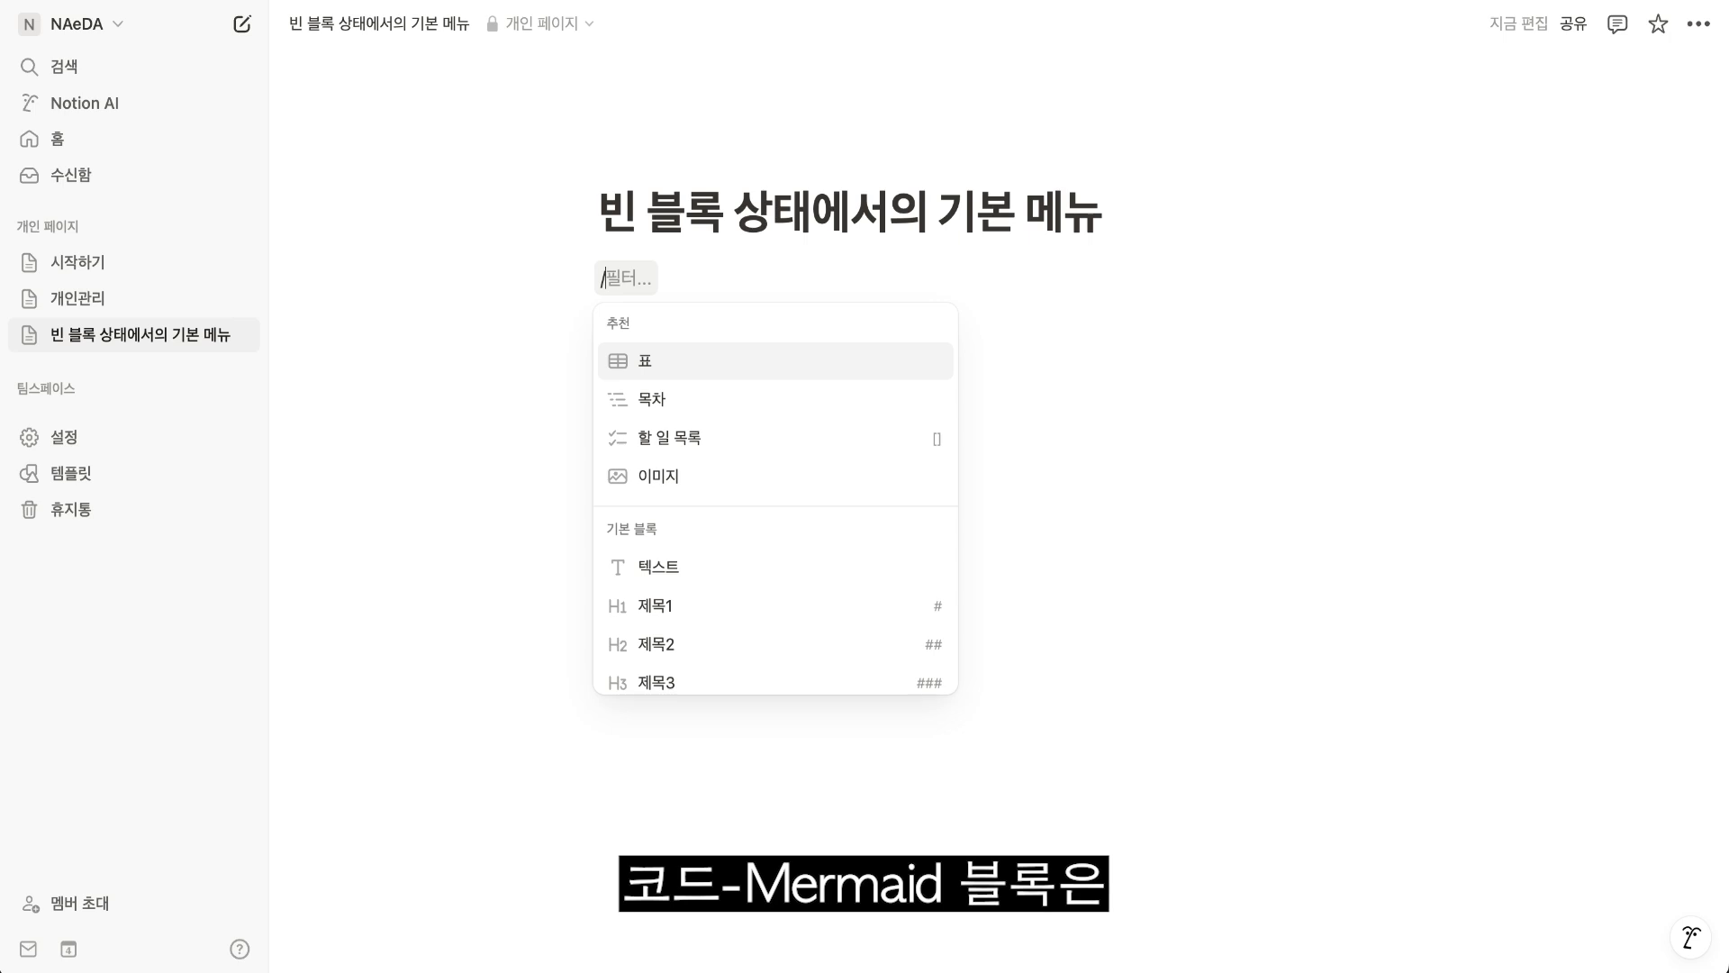
pyautogui.write('머')
pyautogui.click(698, 362)
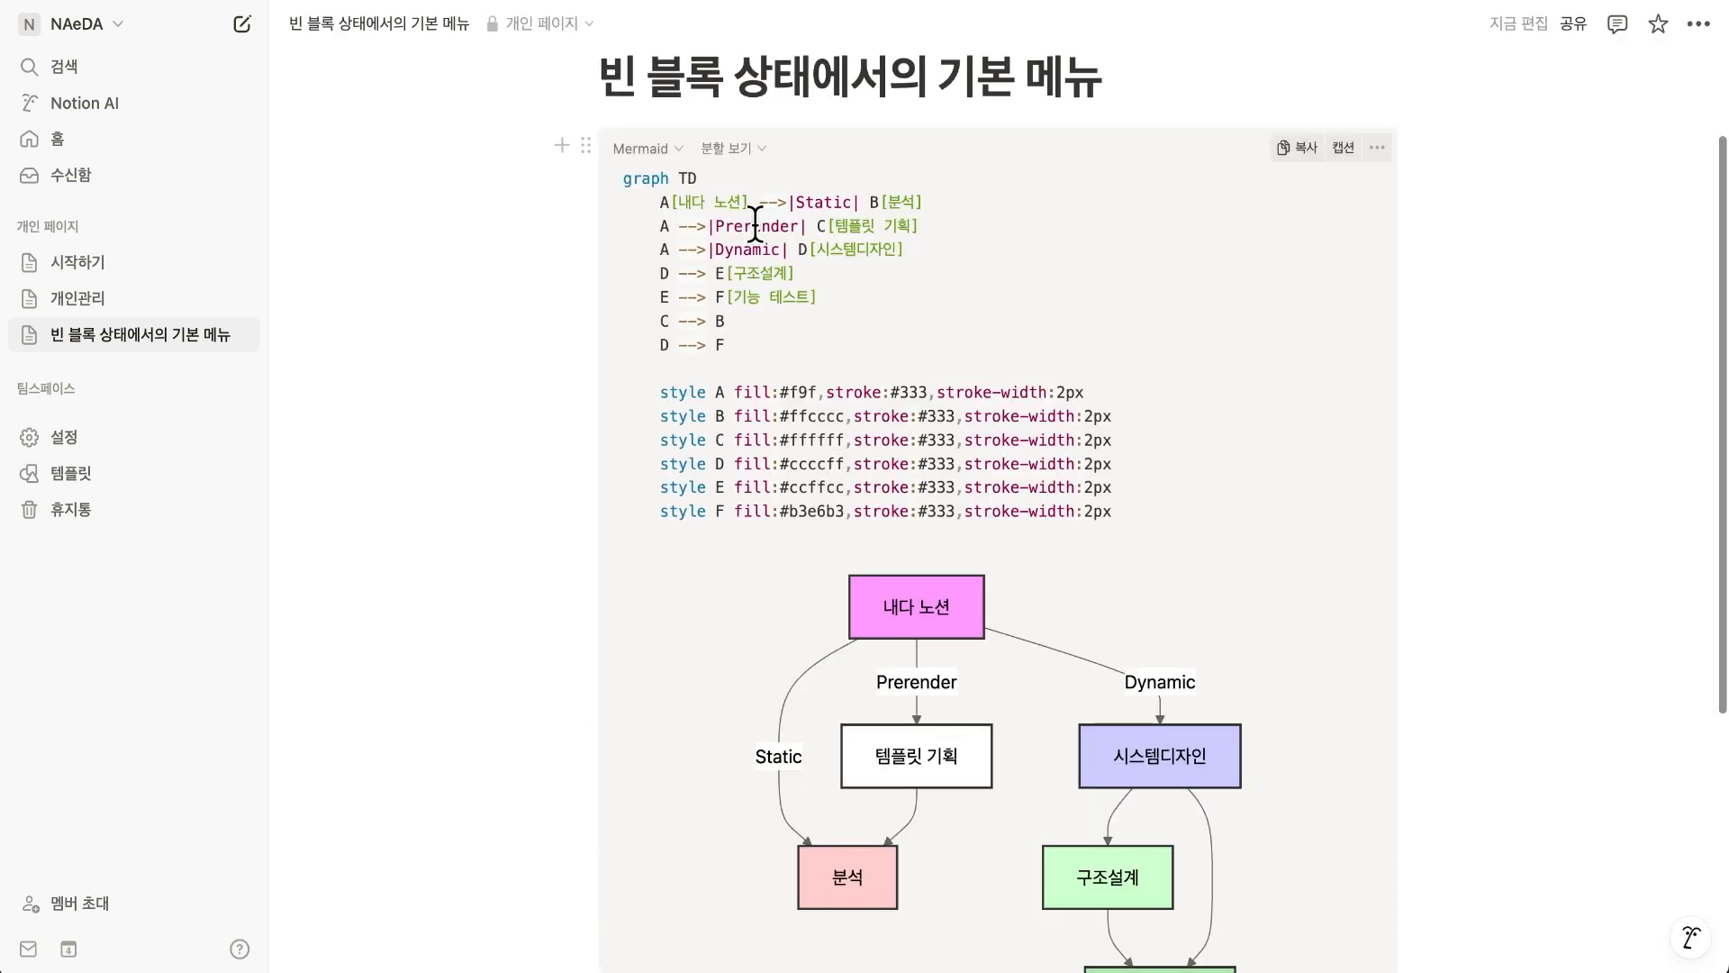
pyautogui.click(737, 148)
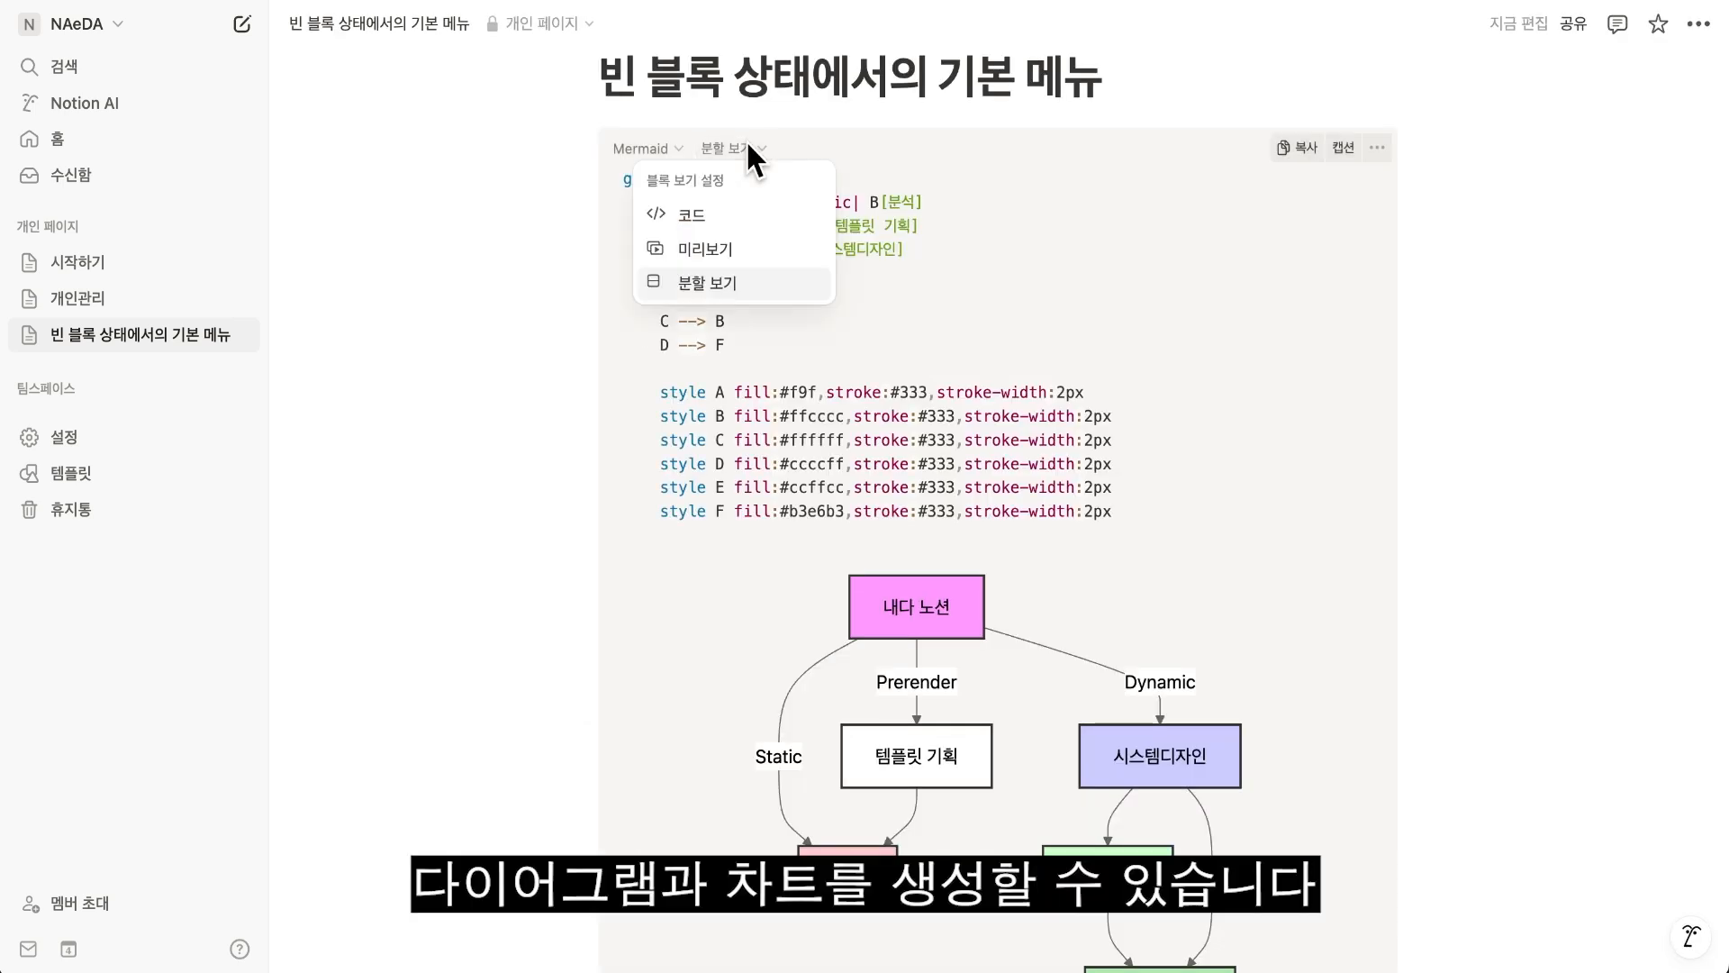
pyautogui.click(708, 250)
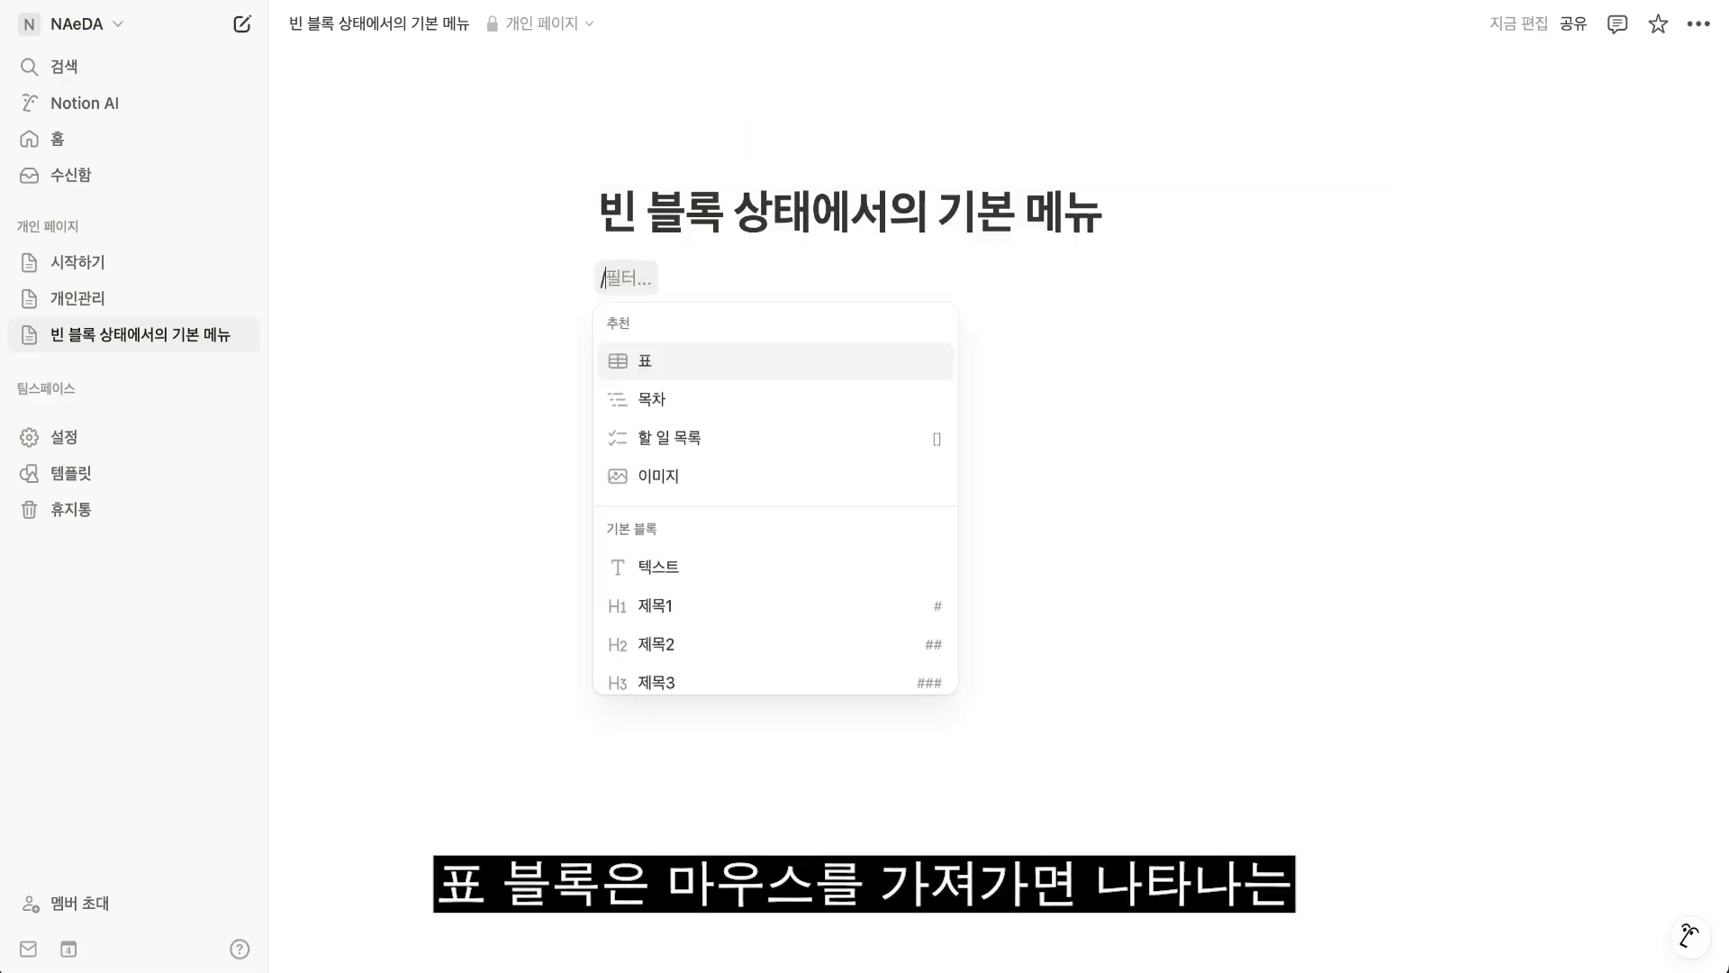
# Insert a 표 block and extend it to four columns and five rows.
pyautogui.write('표')
pyautogui.press('Return')
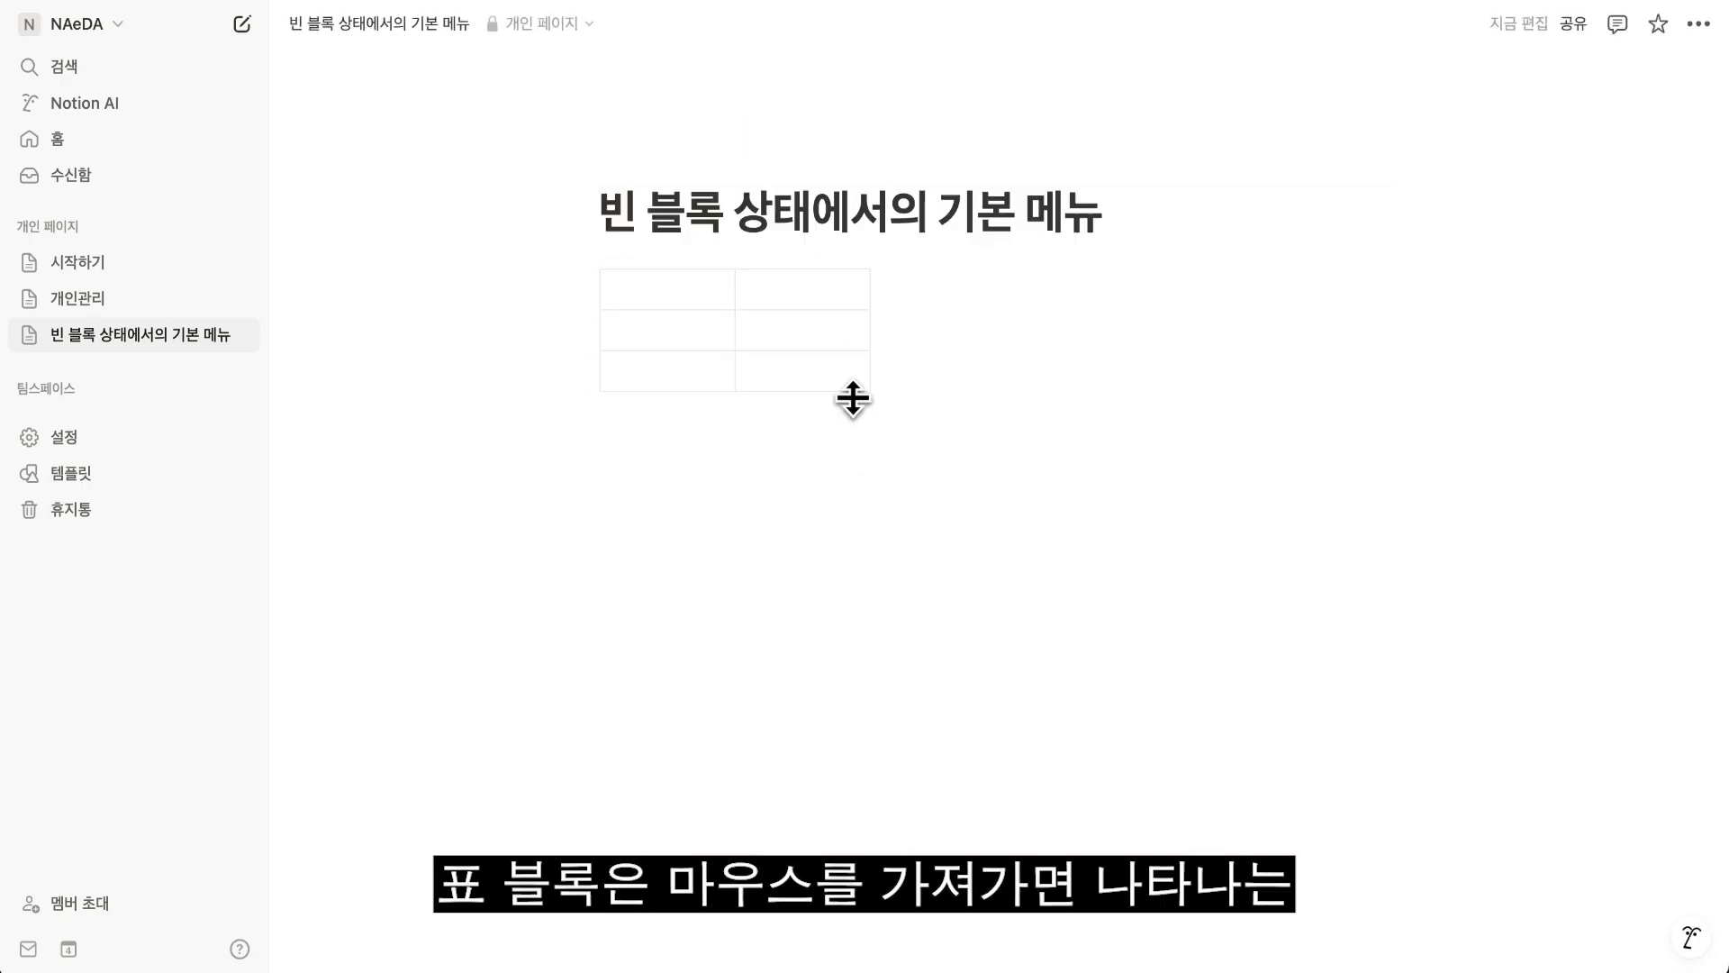
pyautogui.click(880, 340)
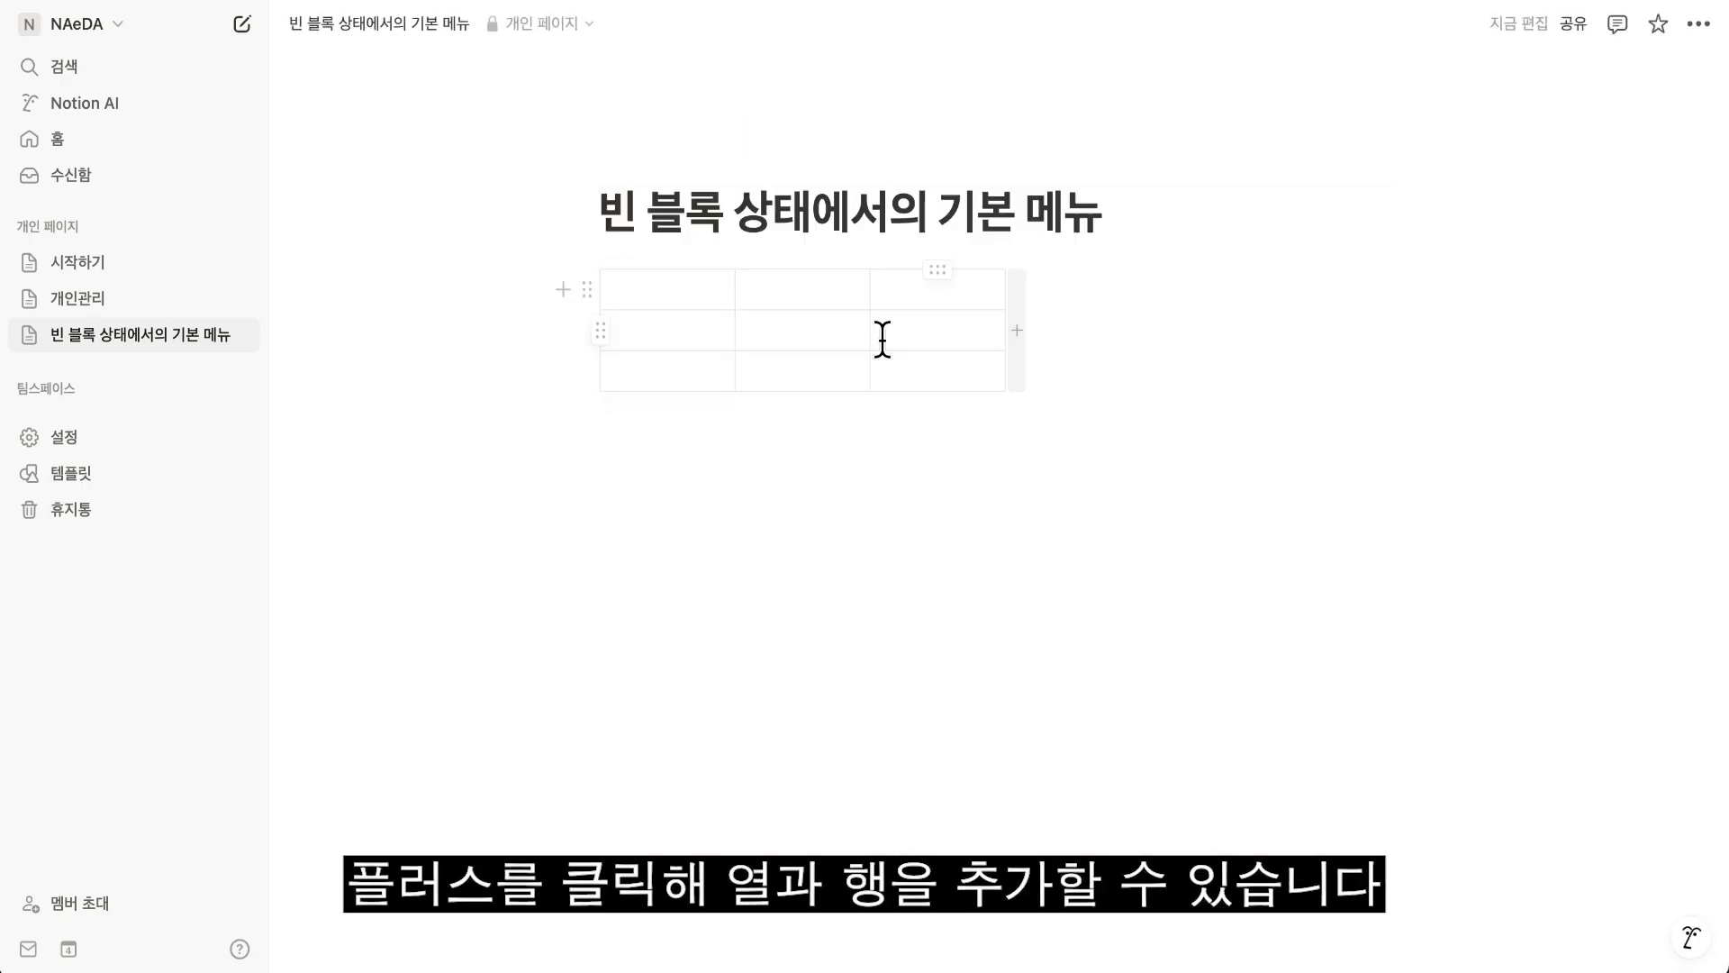
pyautogui.click(861, 403)
pyautogui.click(1016, 367)
pyautogui.click(992, 438)
# Fill the table's first row with 내용1, 내용2, 내용3 and 내용4.
pyautogui.click(714, 294)
pyautogui.write('내용1')
pyautogui.press('Tab')
pyautogui.write('내용2')
pyautogui.press('Tab')
pyautogui.write('내용3')
pyautogui.press('Tab')
pyautogui.write('내용4')
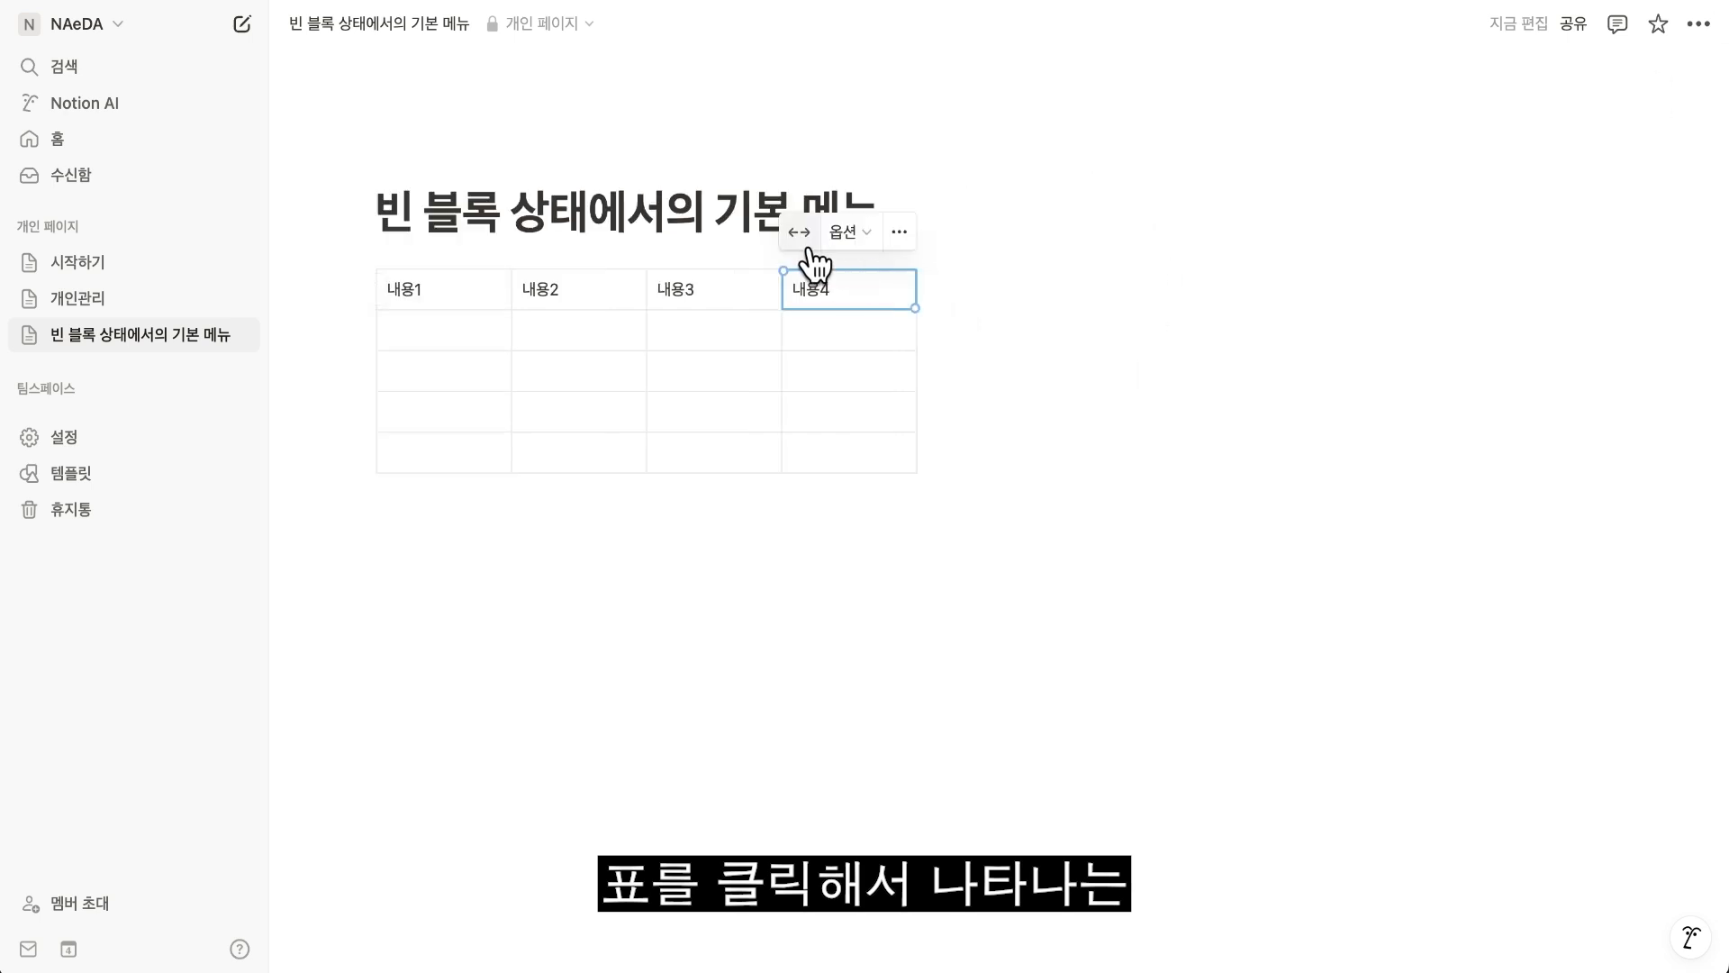
# Fit the table to the page width and select the 내용2 cell.
pyautogui.click(800, 233)
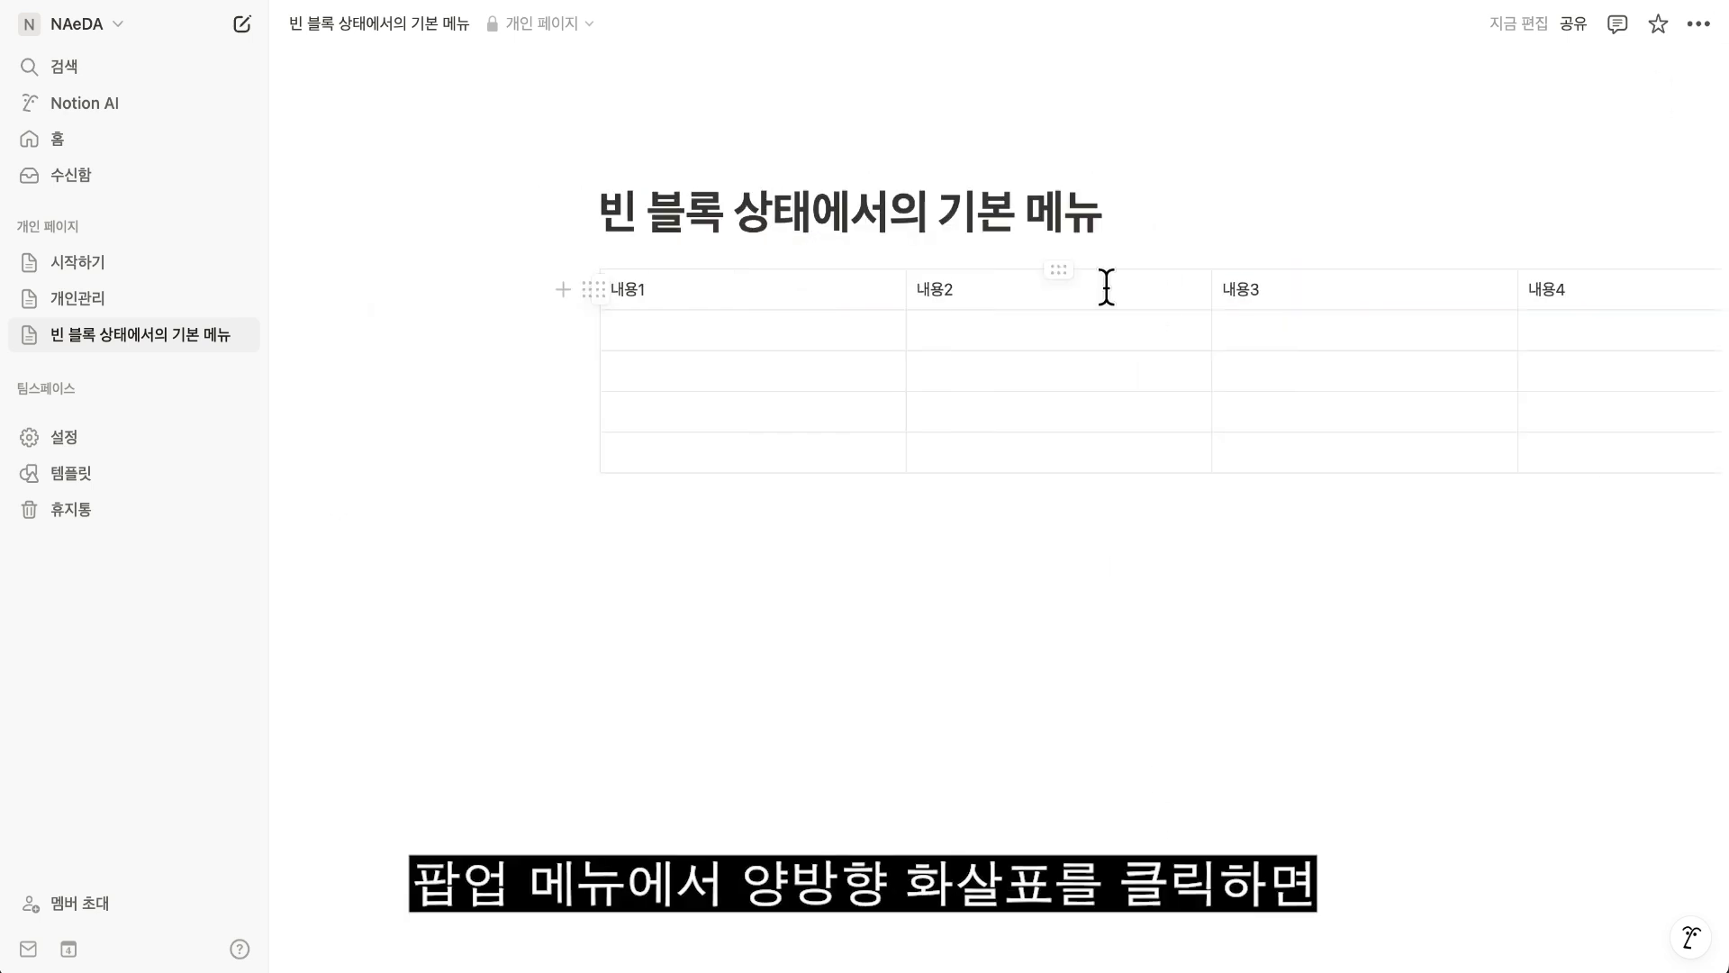
pyautogui.click(1104, 286)
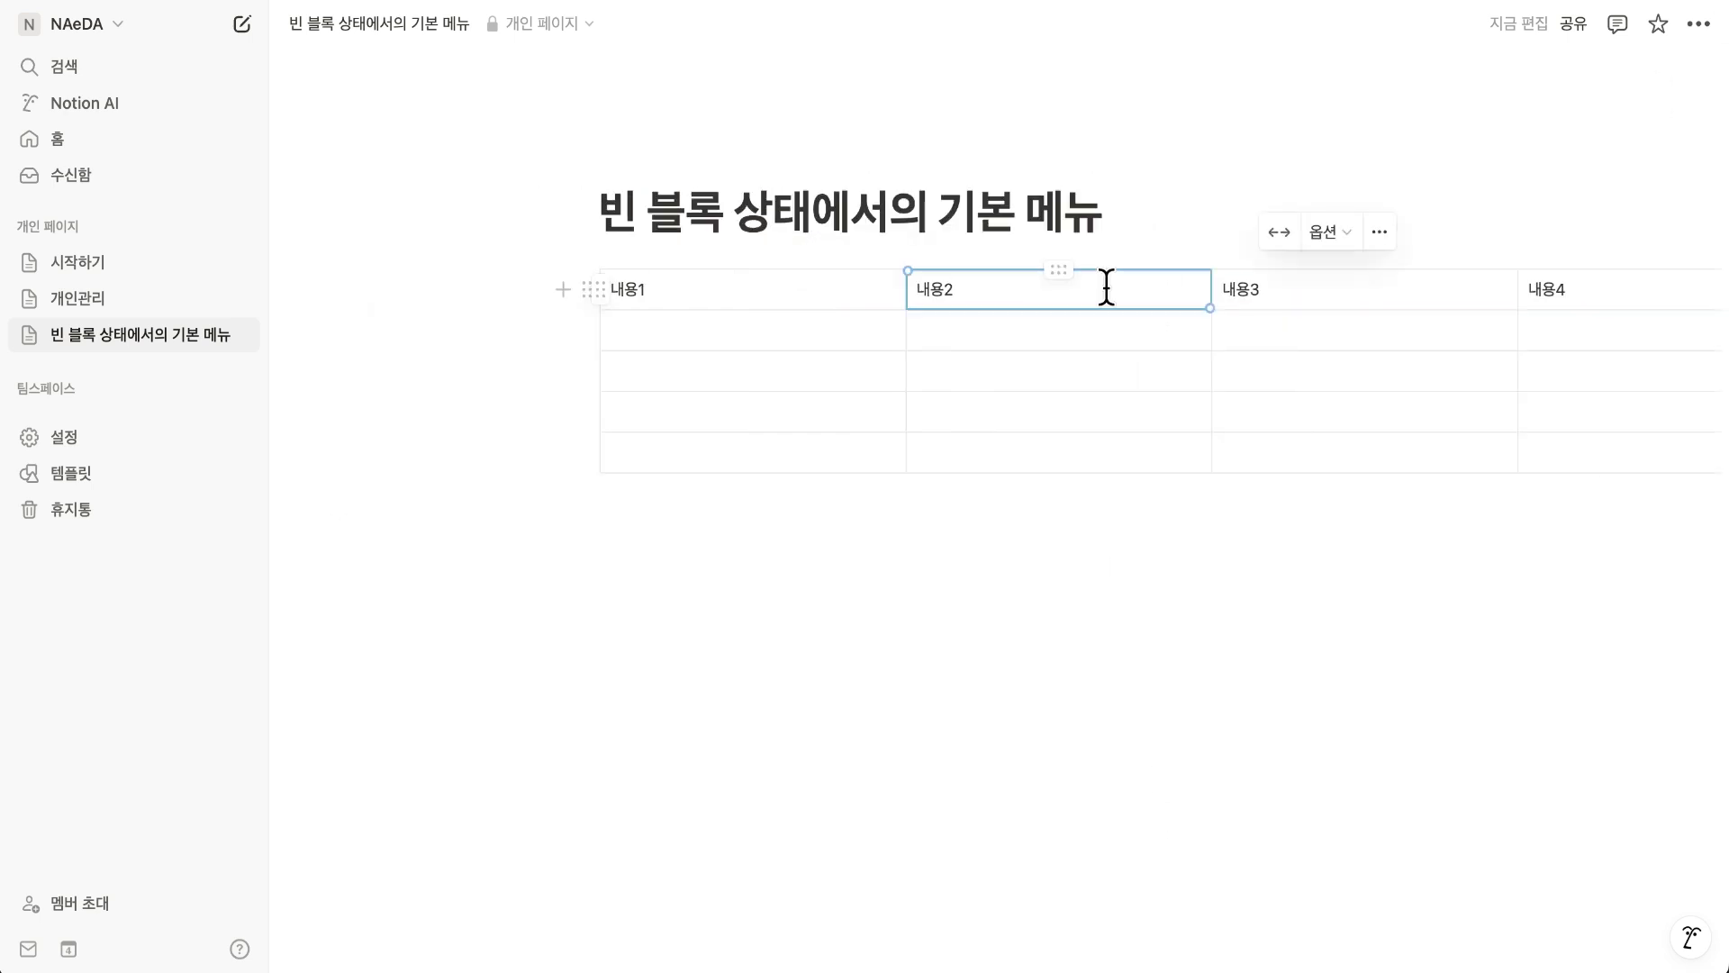
# Fit the table to the page width, narrow the 내용2 column and widen the 내용1 column.
pyautogui.click(1280, 234)
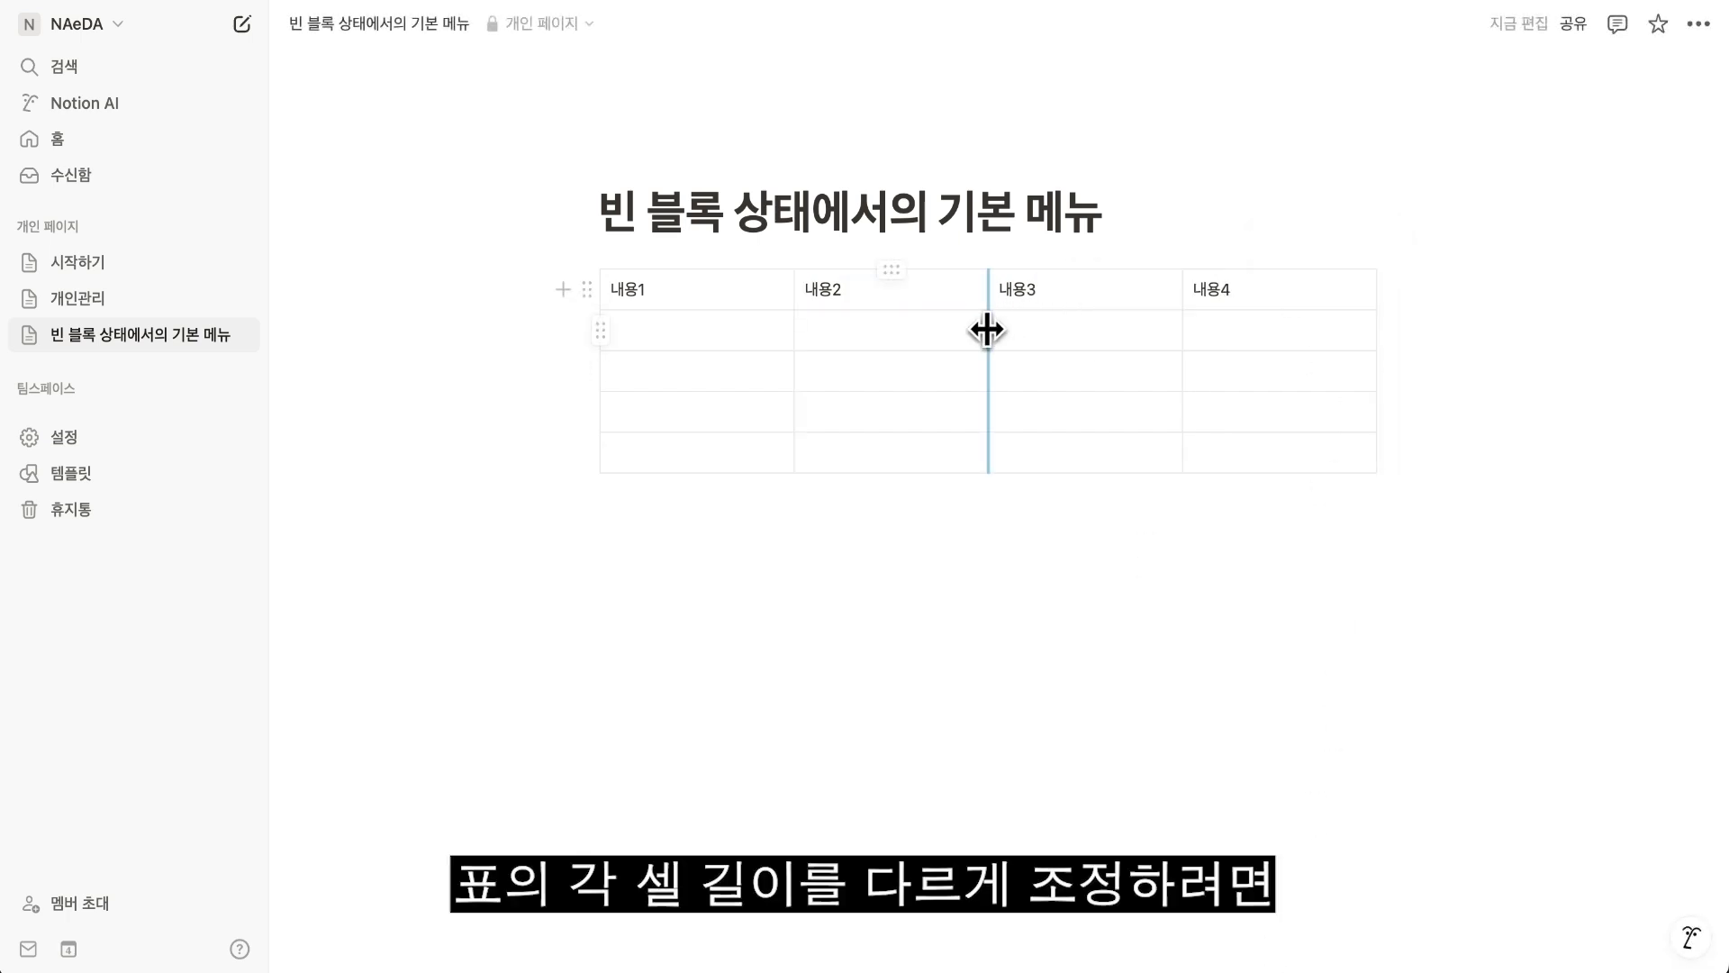
pyautogui.moveTo(988, 330); pyautogui.dragTo(904, 330)
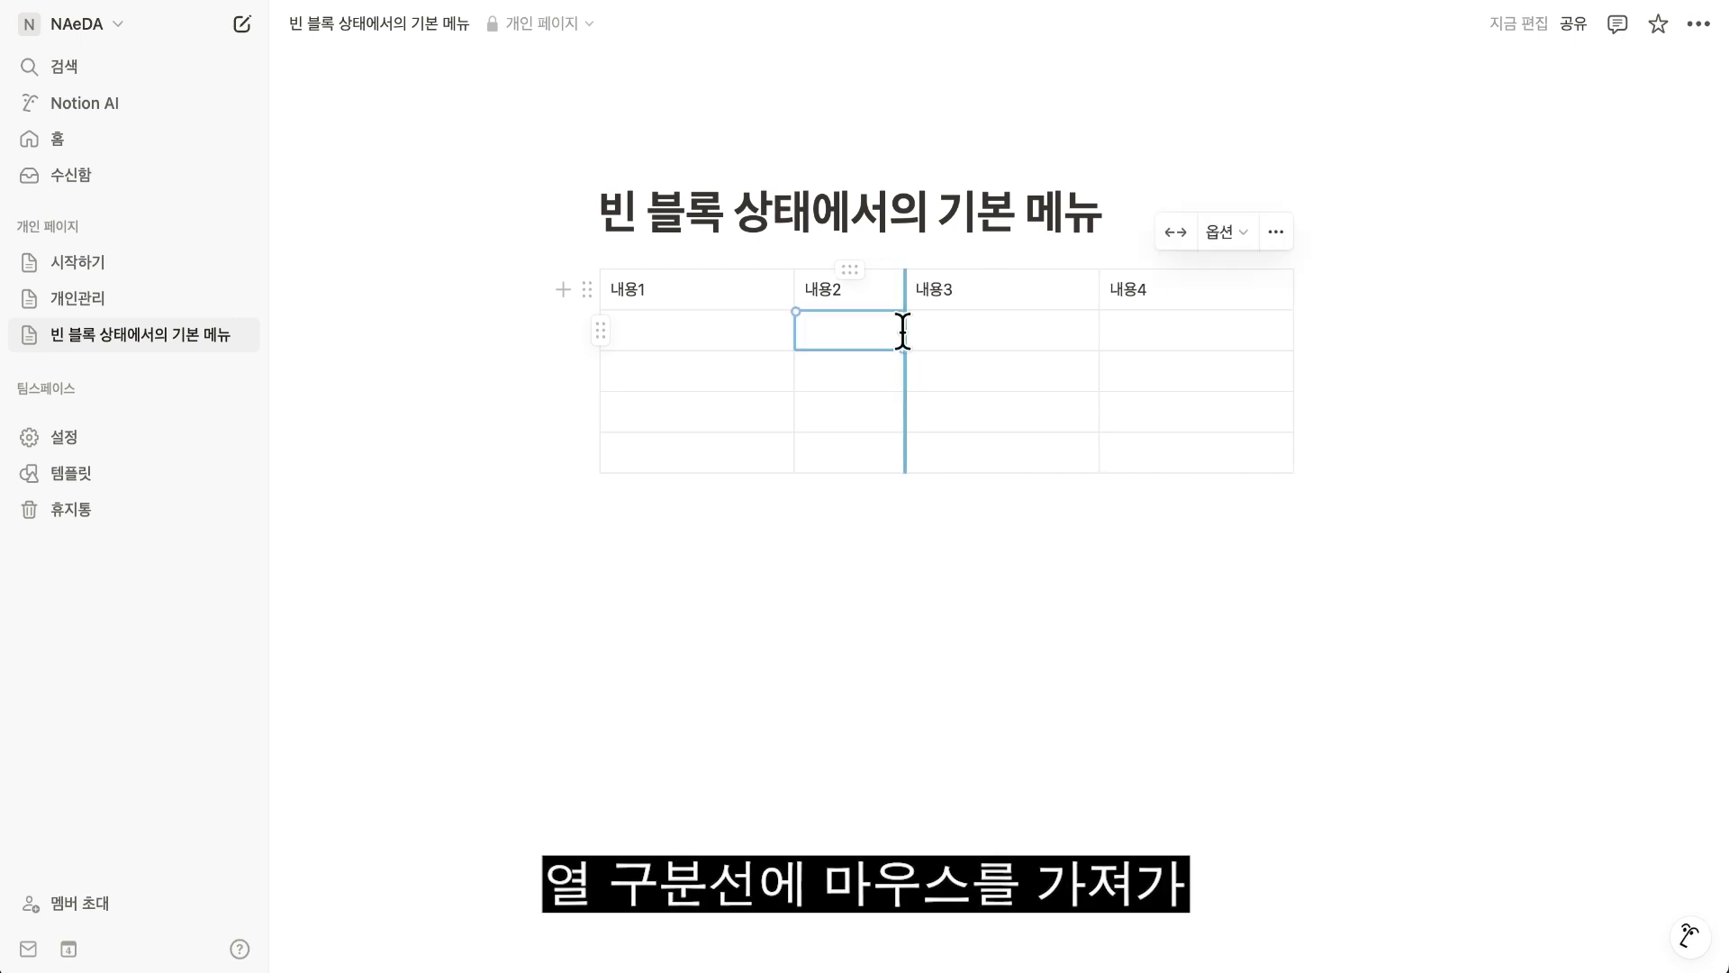
pyautogui.moveTo(792, 389); pyautogui.dragTo(897, 385)
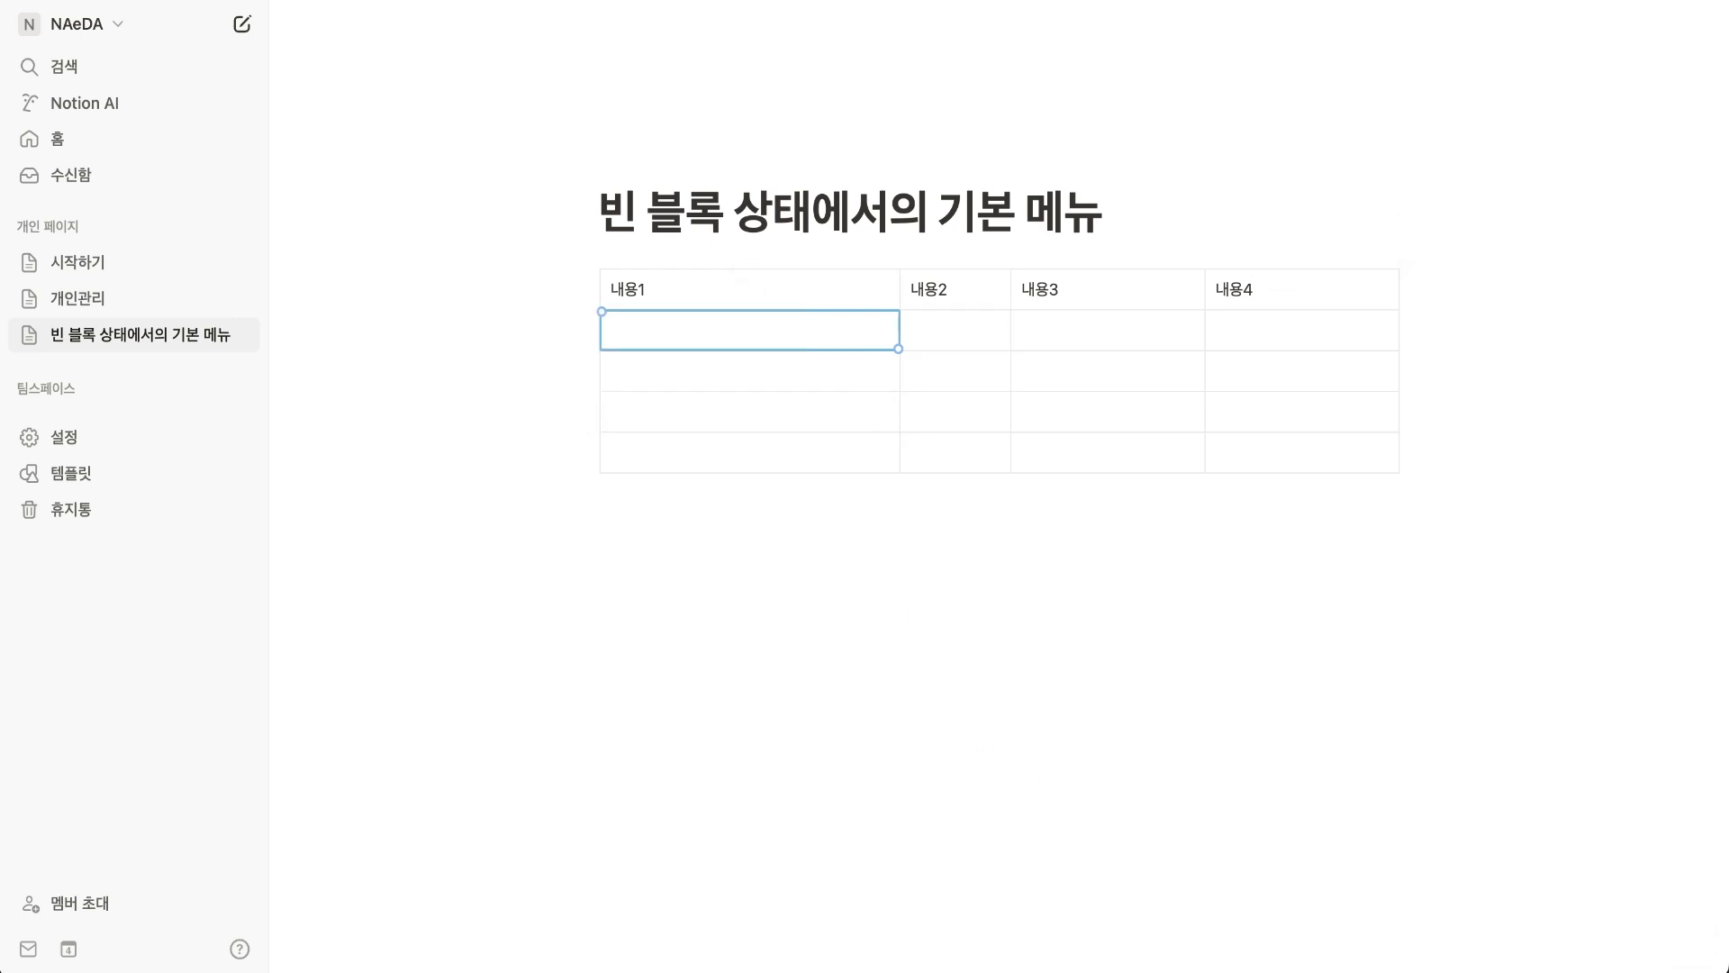
# Fill the cell below 내용1 with four lines reading 내용에 따라, 너비가, 자동으로 and 조정.
pyautogui.write('ㄴ')
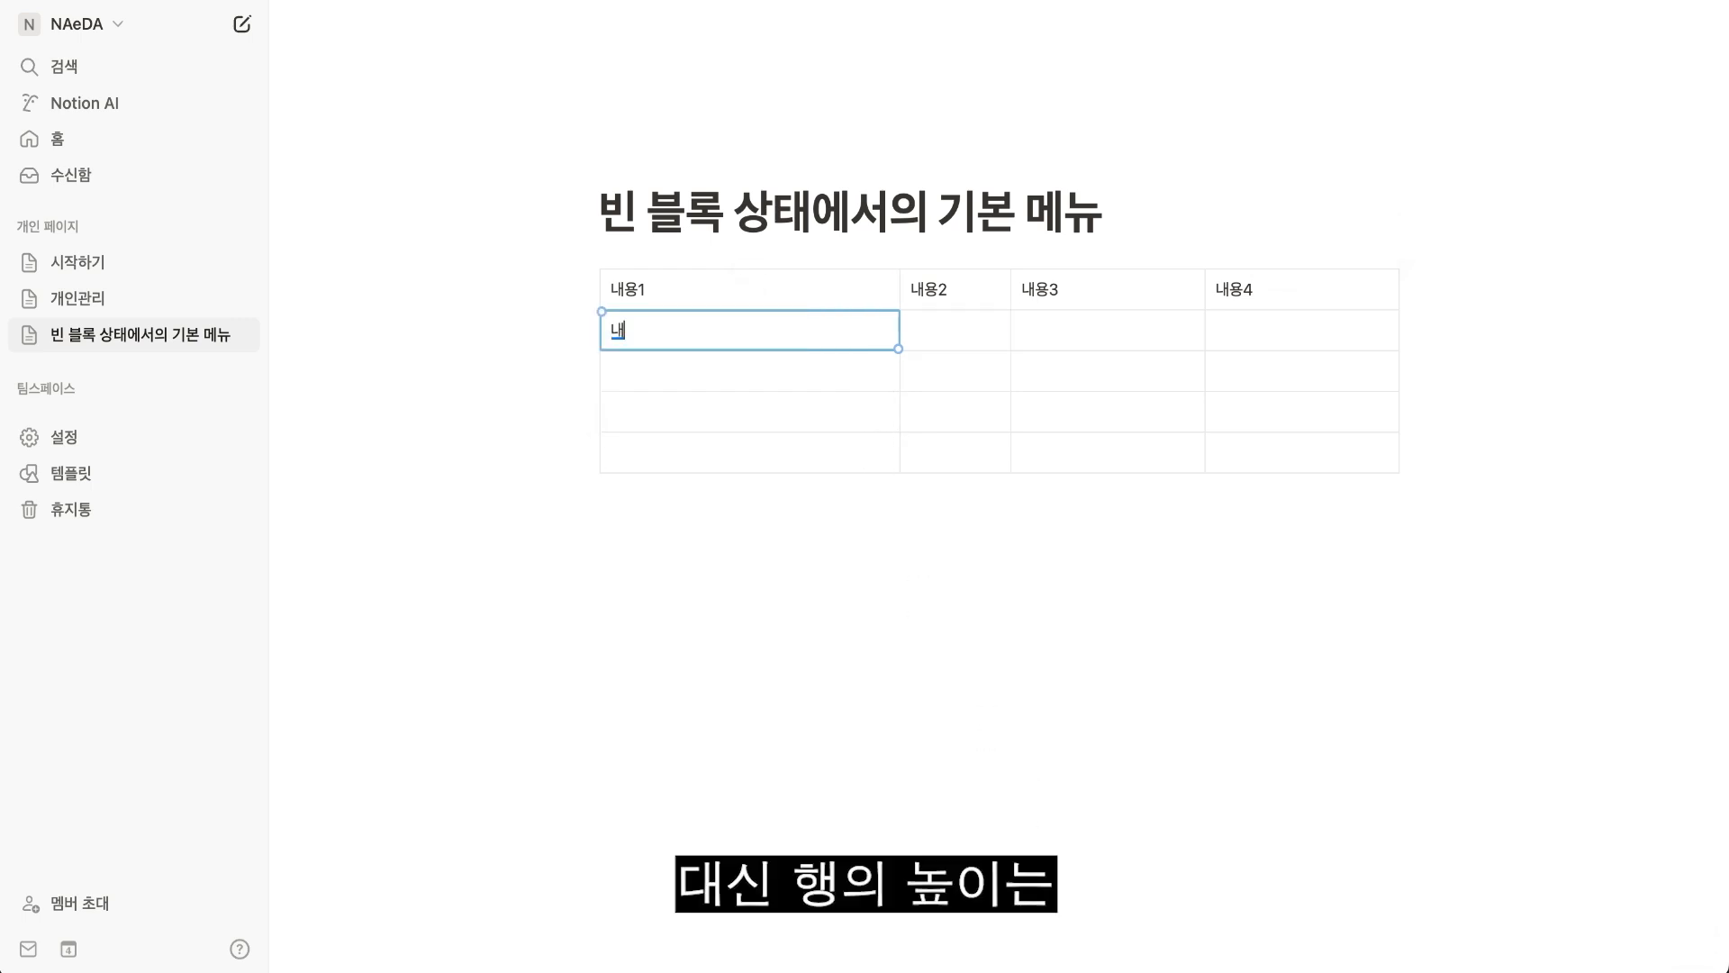
pyautogui.write('용에 따라')
pyautogui.hotkey('shift', 'Return')
pyautogui.write('너비가')
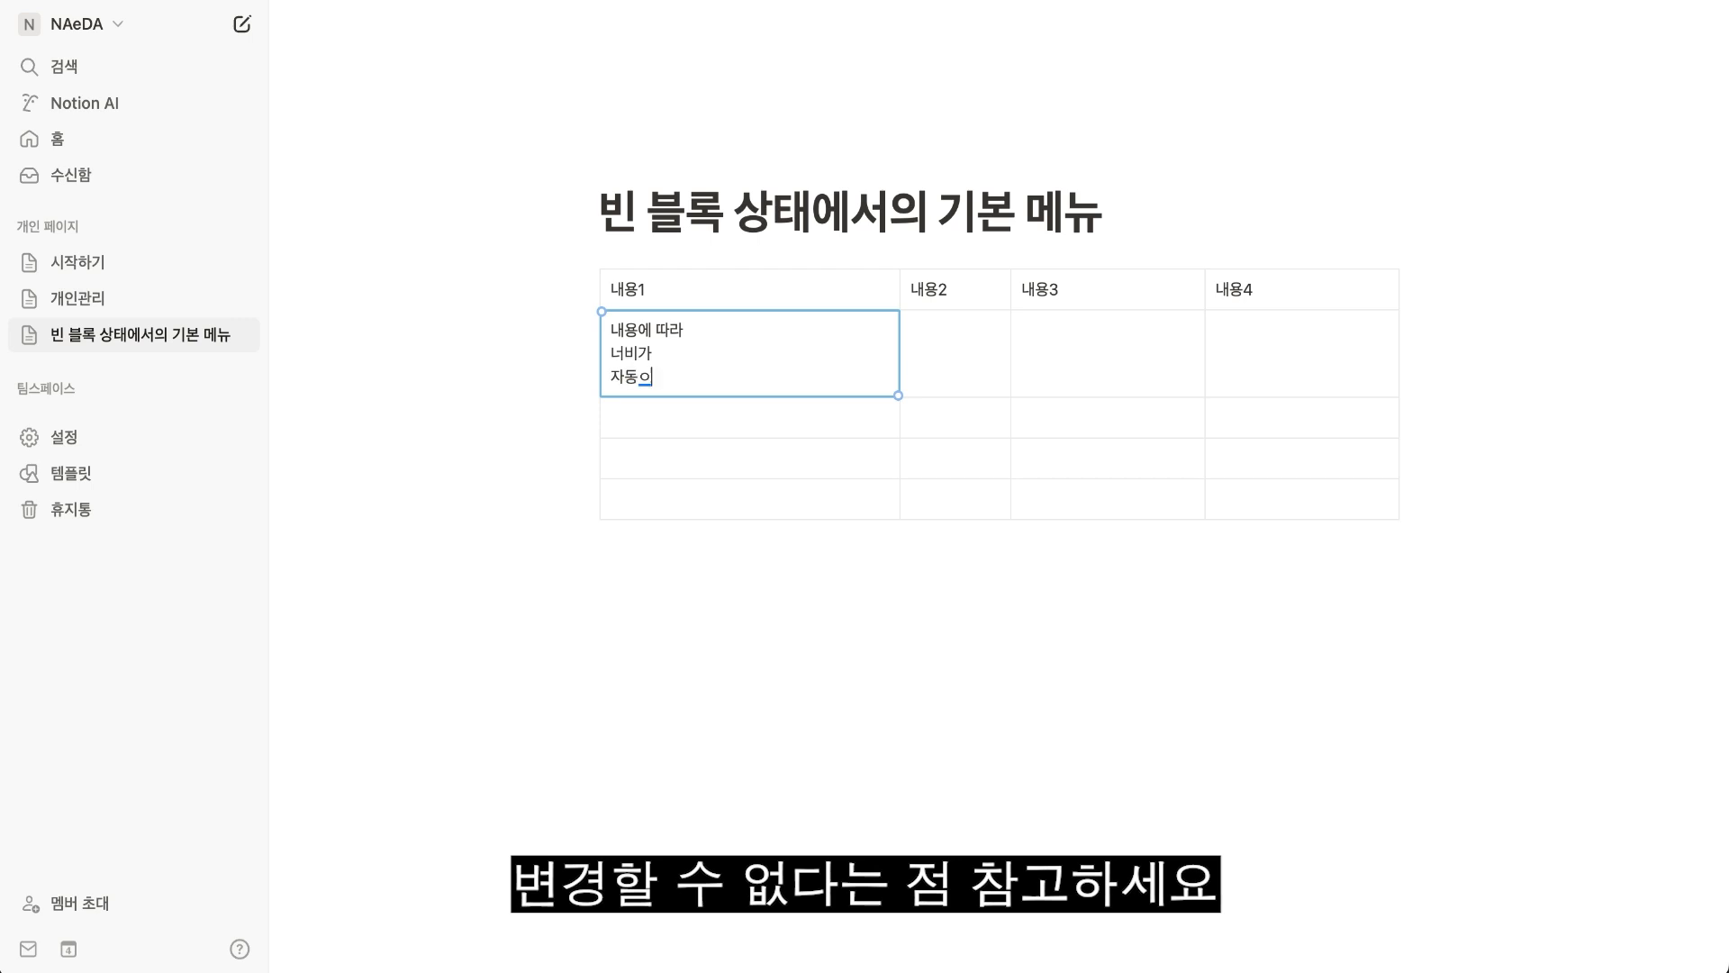
pyautogui.hotkey('shift', 'Return')
pyautogui.write('지')
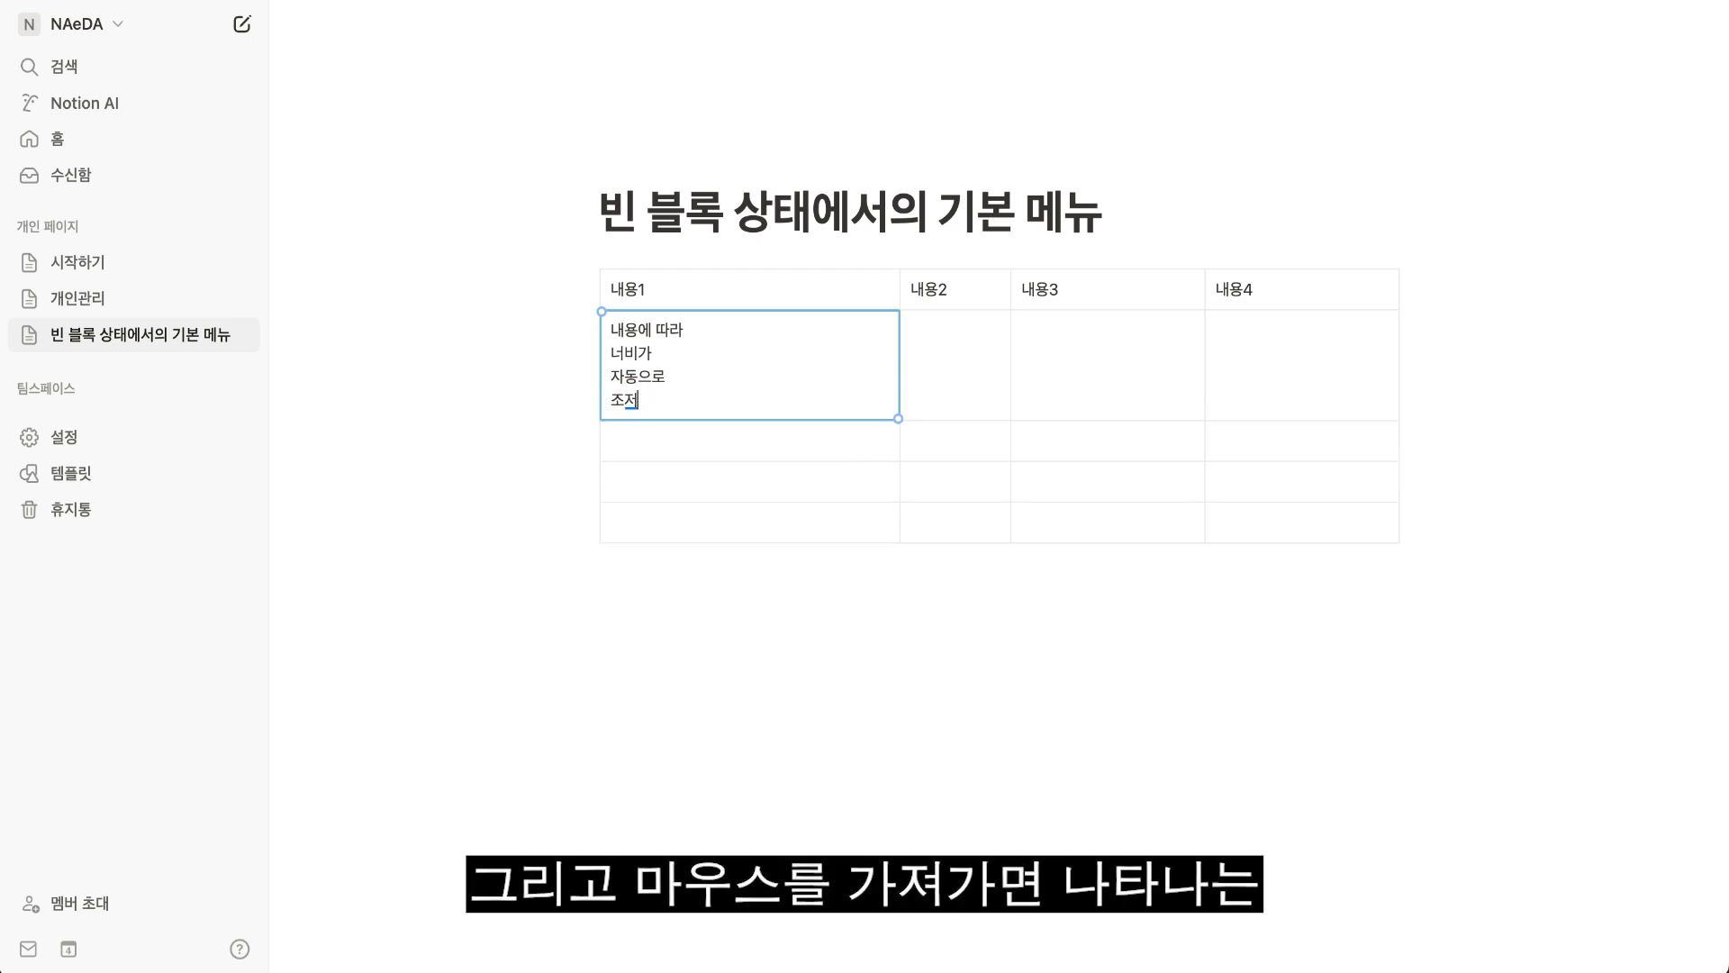
pyautogui.write('ㅇ')
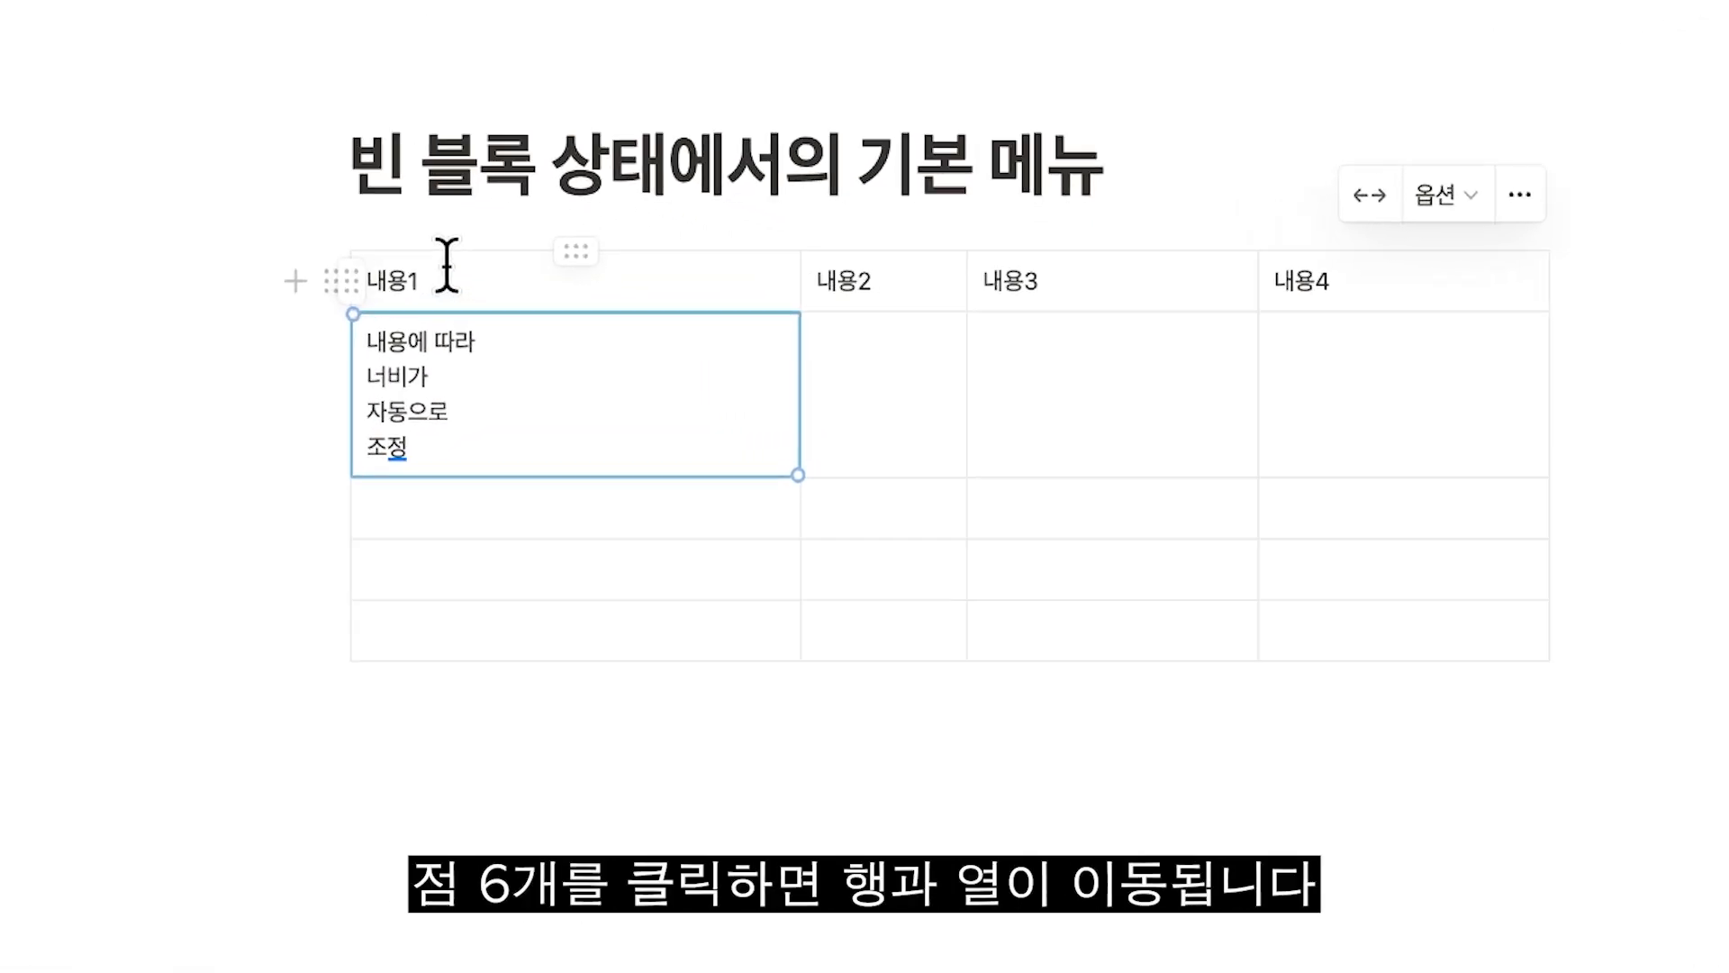
# Move the 내용1 row down to the fourth row and move the first column toward the third column's place.
pyautogui.moveTo(349, 280); pyautogui.dragTo(417, 551)
pyautogui.click(576, 281)
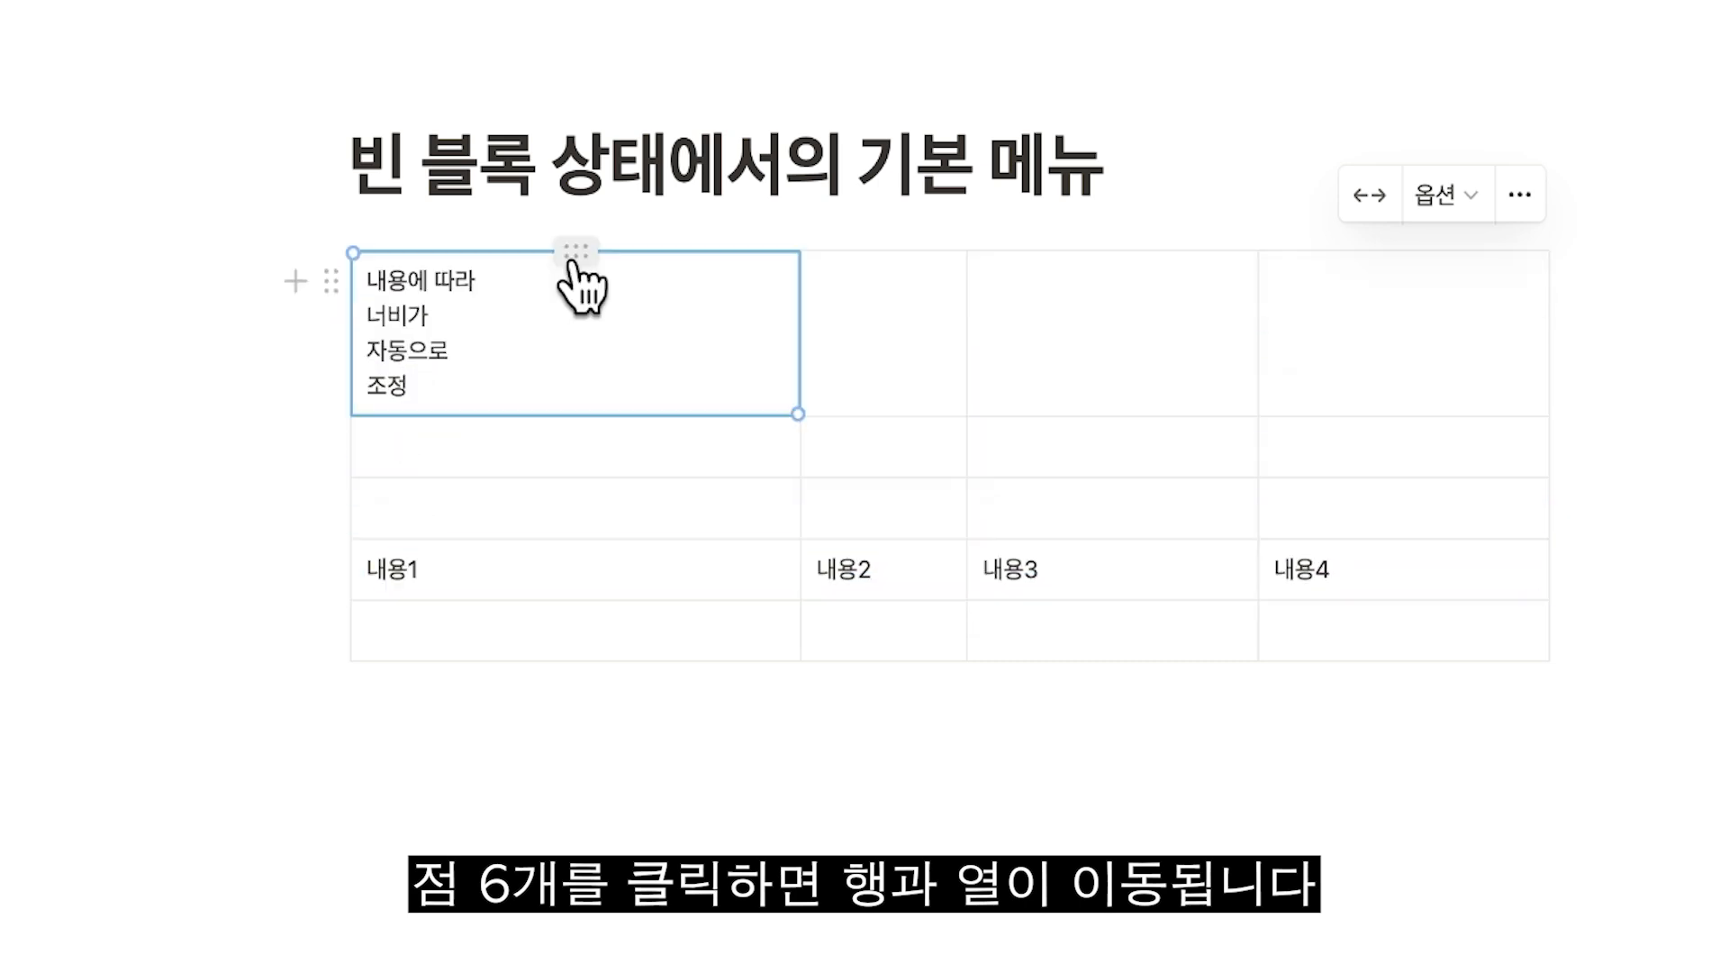
pyautogui.moveTo(571, 254); pyautogui.dragTo(1053, 281)
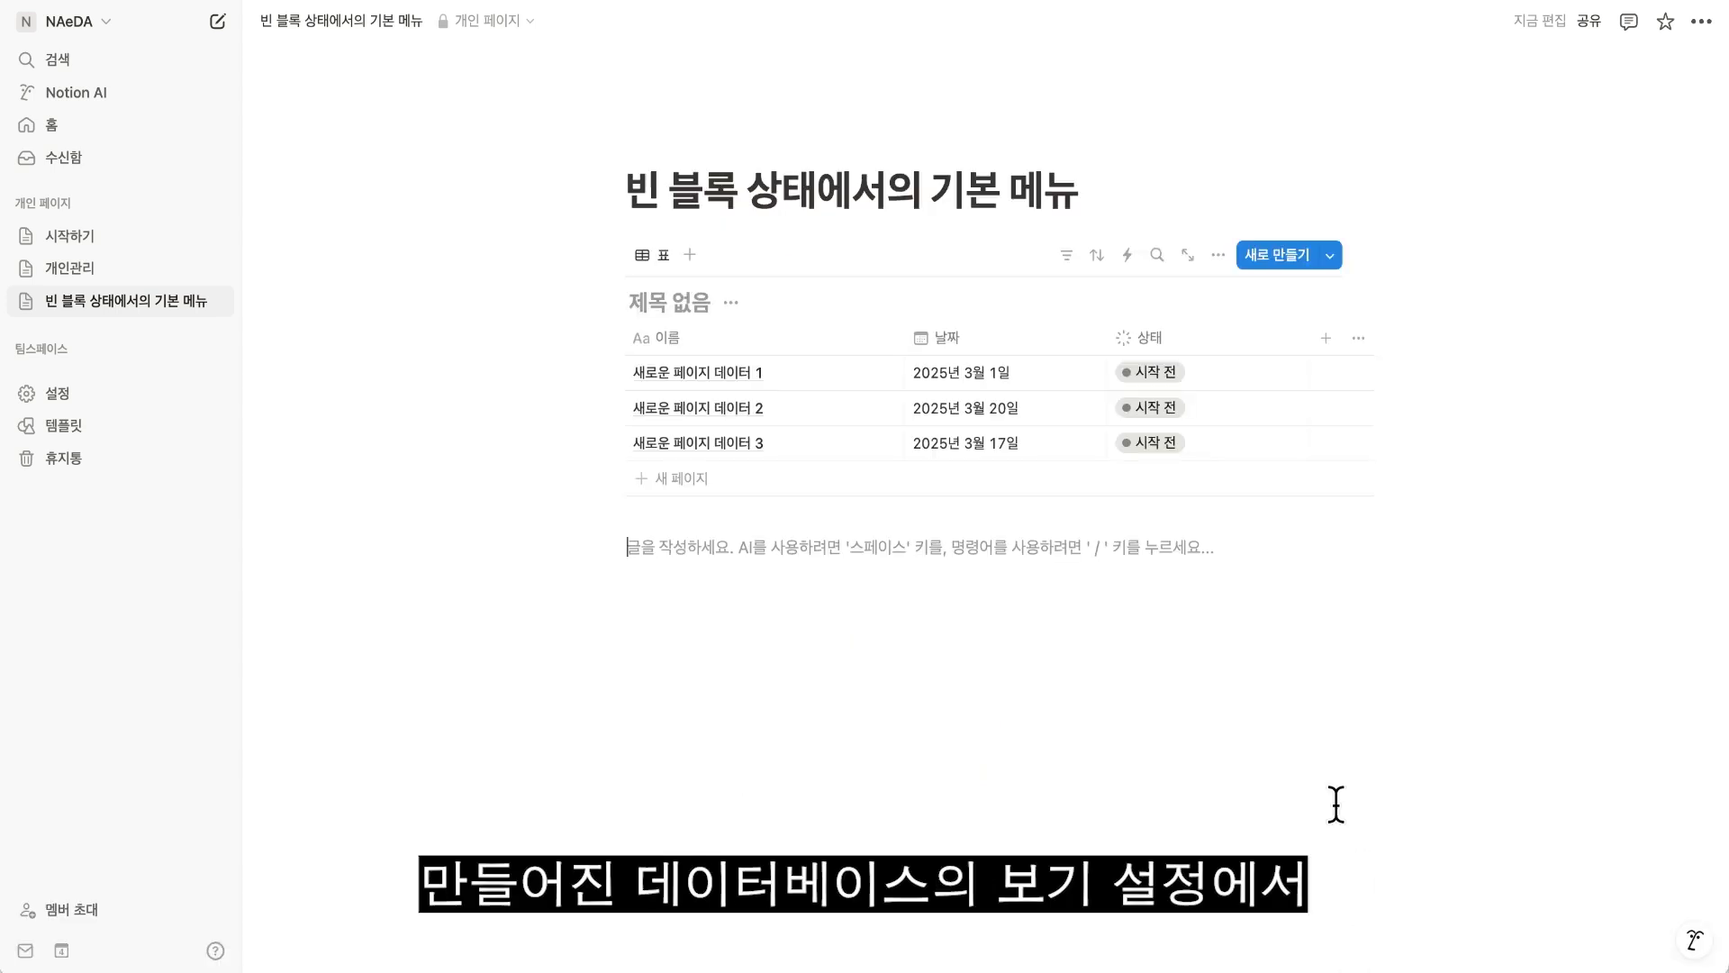
# Switch the database view's layout through 보드, 타임라인, 캘린더, 리스트 and 갤러리.
pyautogui.click(1218, 255)
pyautogui.click(1389, 384)
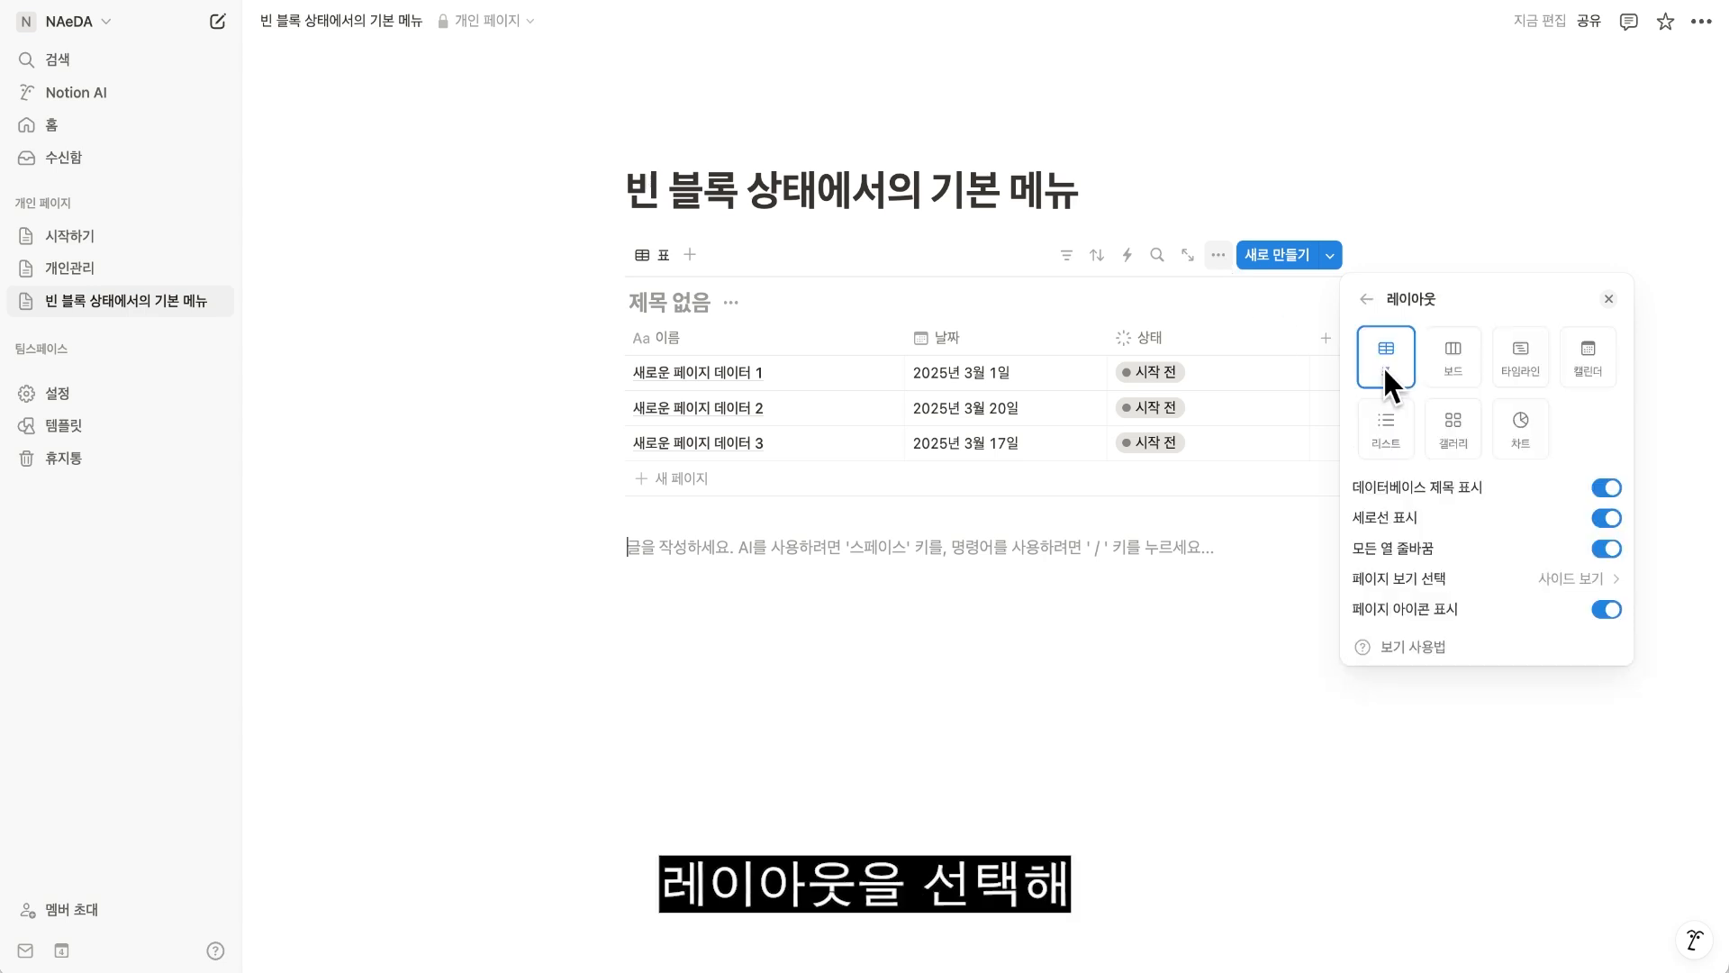
pyautogui.click(1450, 378)
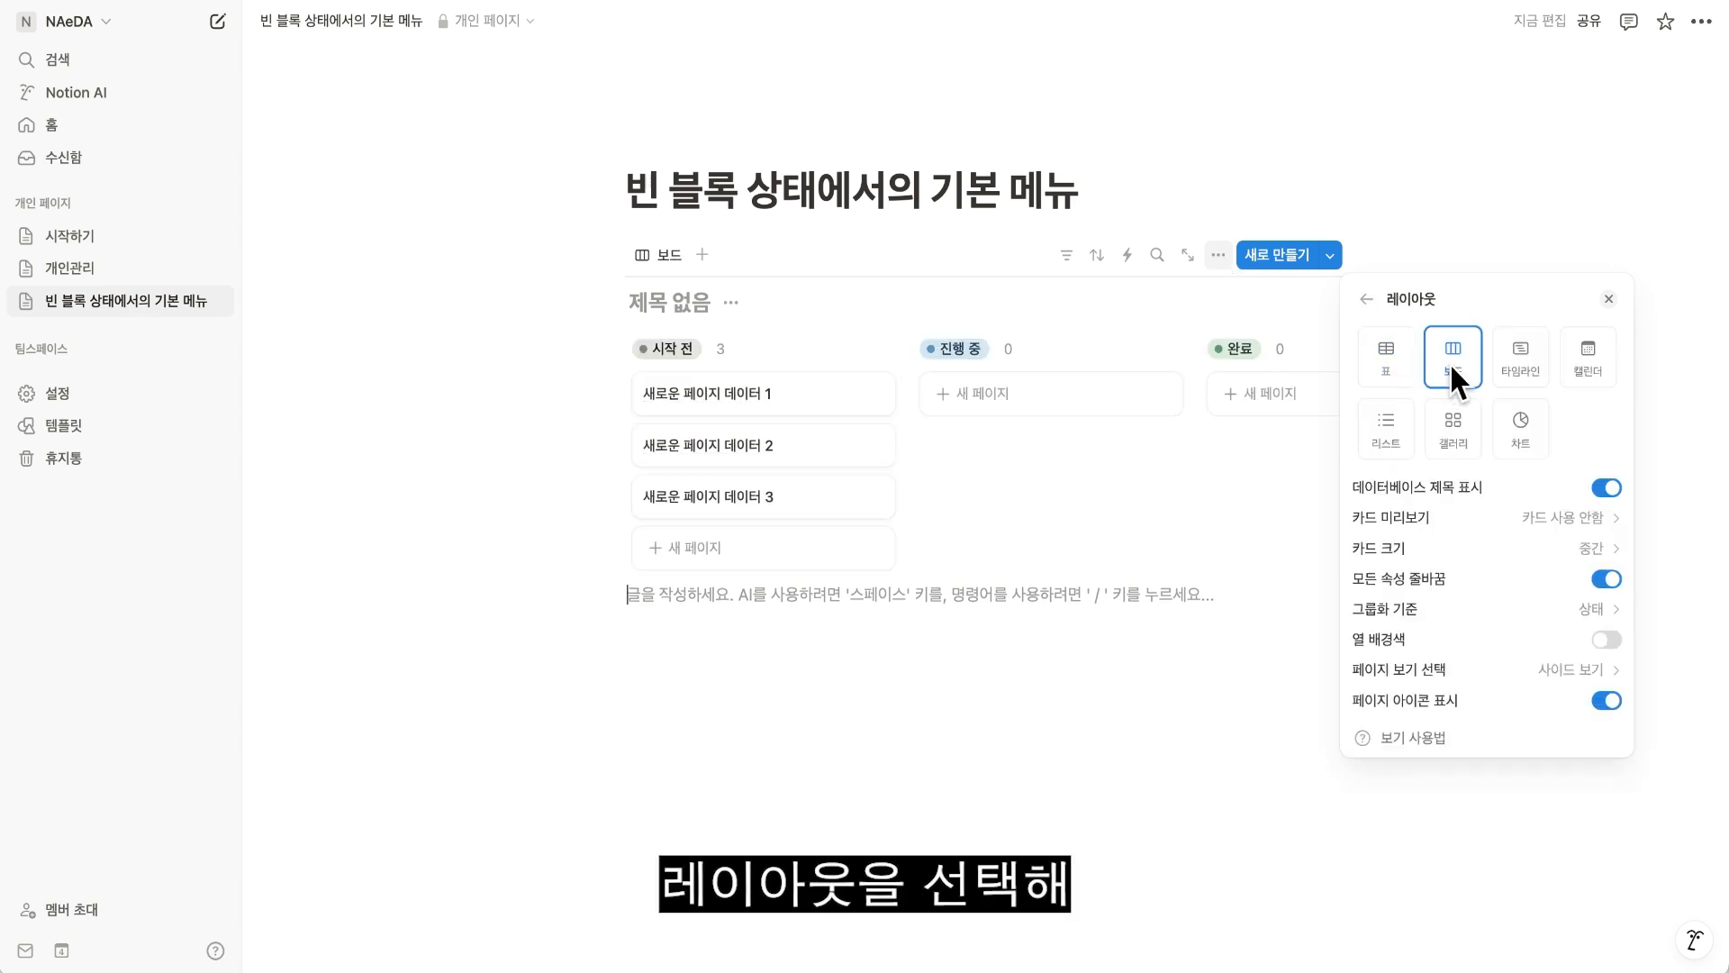
pyautogui.click(1519, 378)
pyautogui.click(1574, 375)
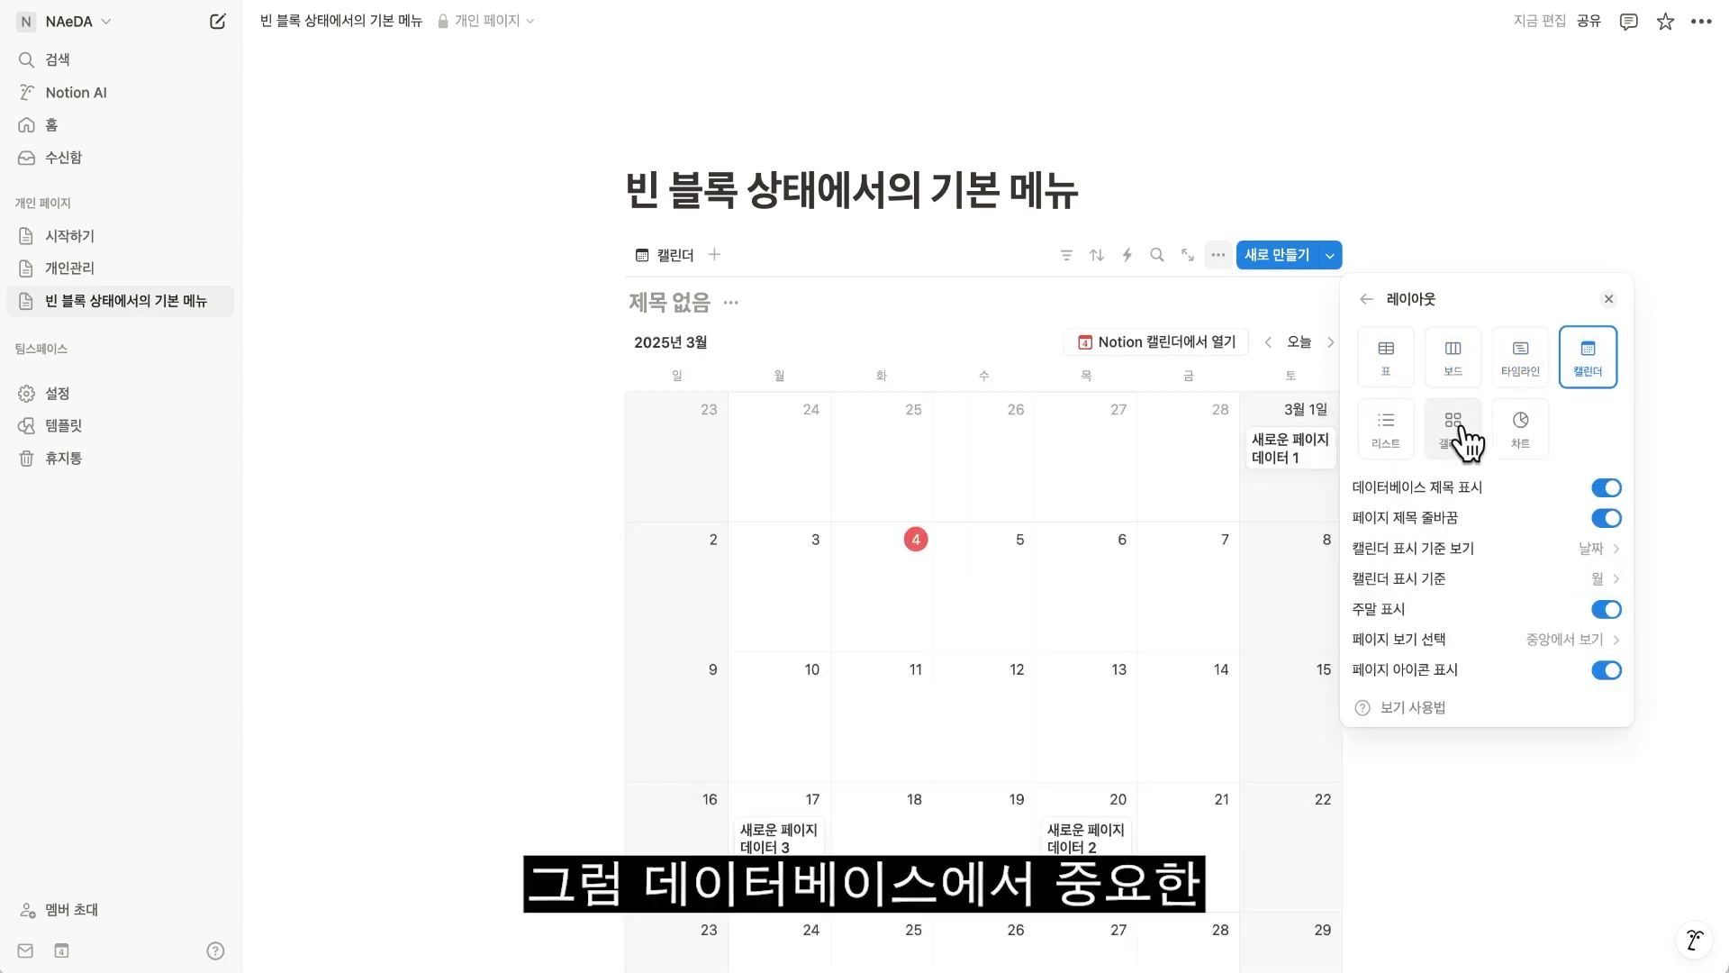
pyautogui.click(1393, 434)
pyautogui.click(1445, 425)
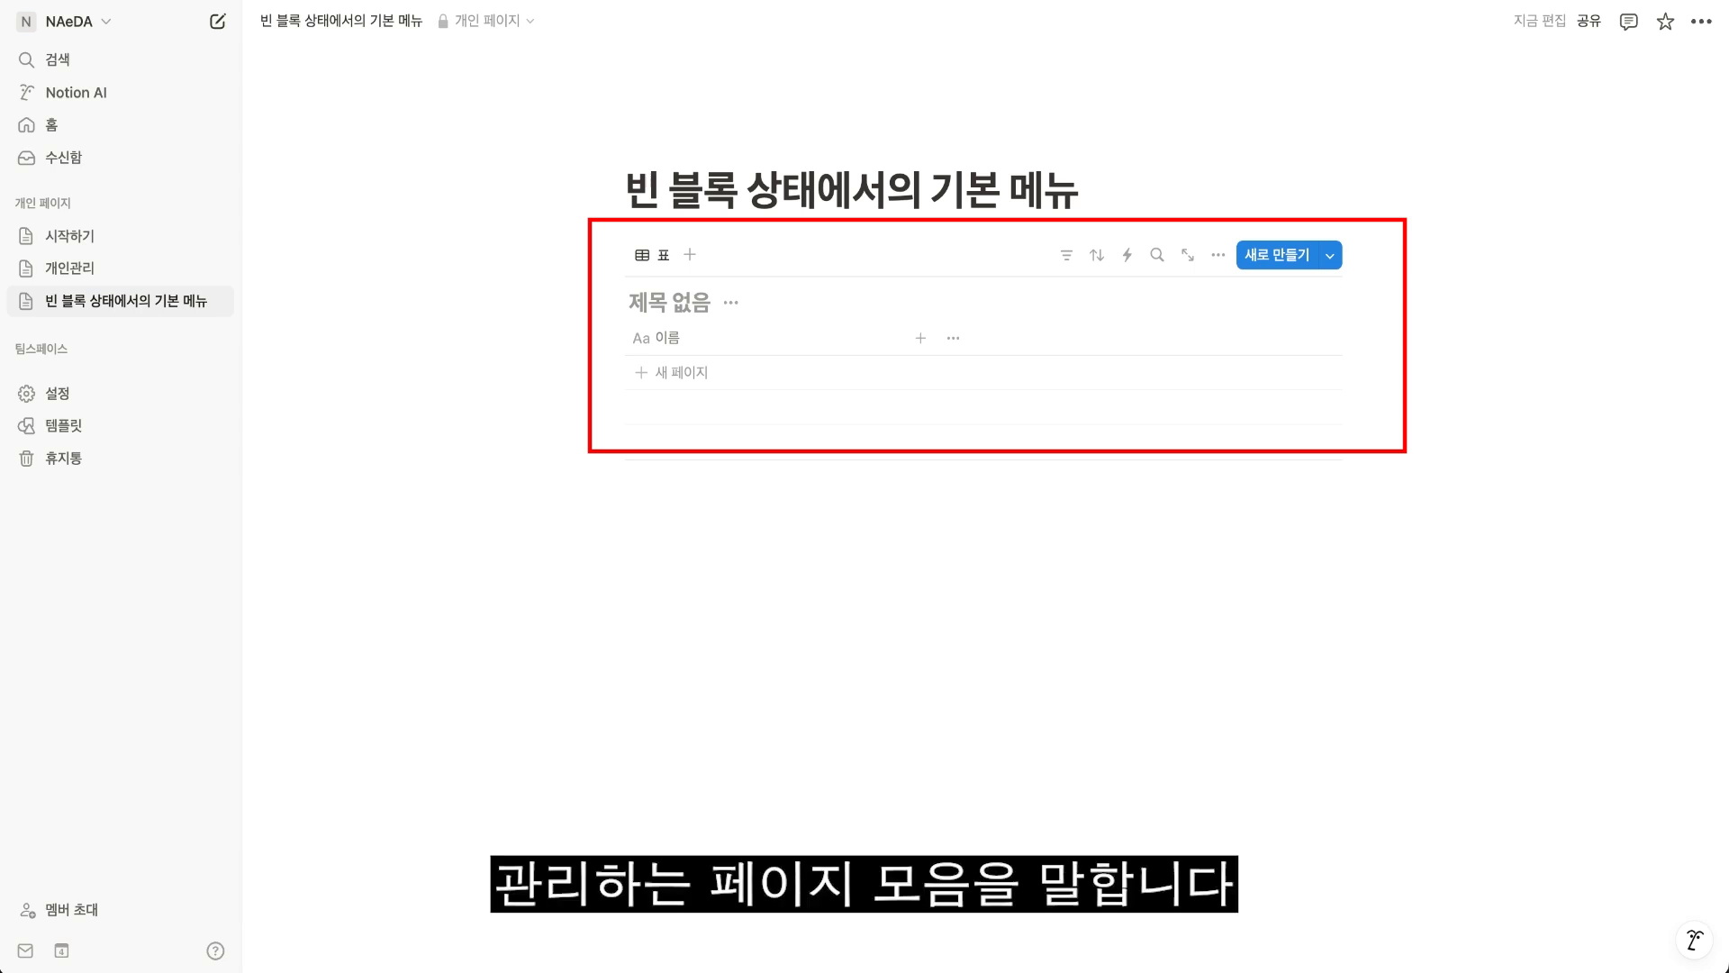
# Add a 날짜 property and a 상태 property to the empty database.
pyautogui.click(921, 339)
pyautogui.click(1393, 636)
pyautogui.click(1122, 338)
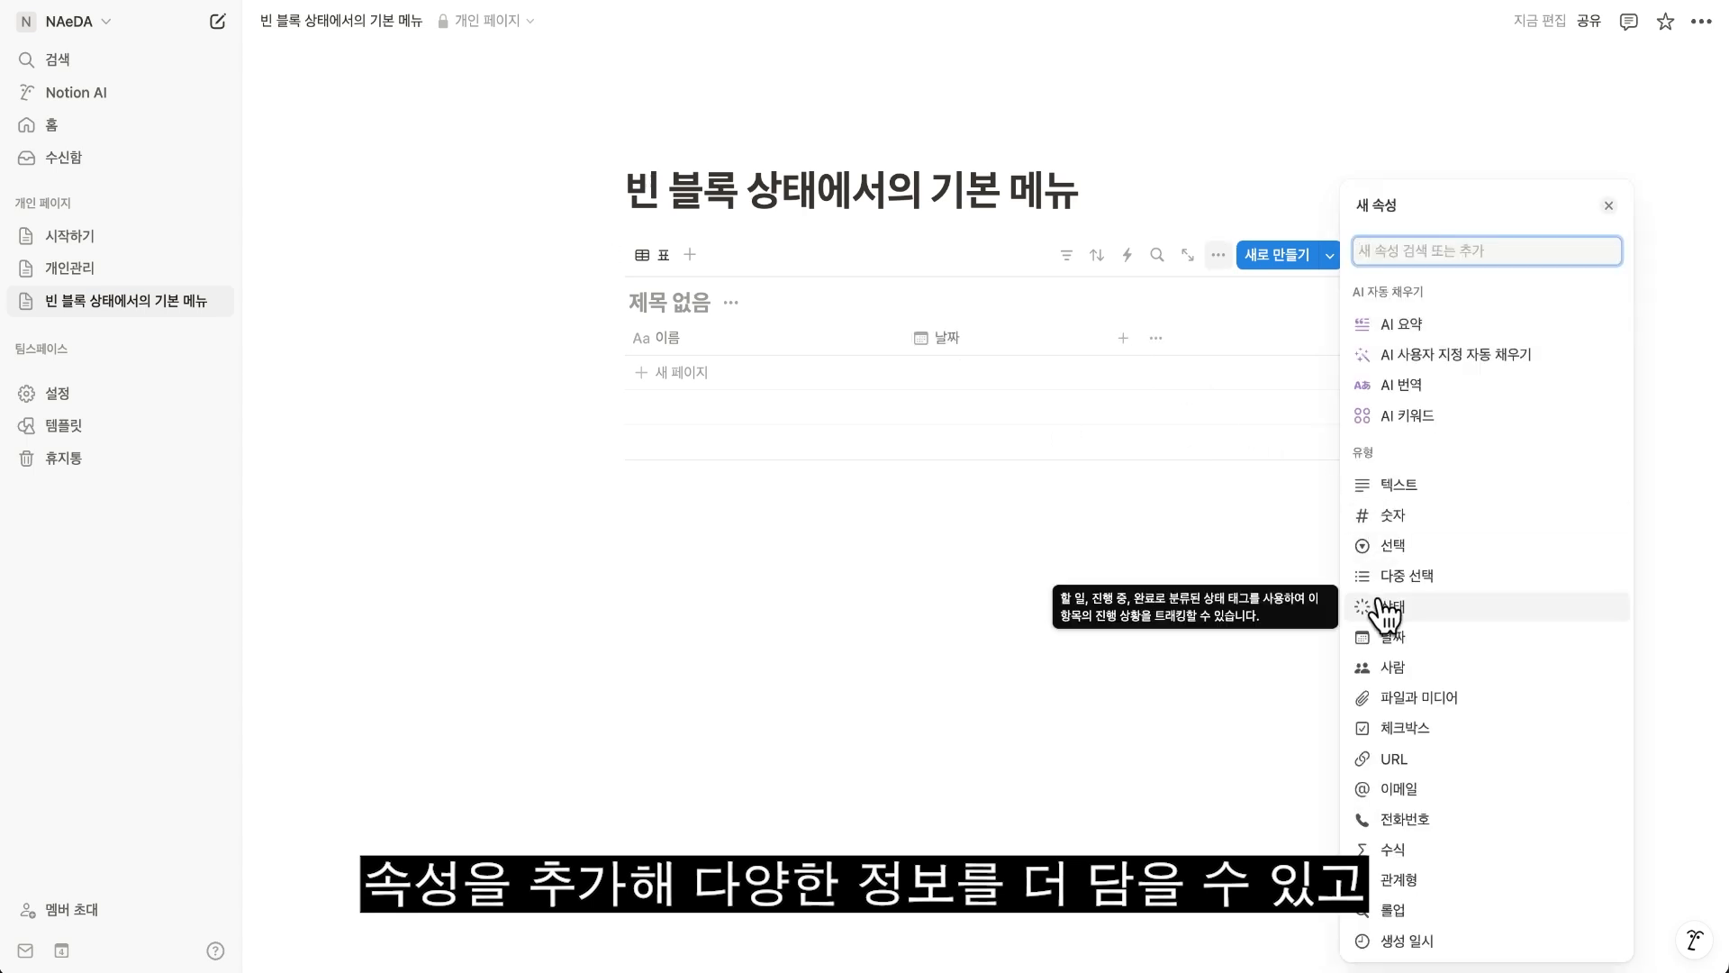
pyautogui.click(1378, 607)
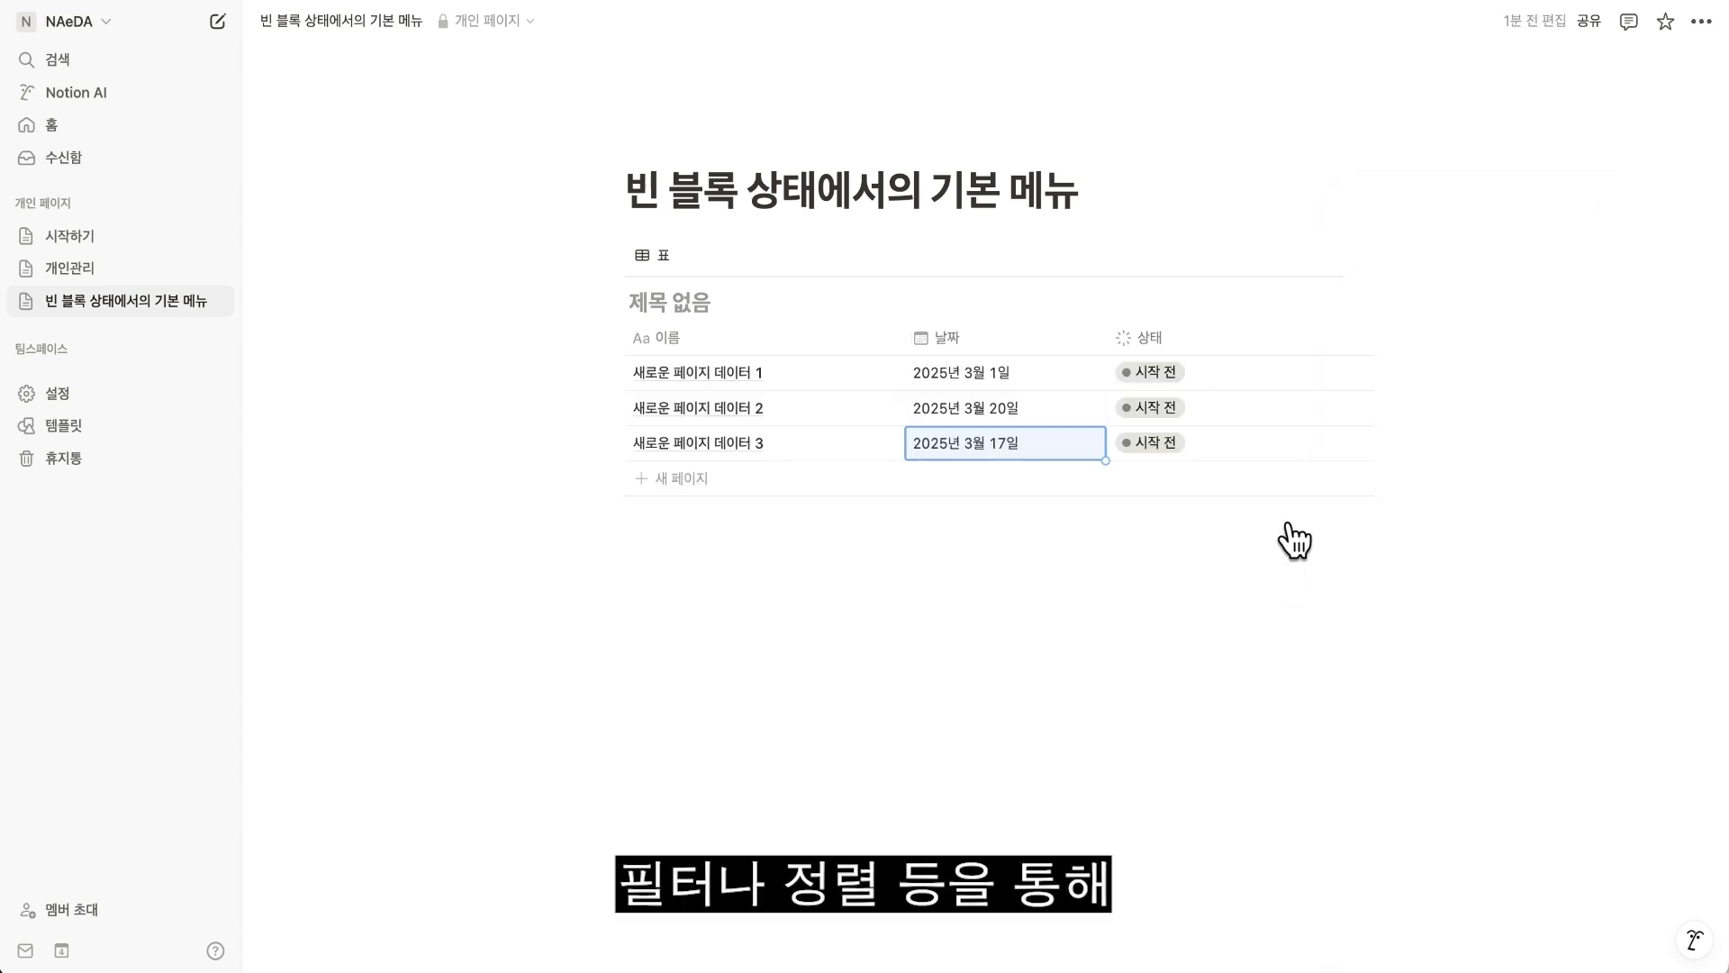
# Sort the database view by 날짜 in 오름차순 order.
pyautogui.click(1217, 255)
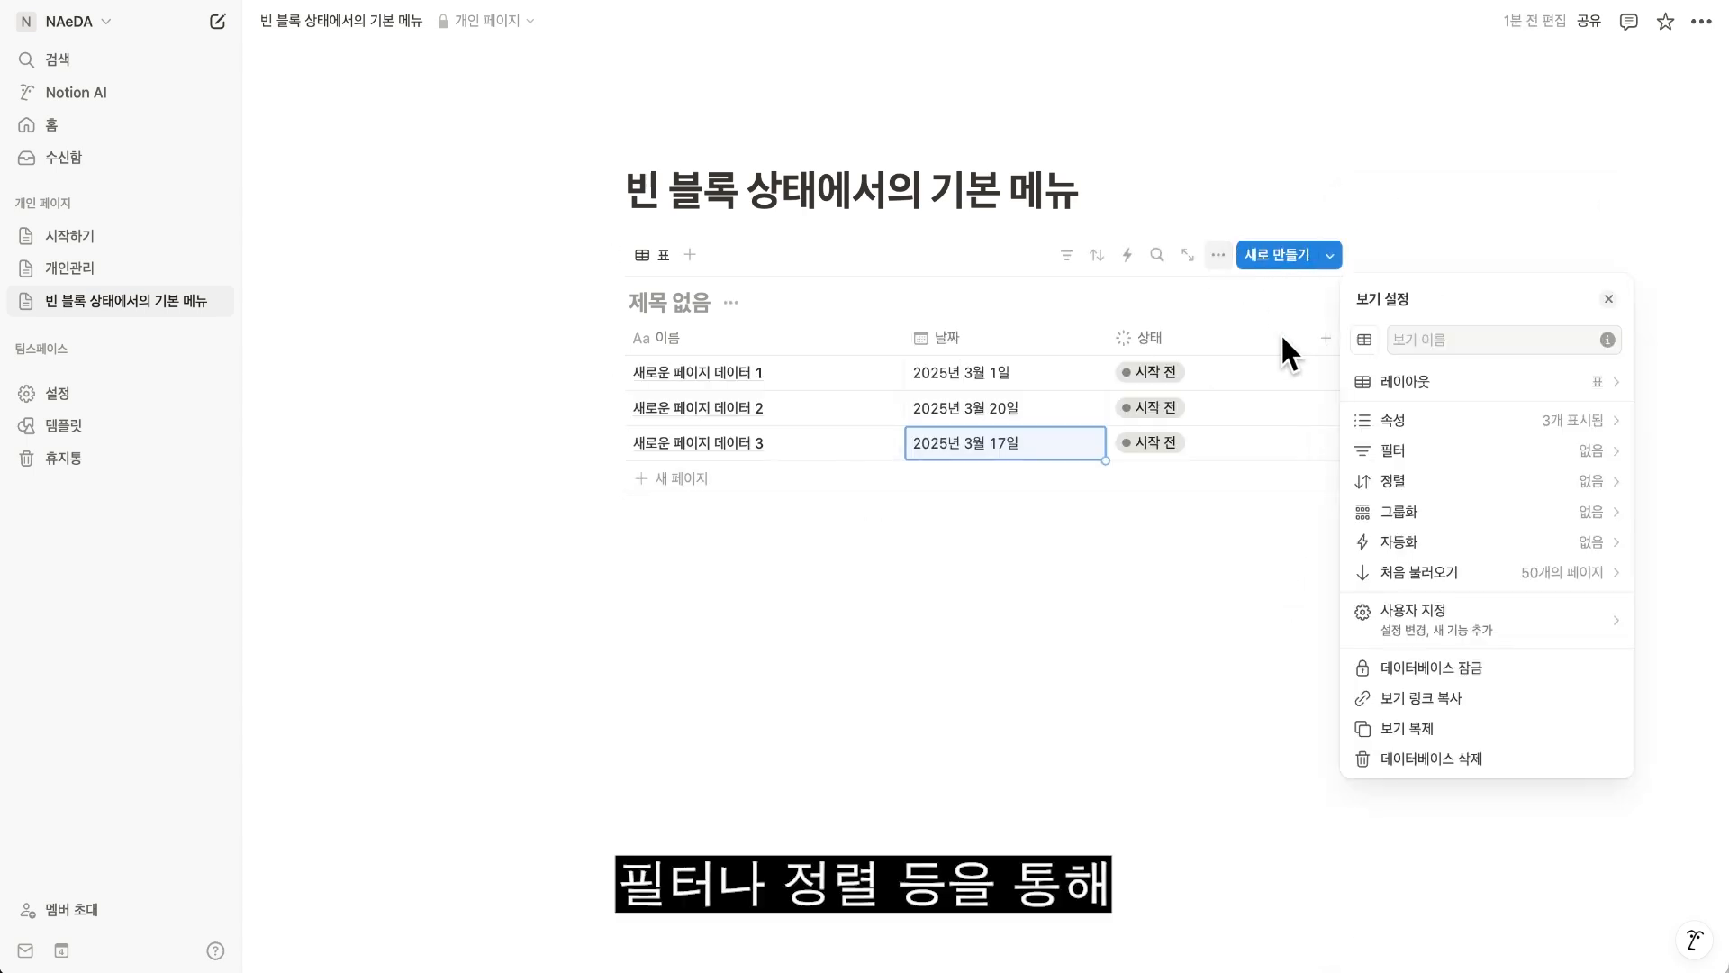
pyautogui.click(1556, 491)
pyautogui.click(1395, 417)
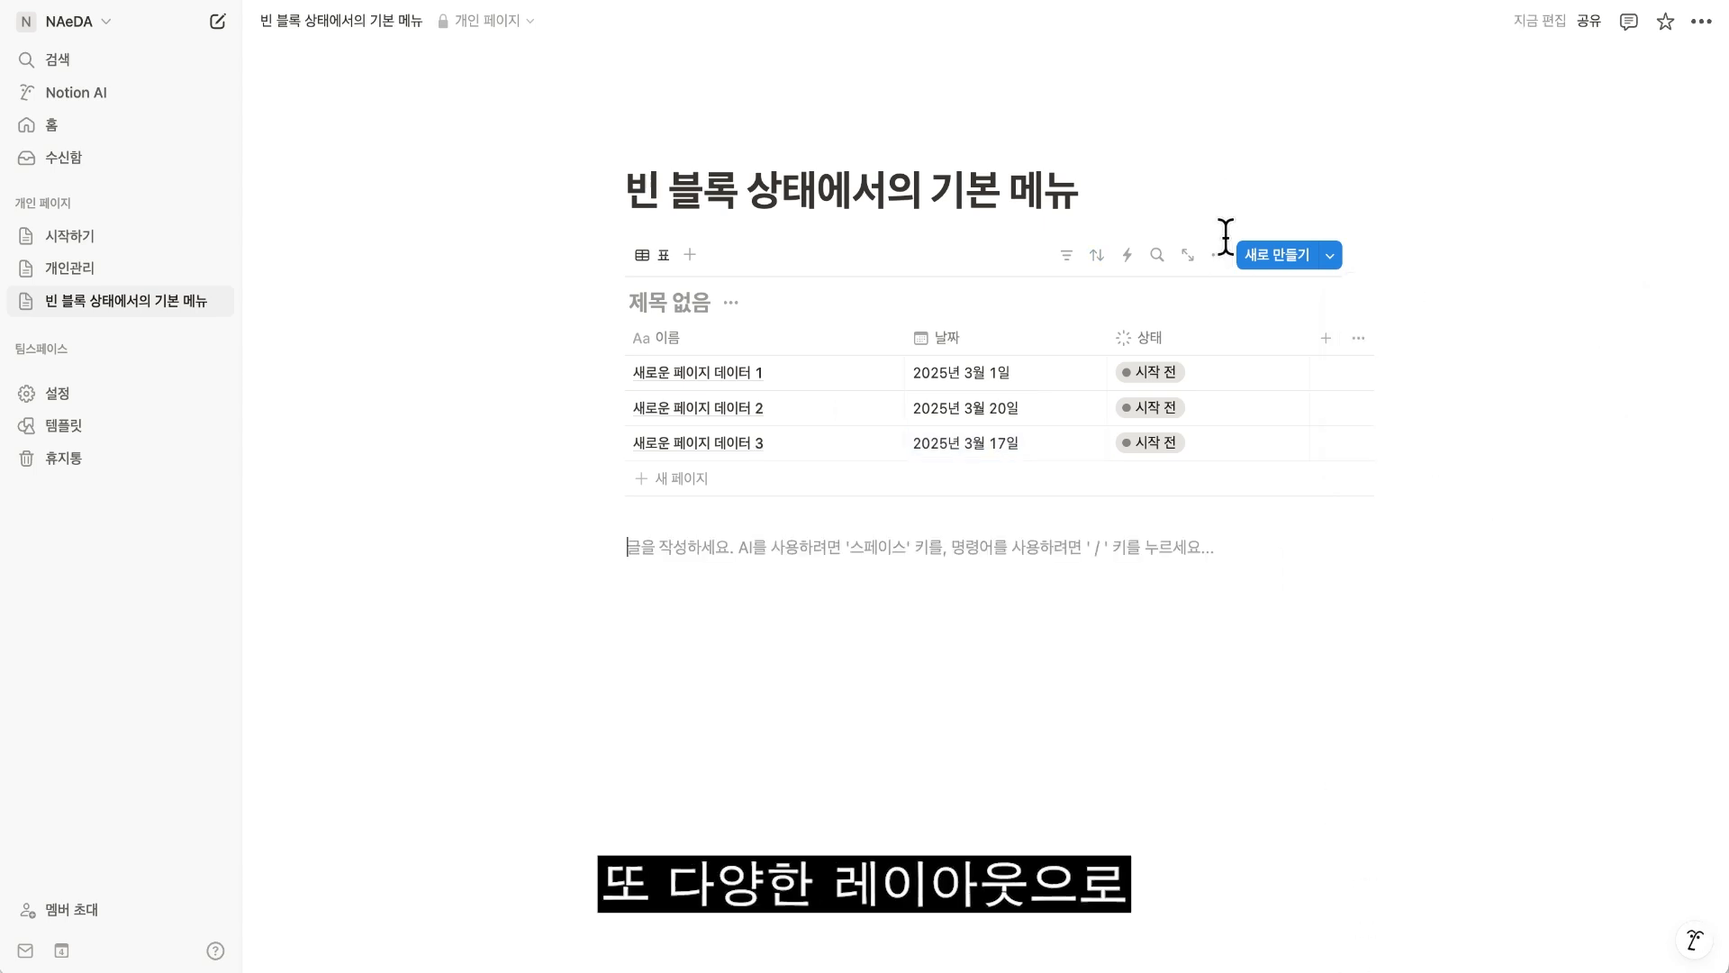
# Change the database layout from table to 보드, 타임라인, 캘린더 and 리스트 in turn.
pyautogui.click(1218, 255)
pyautogui.click(1378, 382)
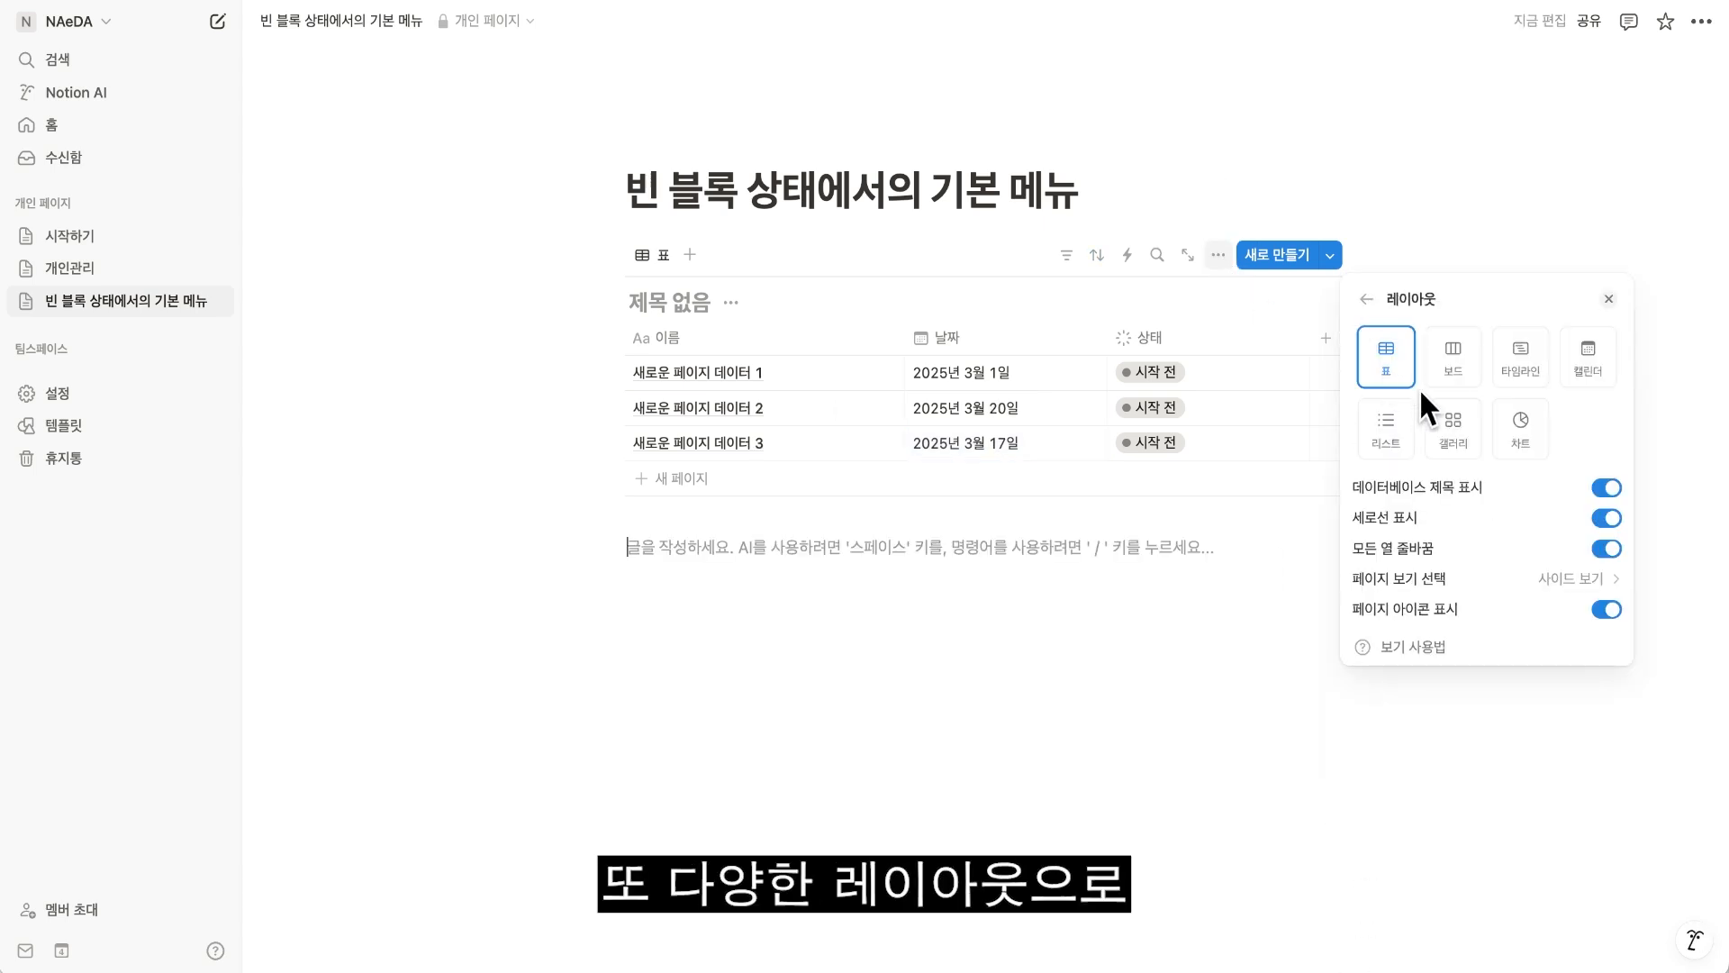
pyautogui.click(1453, 360)
pyautogui.click(1518, 378)
pyautogui.click(1577, 358)
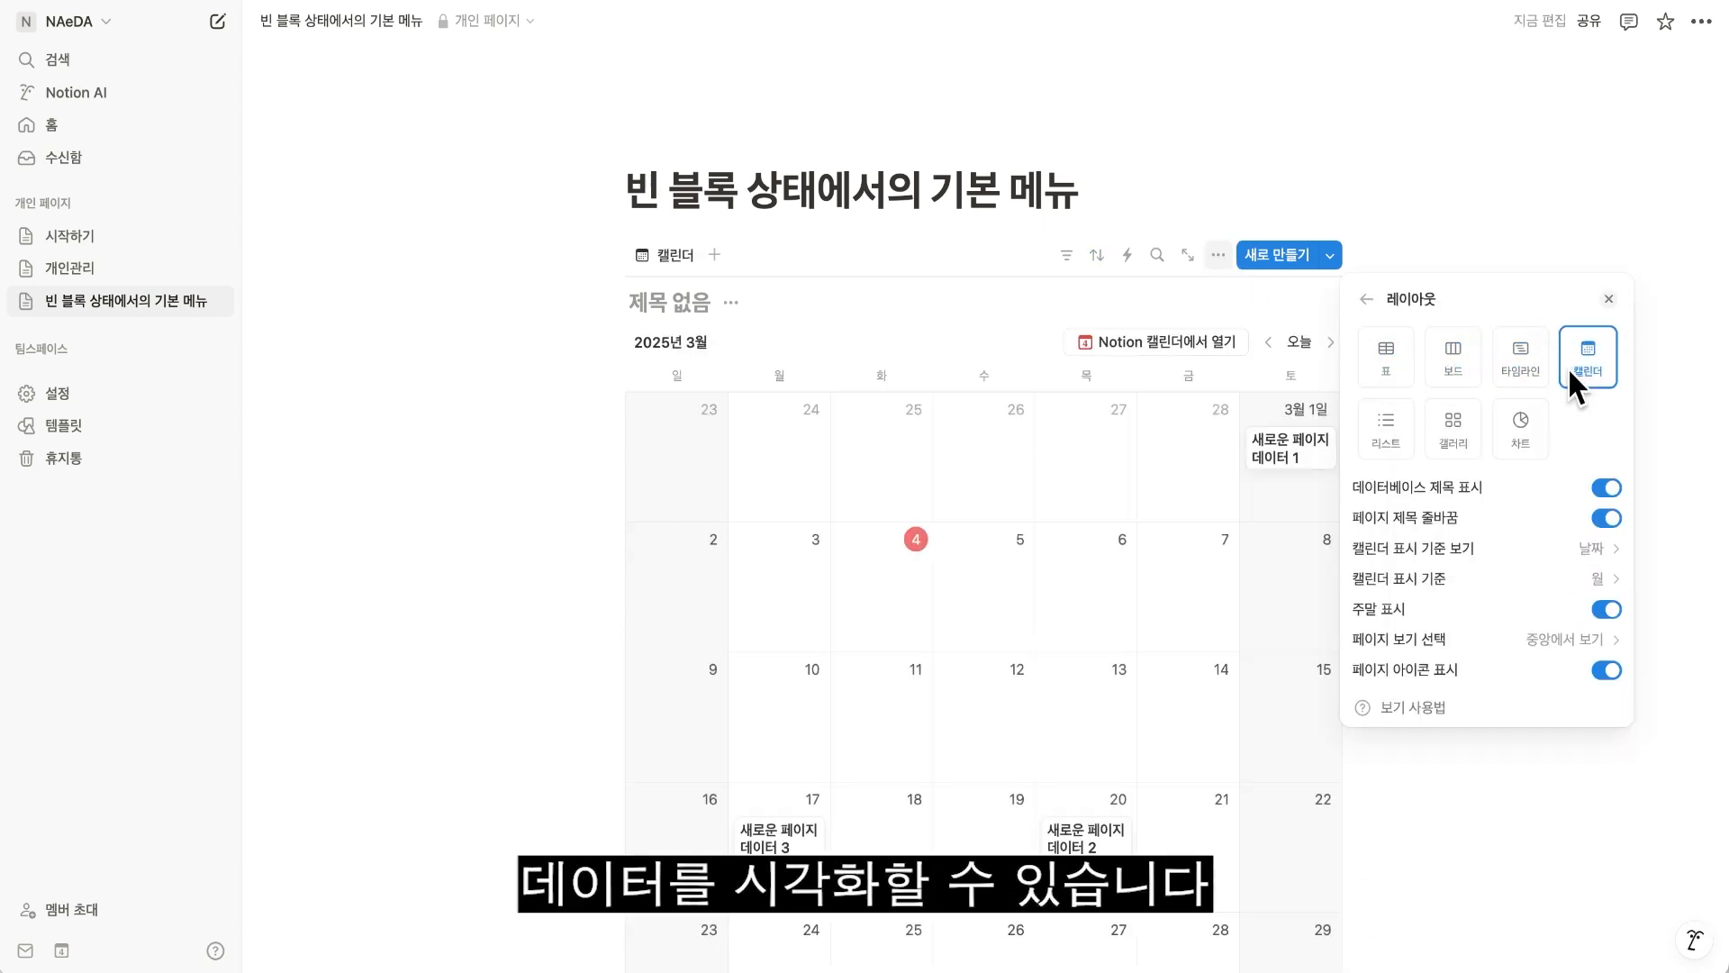
pyautogui.click(1387, 430)
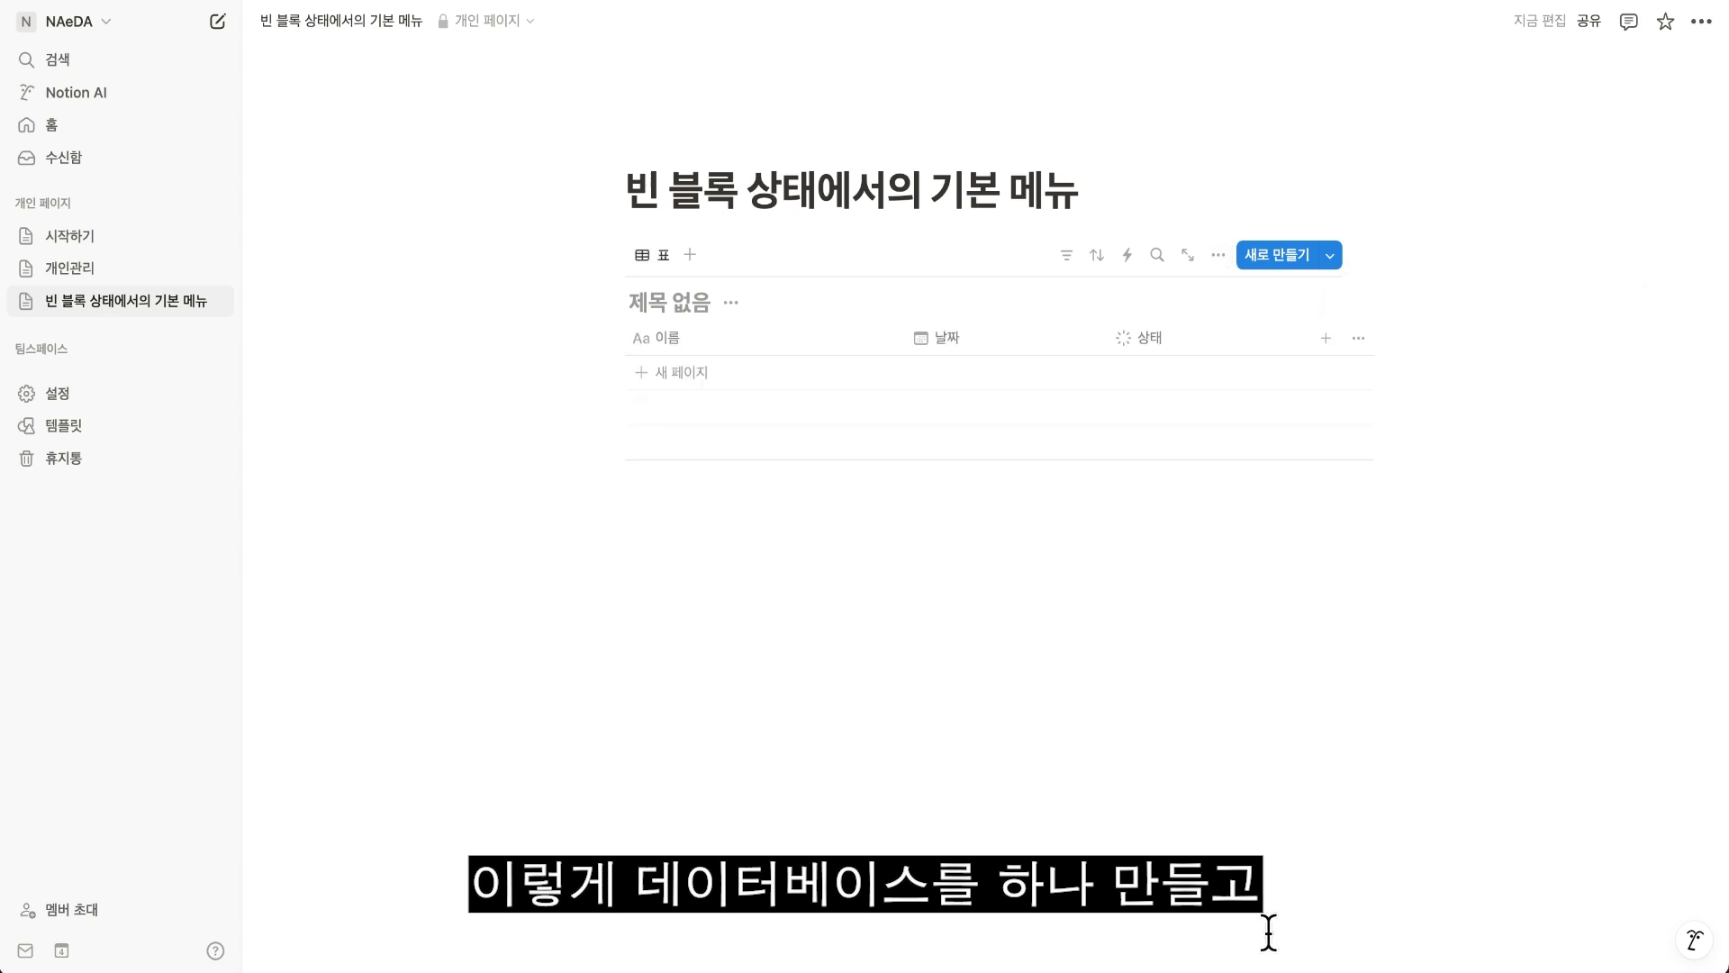
# Add a database page named 새로운 페이지 데이터 1 with its date set to 2025년 3월 1일.
pyautogui.click(681, 383)
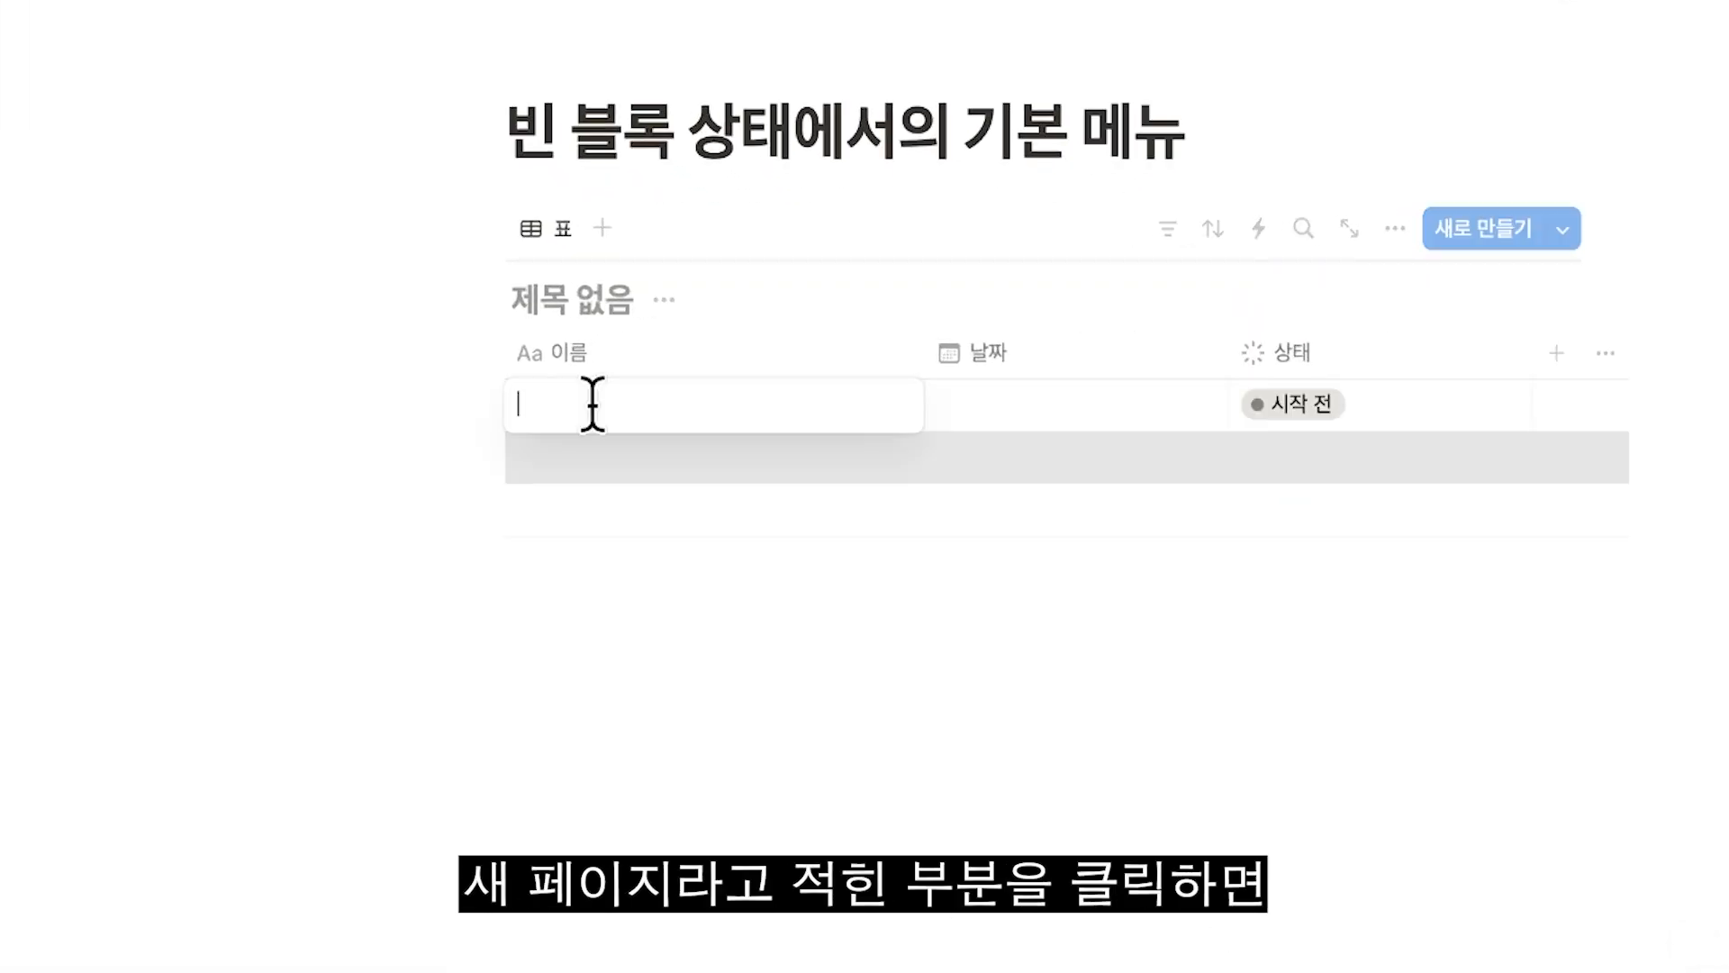
pyautogui.write('새롱')
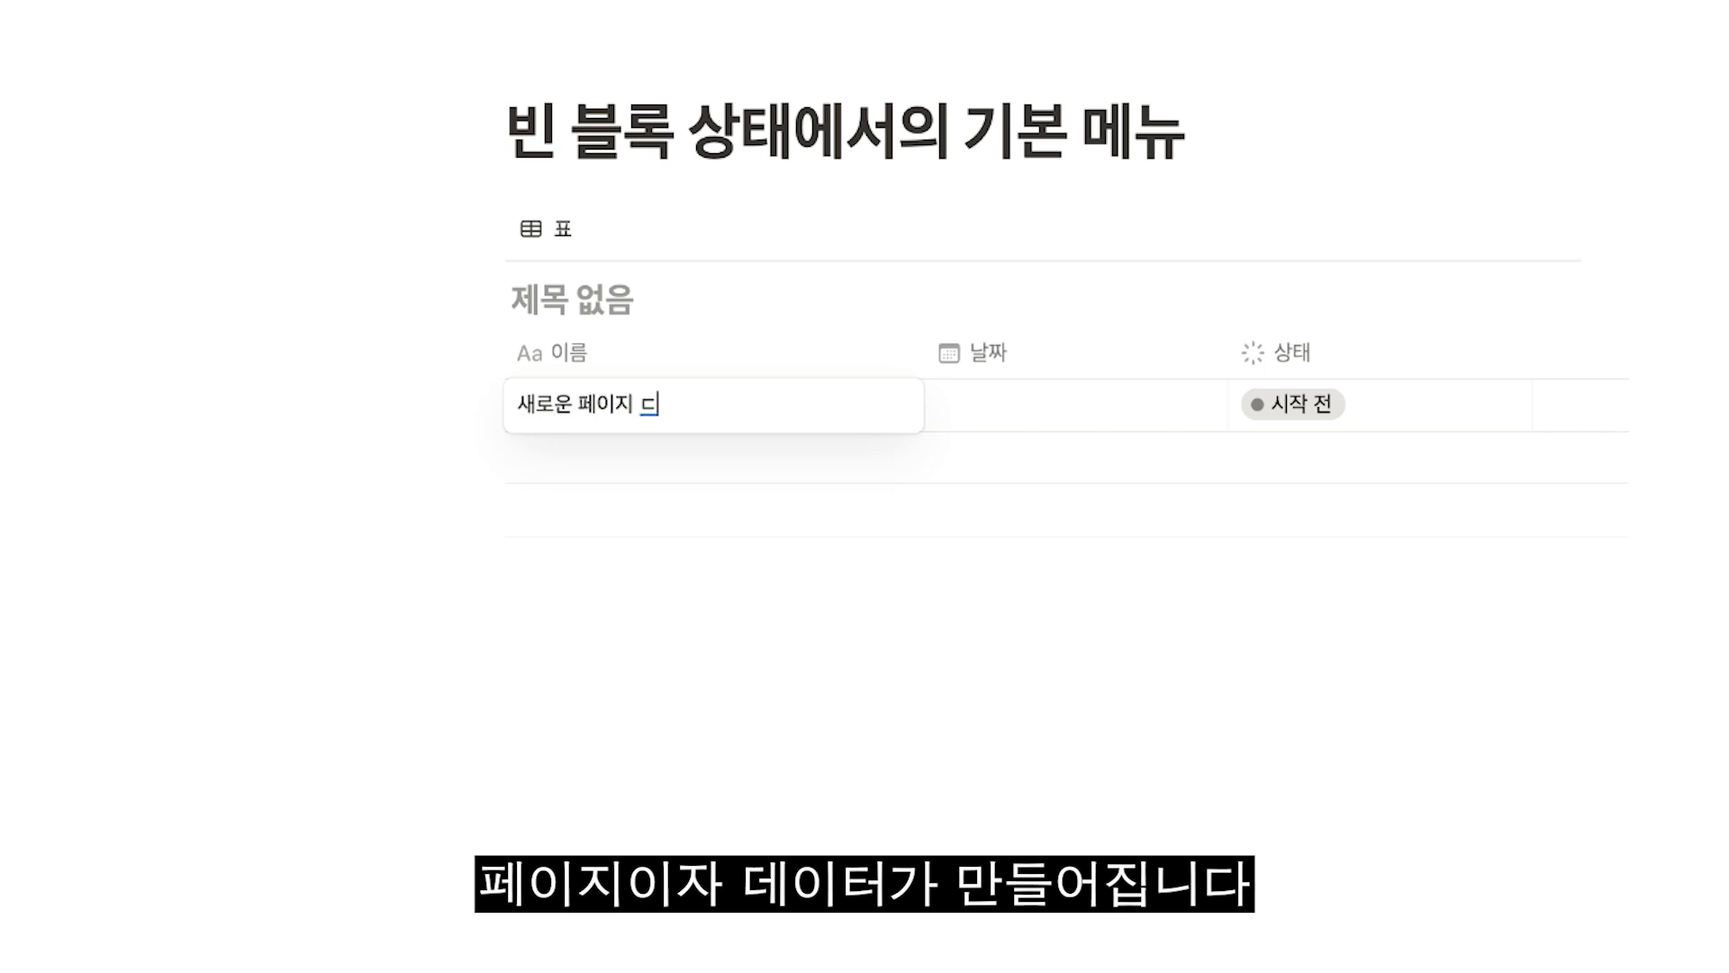
pyautogui.press('Escape')
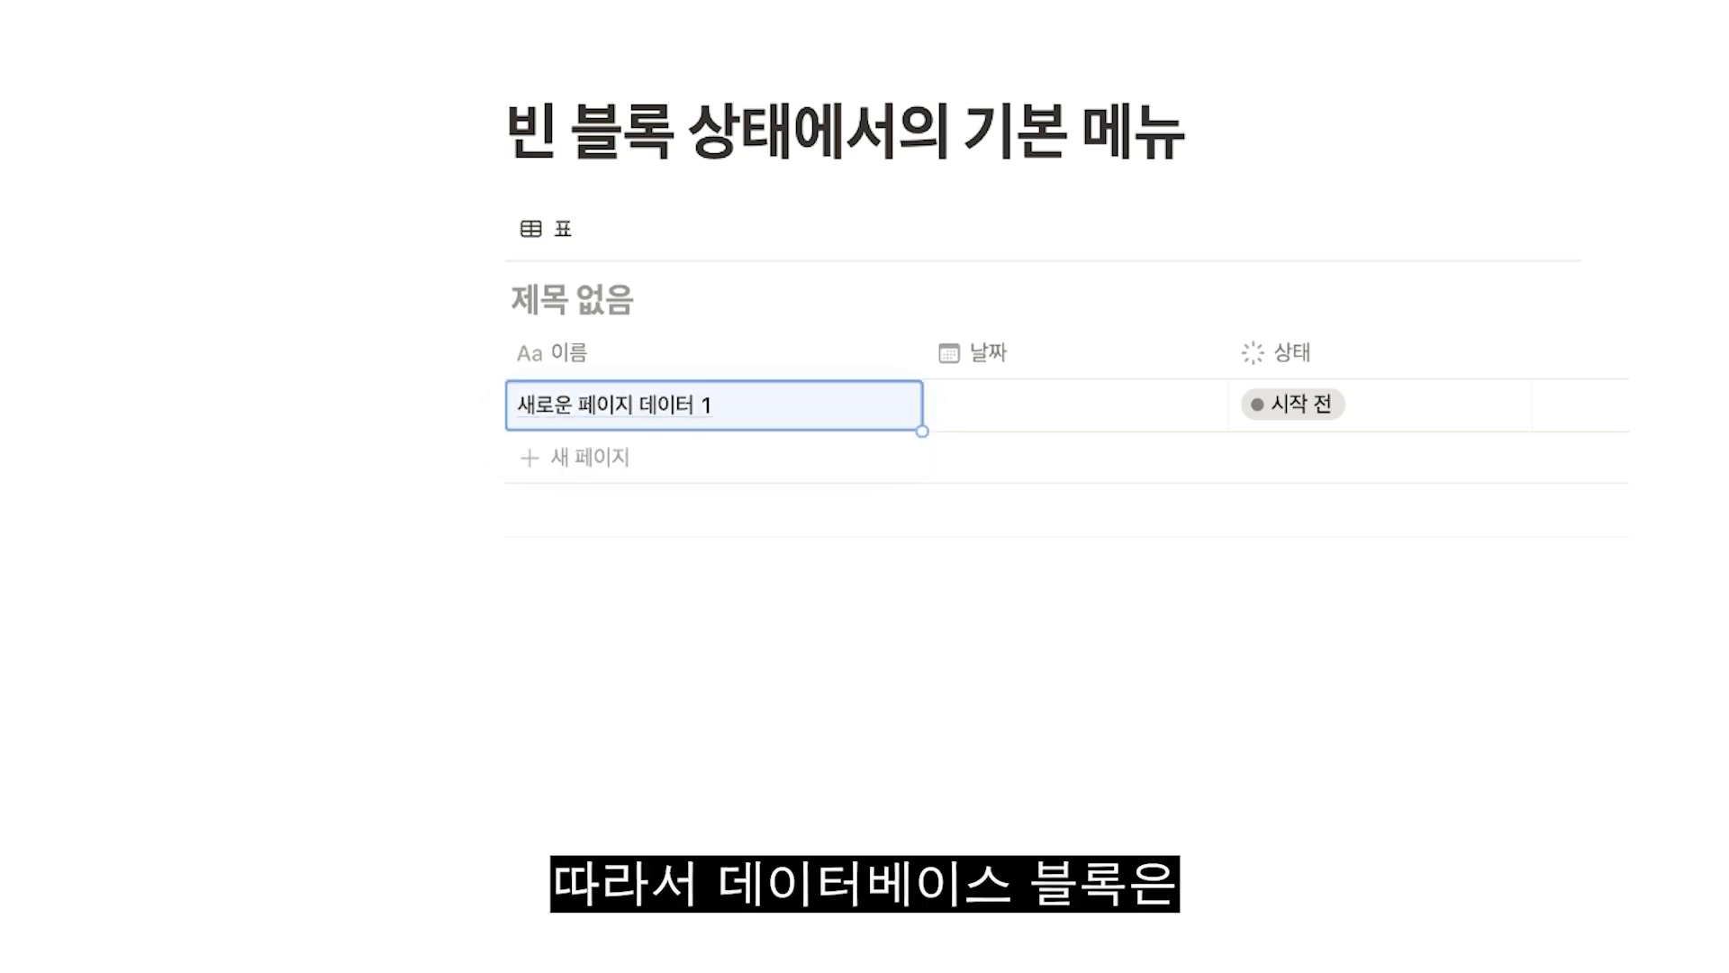
pyautogui.click(1027, 417)
pyautogui.click(1272, 633)
pyautogui.click(856, 656)
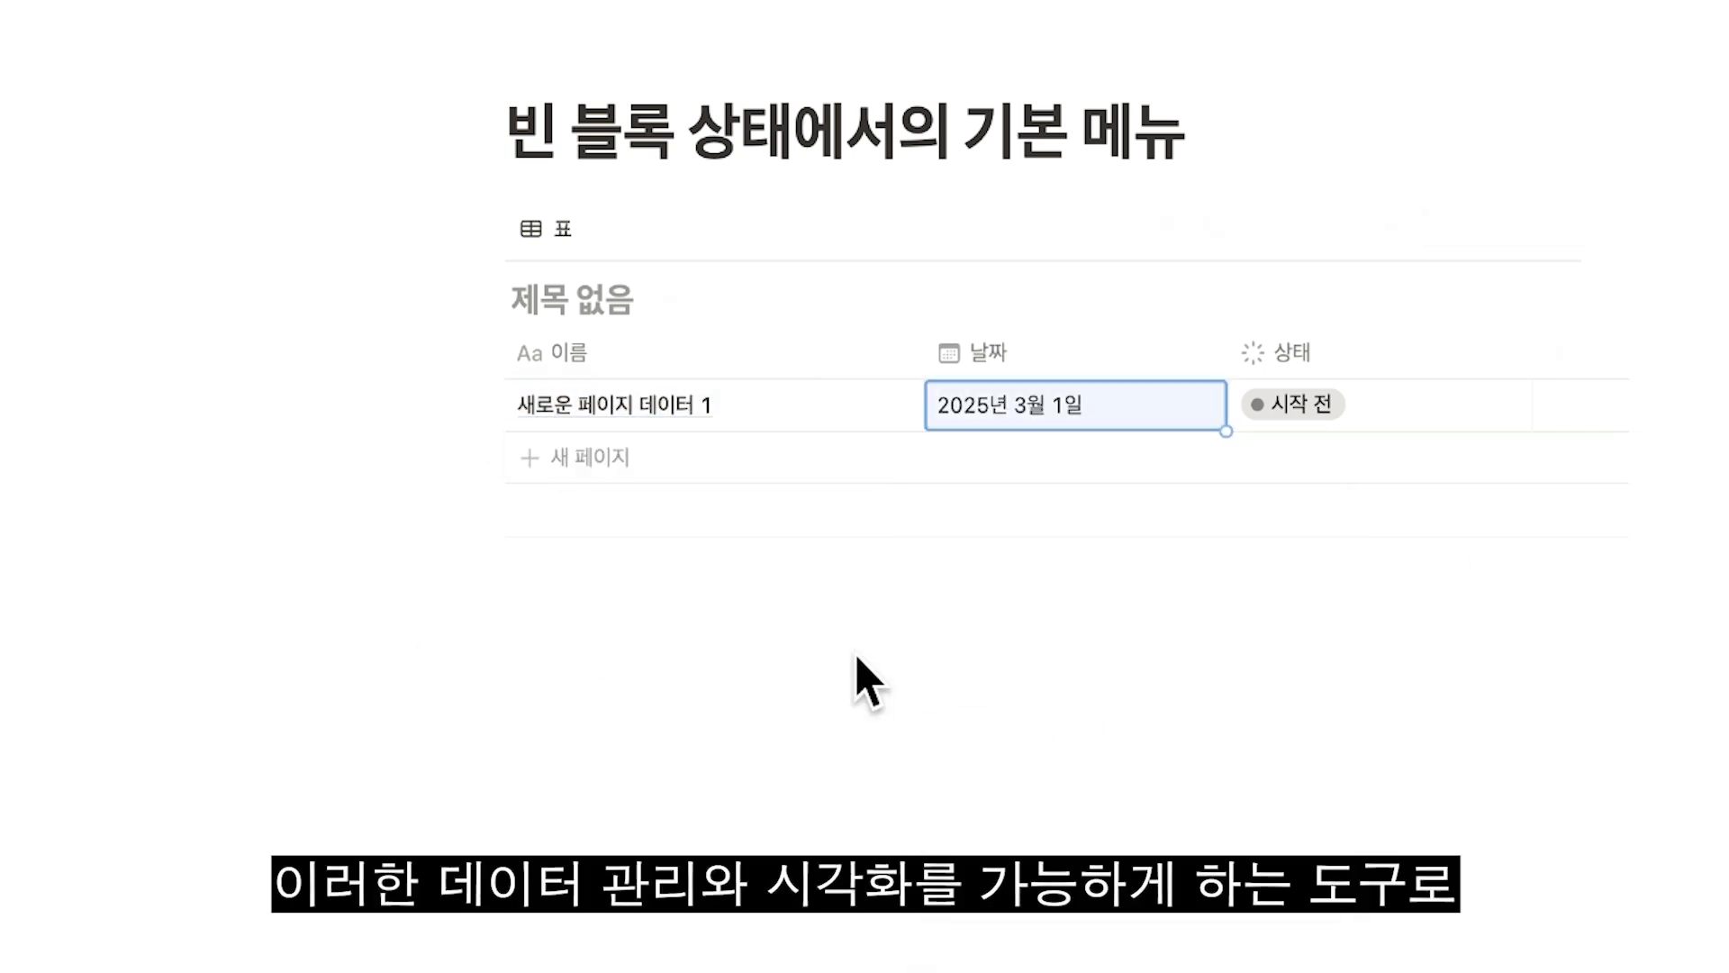
# Add a second database page named 새로운 페이지 데이터 2, dated 2025년 3월 20일.
pyautogui.click(615, 462)
pyautogui.write('새로운 페이지 데이터 1')
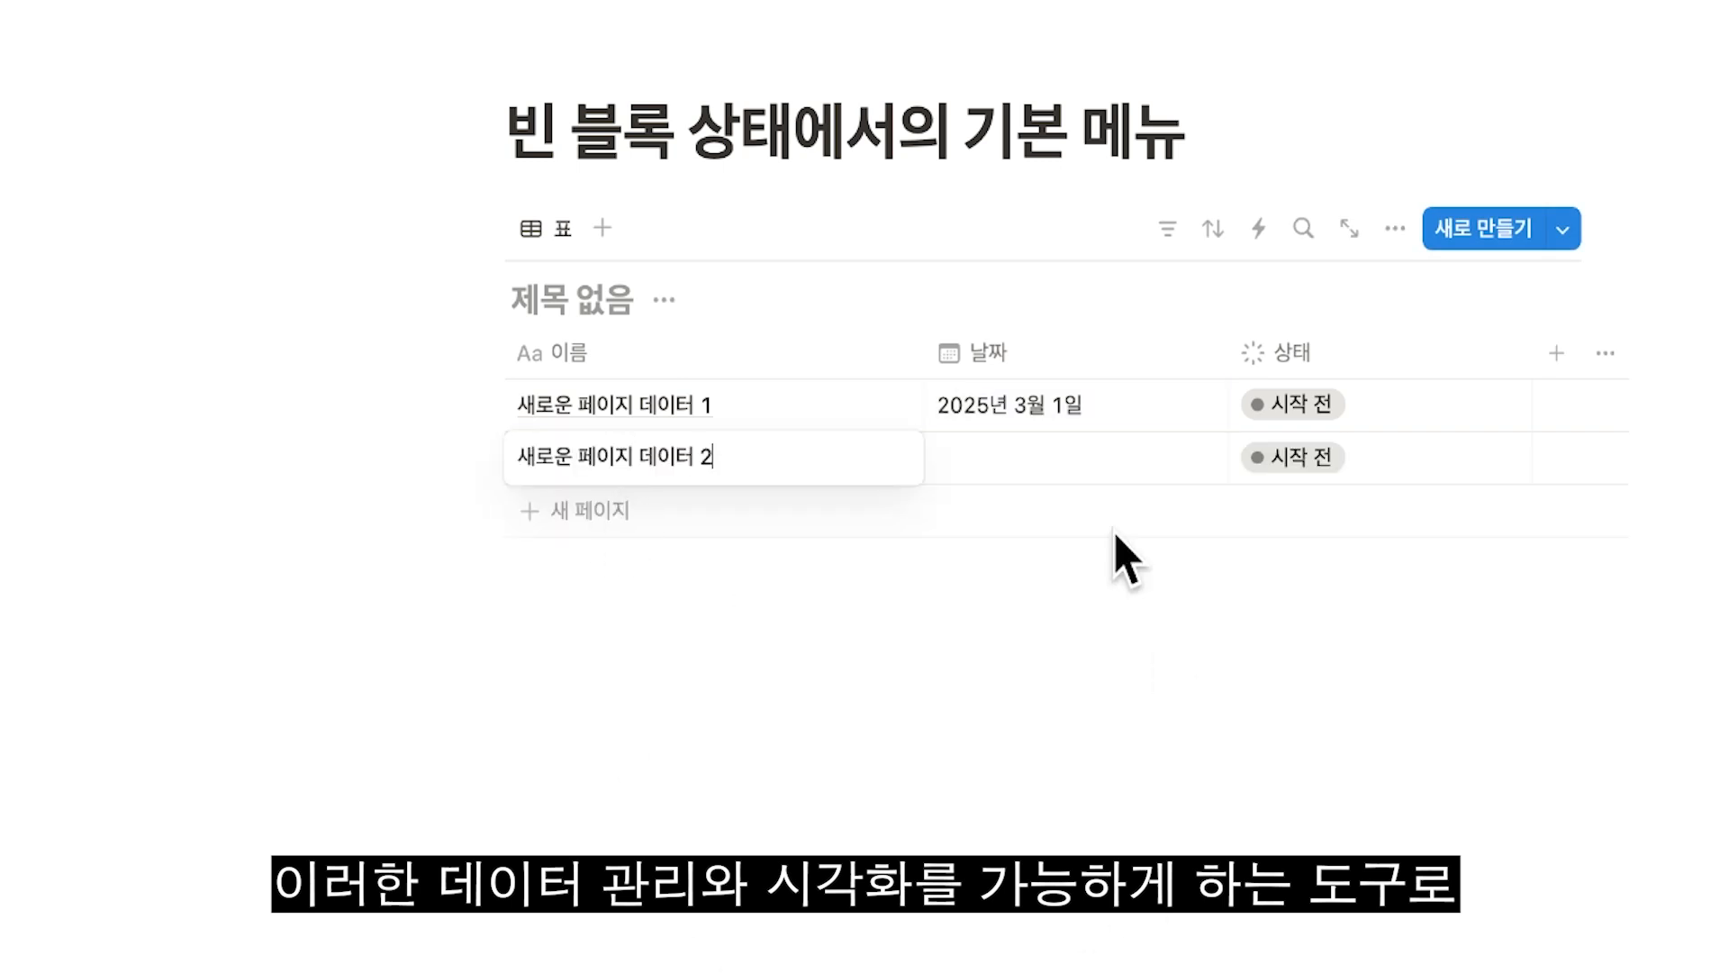
pyautogui.click(1036, 457)
pyautogui.click(1182, 818)
# Add a third database page named 새로운 페이지 데이터 3, dated 2025년 3월 17일.
pyautogui.click(603, 510)
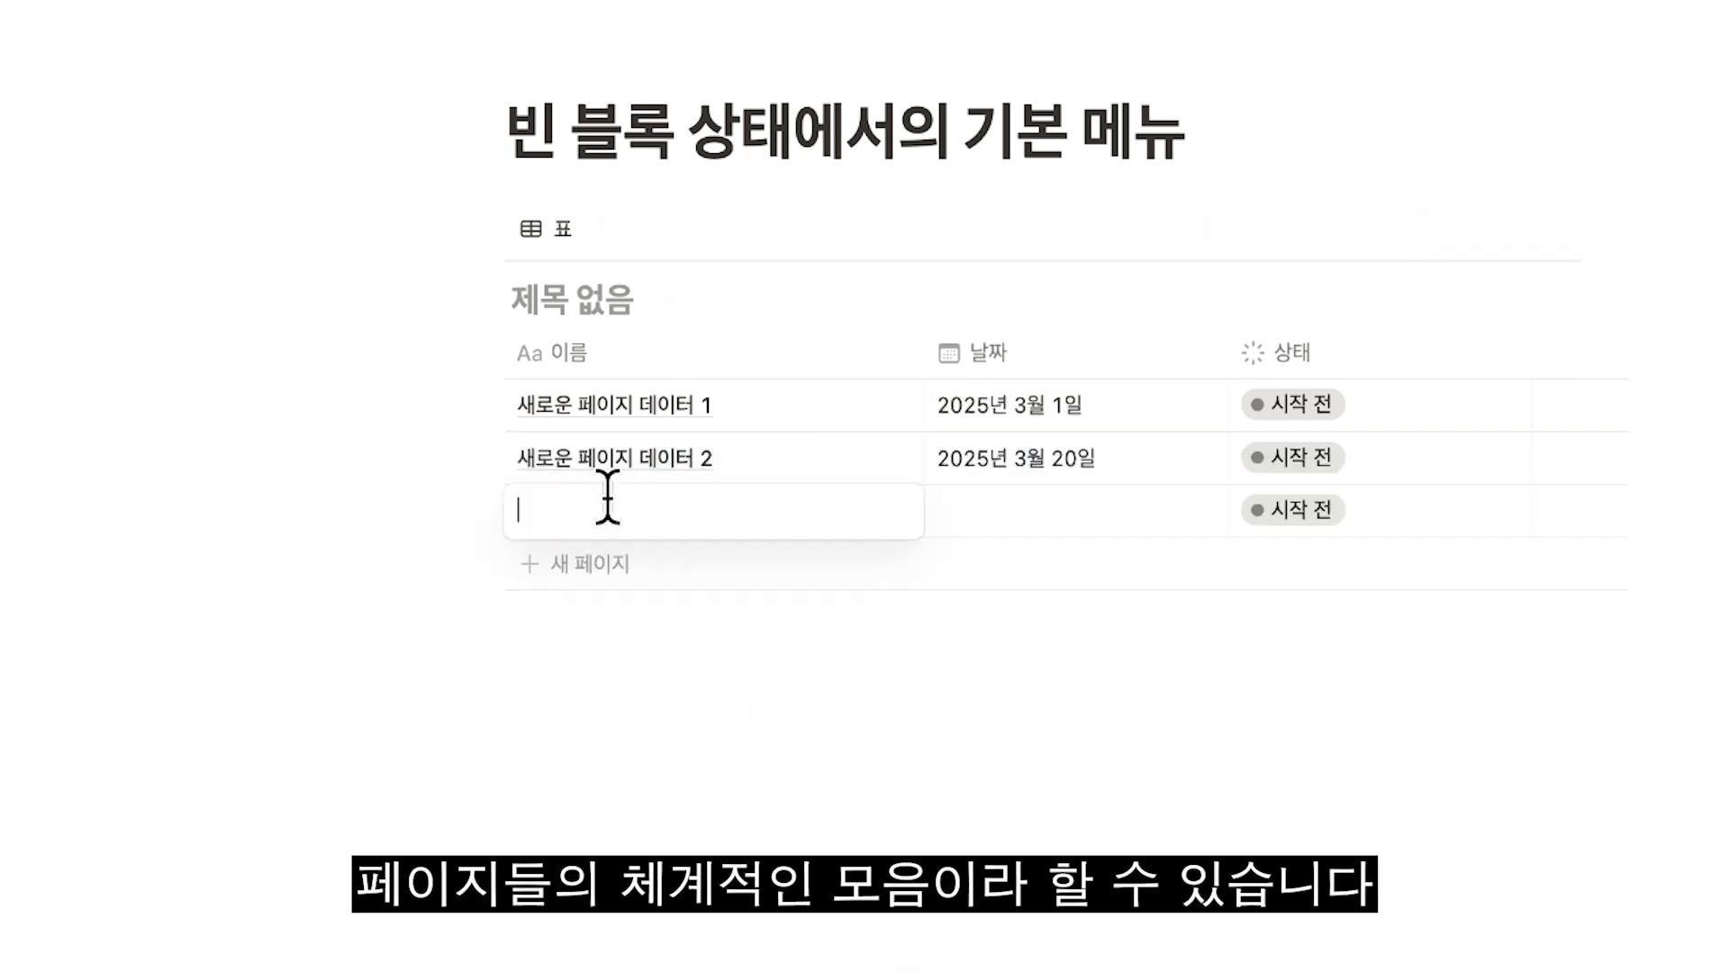
pyautogui.write('새로운 페이지 데이터 1')
pyautogui.click(1072, 527)
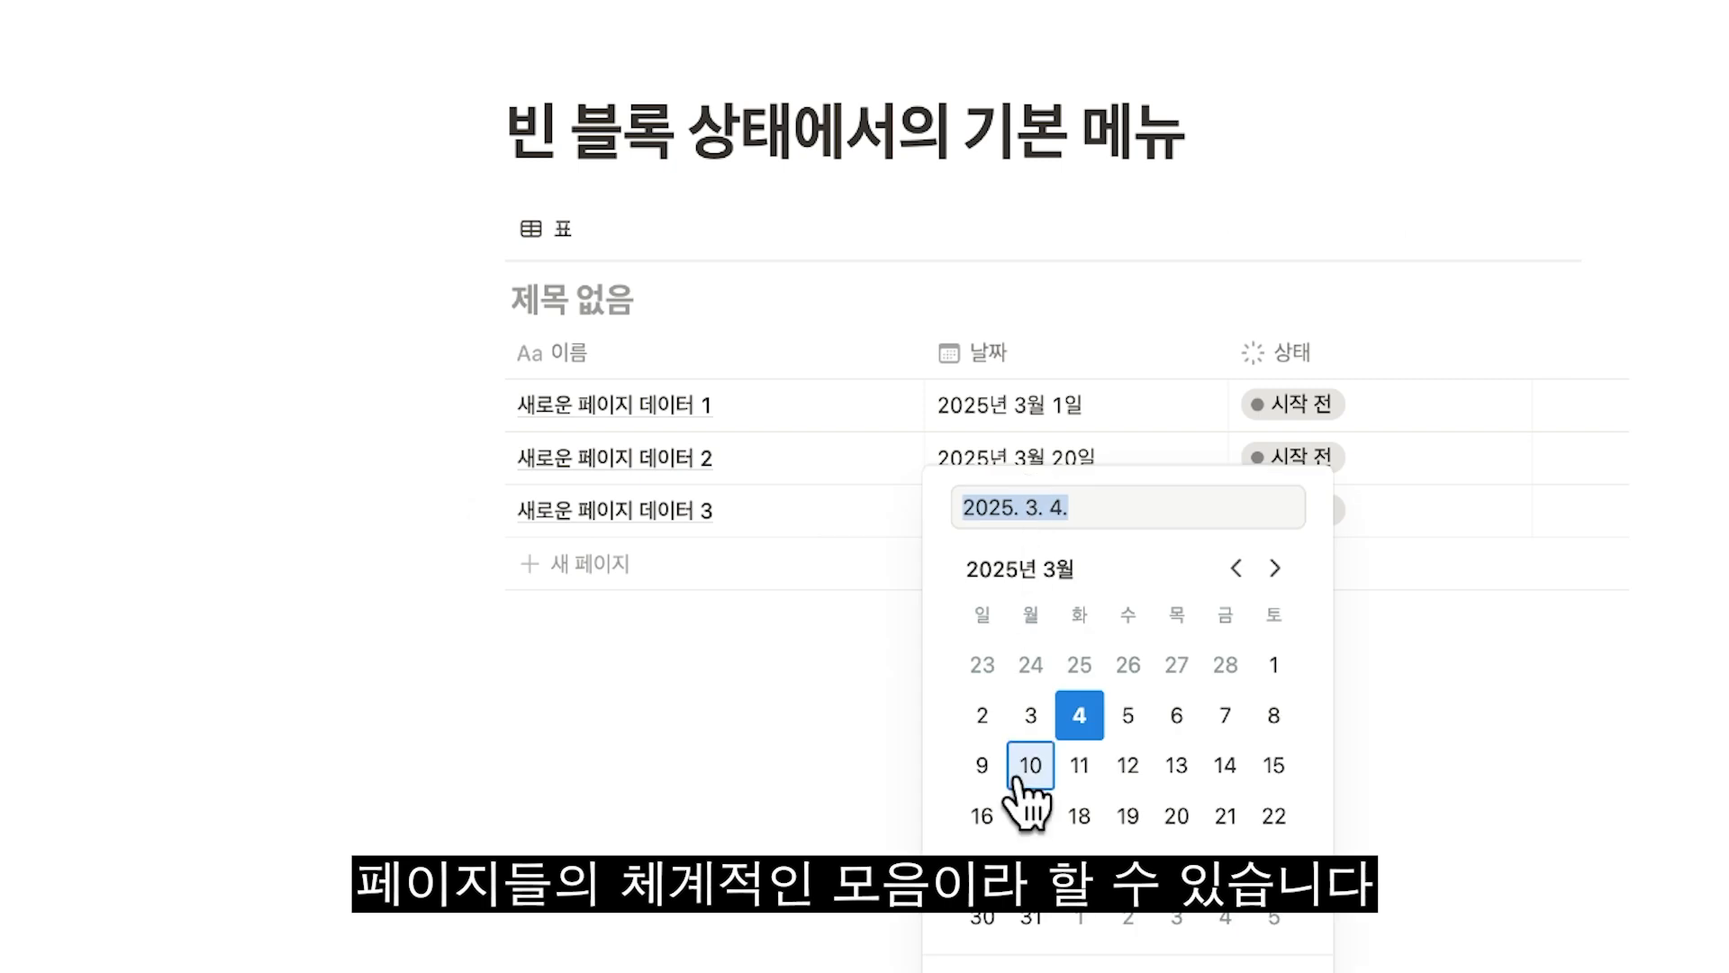
pyautogui.click(1018, 816)
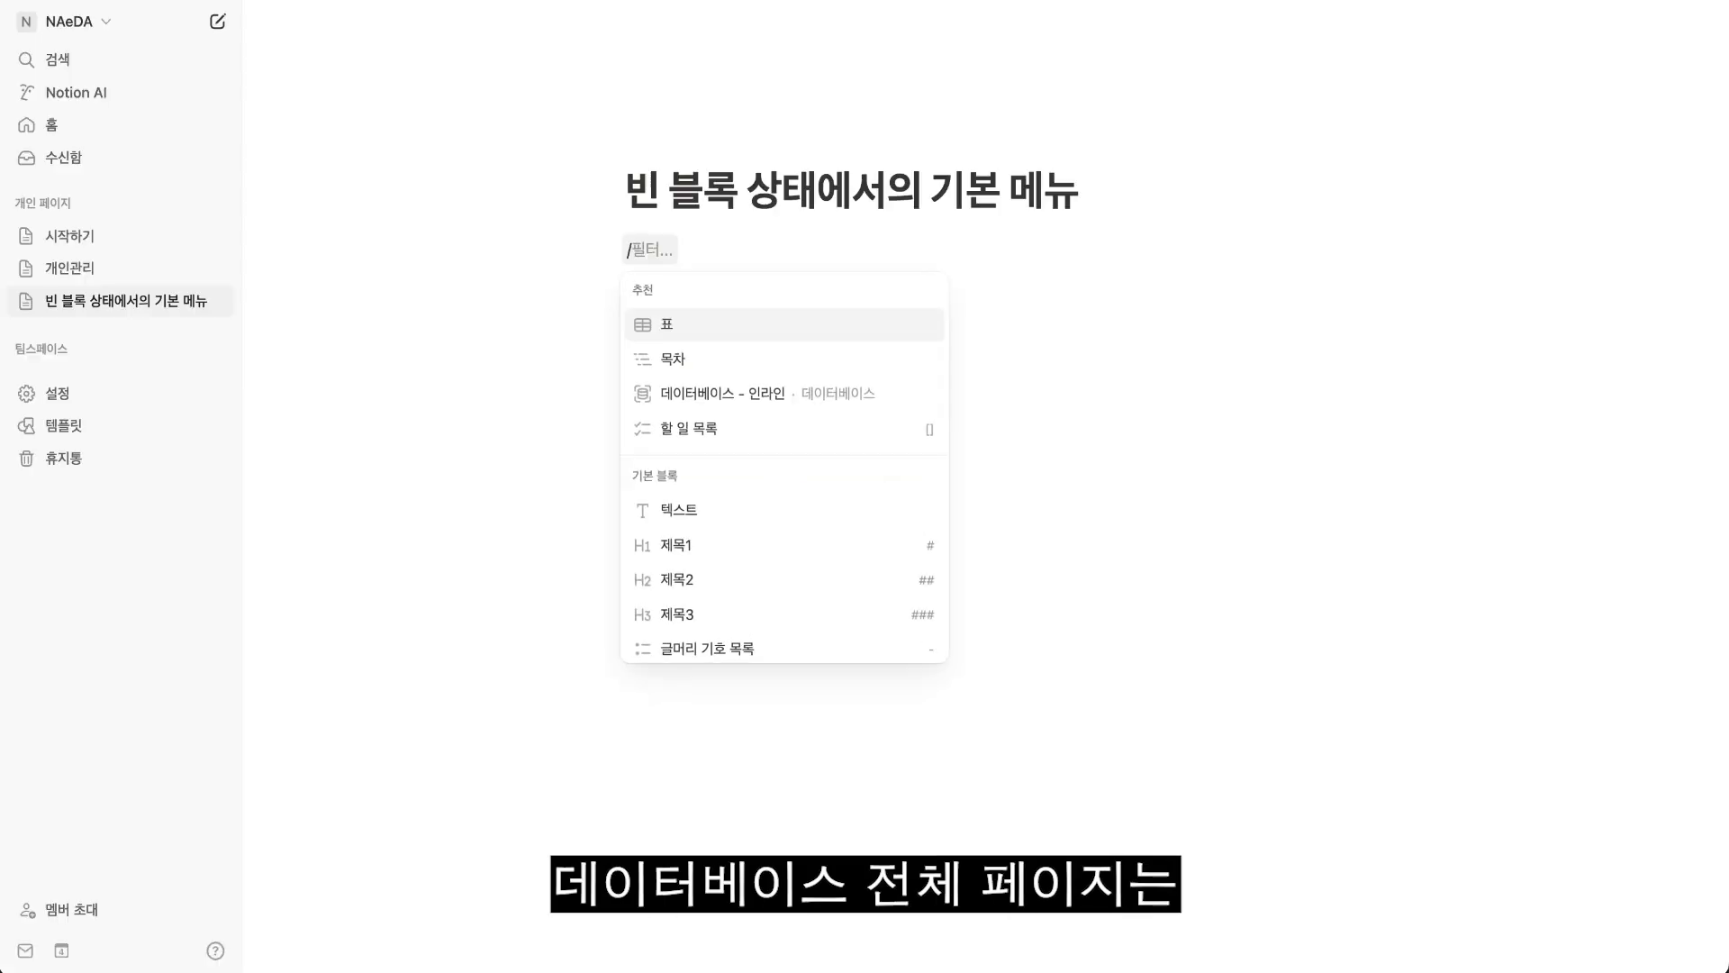
# Insert a 데이터베이스 - 전체 페이지 block, dismiss the new-database setup and title the page 전체 페이지 데이터.
pyautogui.write('터')
pyautogui.press('Down')
pyautogui.press('Return')
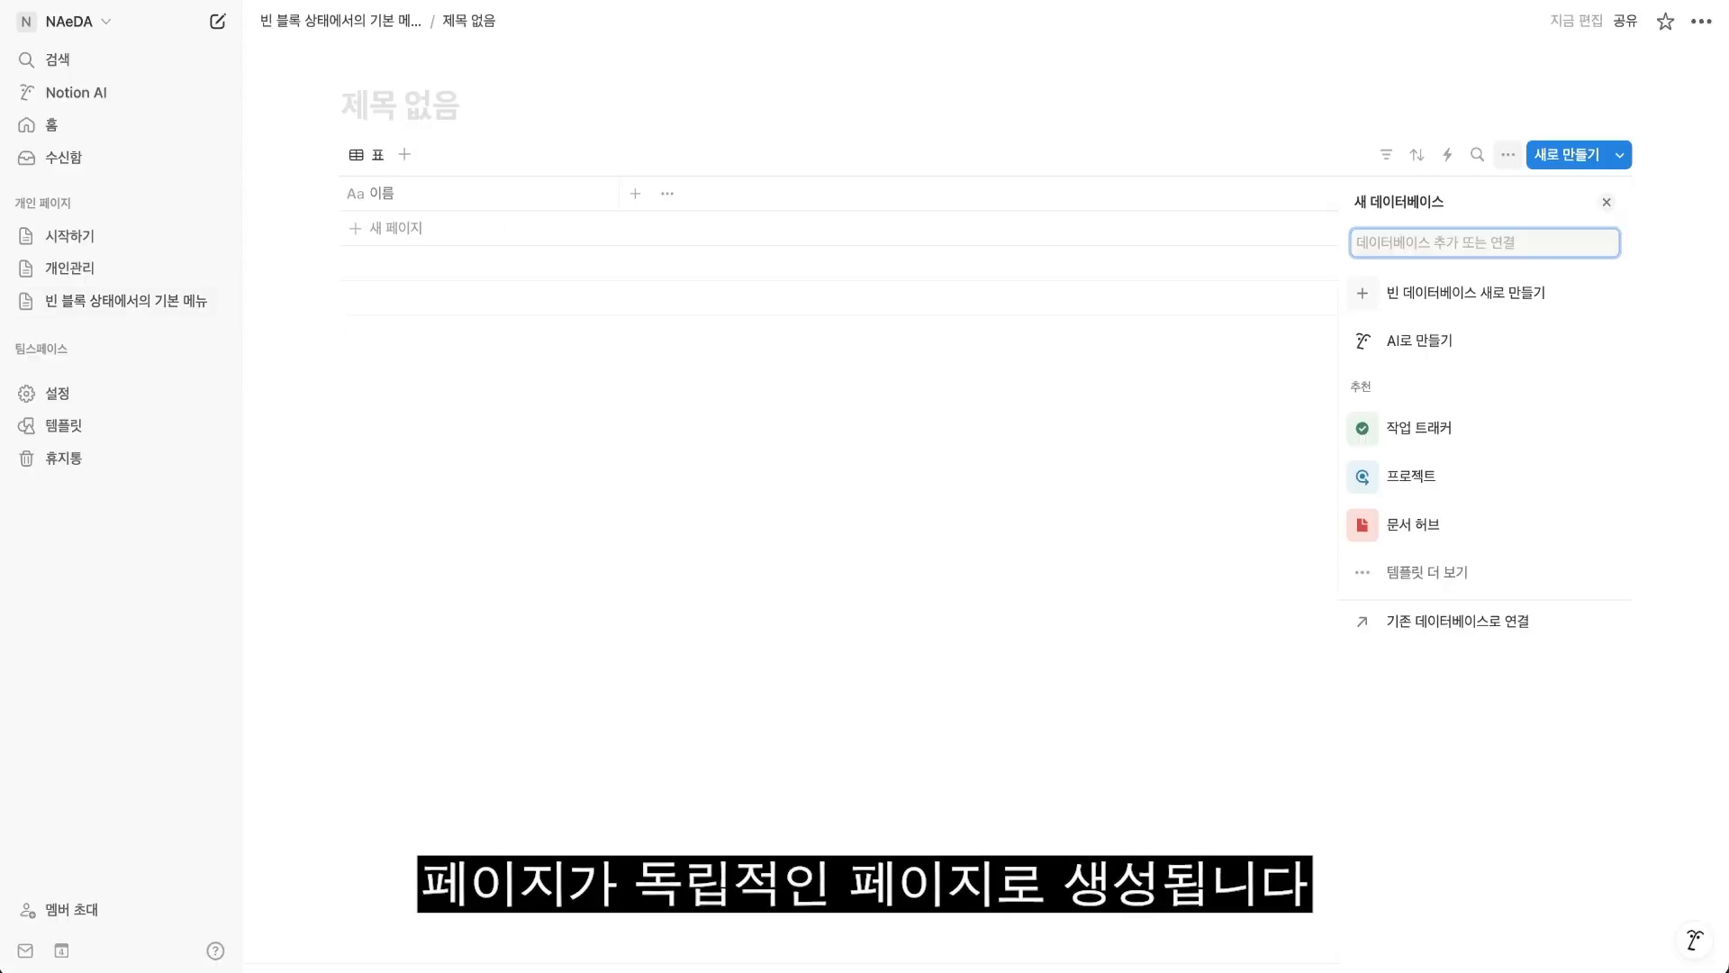
pyautogui.press('Escape')
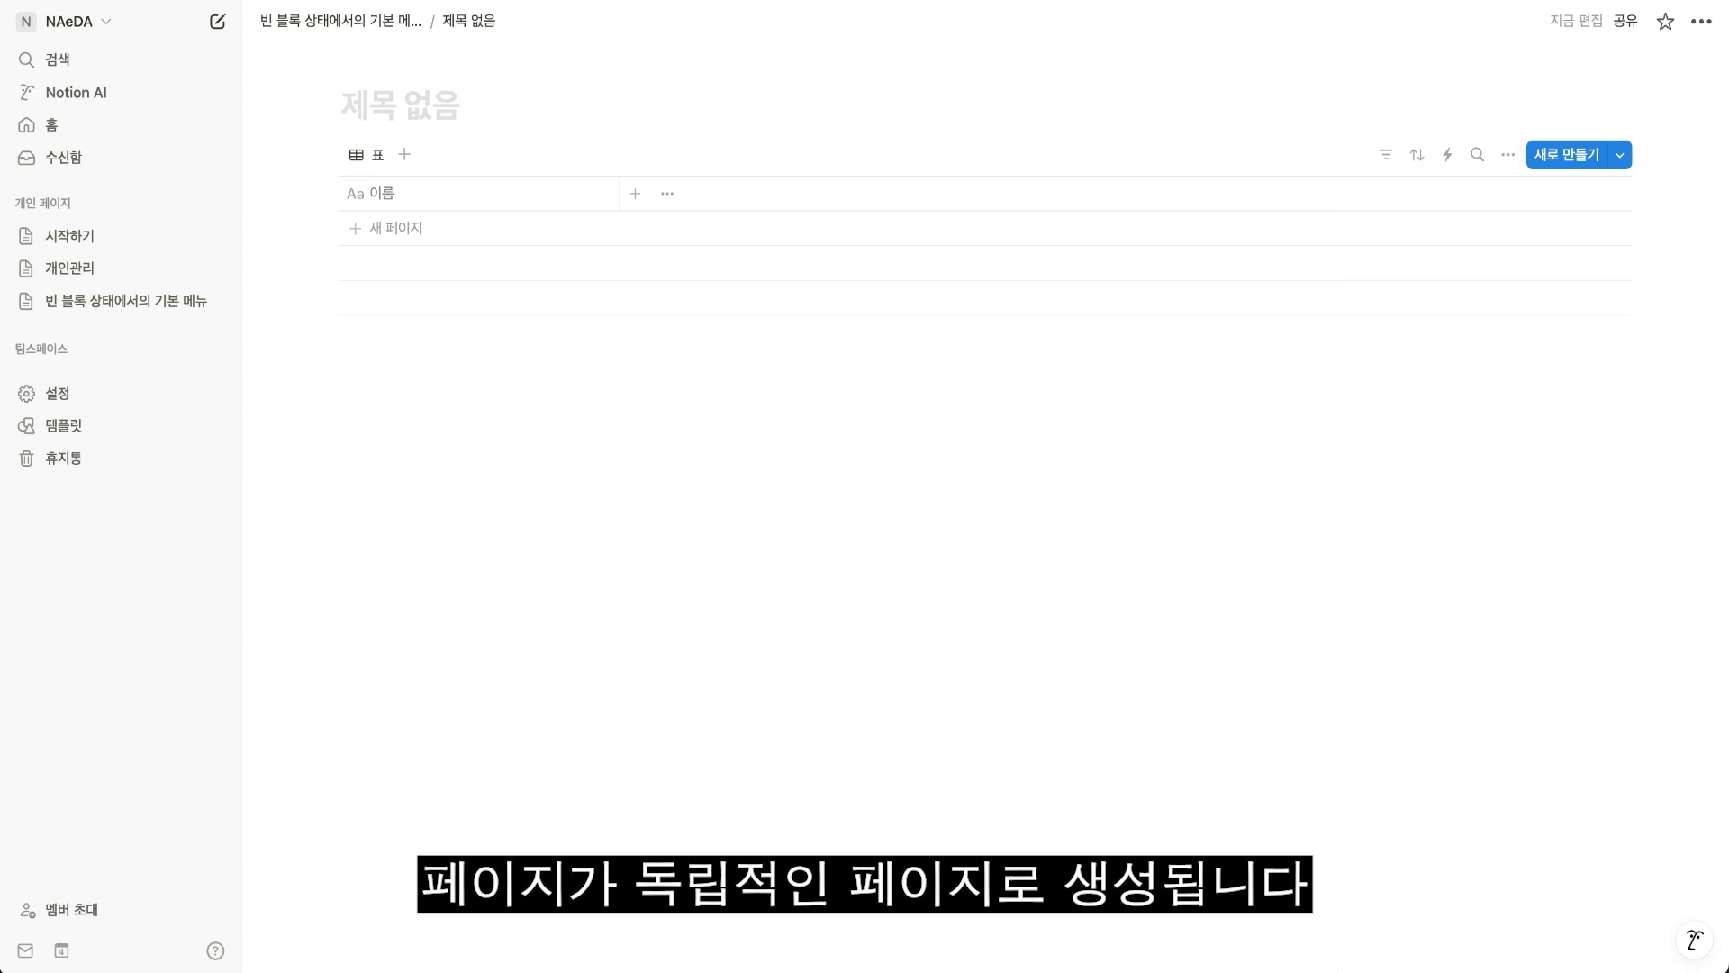
pyautogui.write('전체')
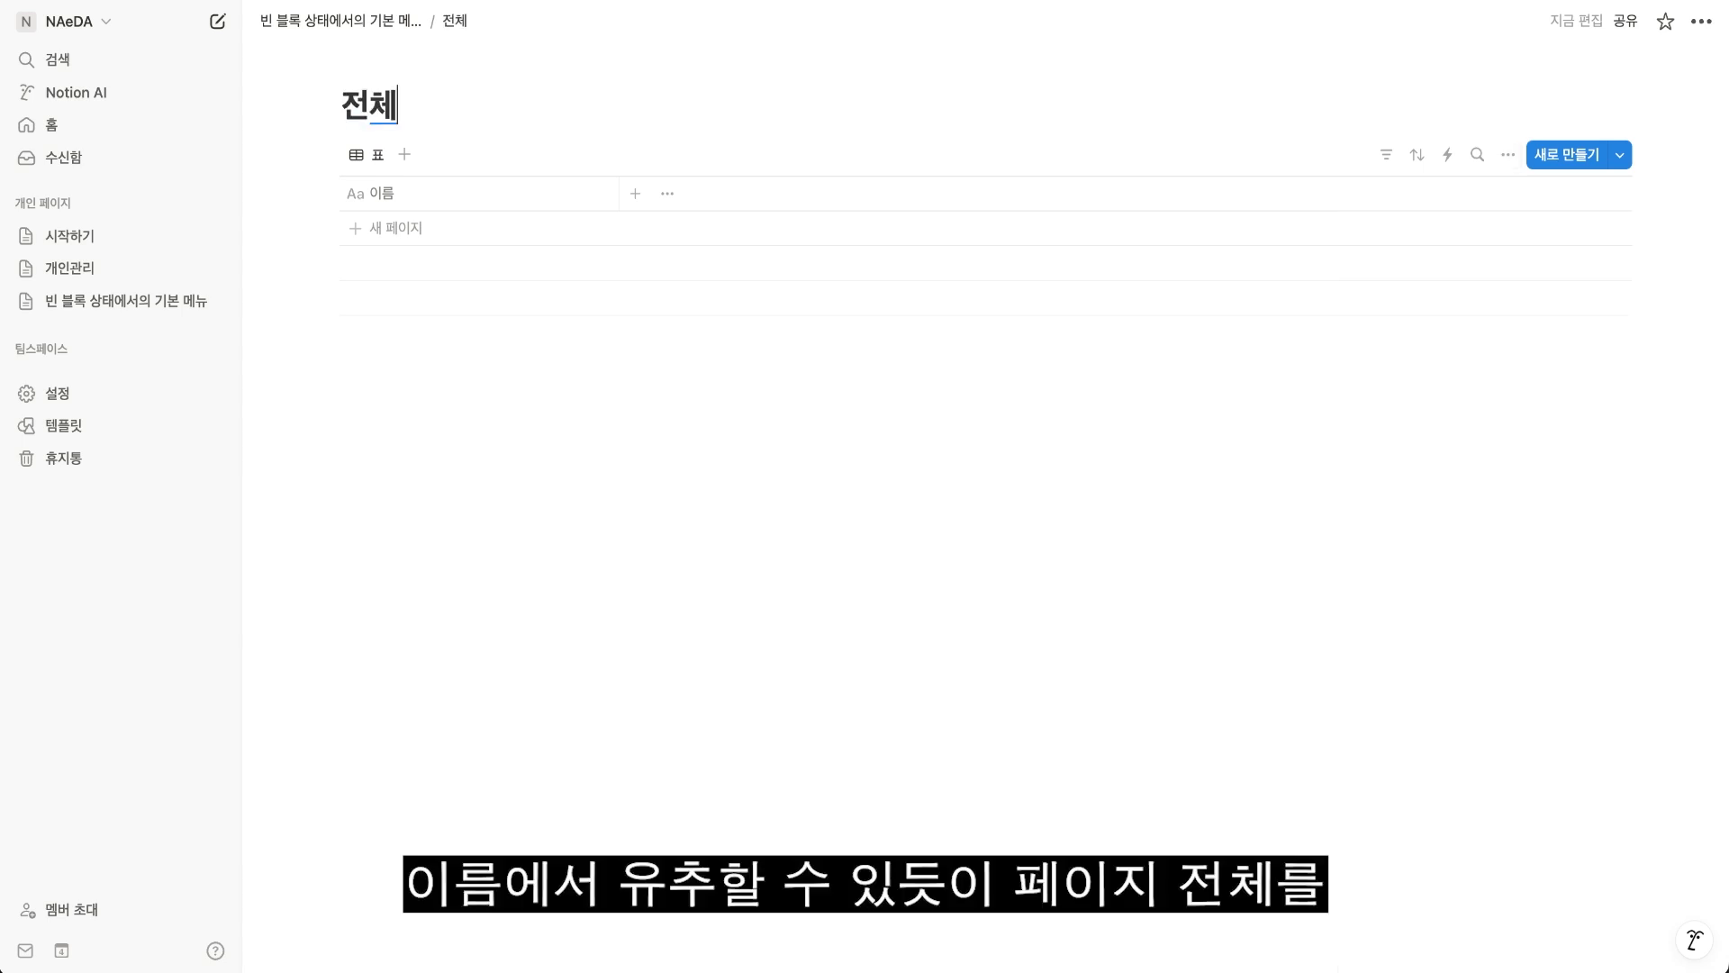
pyautogui.write(' 페이지 데이터')
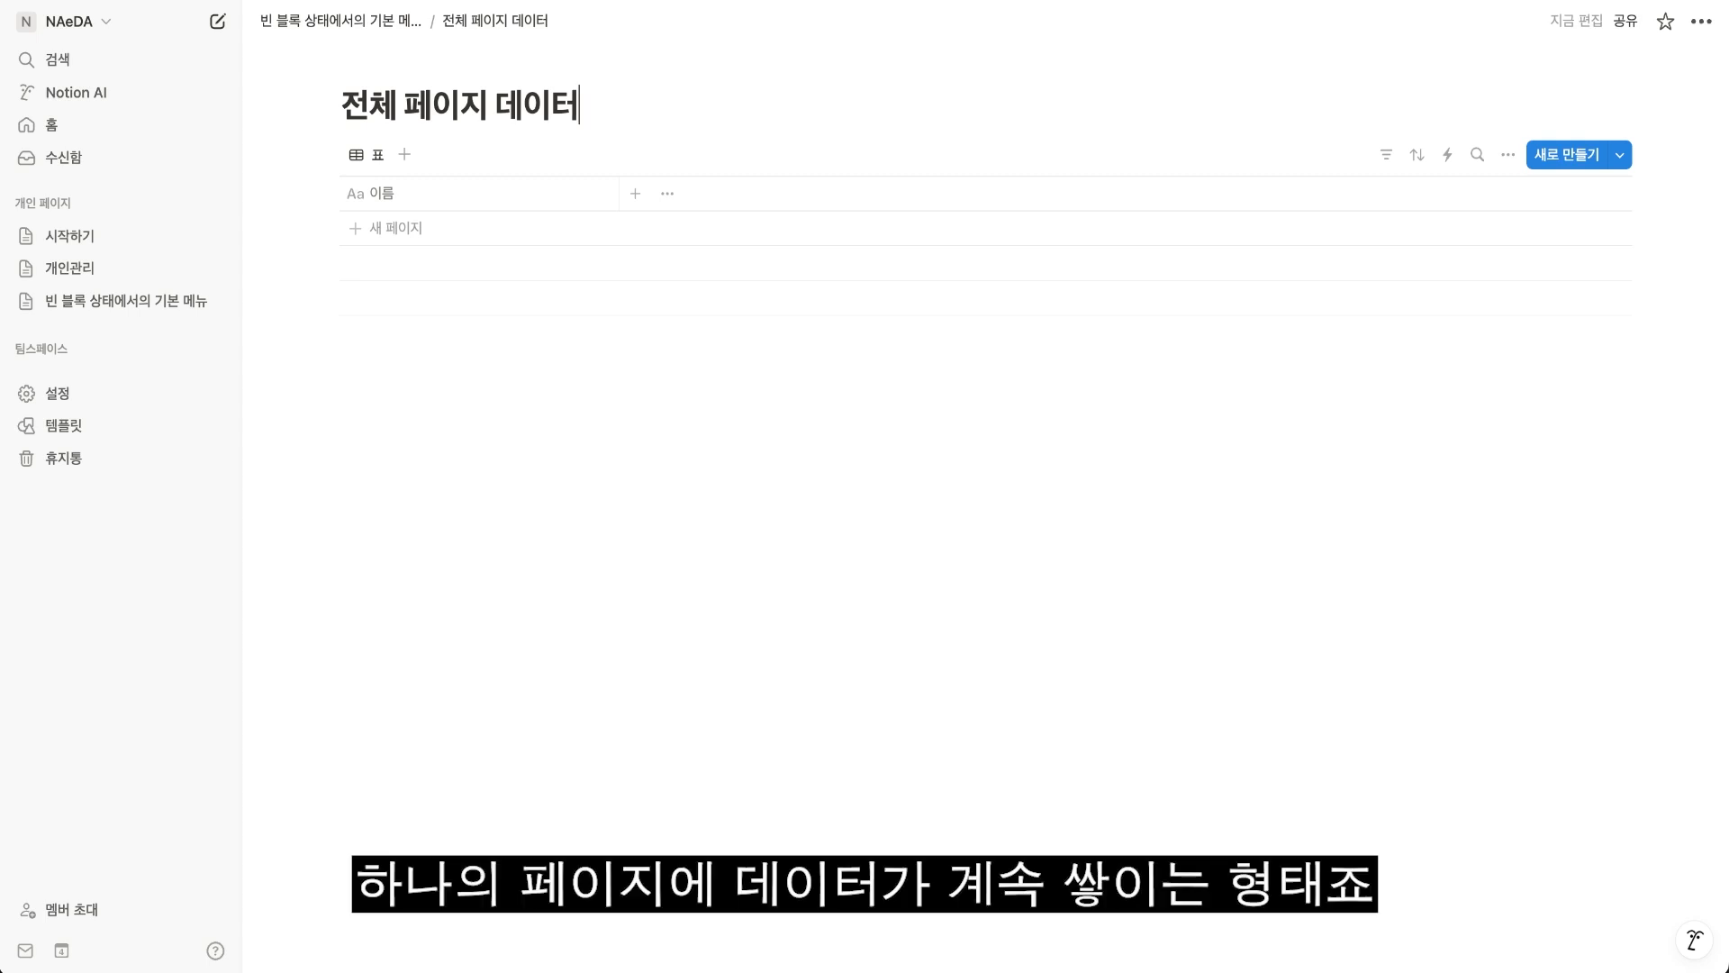
pyautogui.moveTo(421, 378); pyautogui.dragTo(892, 618)
pyautogui.moveTo(1470, 841); pyautogui.dragTo(355, 89)
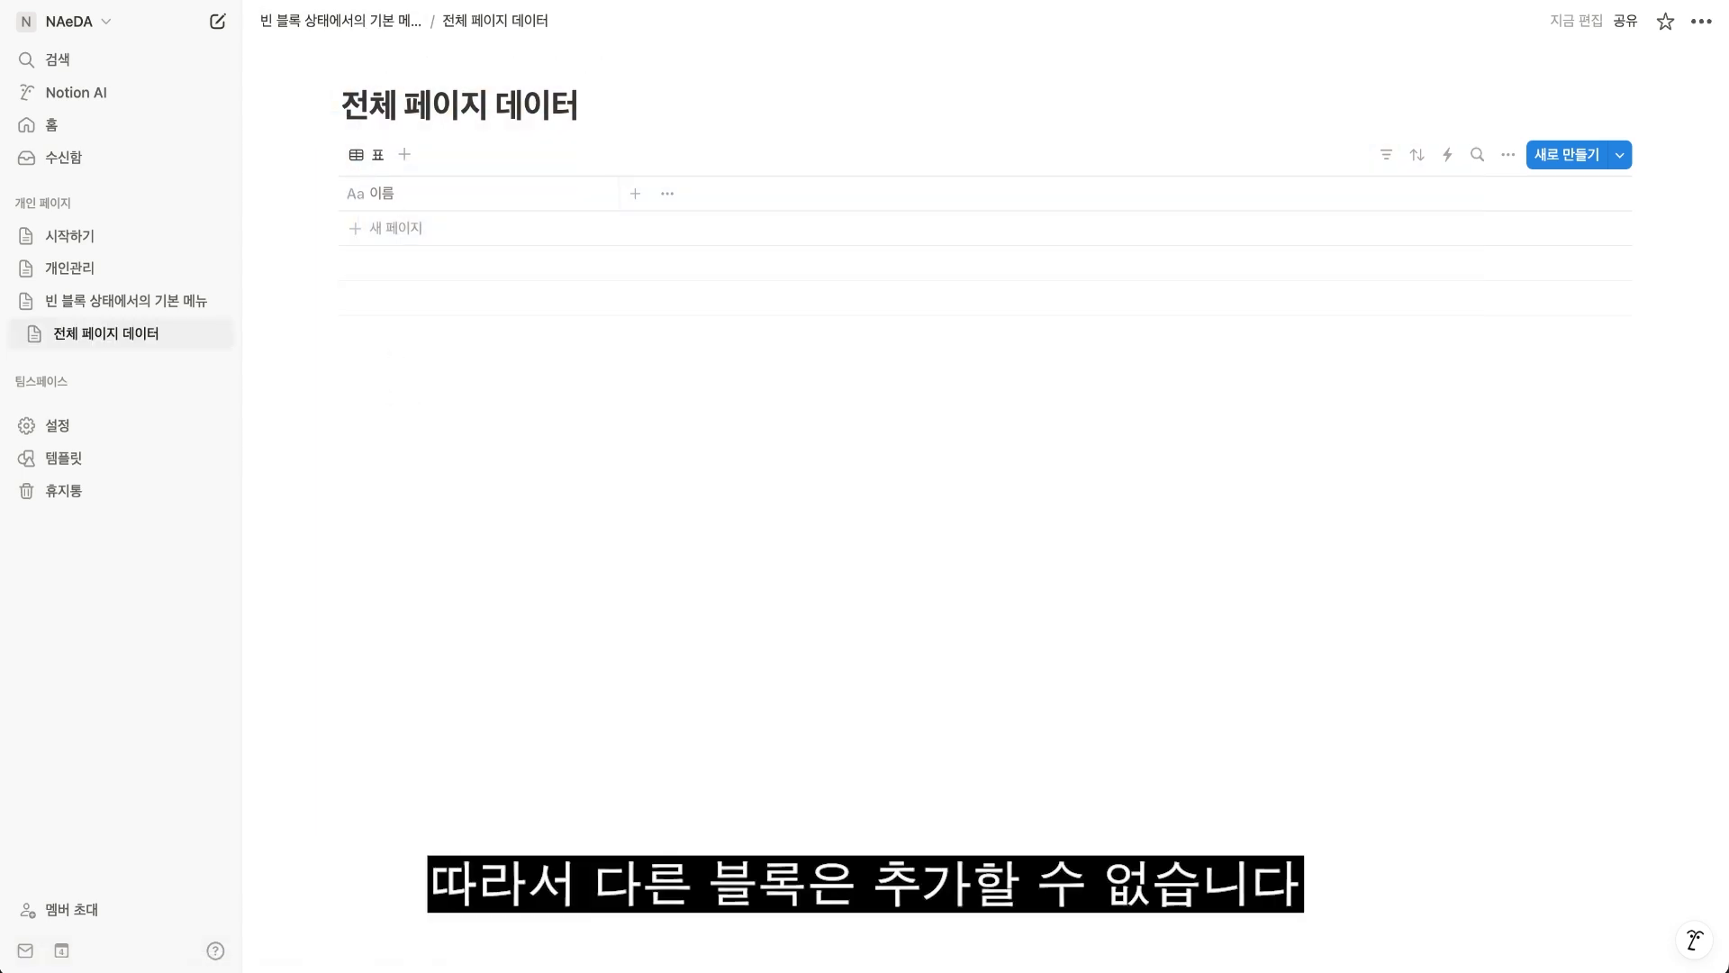
# Return to the parent page and insert an empty 데이터베이스 - 인라인 block below the 전체 페이지 데이터 link.
pyautogui.click(369, 36)
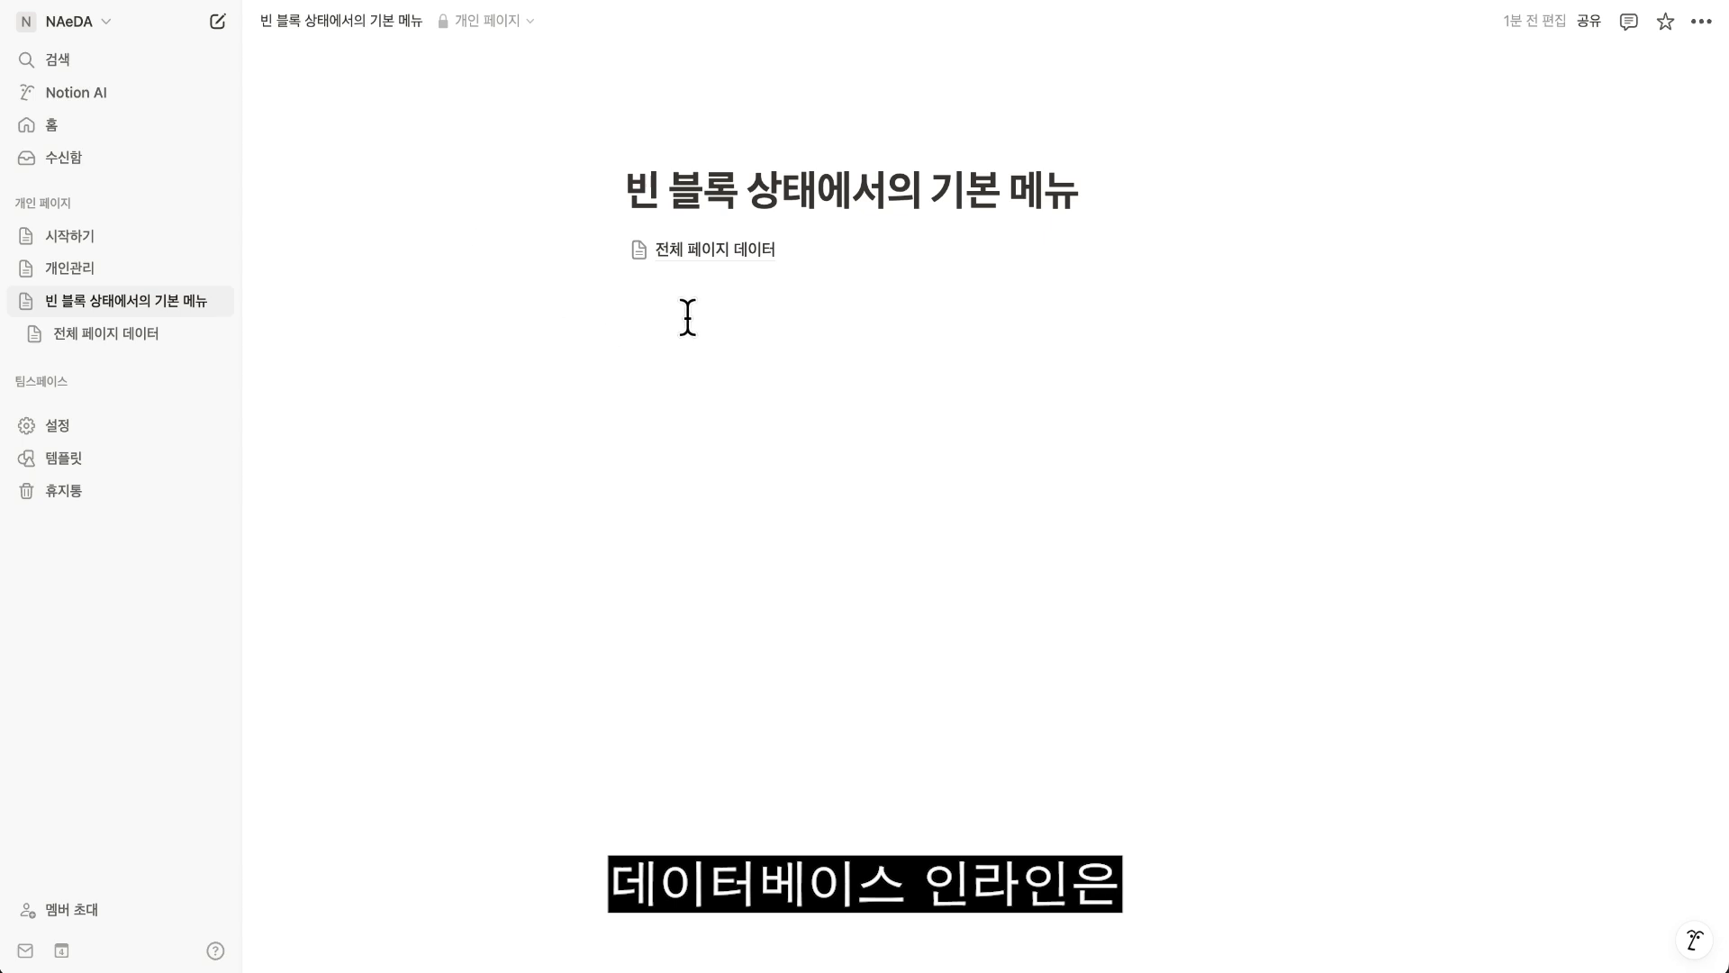
pyautogui.click(636, 298)
pyautogui.write('/데')
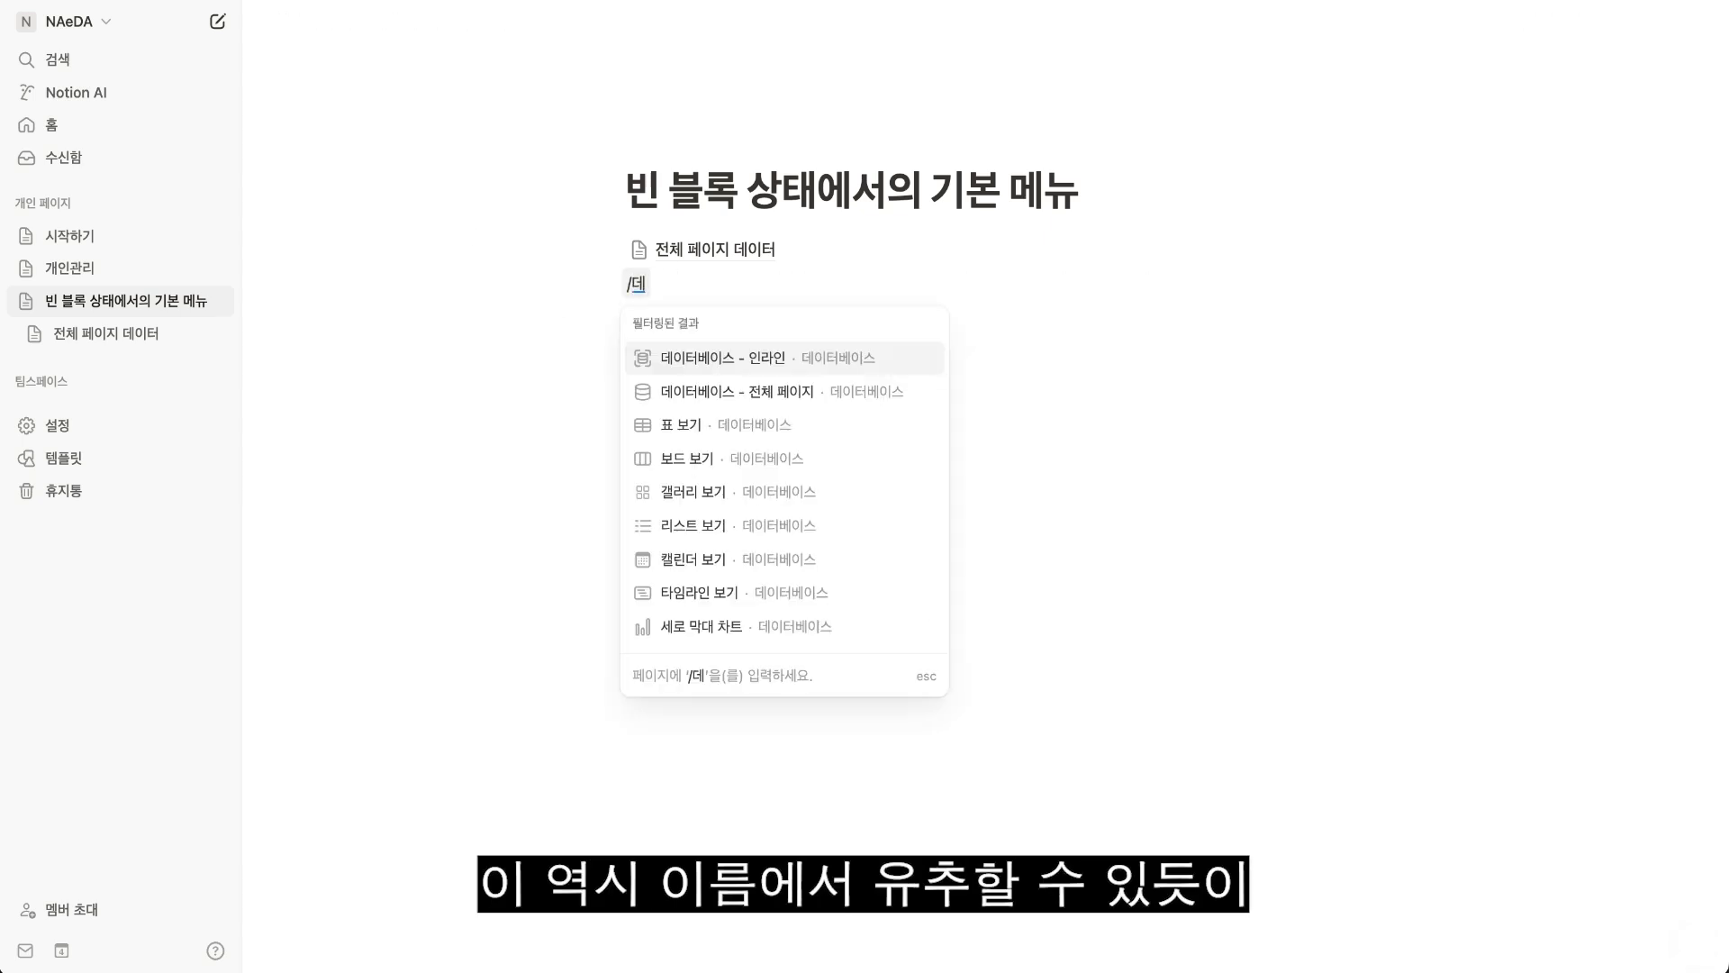
pyautogui.press('Return')
pyautogui.click(805, 797)
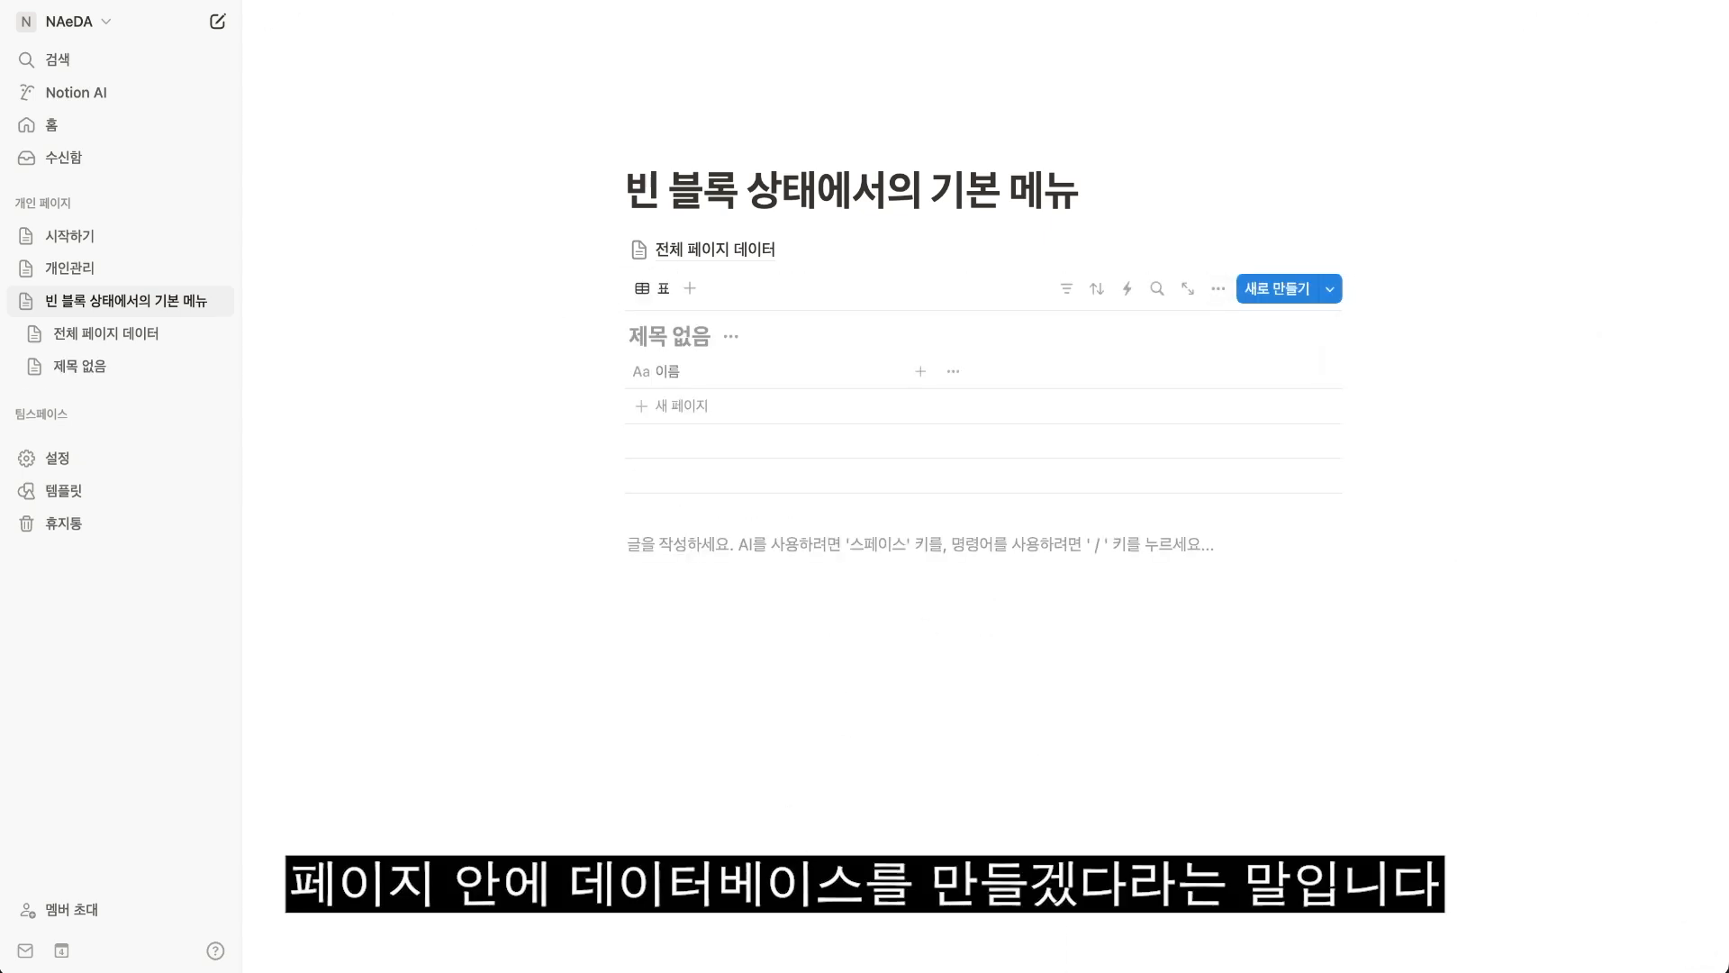
# Insert a 할 일 목록 block below the inline database with the text 할 일 1.
pyautogui.write('/해')
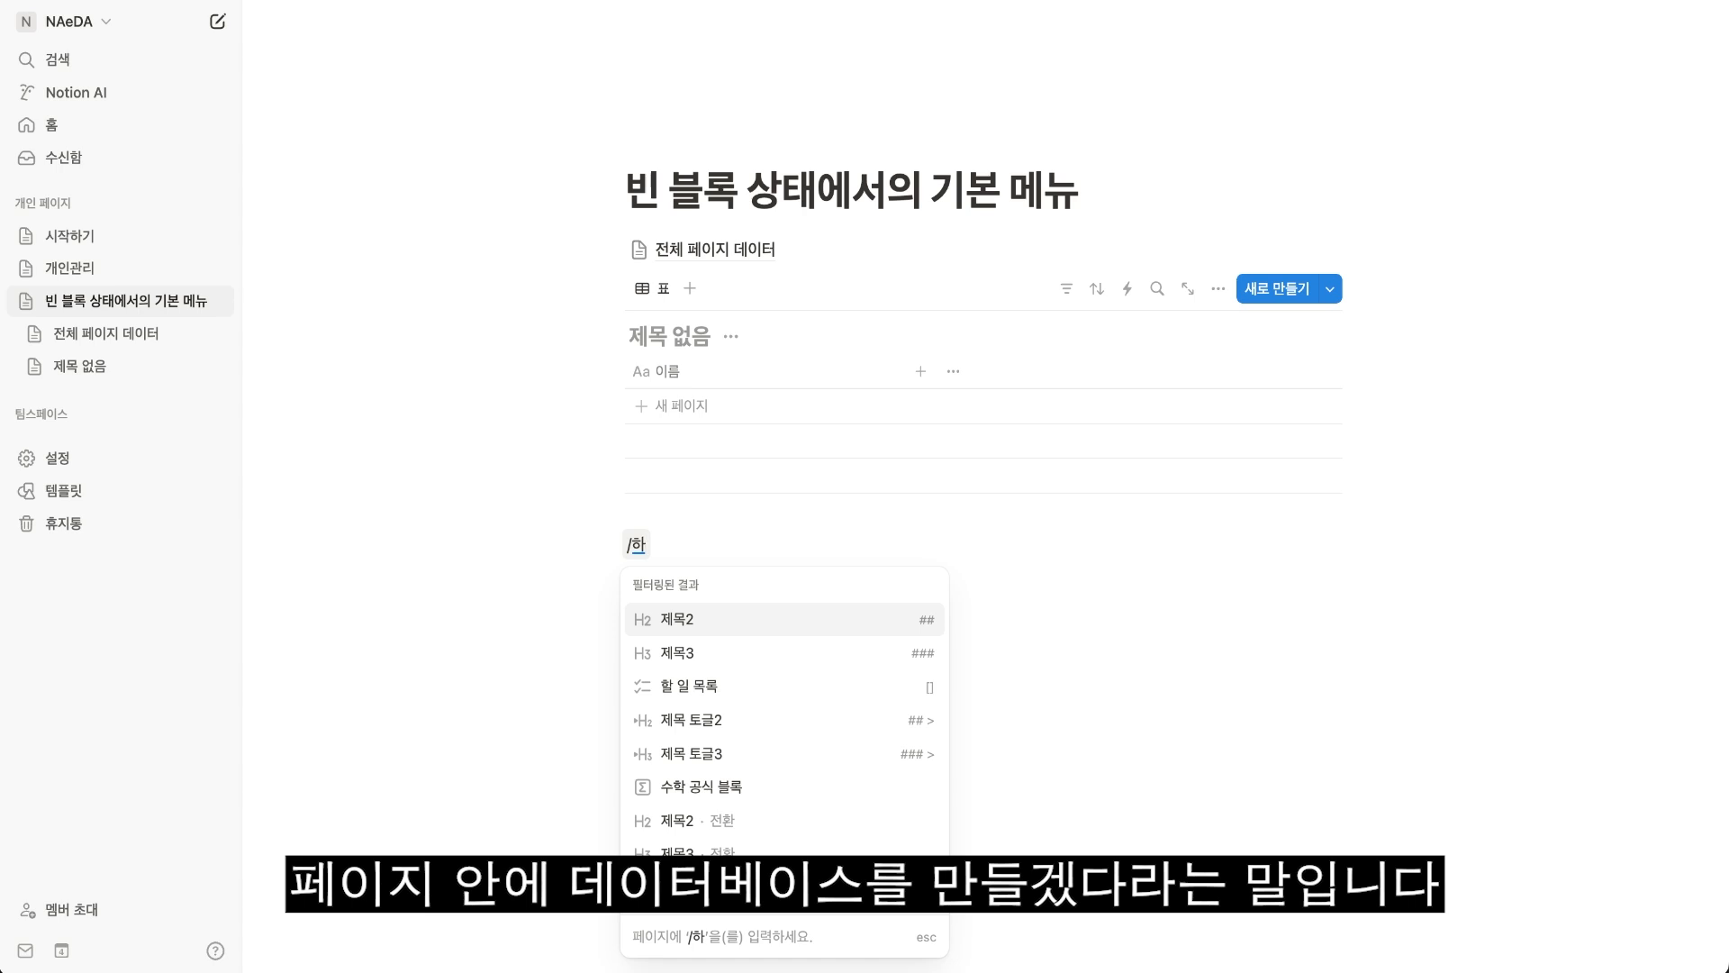
pyautogui.write('ㄹ이')
pyautogui.press('Return')
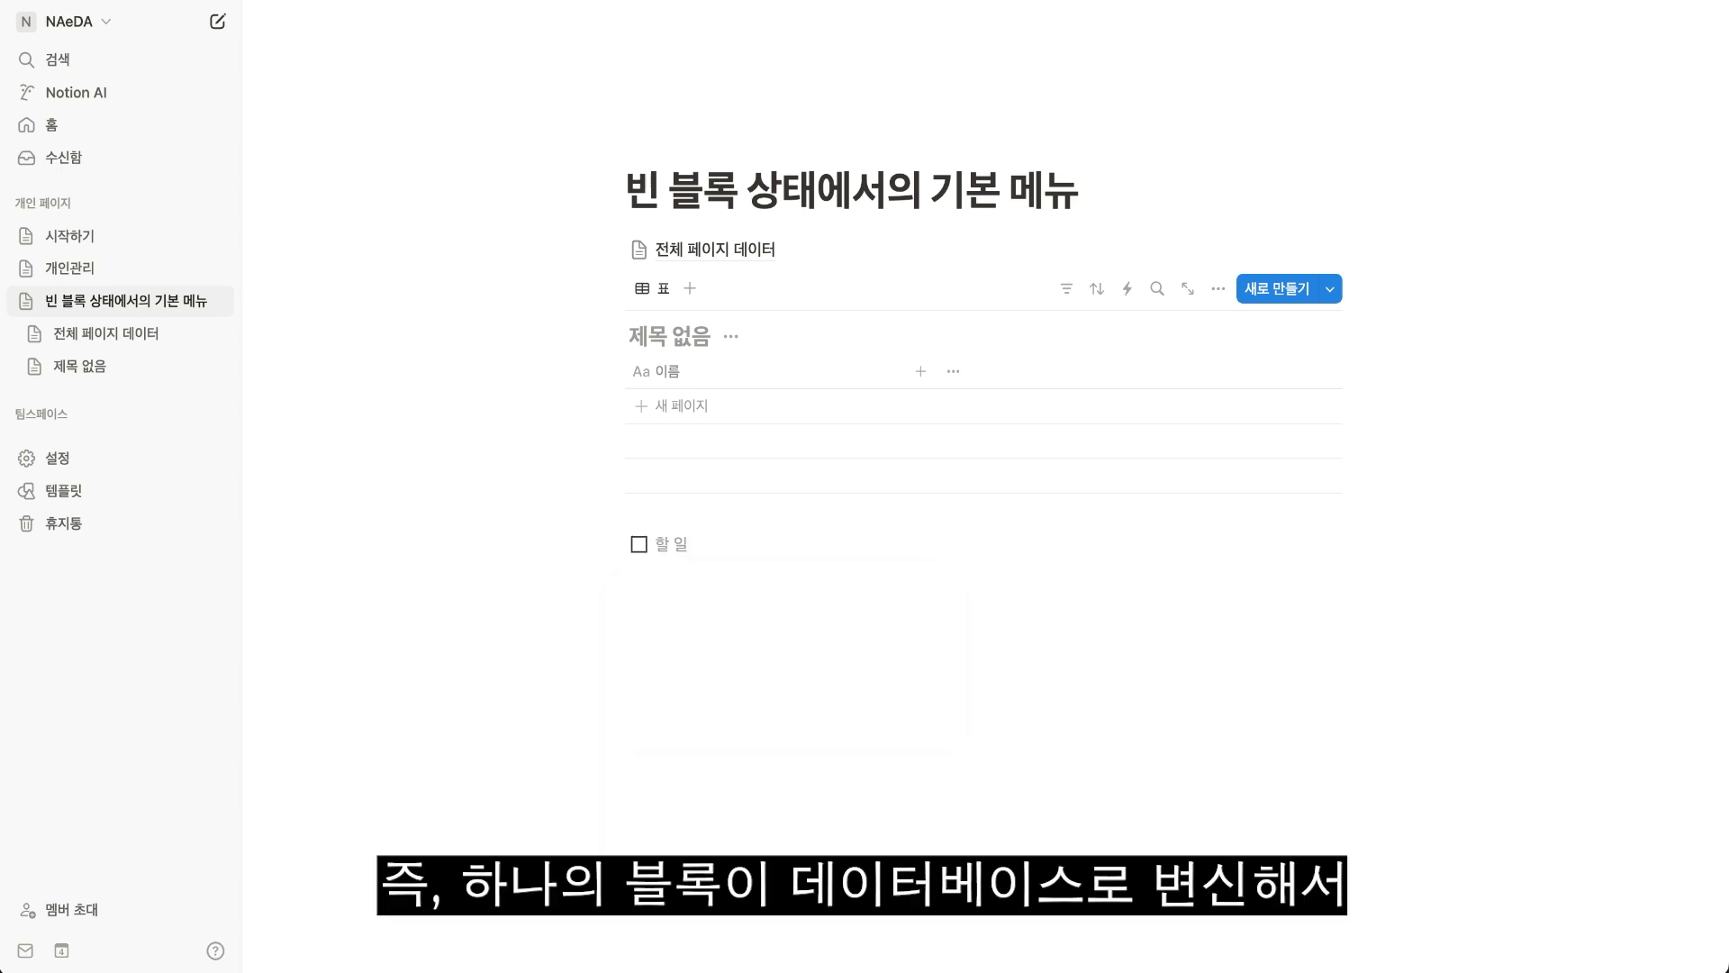
pyautogui.write('할 일 1')
pyautogui.press('Return')
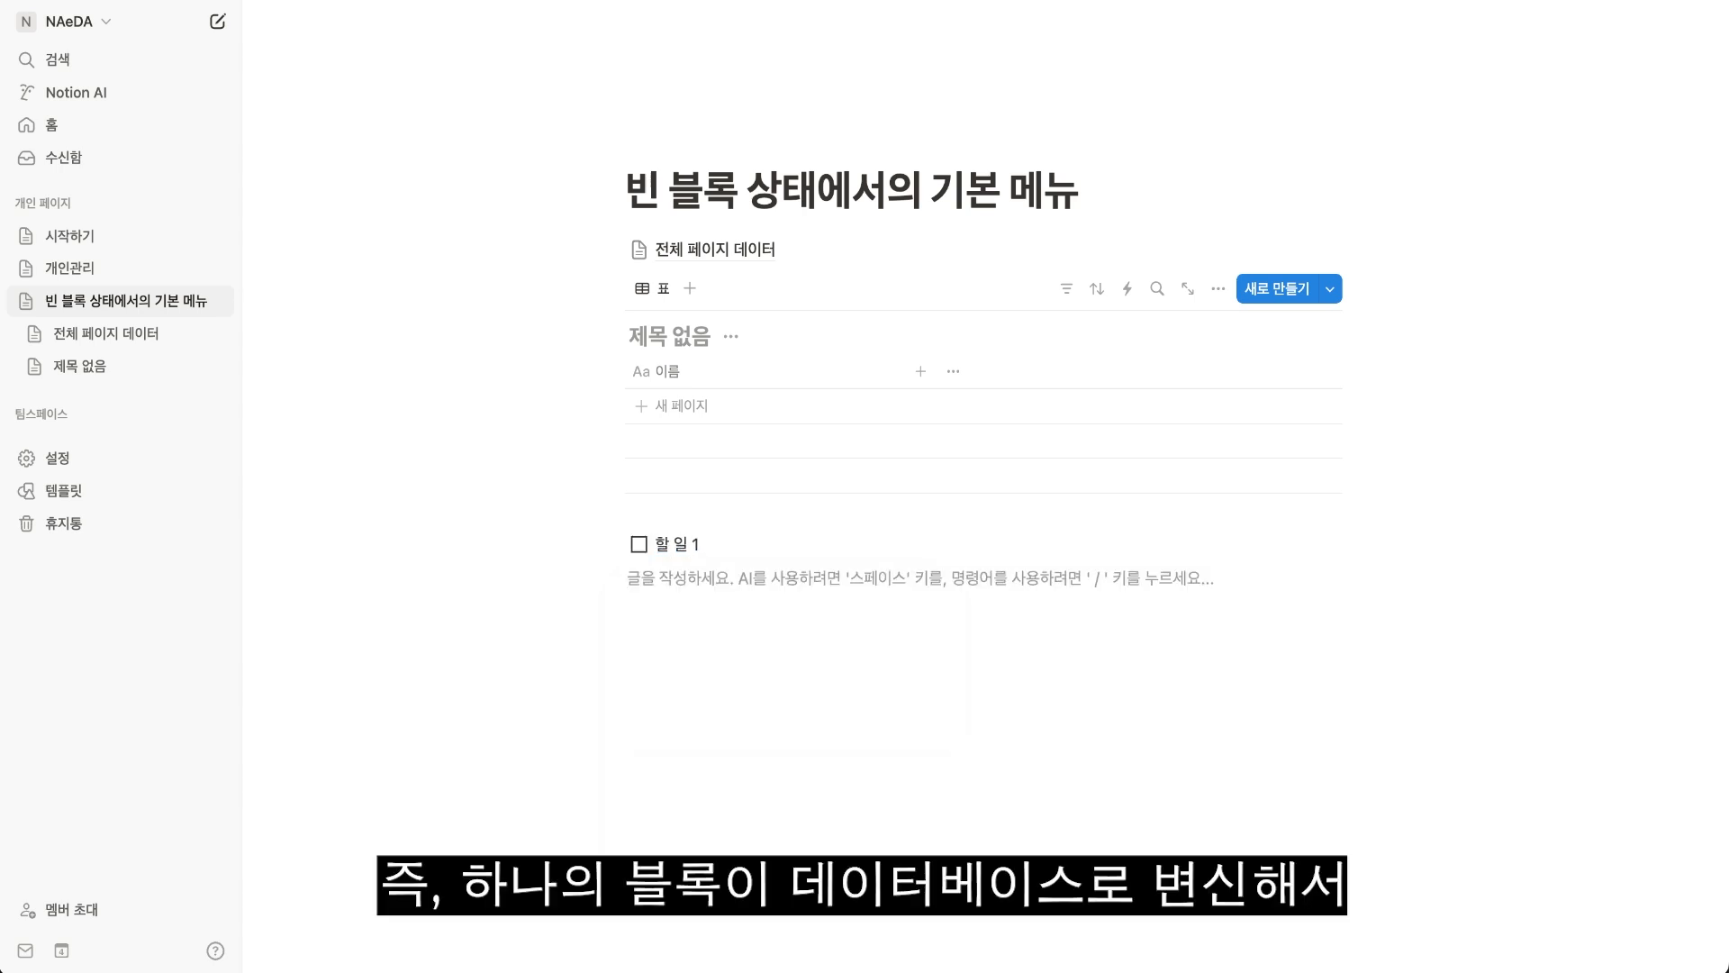
# Insert a simple 표 block directly below the 할 일 1 to-do.
pyautogui.write('/')
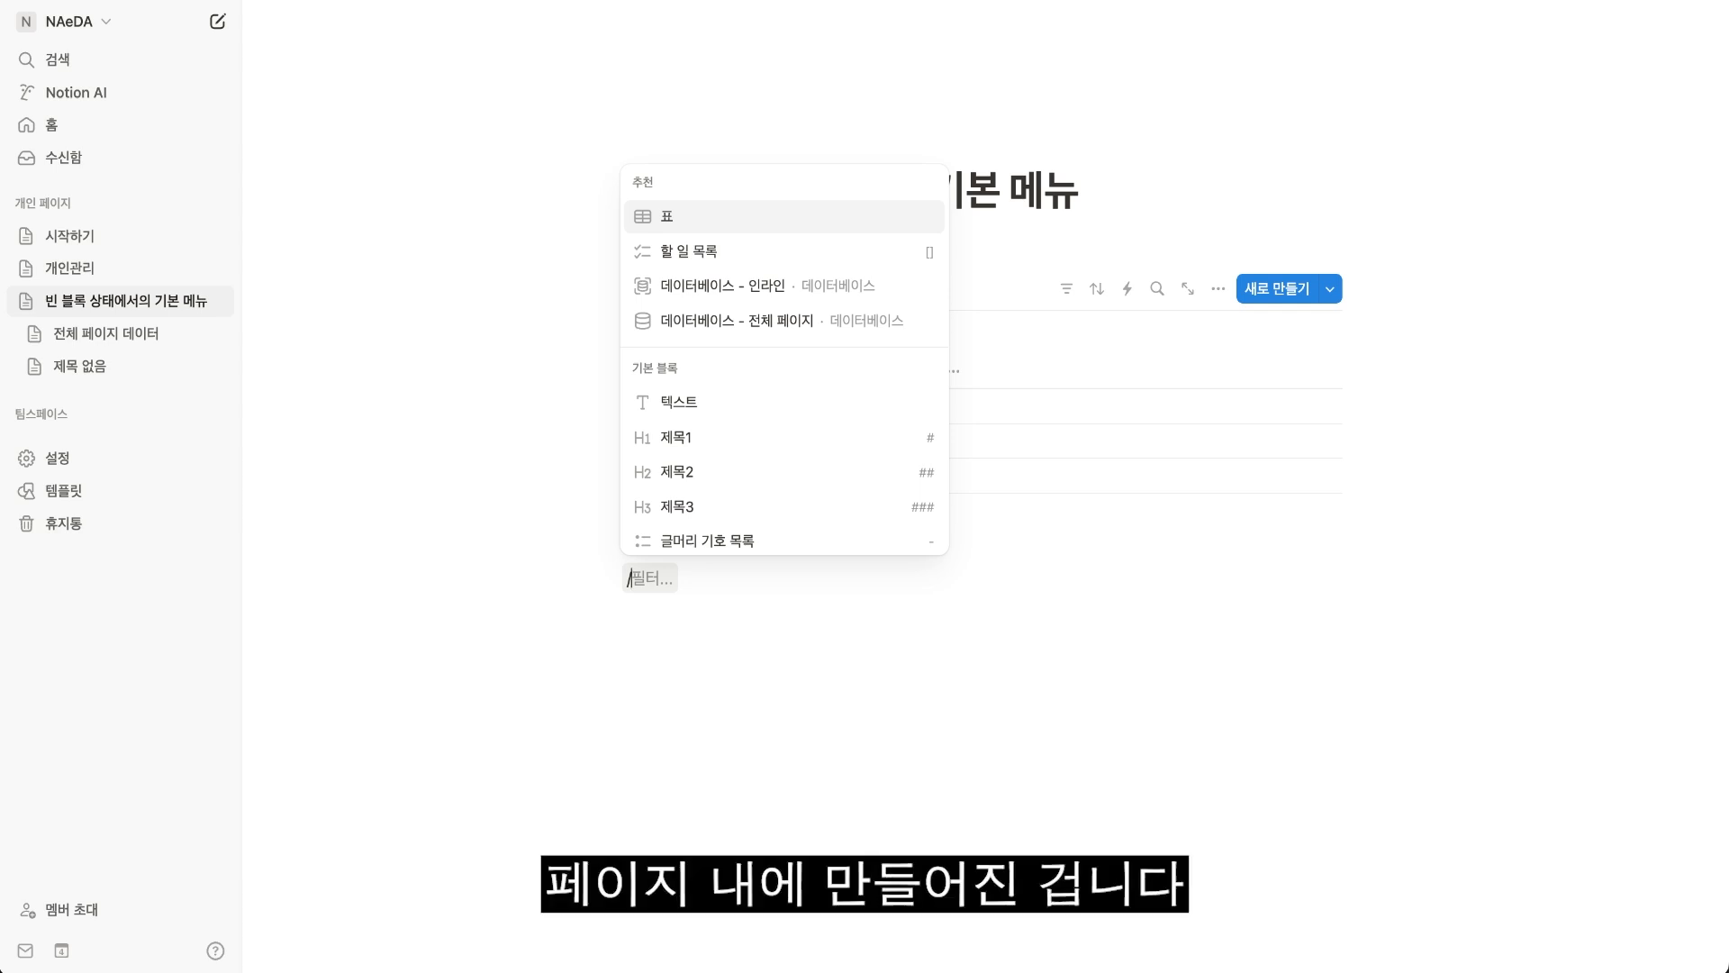
pyautogui.write('표')
pyautogui.press('Return')
# Move the 할 일 1 to-do and the simple table into a column left of the inline database, and adjust the column widths.
pyautogui.moveTo(607, 544); pyautogui.dragTo(532, 305)
pyautogui.moveTo(610, 579); pyautogui.dragTo(622, 406)
pyautogui.moveTo(965, 405); pyautogui.dragTo(926, 409)
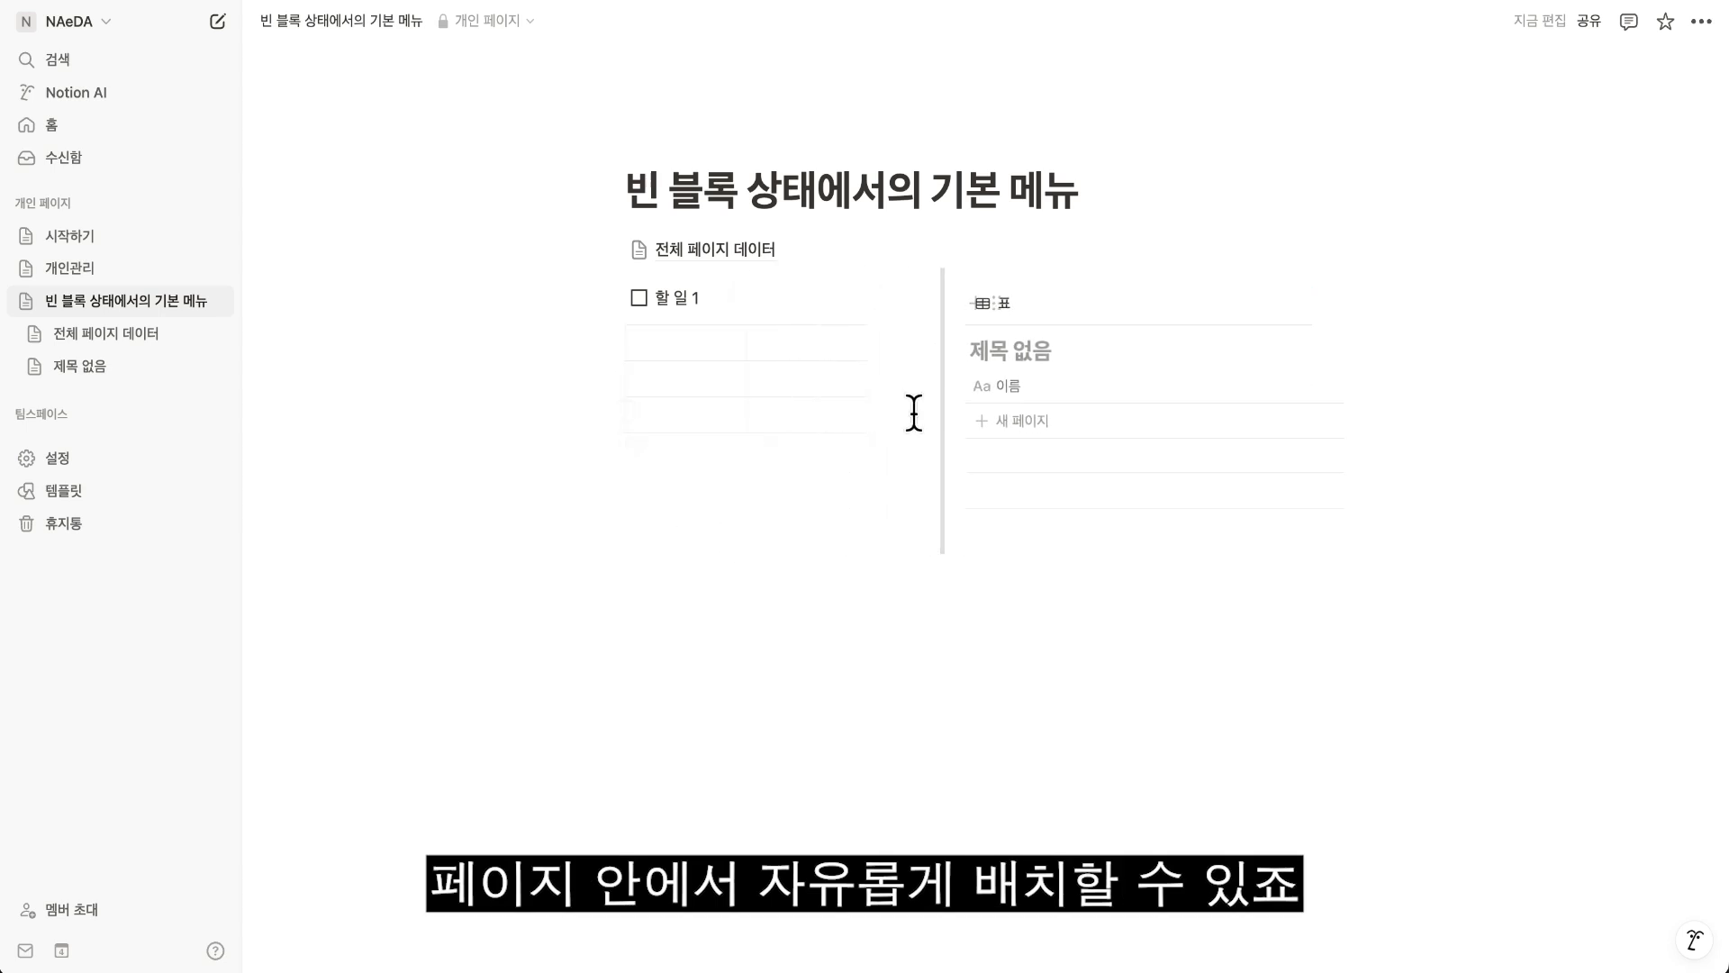
# Title the inline database 인라인 데이터베이스 and start an empty block below the columns.
pyautogui.write('인라인 데')
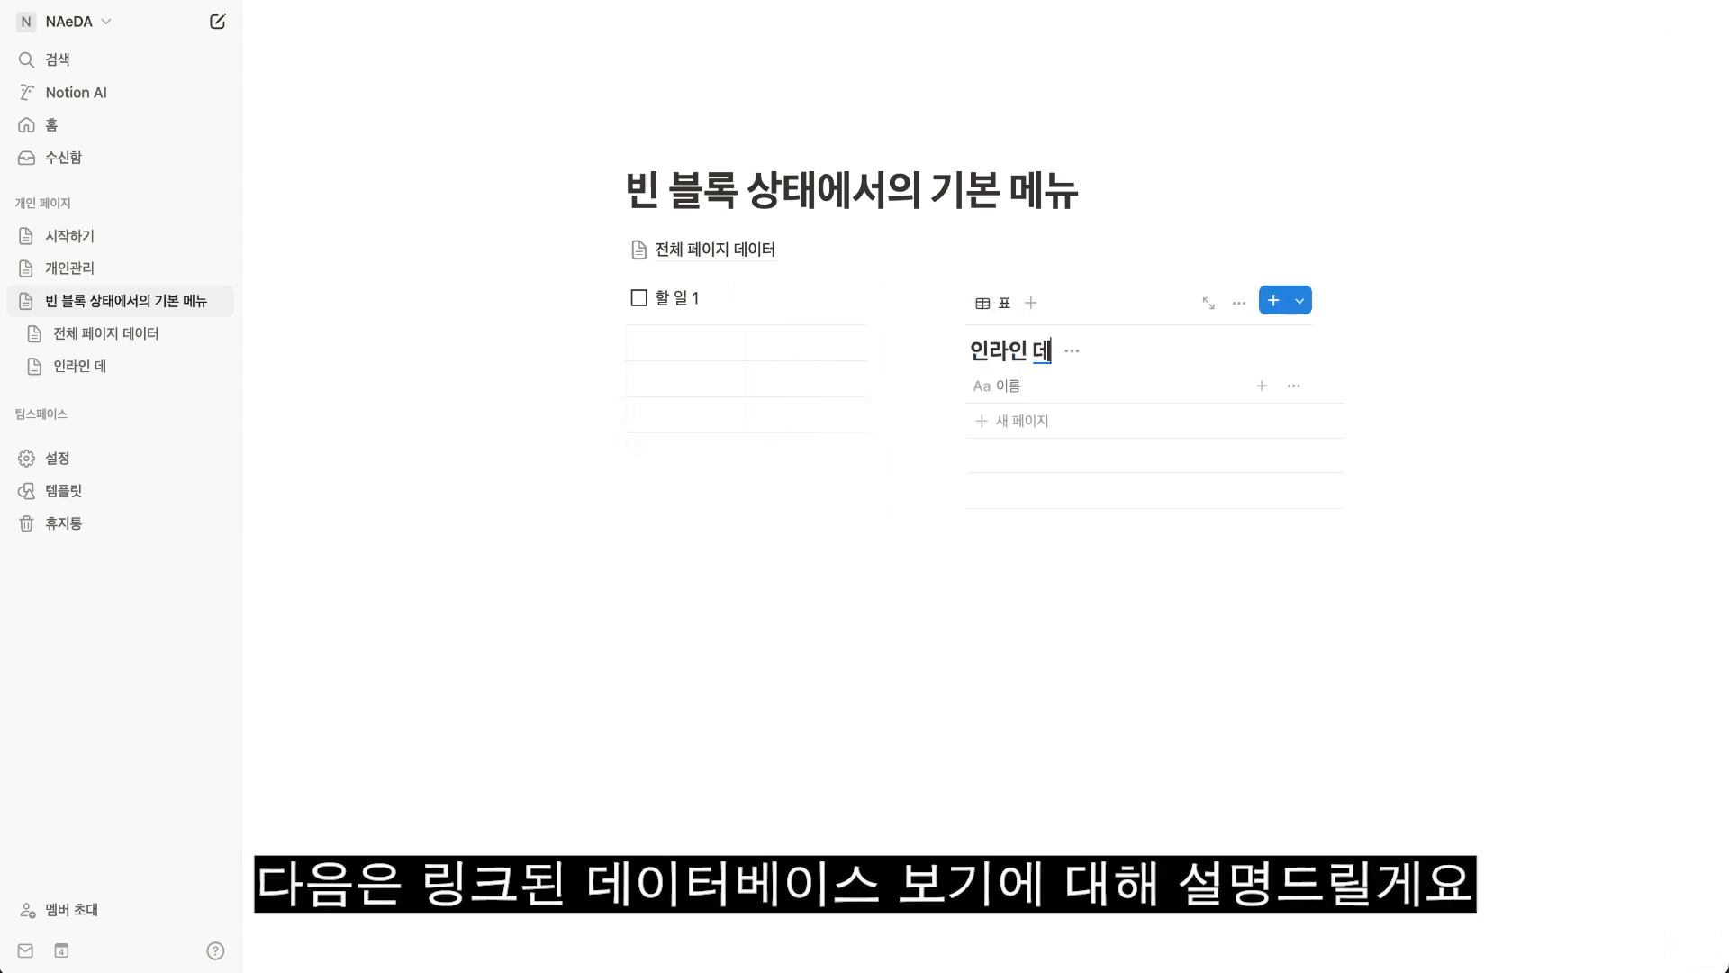
pyautogui.write('이터베잇ㅡ')
pyautogui.click(698, 571)
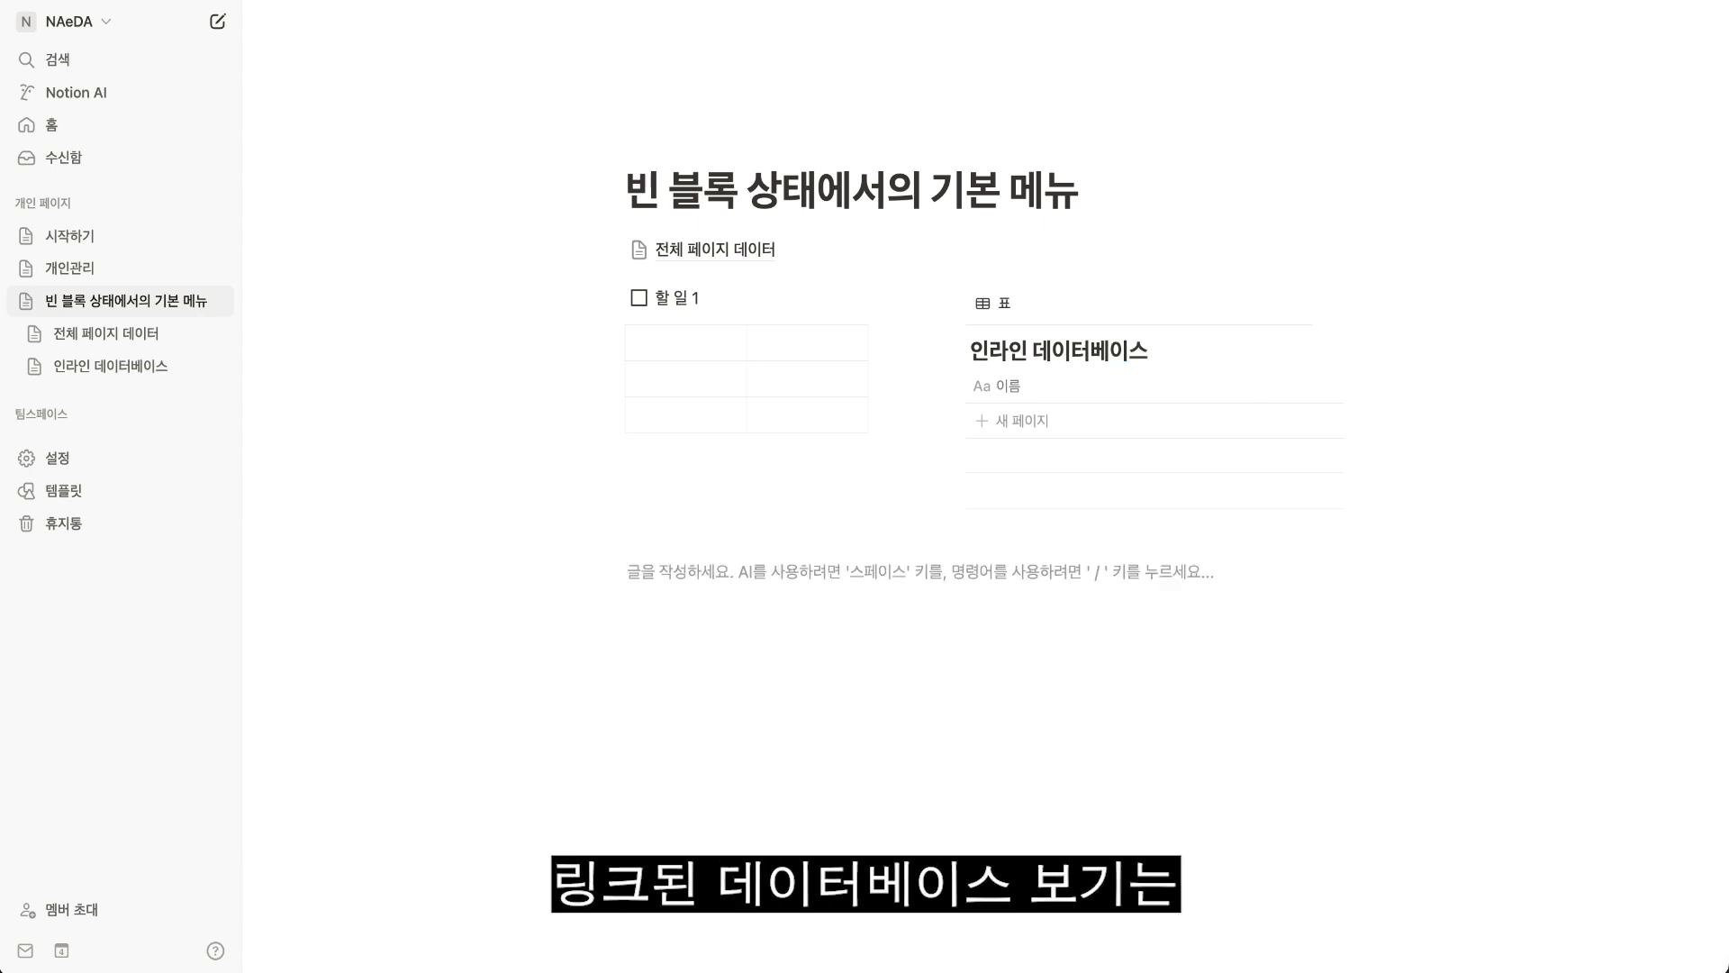
# Insert a 링크된 데이터베이스 보기 block linked to the 전체 페이지 데이터 database.
pyautogui.write('/링크')
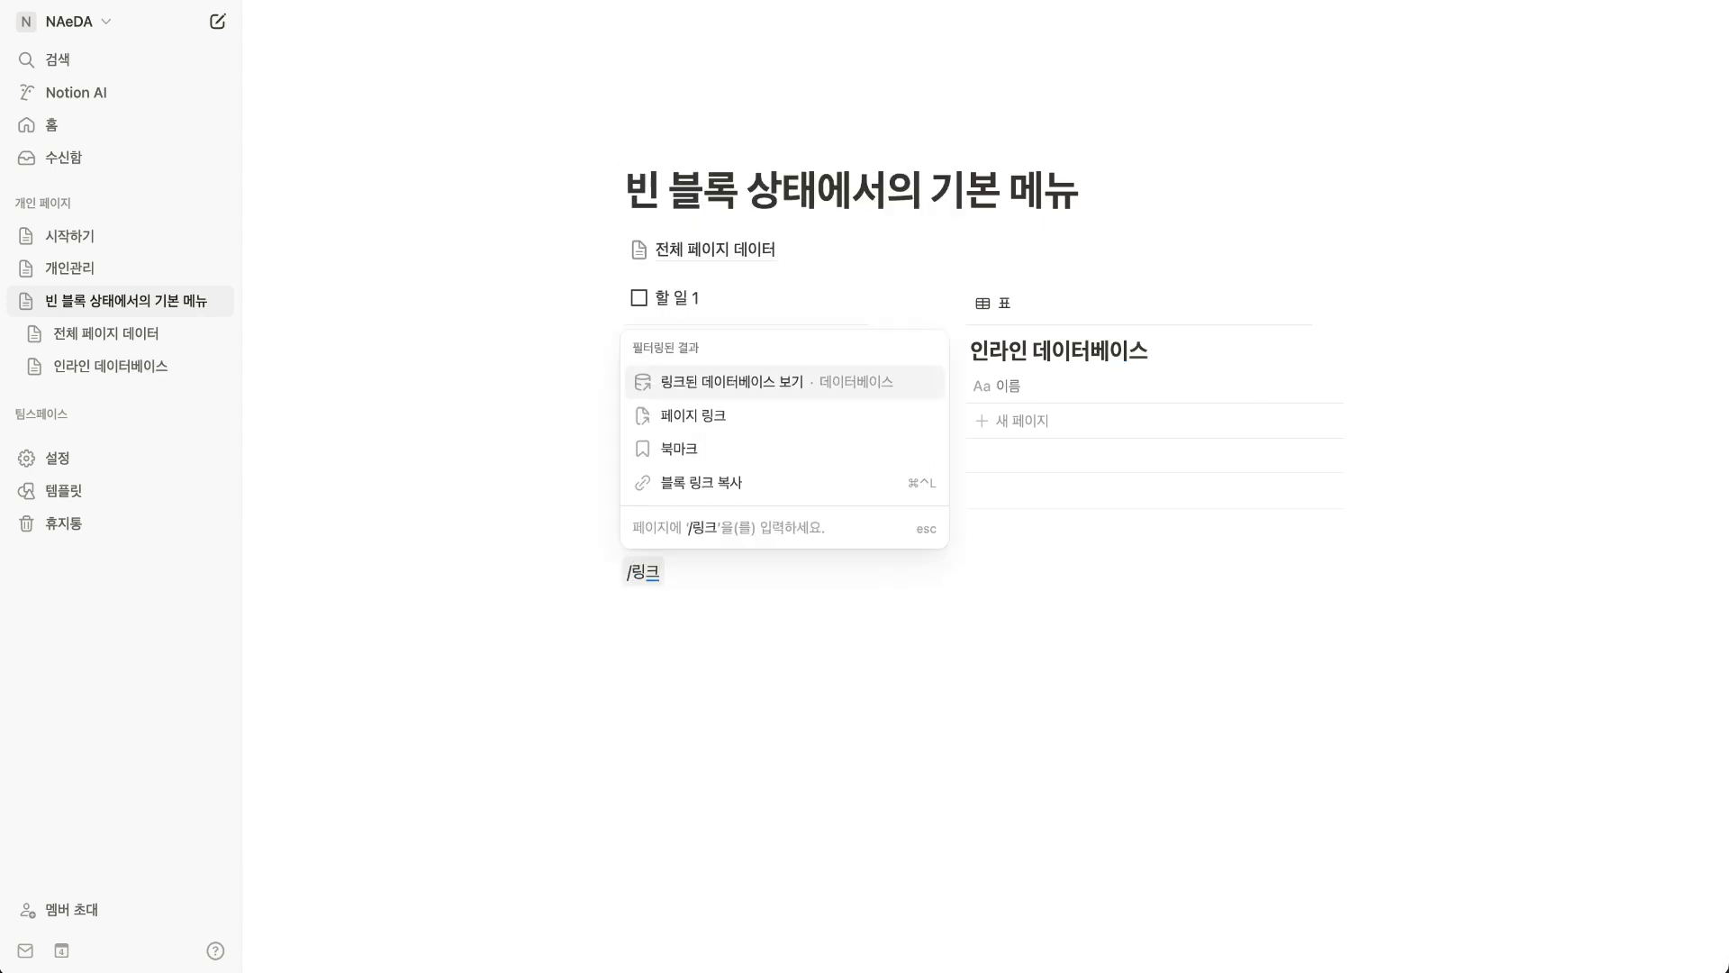
pyautogui.press('Return')
pyautogui.write('전체')
pyautogui.click(1478, 487)
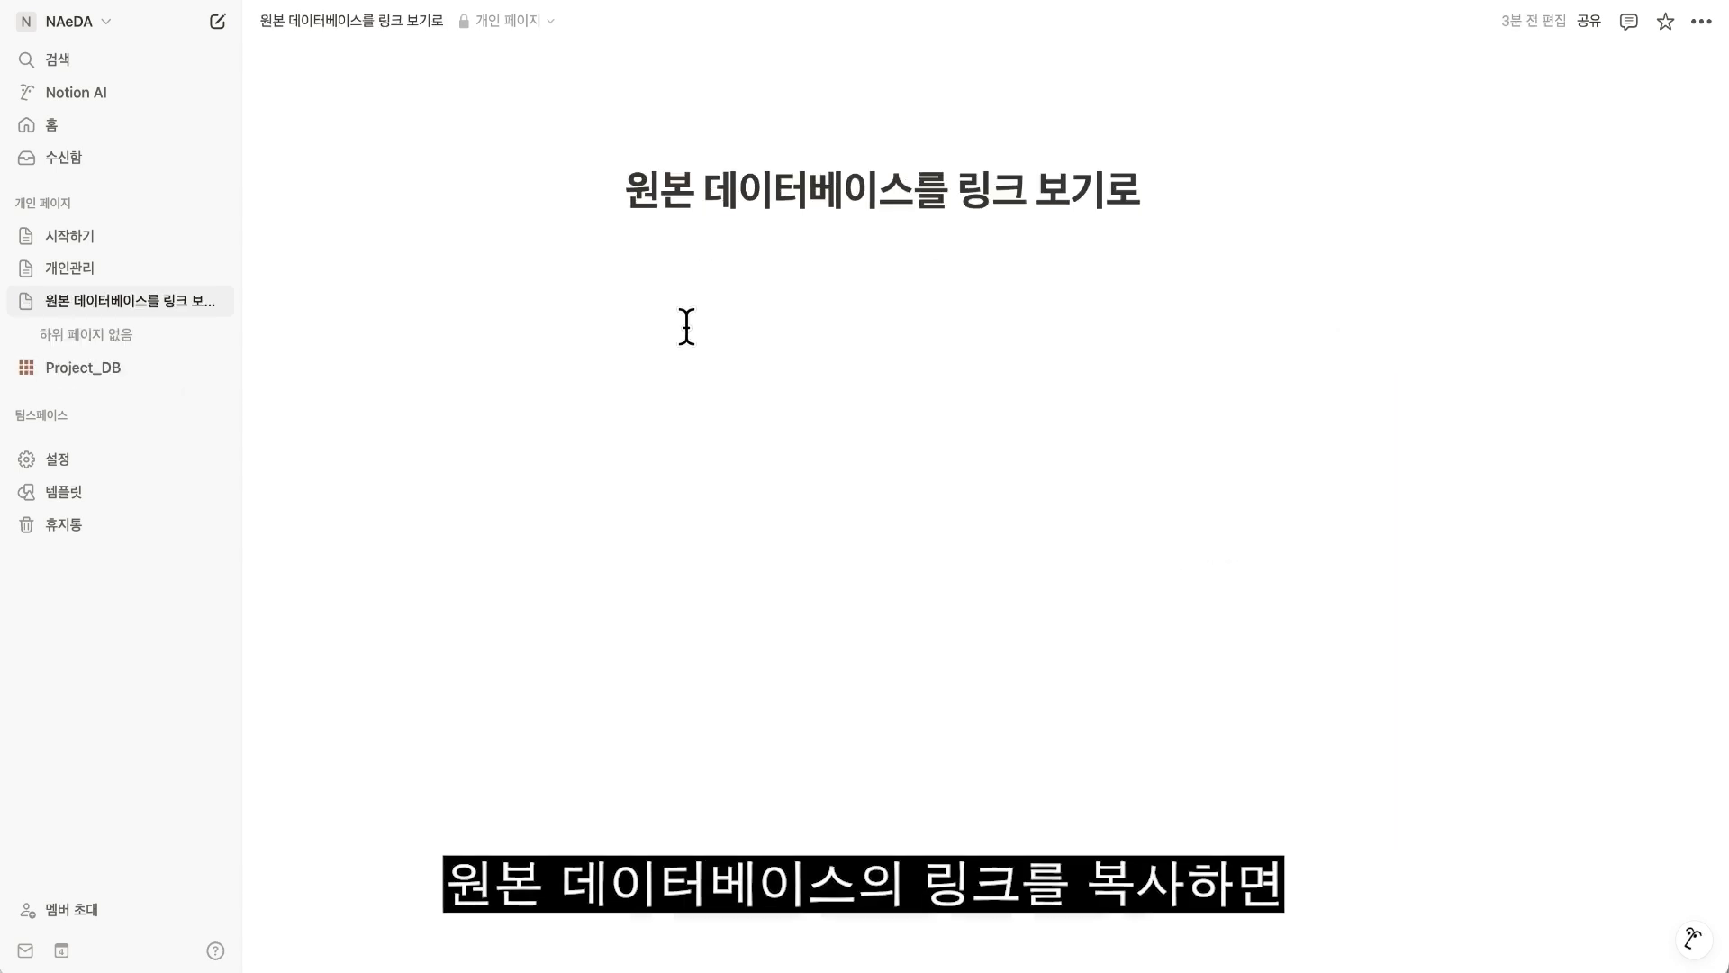
# Paste the Project_DB link as a linked database view and set its layout to 보드.
pyautogui.hotkey('ctrl', 'v')
pyautogui.click(1108, 331)
pyautogui.click(1123, 552)
pyautogui.click(1218, 256)
pyautogui.click(1493, 411)
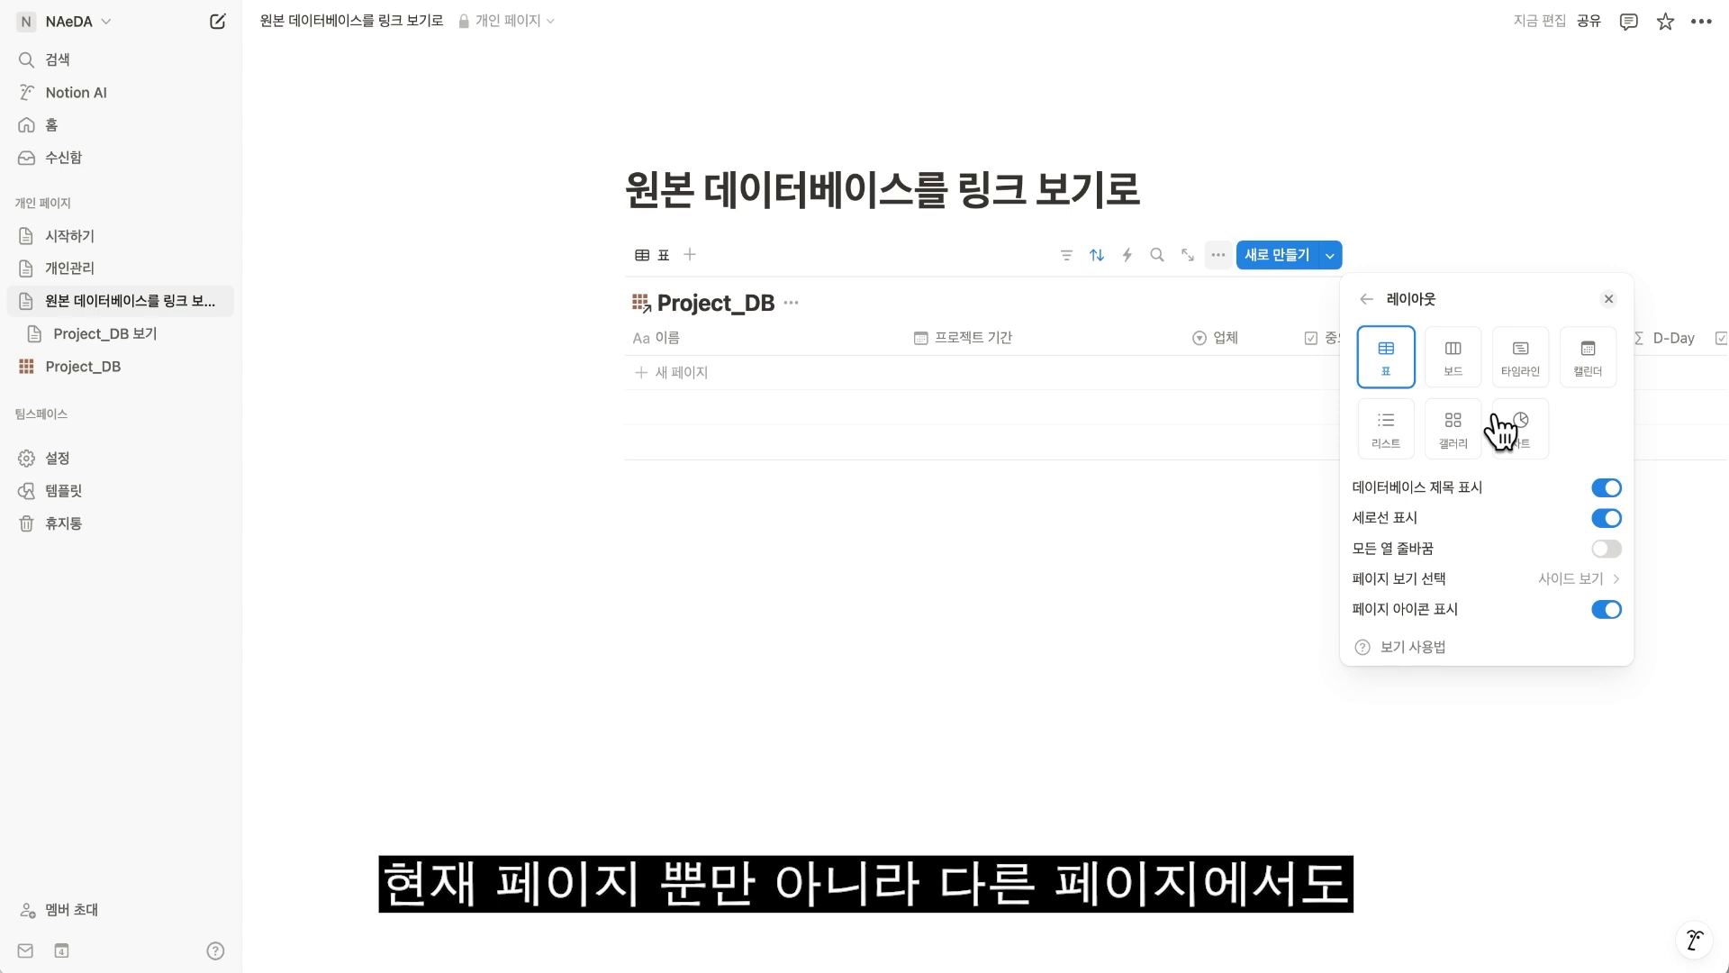
pyautogui.click(1453, 358)
pyautogui.click(1186, 397)
# Paste a second linked view of Project_DB below the board and set its layout to 타임라인.
pyautogui.click(699, 544)
pyautogui.hotkey('ctrl', 'v')
pyautogui.click(1058, 523)
pyautogui.click(1227, 447)
pyautogui.click(1217, 446)
pyautogui.click(1522, 566)
pyautogui.click(1520, 547)
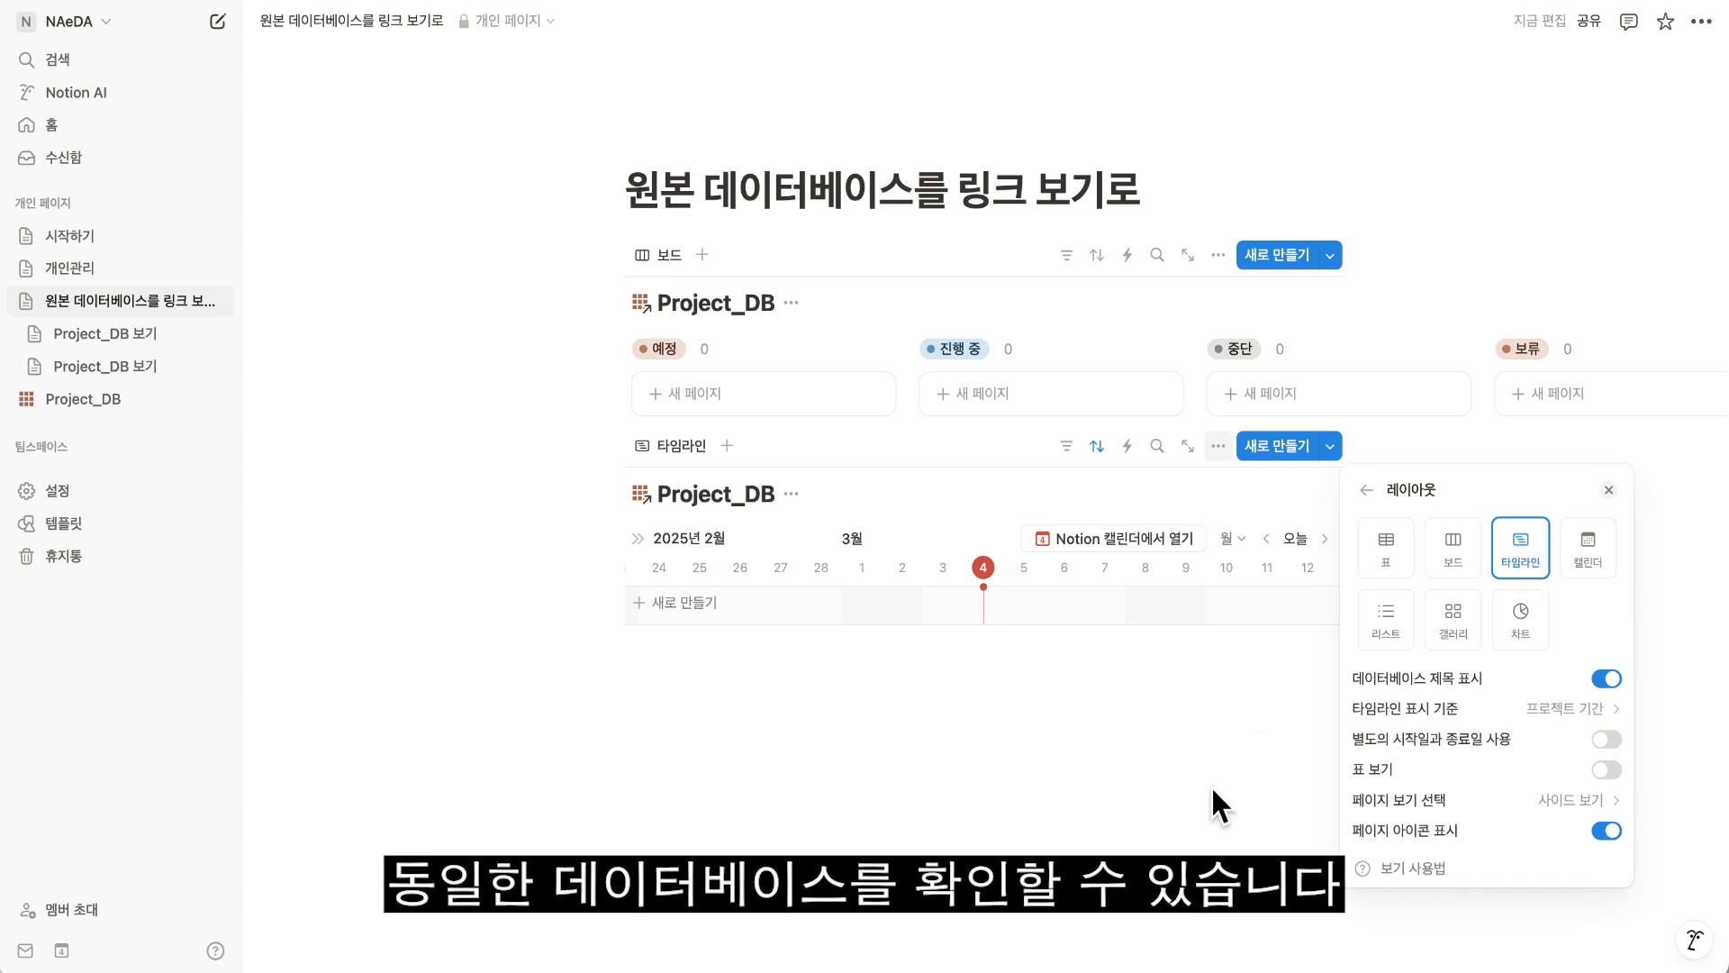
pyautogui.click(1214, 780)
# Paste a third linked view of Project_DB below the timeline and set its layout to 캘린더.
pyautogui.click(706, 733)
pyautogui.hotkey('ctrl', 'v')
pyautogui.click(1086, 726)
pyautogui.click(1216, 547)
pyautogui.click(1478, 575)
pyautogui.click(1583, 657)
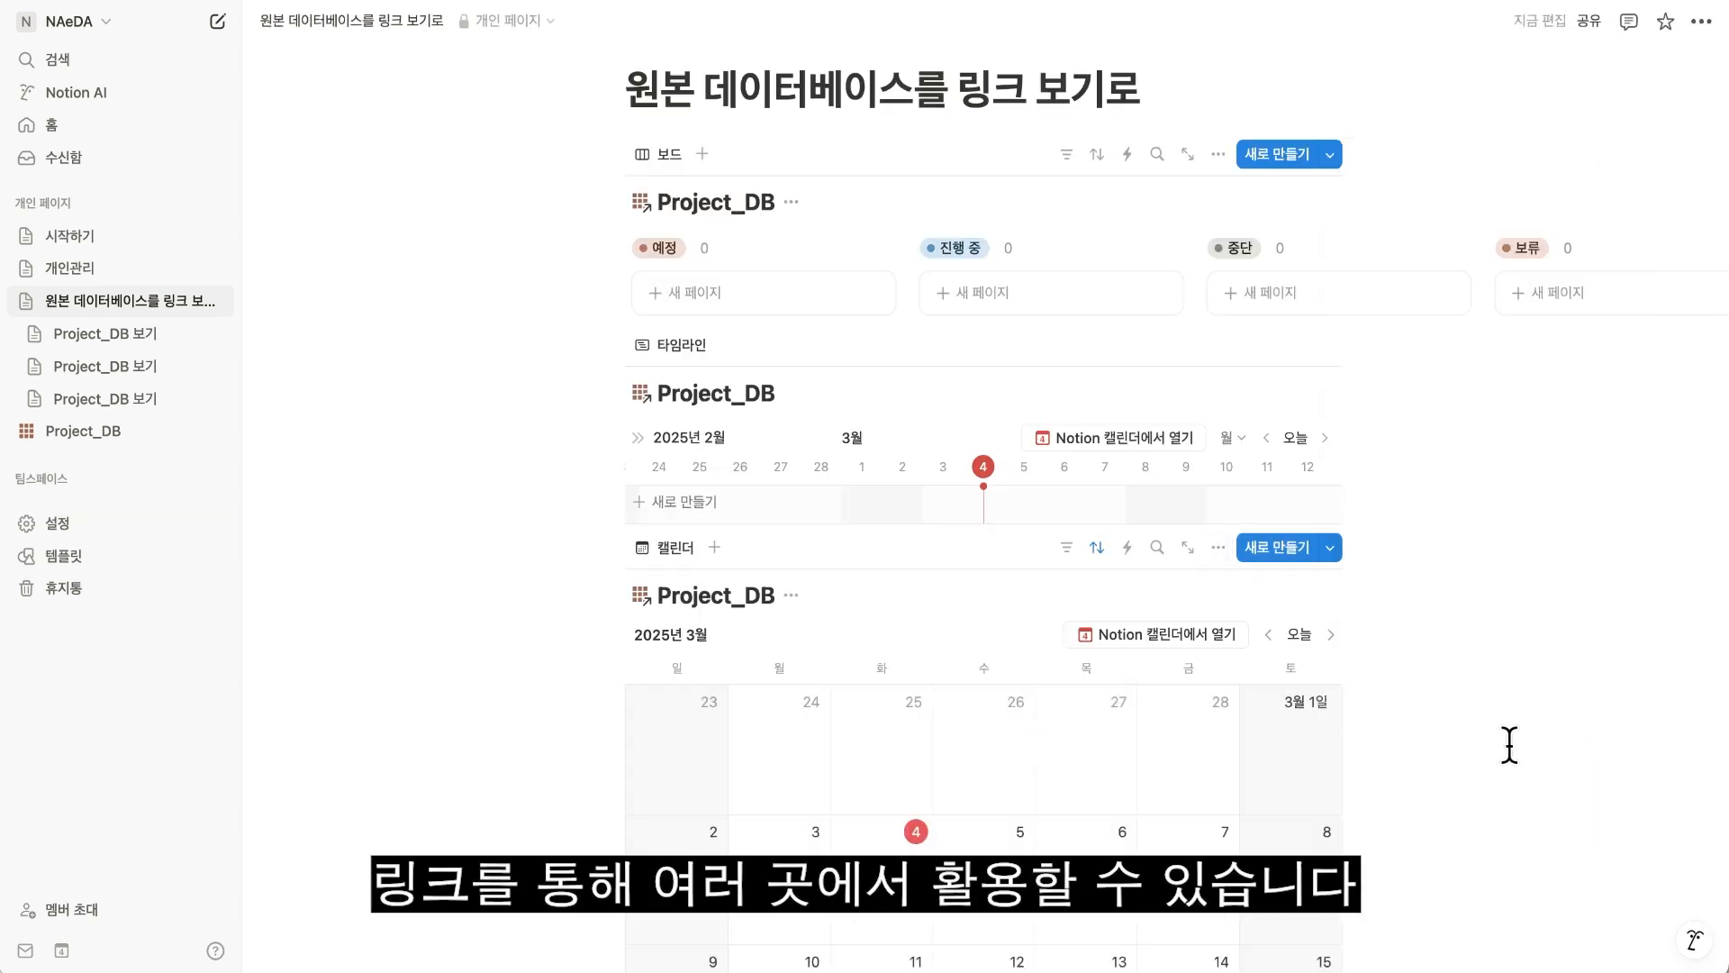
# Hide the Project_DB title on the board, timeline and calendar views.
pyautogui.click(791, 202)
pyautogui.click(846, 272)
pyautogui.click(791, 347)
pyautogui.click(860, 417)
pyautogui.click(790, 503)
pyautogui.click(815, 607)
# Turn on 전체 너비 for the page holding the linked Project_DB views and close the page options.
pyautogui.click(1701, 20)
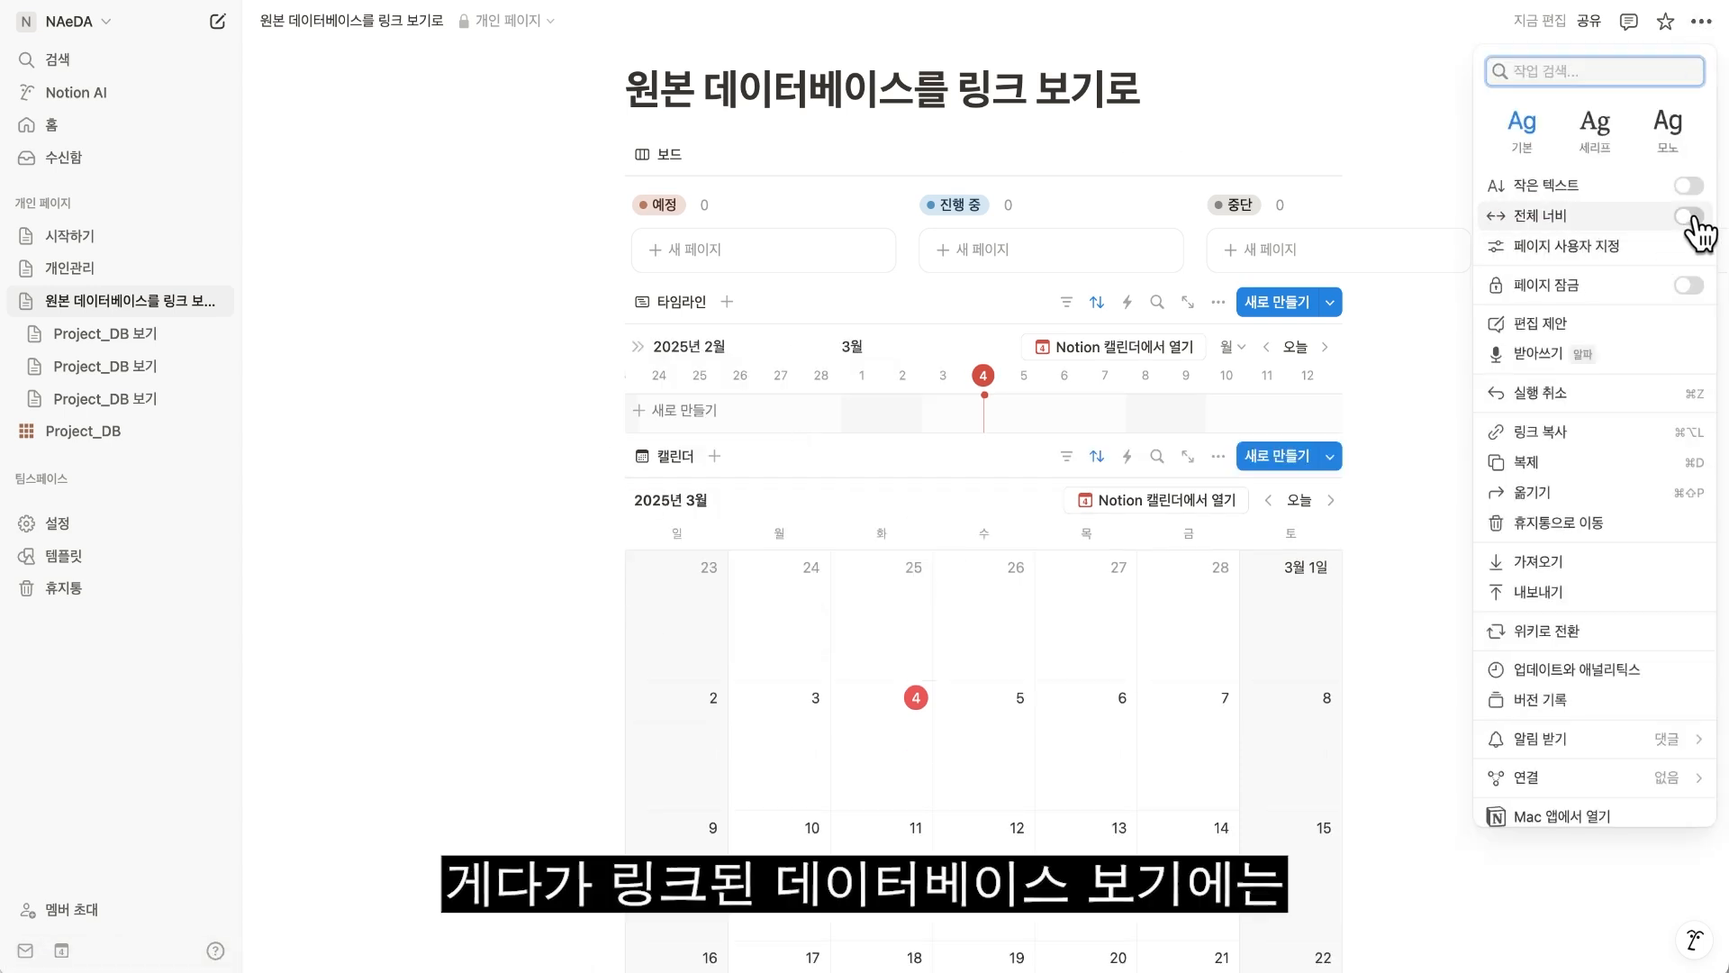
pyautogui.click(1689, 216)
pyautogui.click(1151, 70)
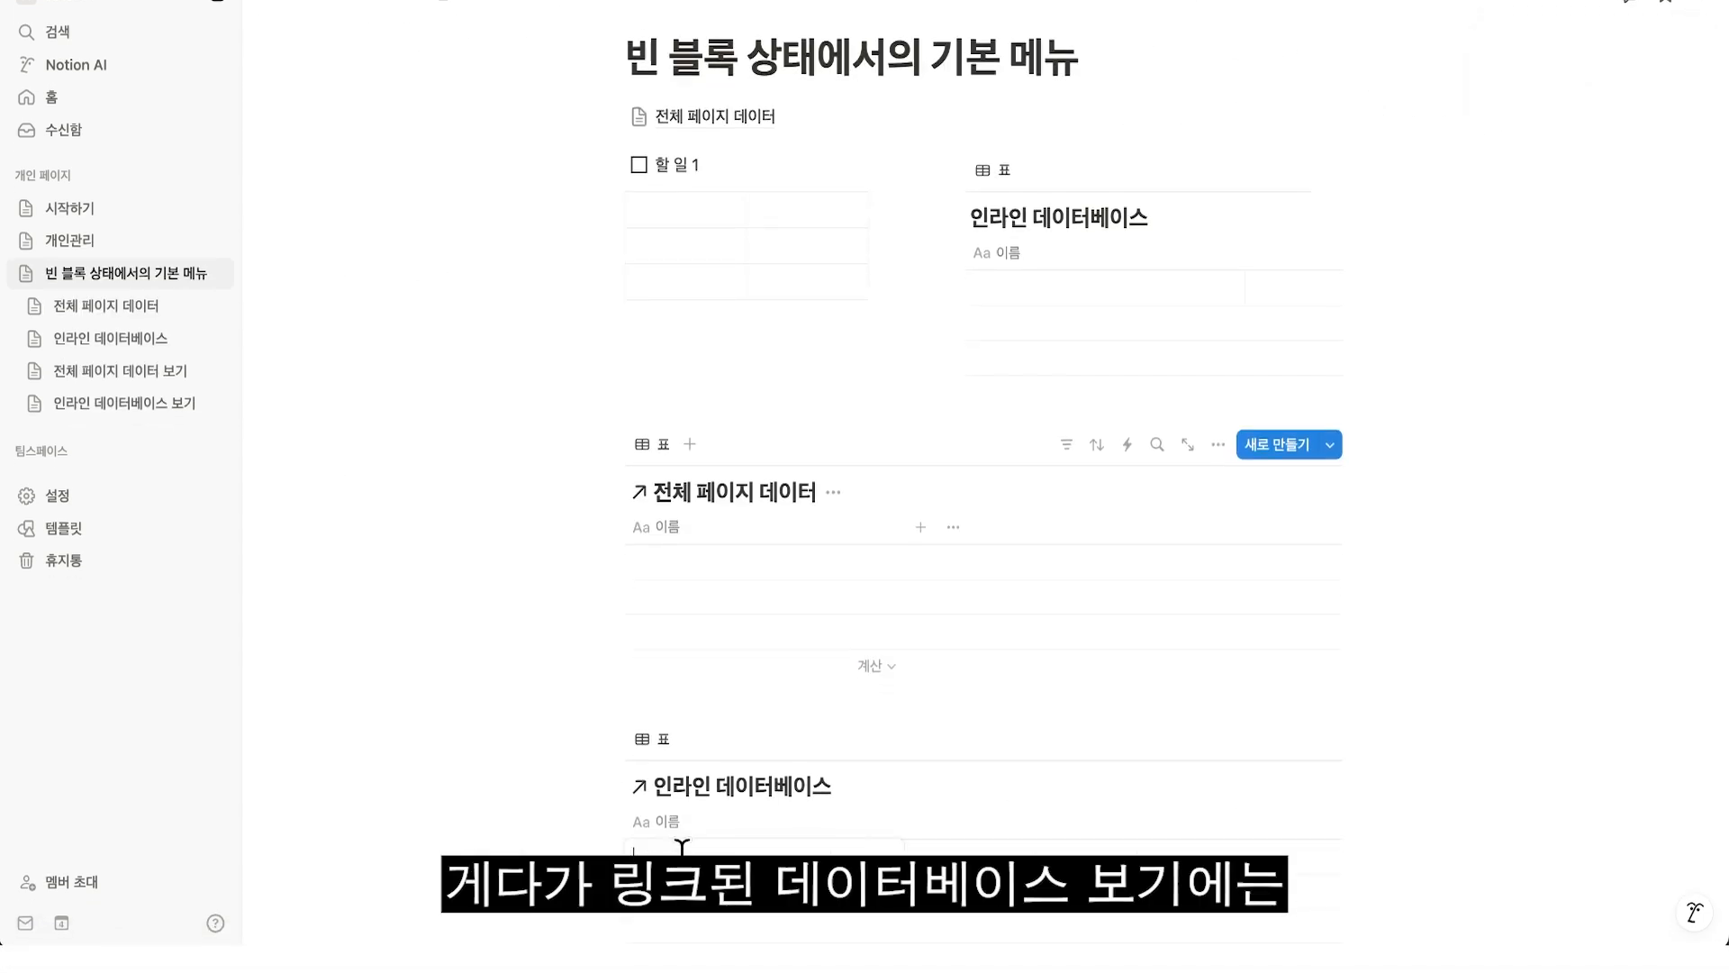
# Name an entry 데이터 생성 in the linked view of 인라인 데이터베이스.
pyautogui.write('데일')
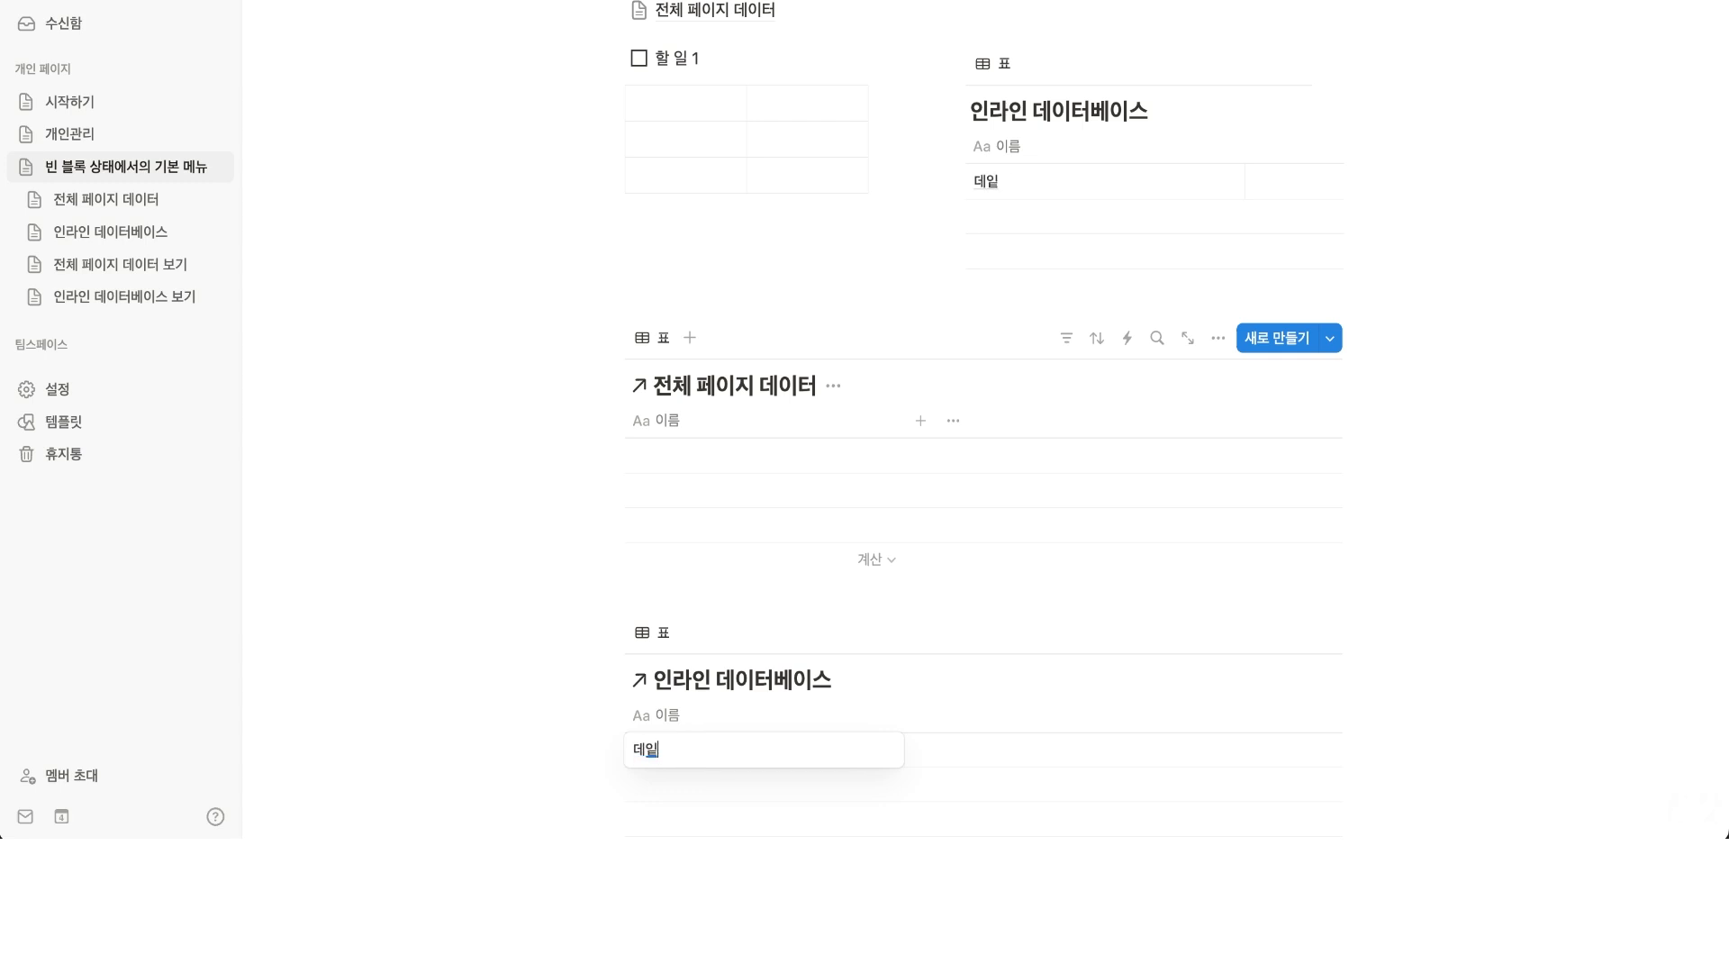
pyautogui.write('터 생성')
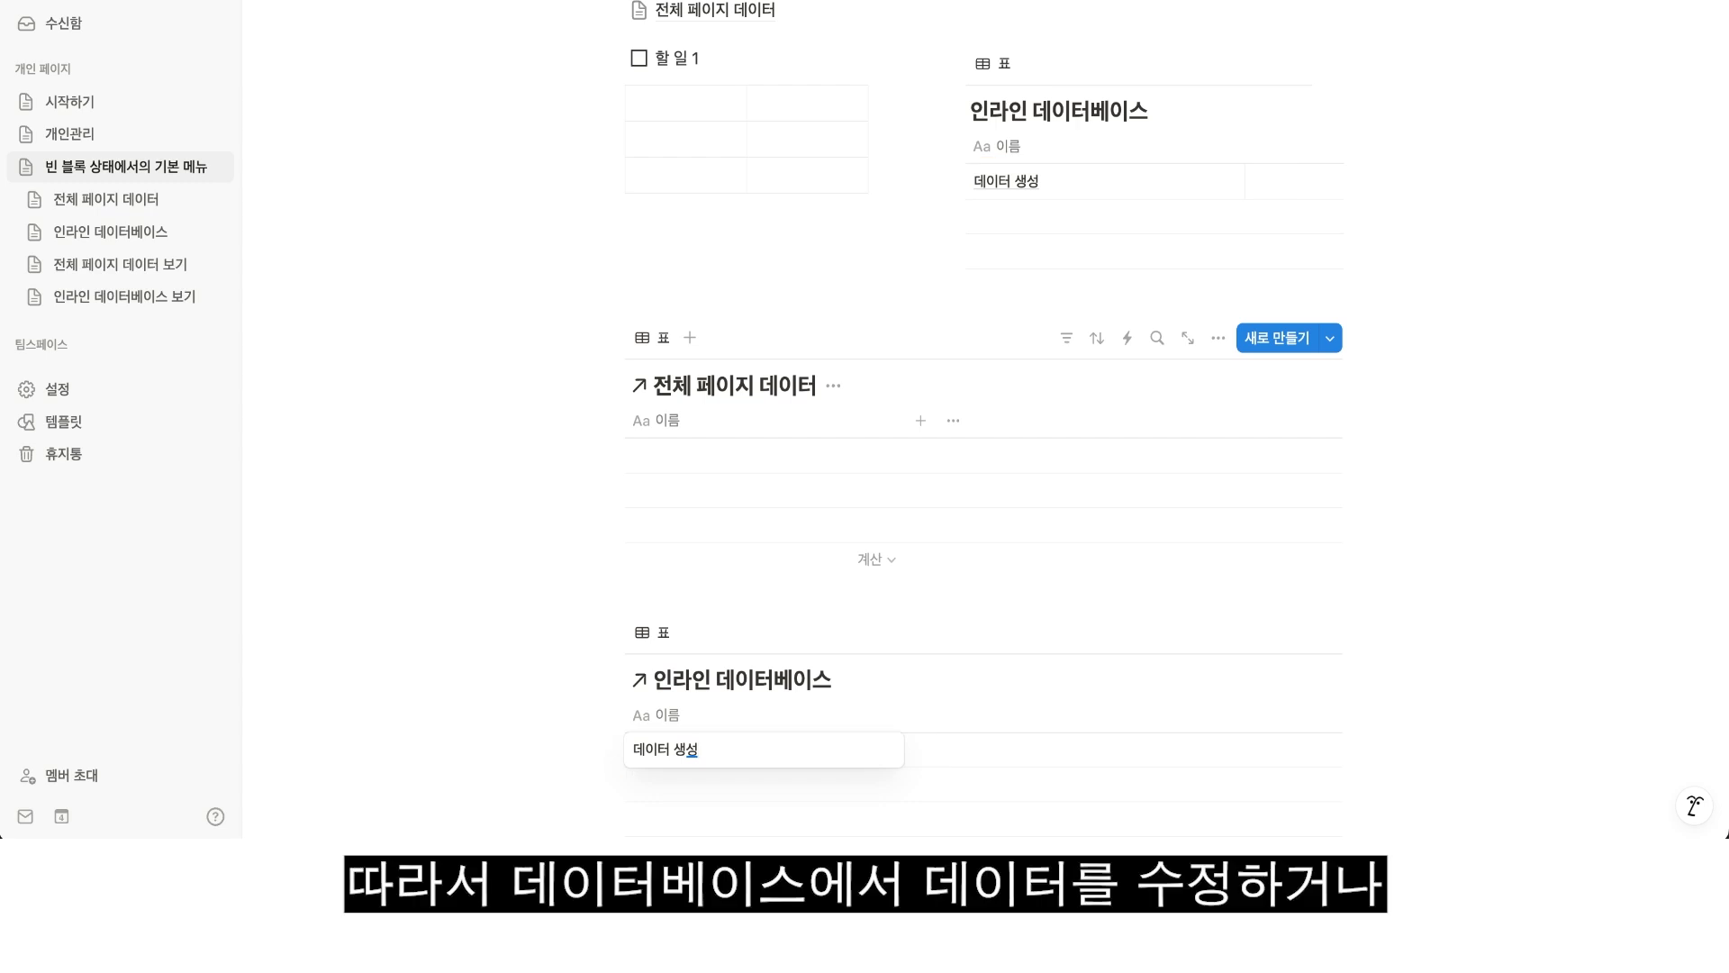
pyautogui.press('Escape')
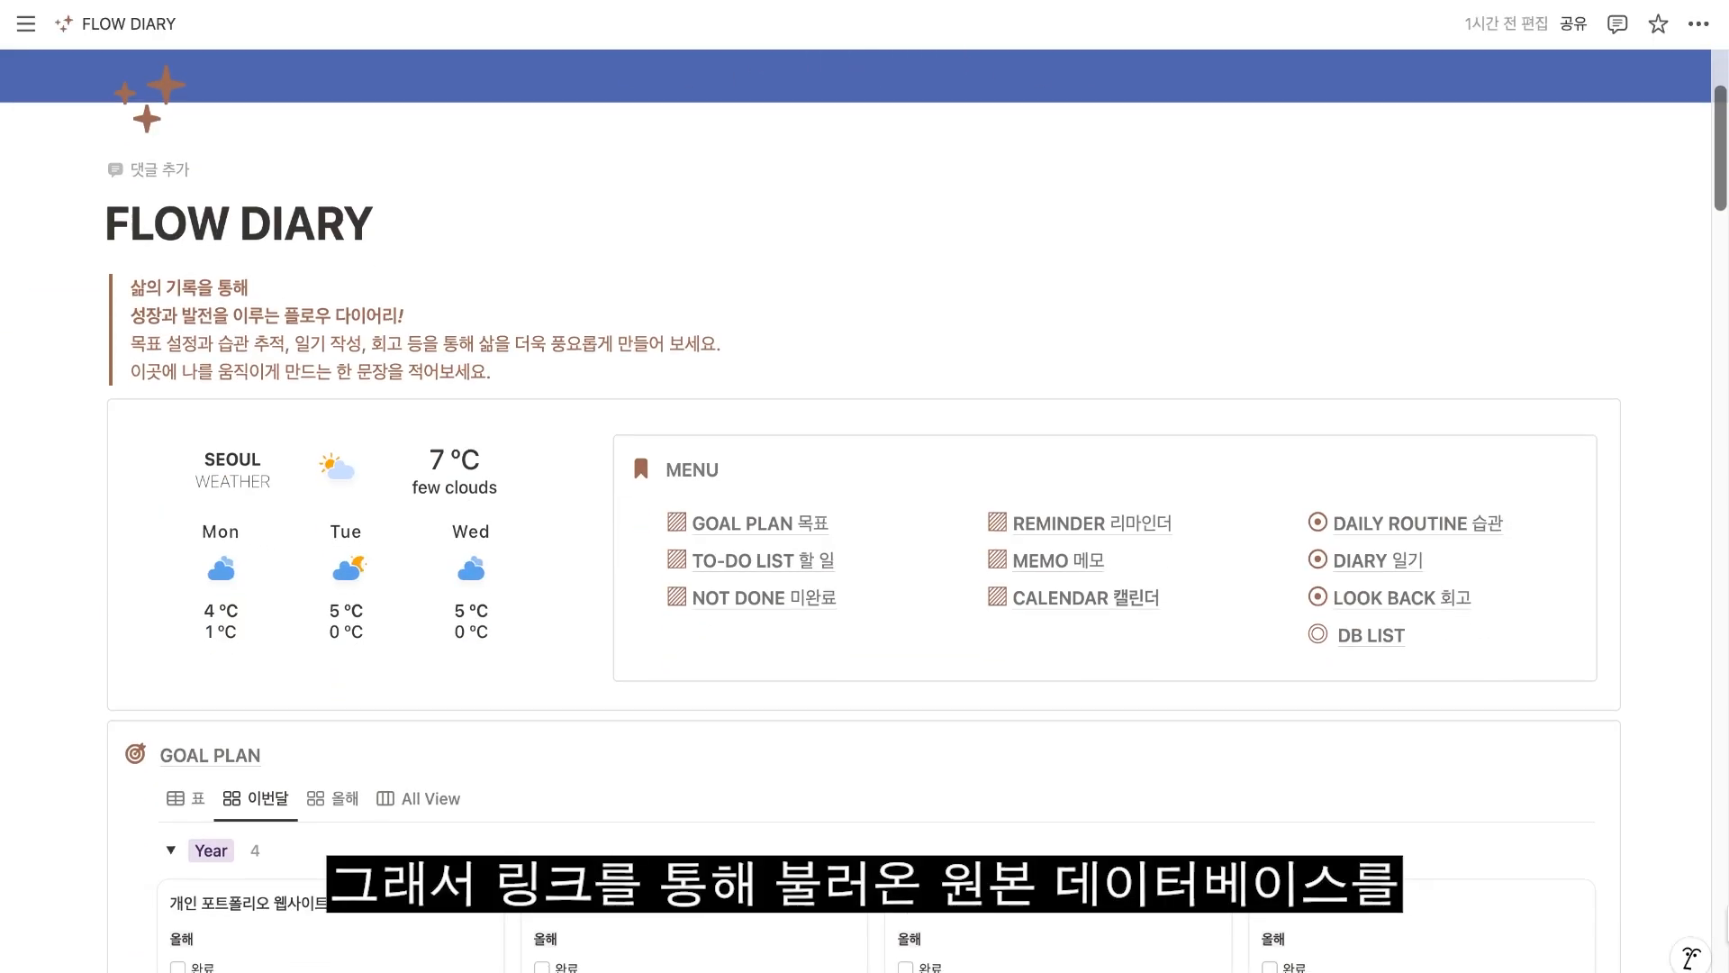
# Look through the FLOW DIARY page's differently laid-out database views, from the task galleries down to LOOK BACK.
pyautogui.scroll(-5, 865, 486)
pyautogui.scroll(-15, 864, 487)
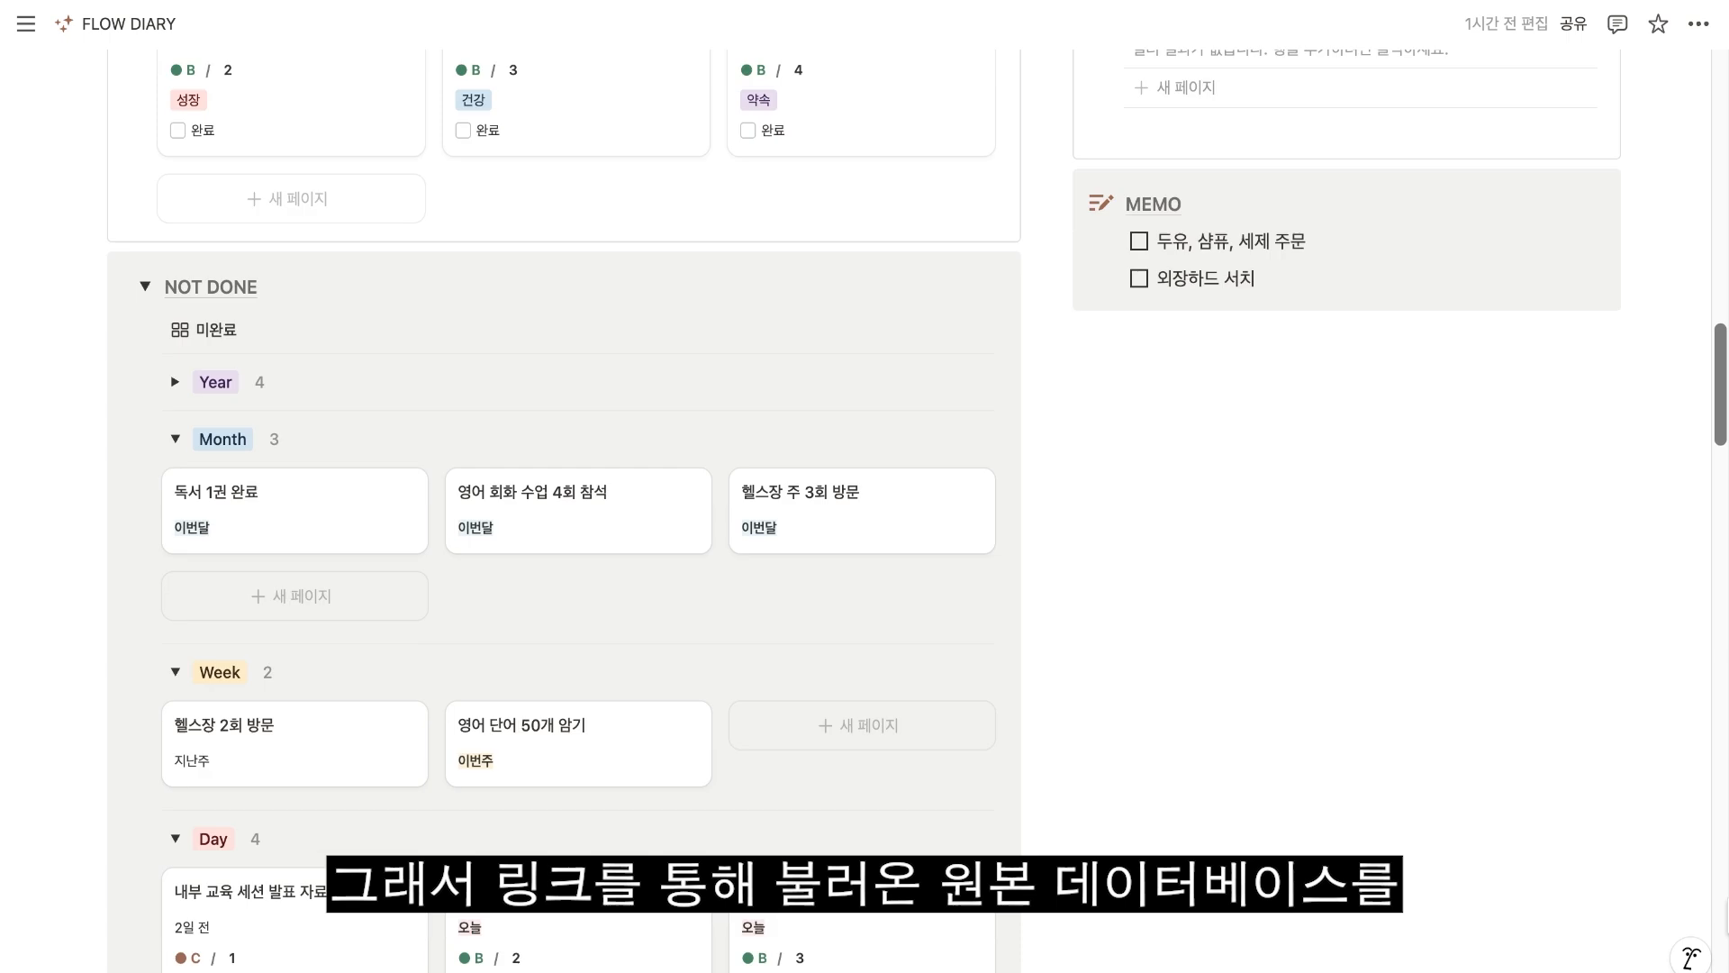
pyautogui.scroll(-20, 865, 486)
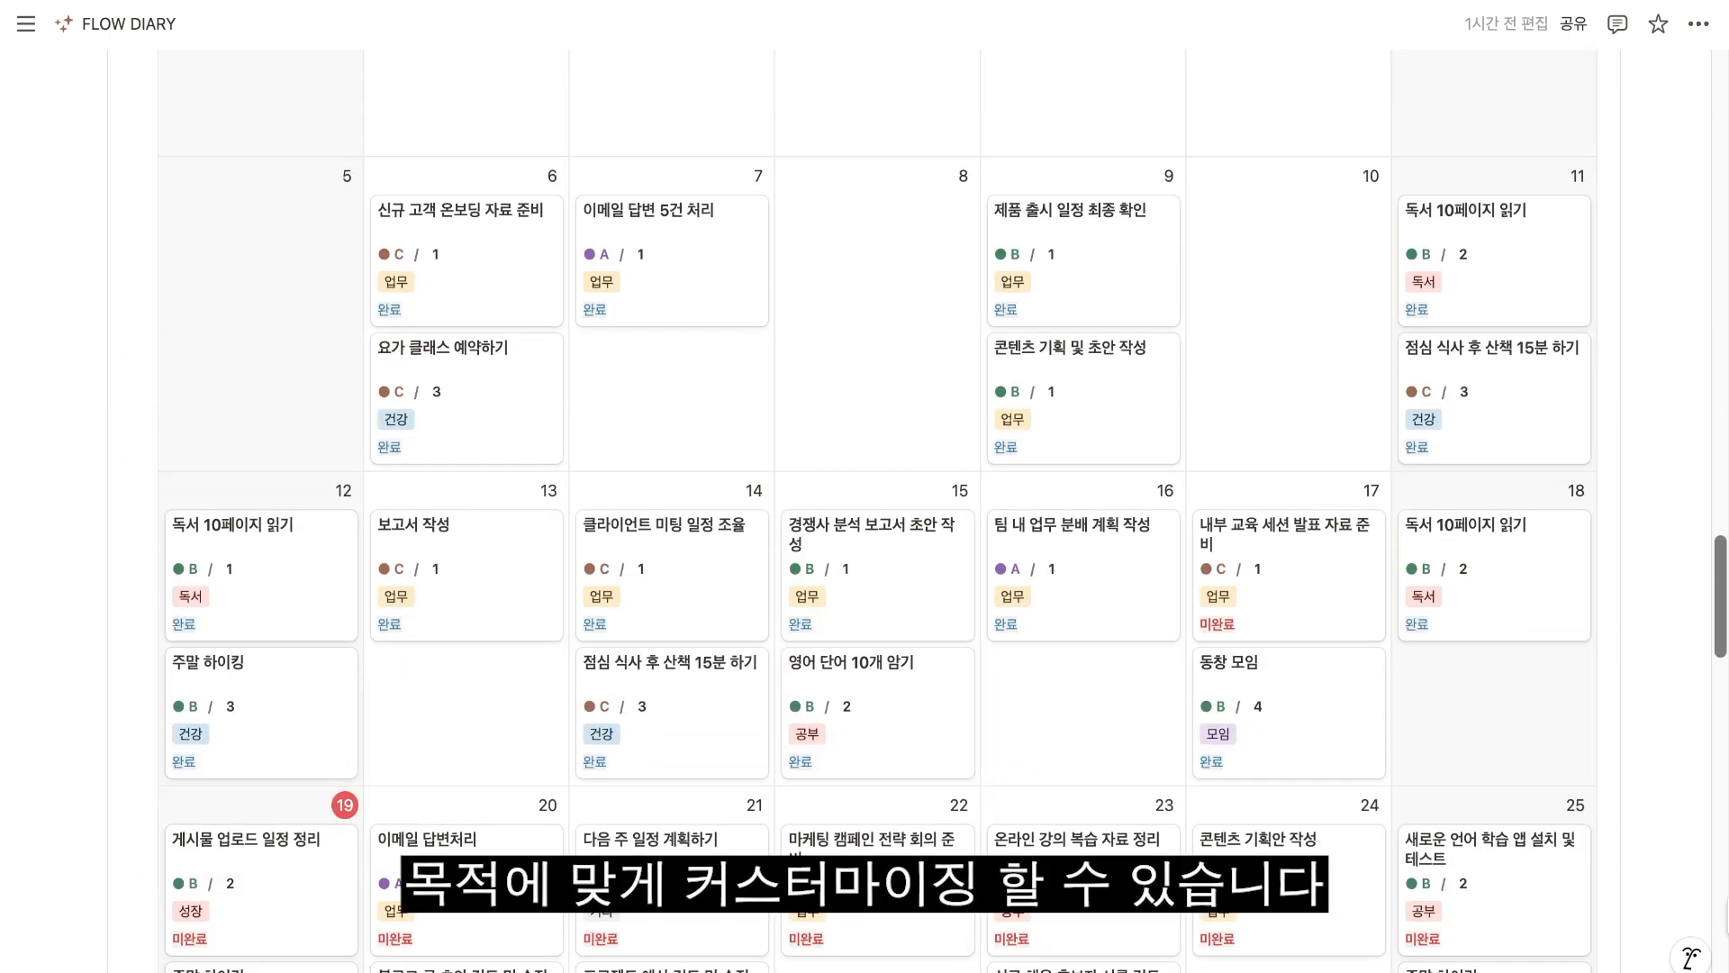
pyautogui.scroll(-20, 864, 487)
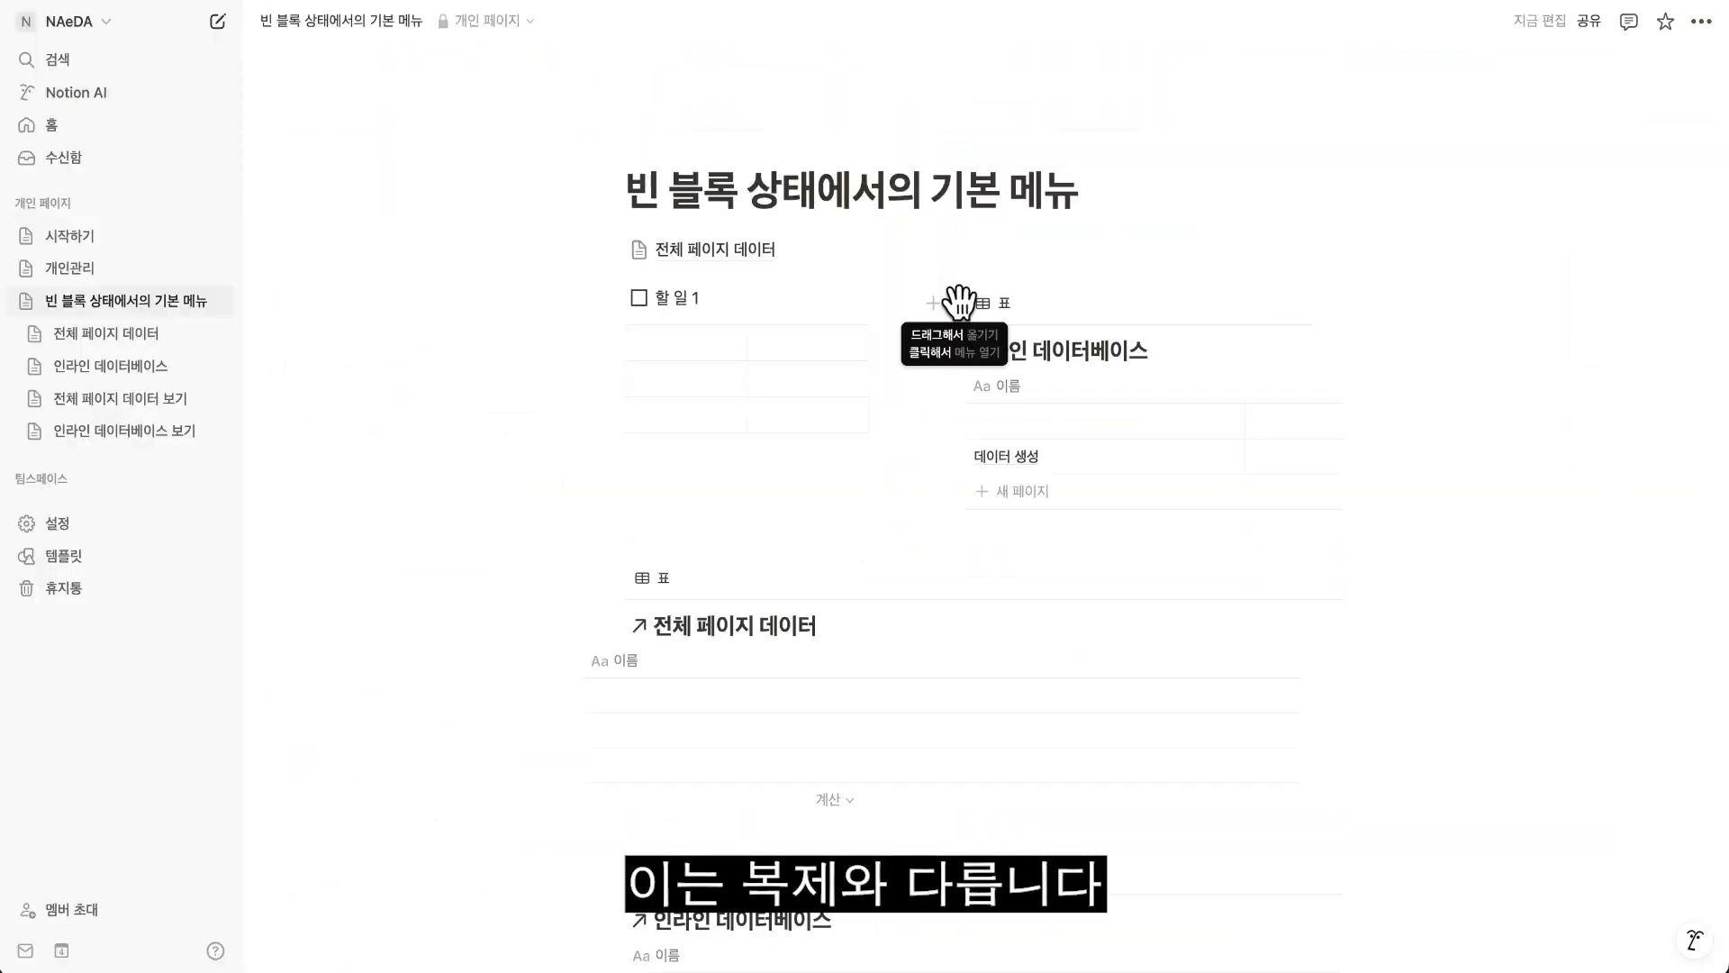
# Duplicate the original 인라인 데이터베이스 block without its content.
pyautogui.click(955, 303)
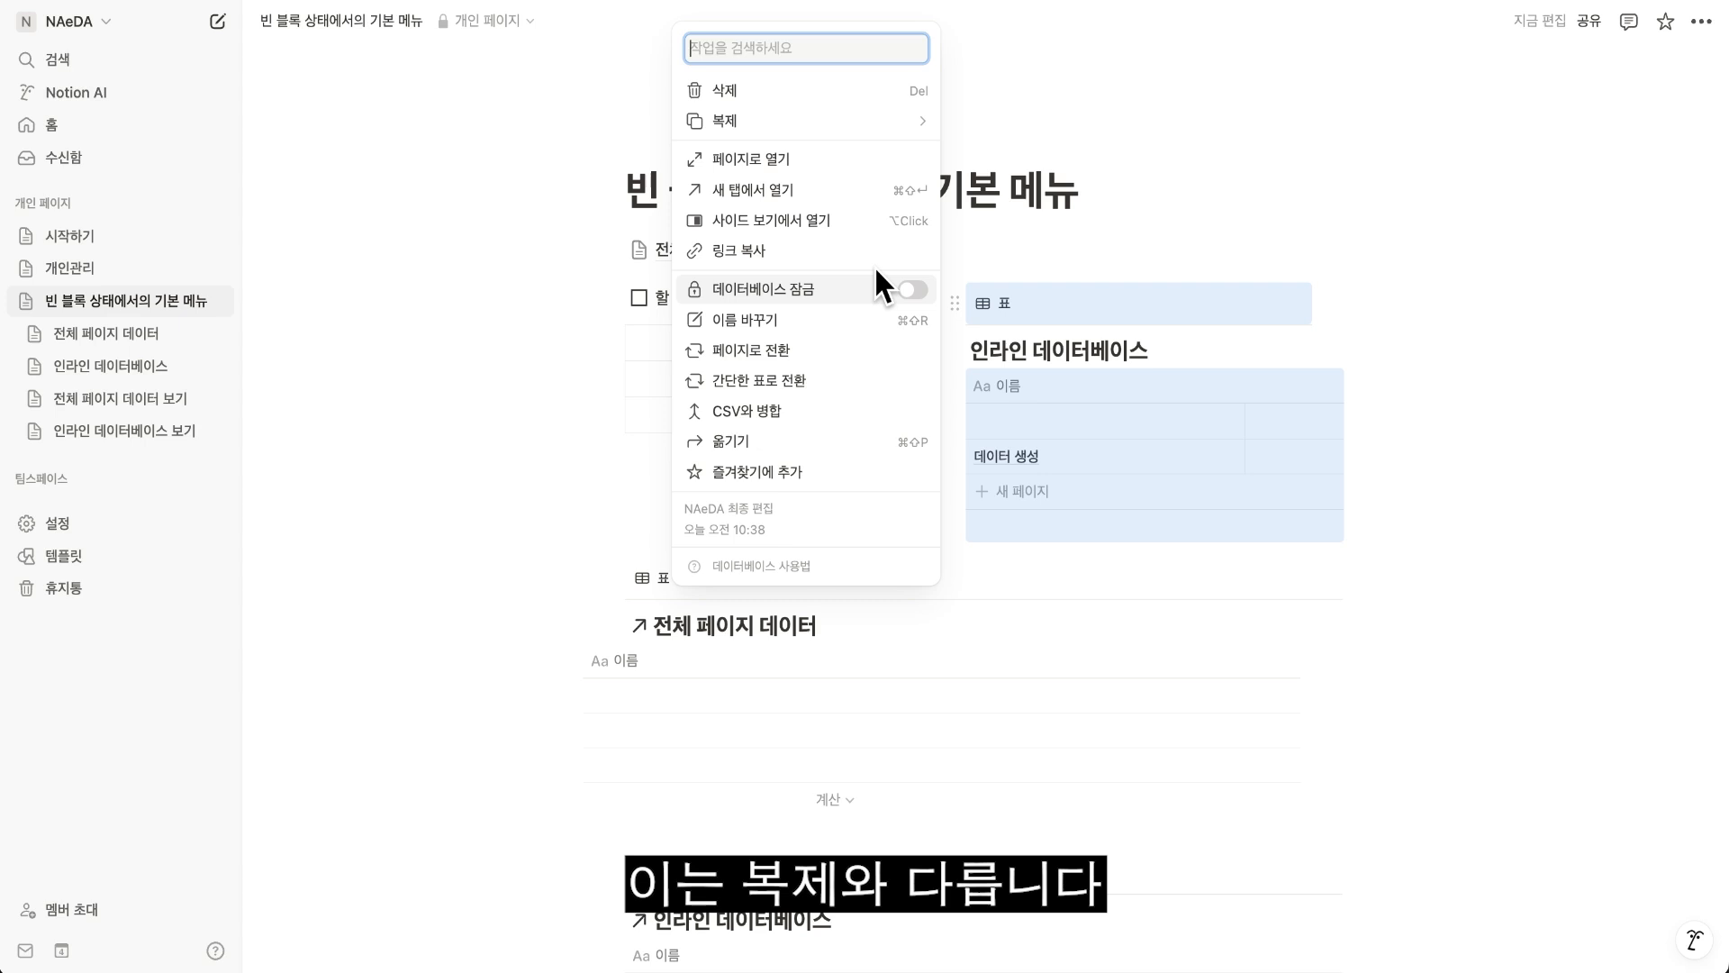
pyautogui.moveTo(808, 127)
pyautogui.click(1018, 135)
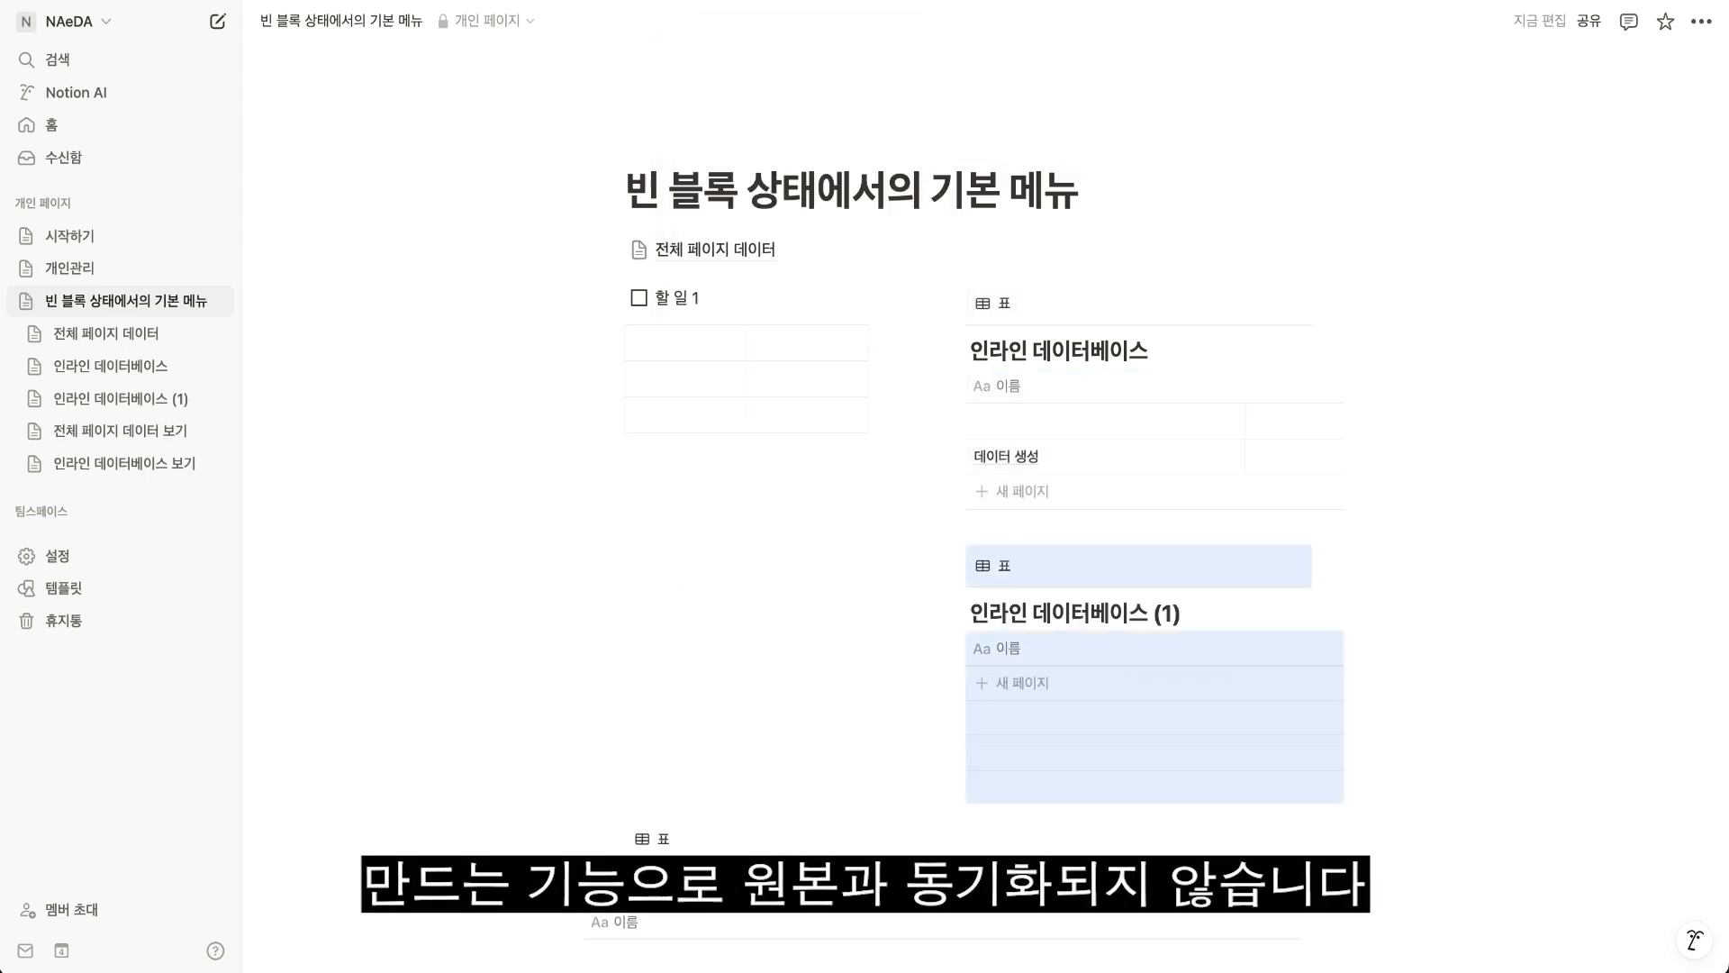
# Add a page named 새로운 데이터만들기 to the duplicated database 인라인 데이터베이스 (1).
pyautogui.click(1011, 684)
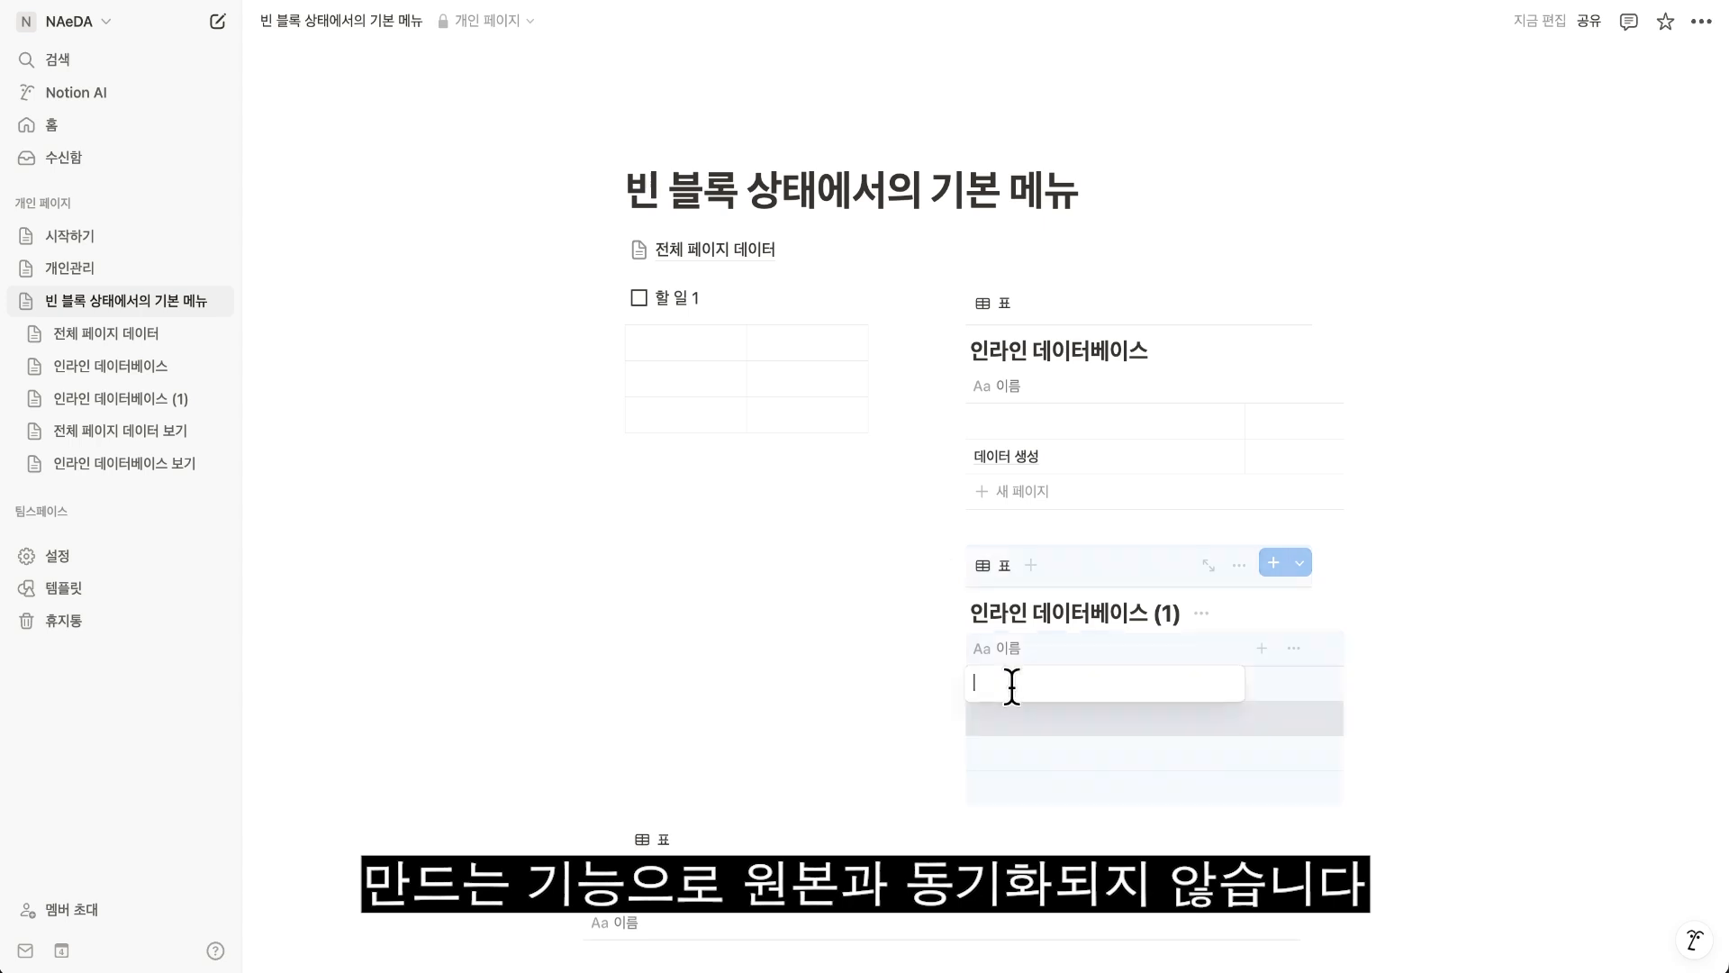
pyautogui.write('새')
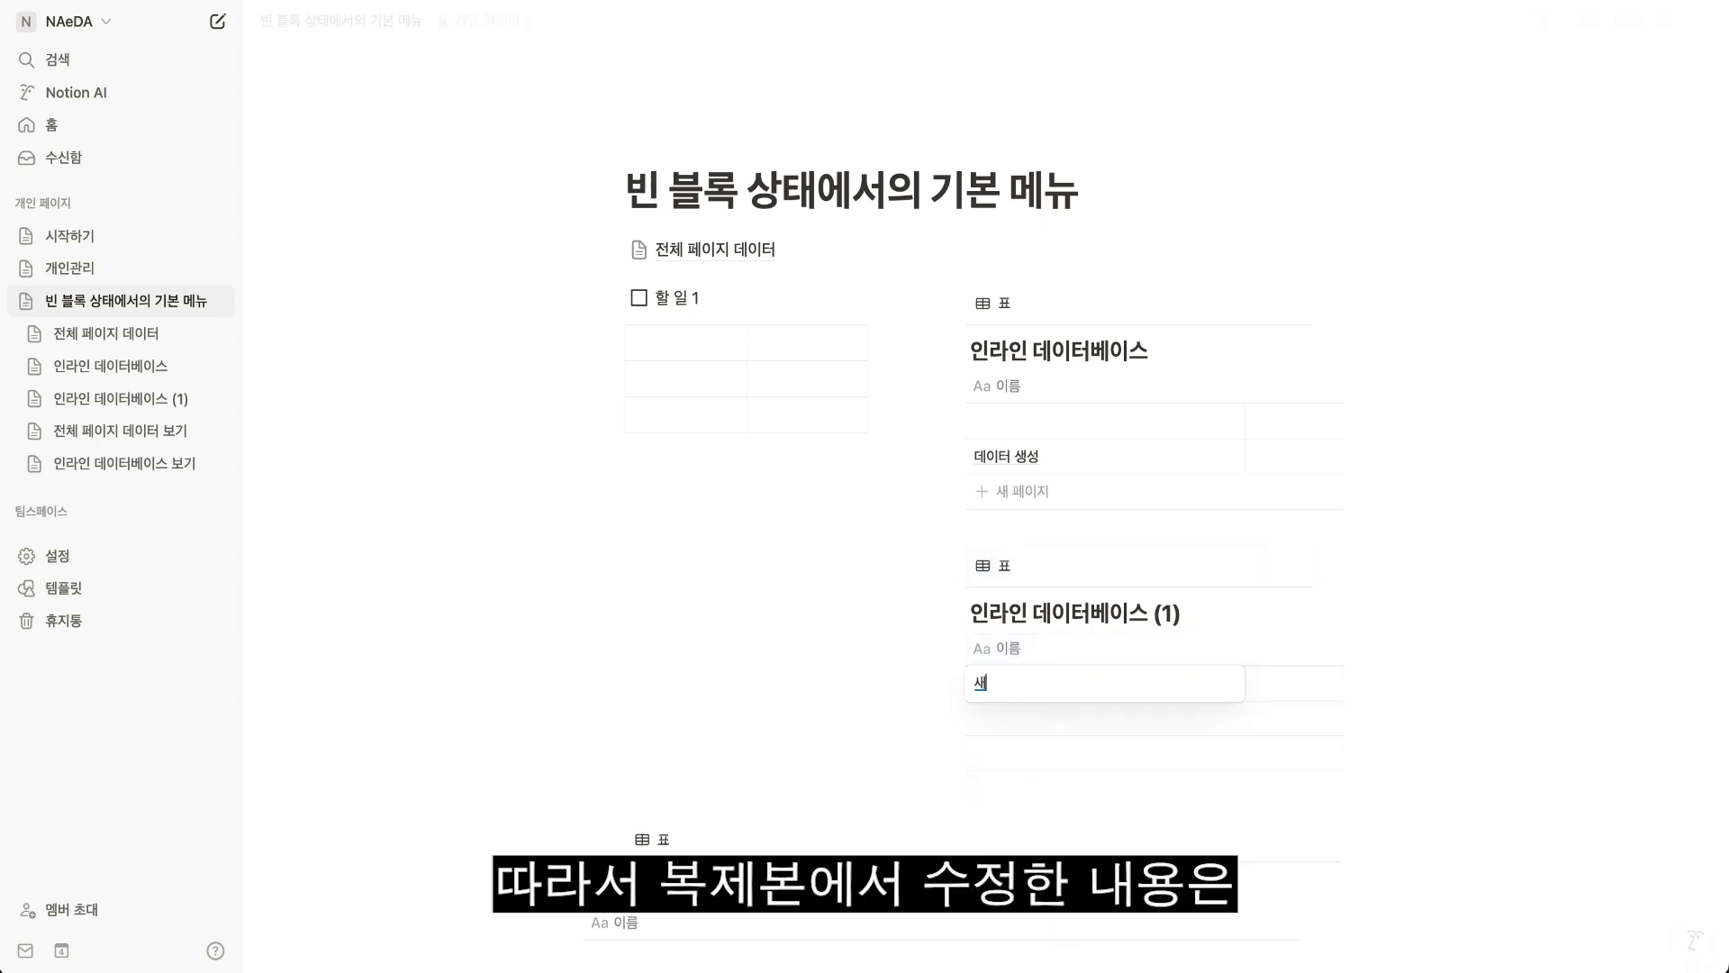
pyautogui.write('로운 데이터만들기')
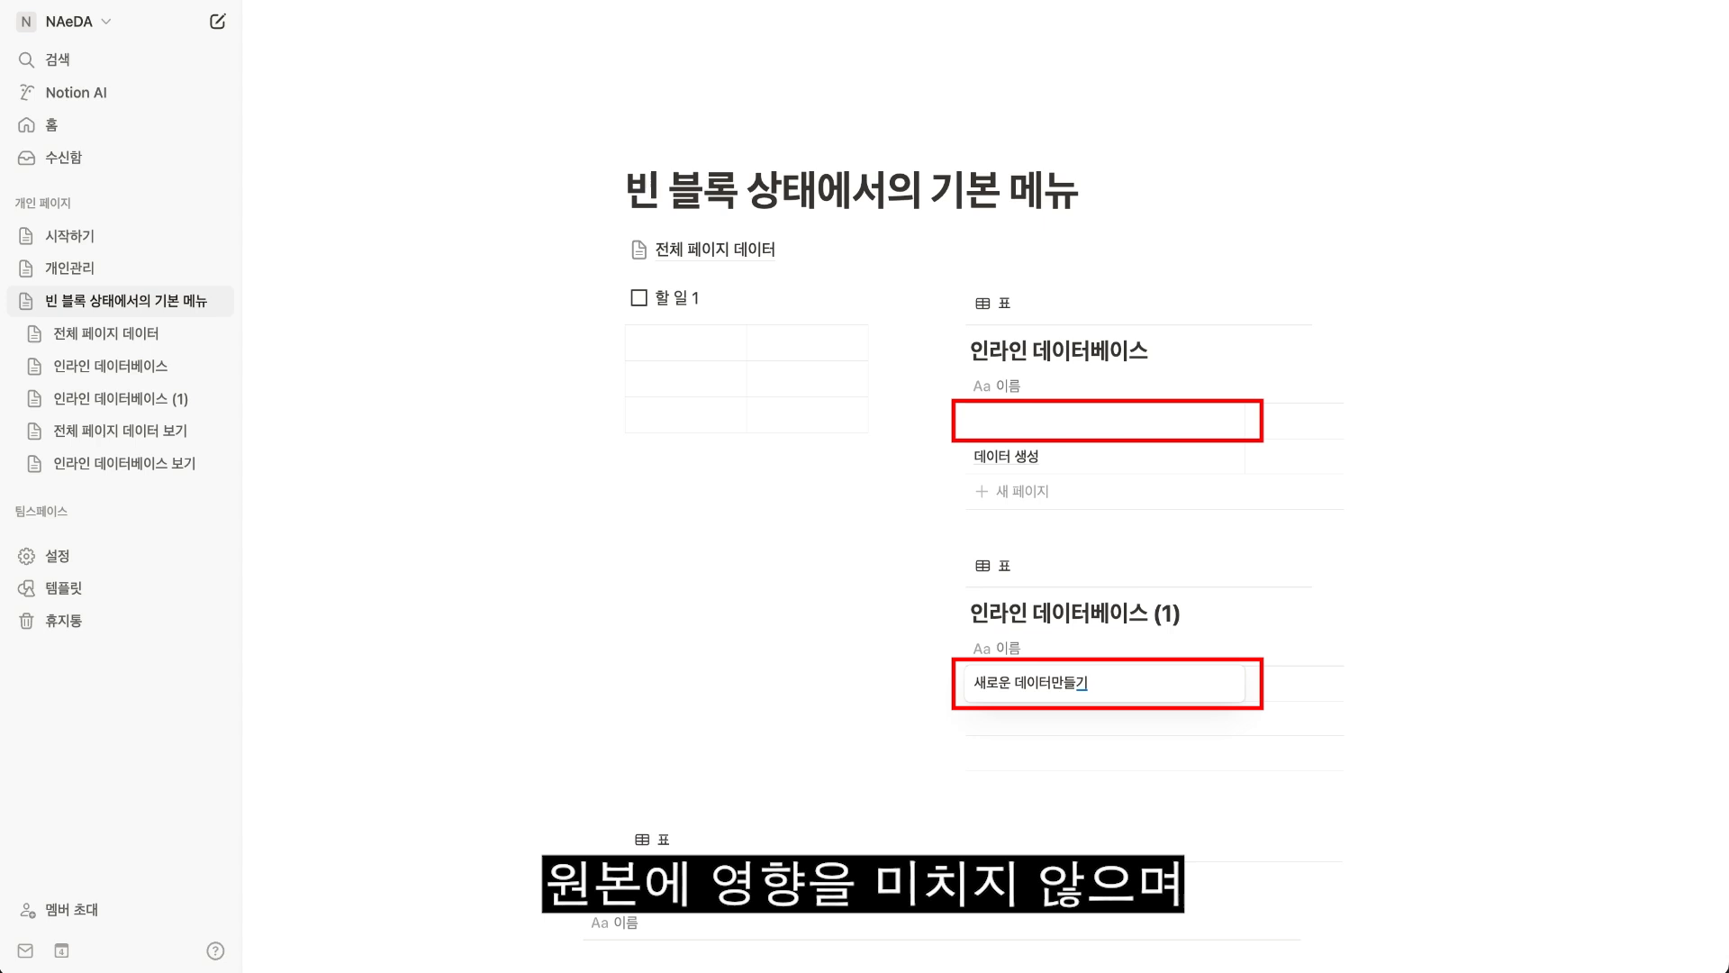
pyautogui.press('Return')
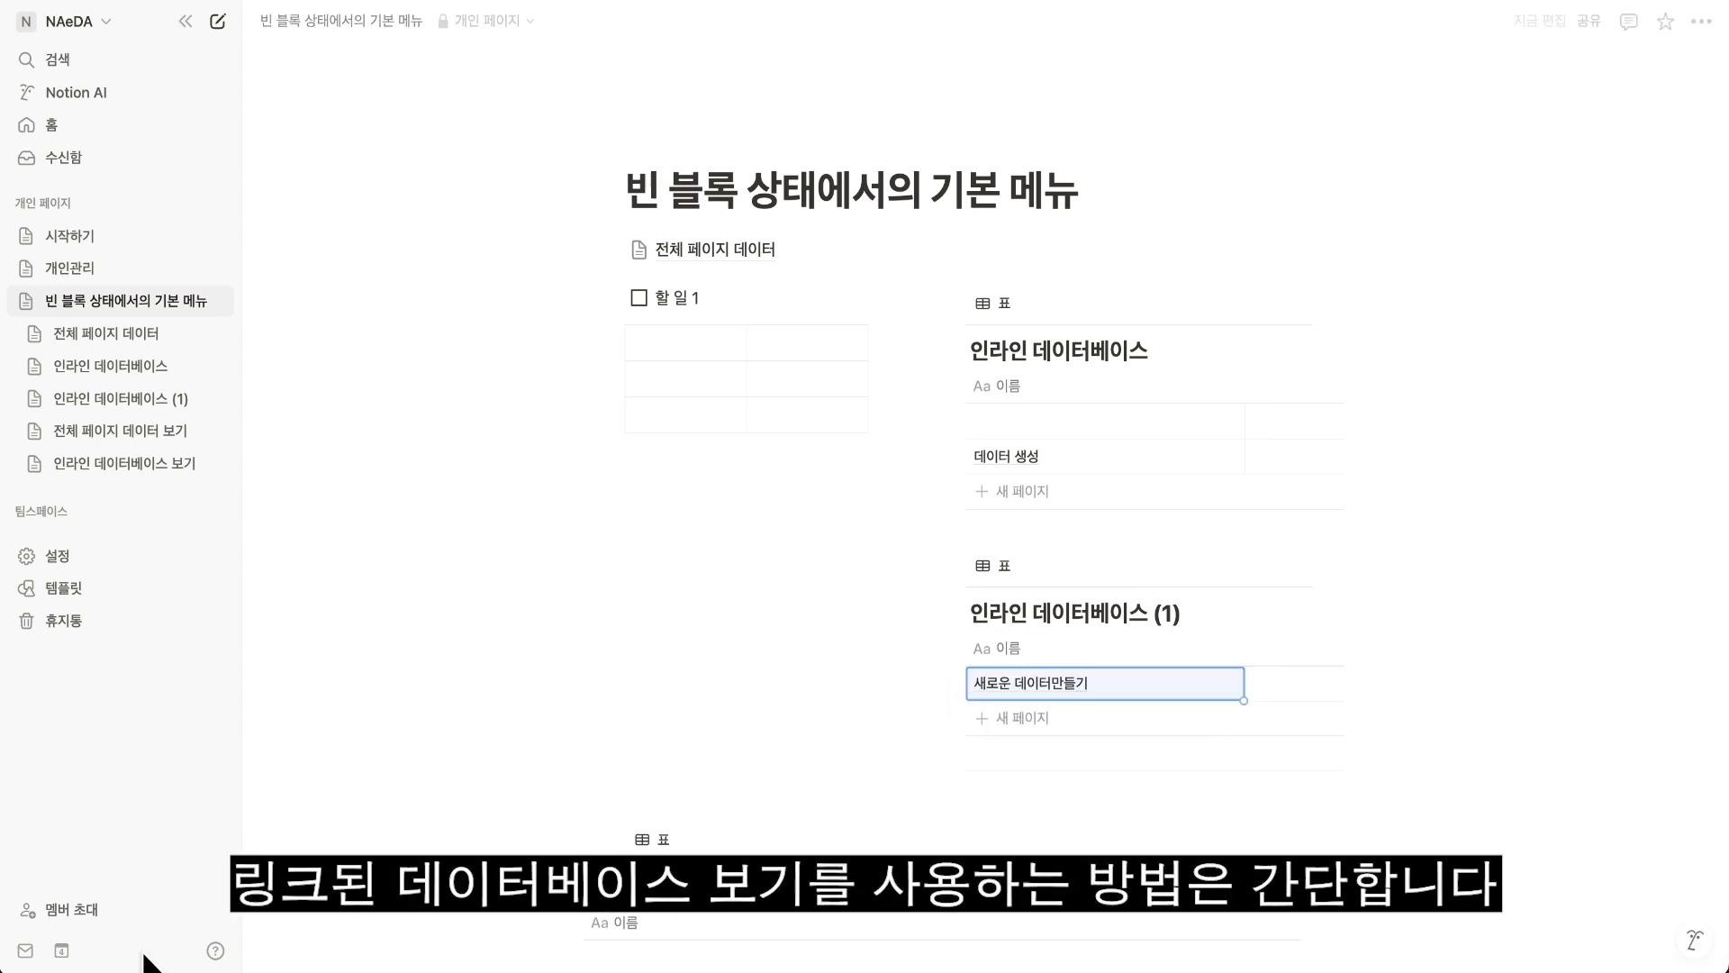
# Insert a 링크된 데이터베이스 보기 block below the simple table, linked to 인라인 데이터베이스 with its existing 표 view.
pyautogui.click(659, 498)
pyautogui.click(659, 497)
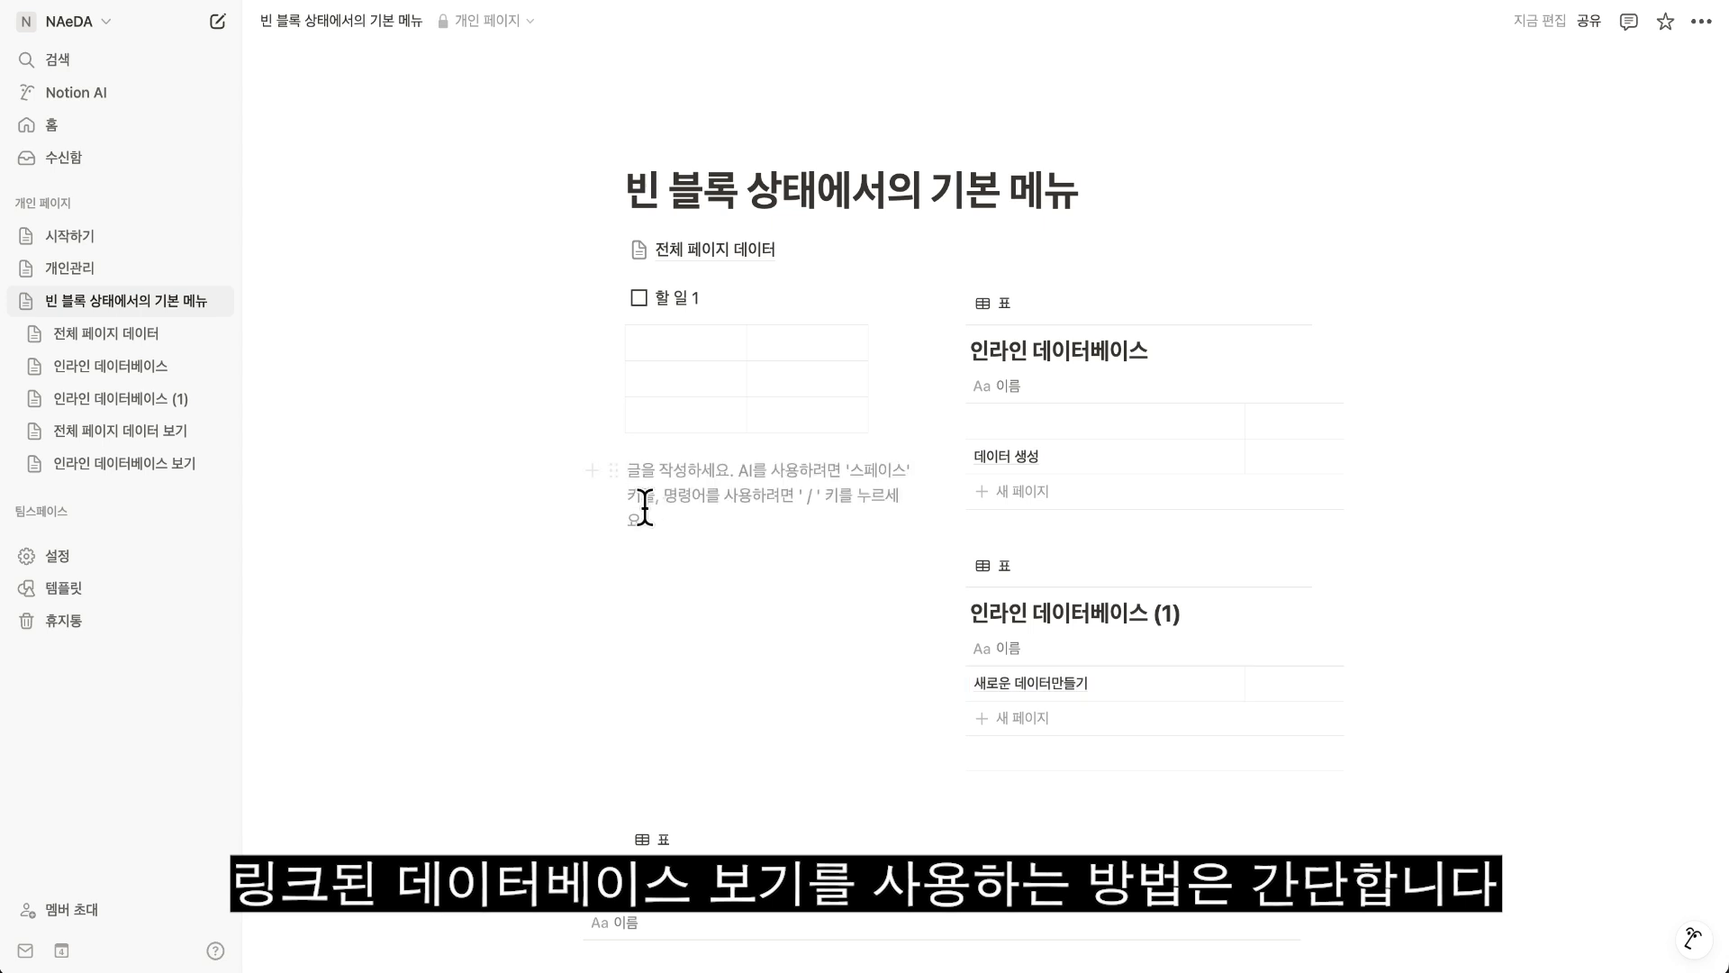
pyautogui.write('/')
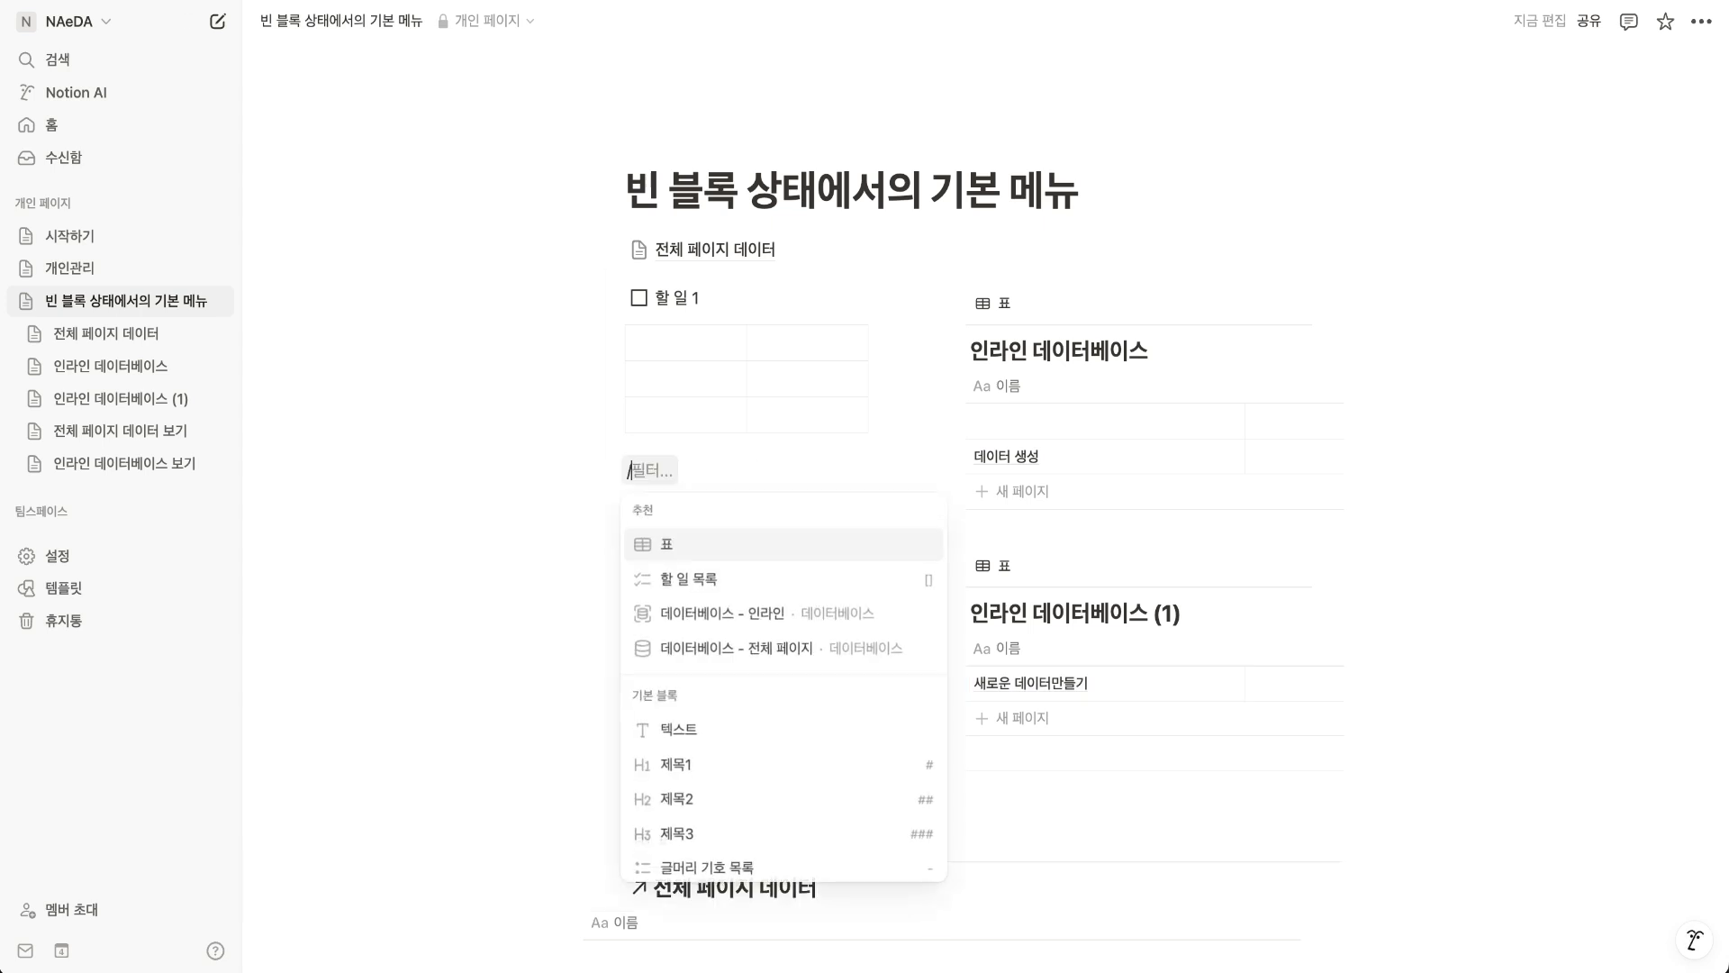
pyautogui.write('링크')
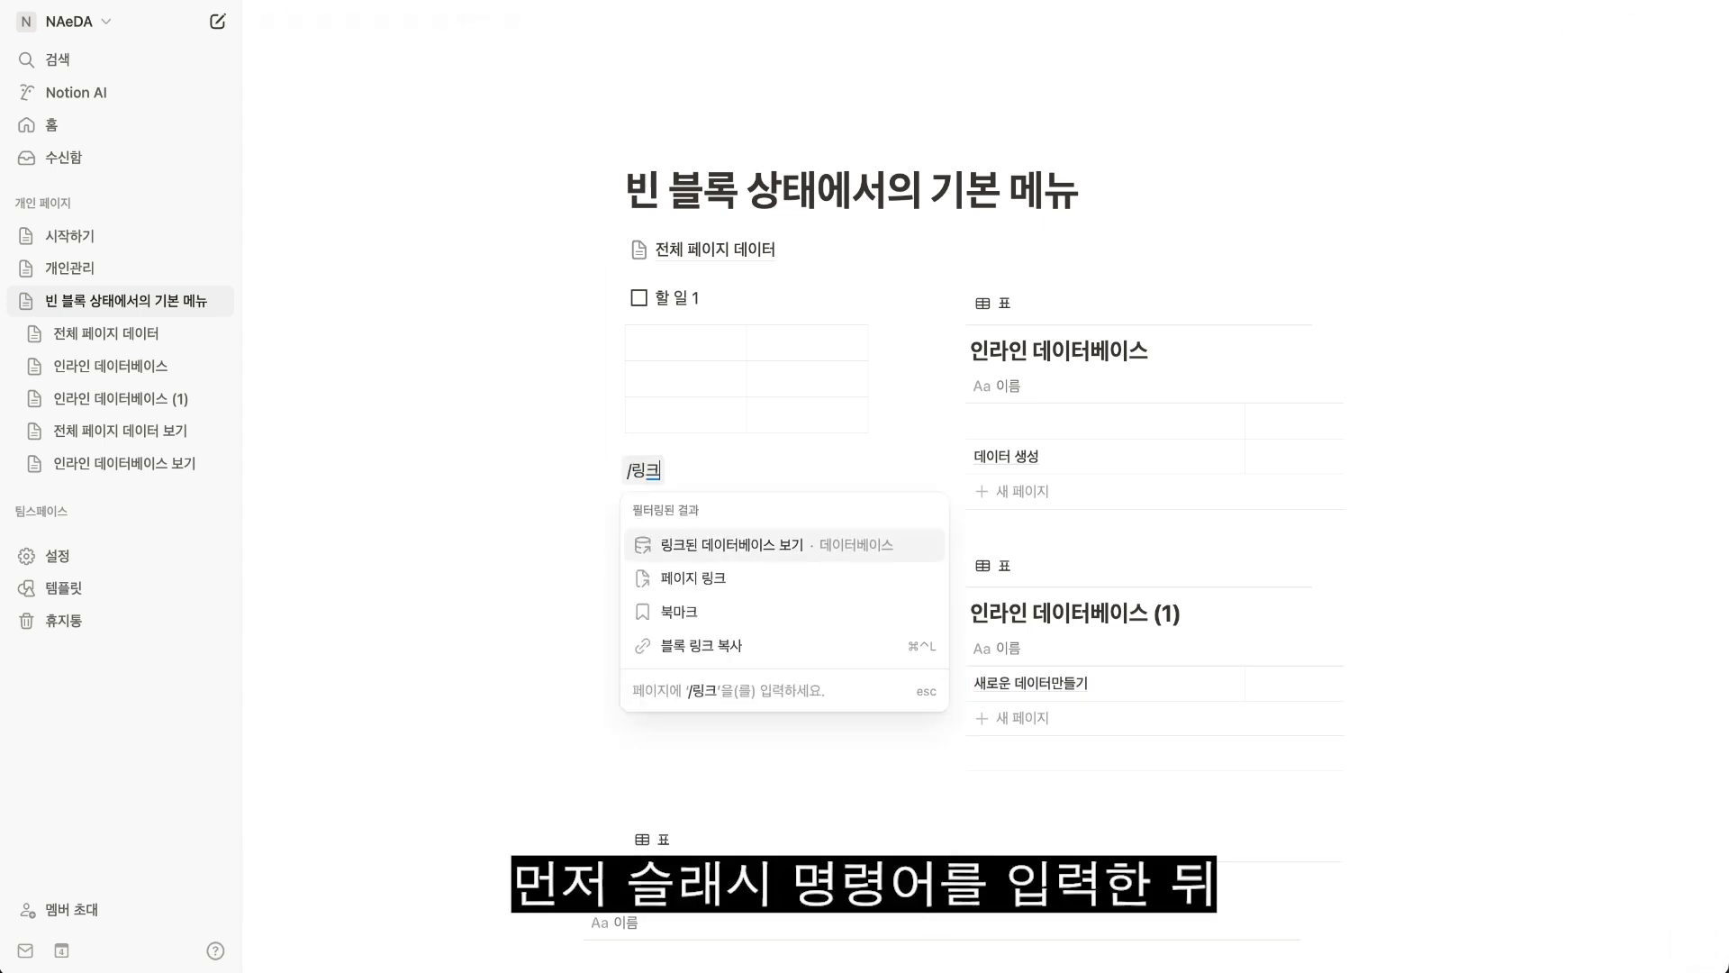
pyautogui.press('Return')
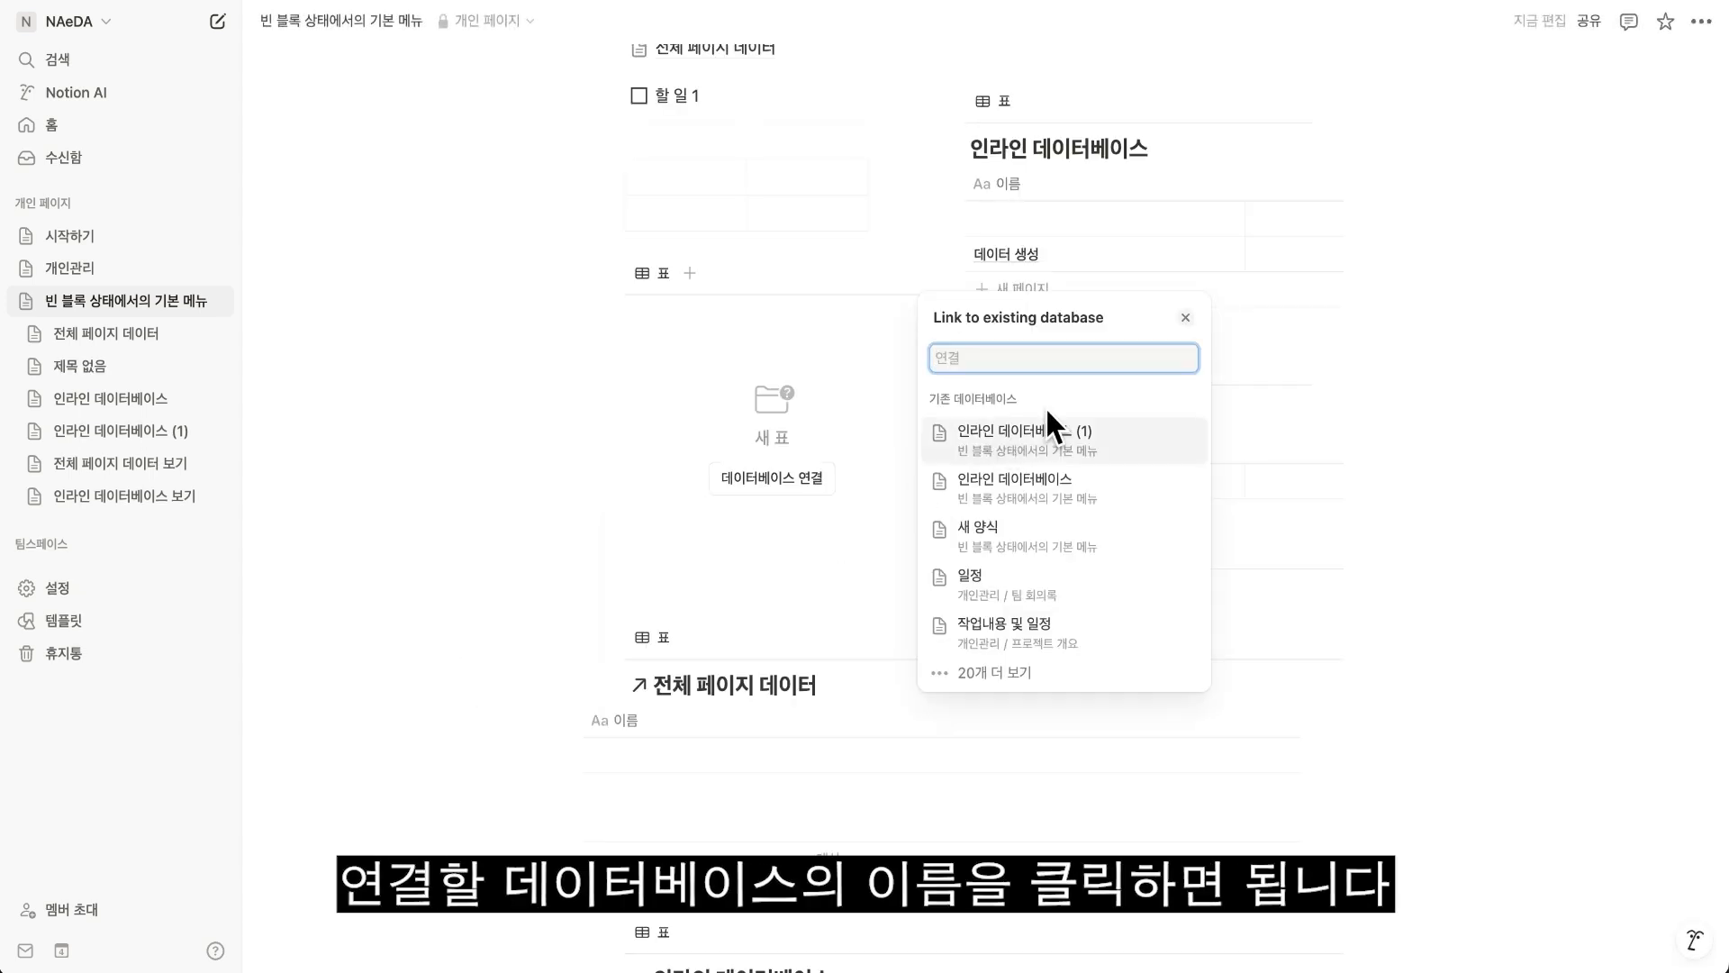
pyautogui.click(1039, 490)
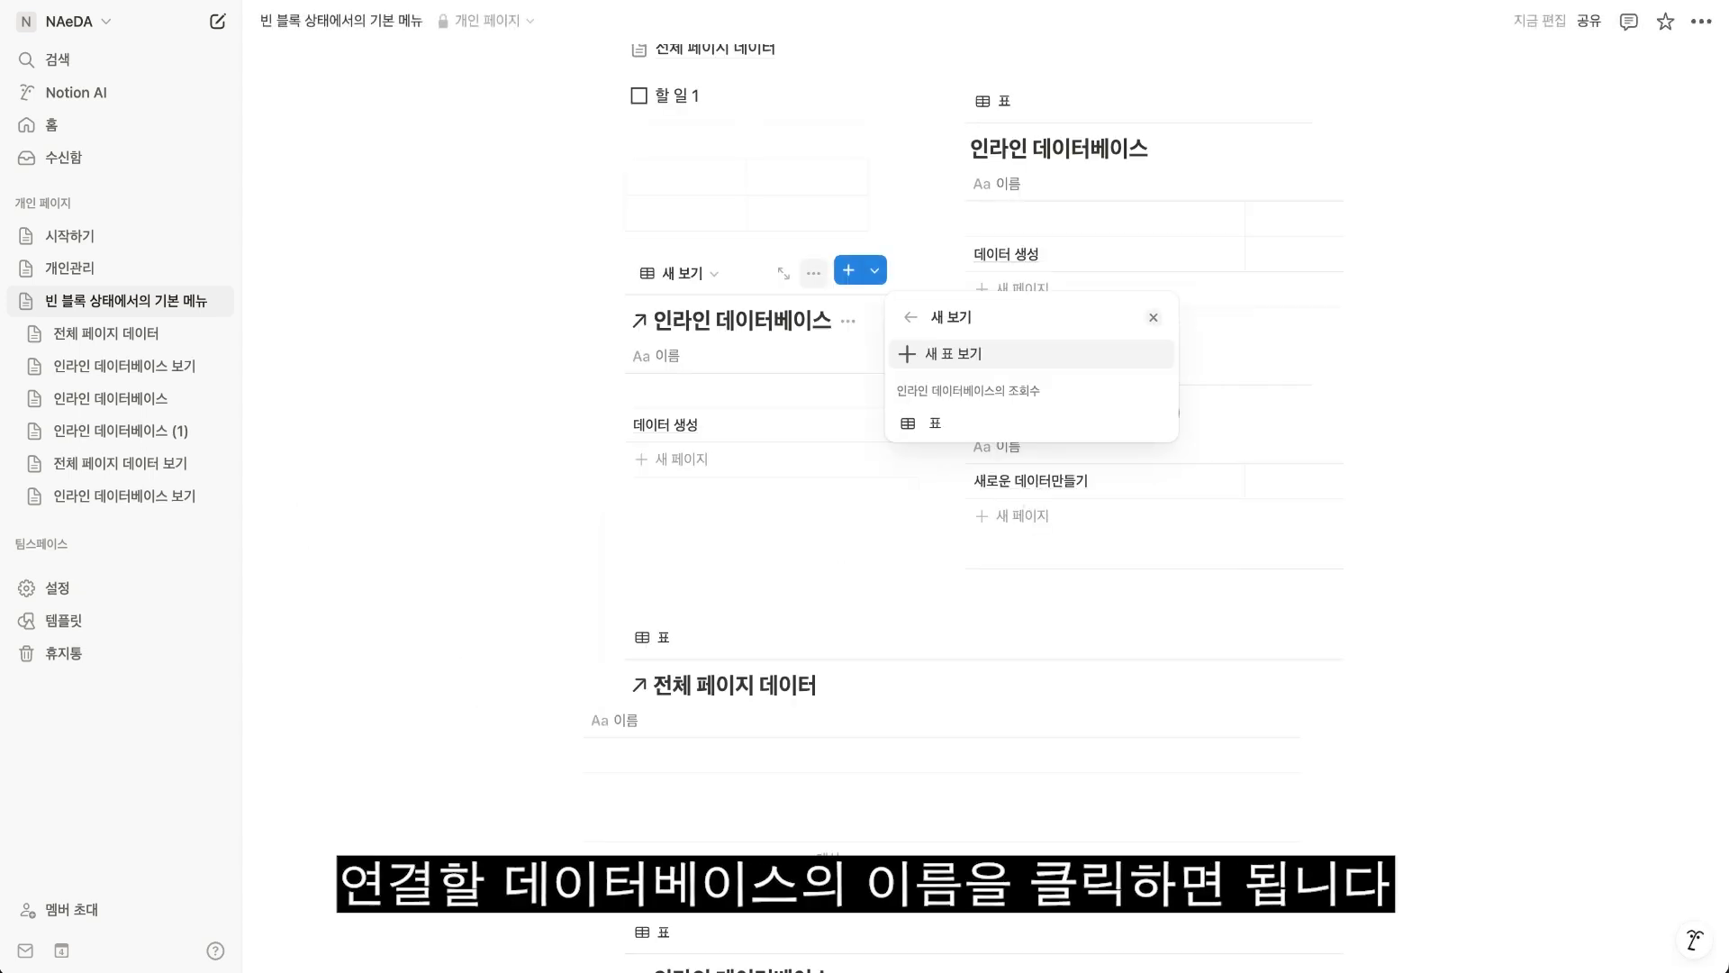
pyautogui.click(528, 587)
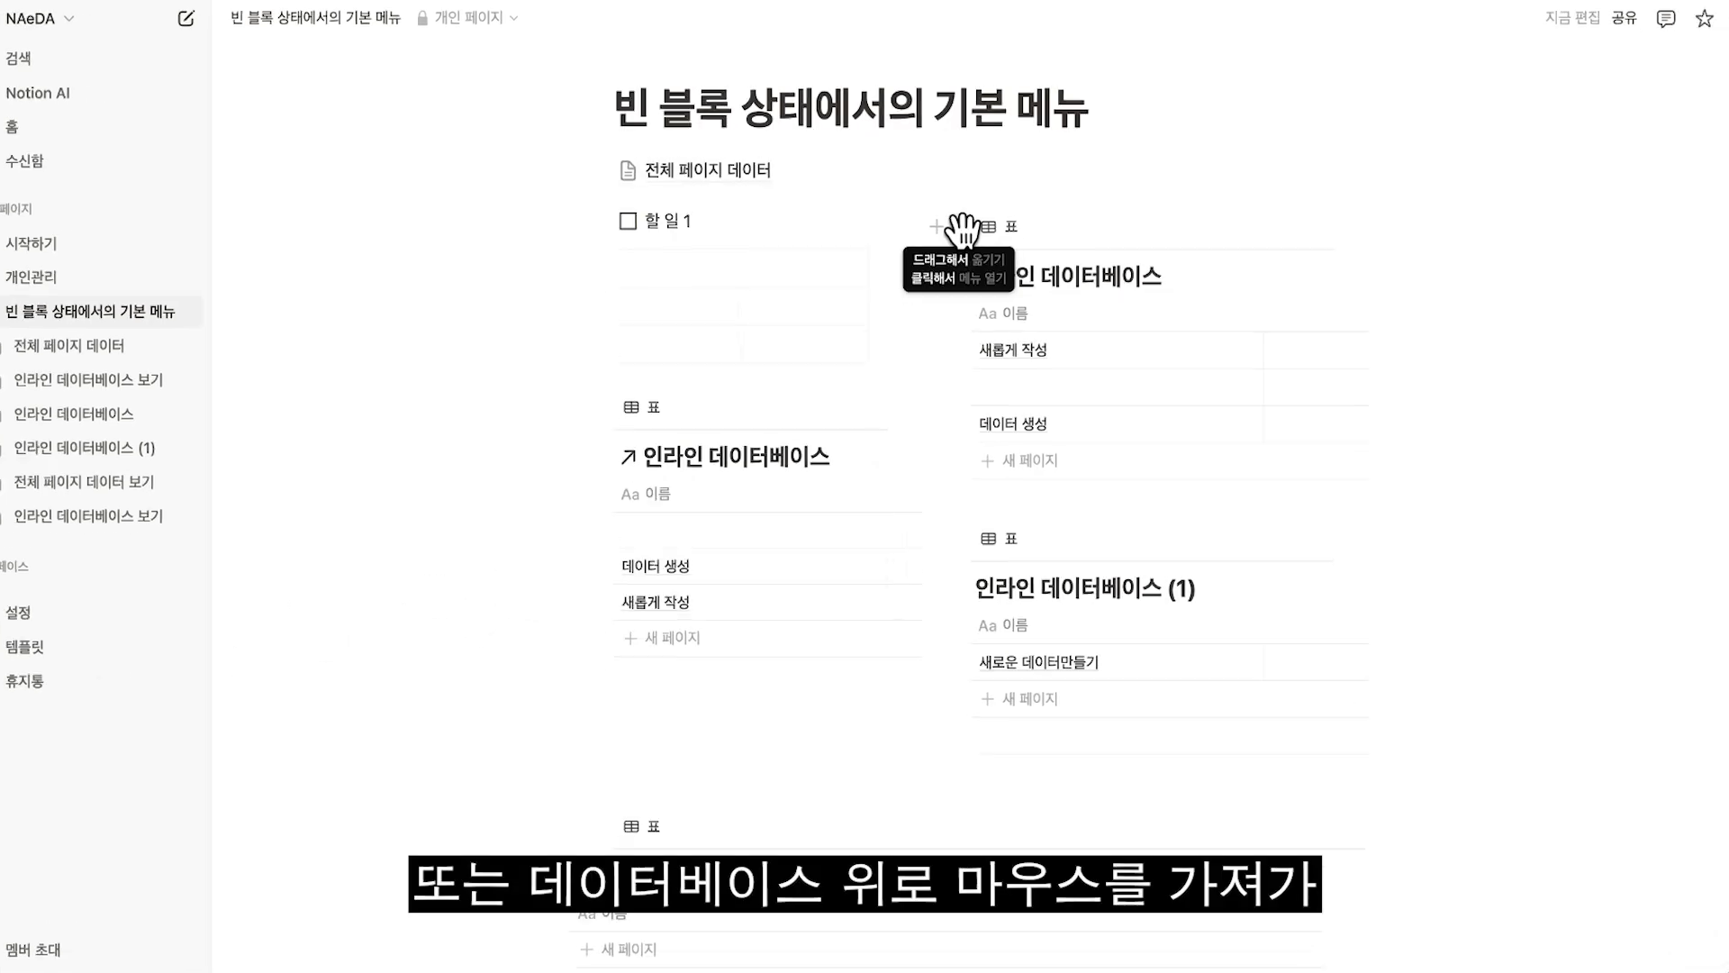
# Copy the link of the original 인라인 데이터베이스 and paste it below the existing linked view as 연결된 데이터베이스 보기.
pyautogui.click(961, 227)
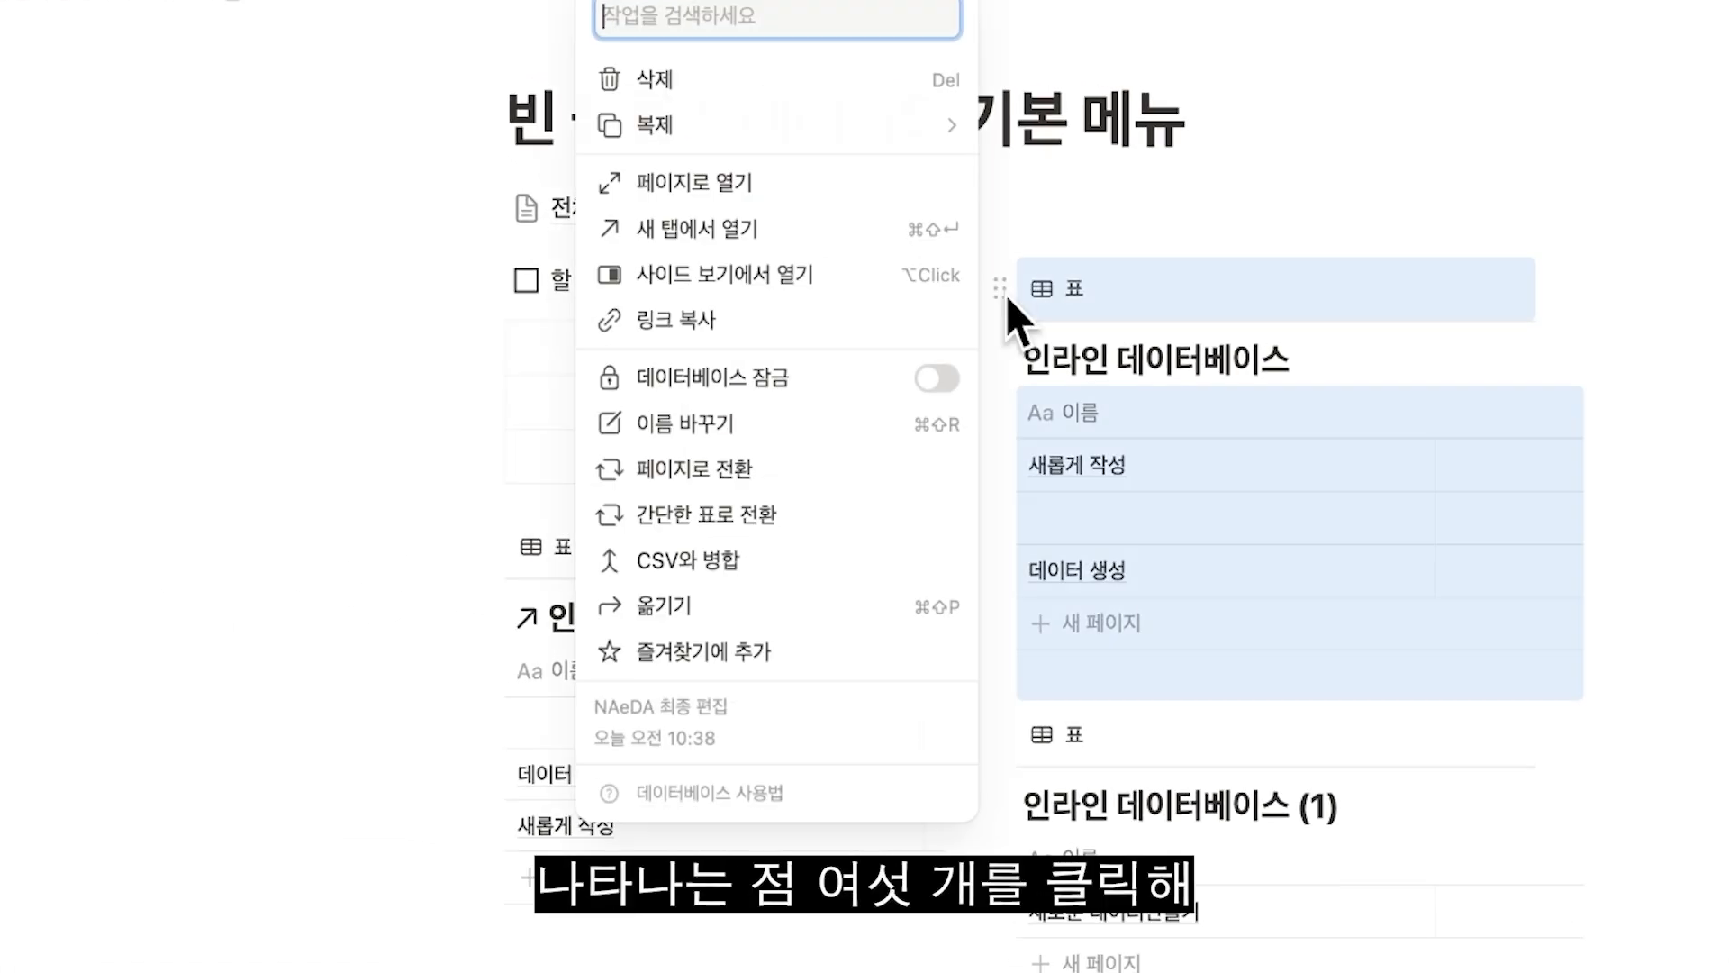
pyautogui.click(885, 320)
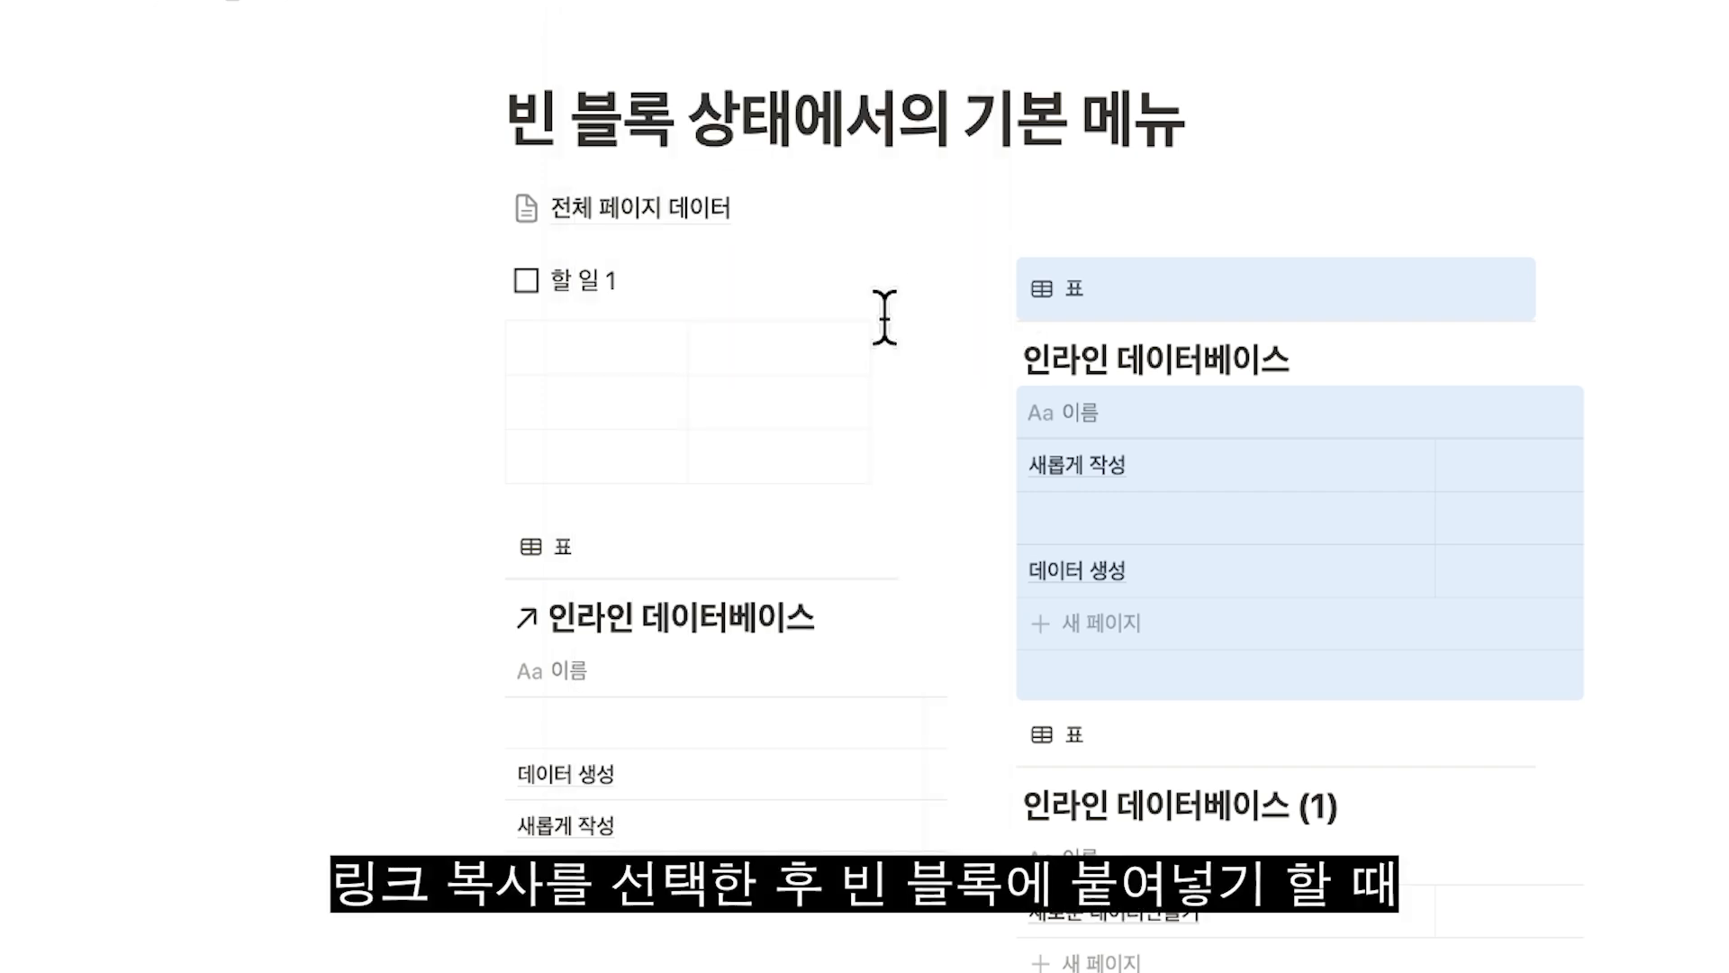
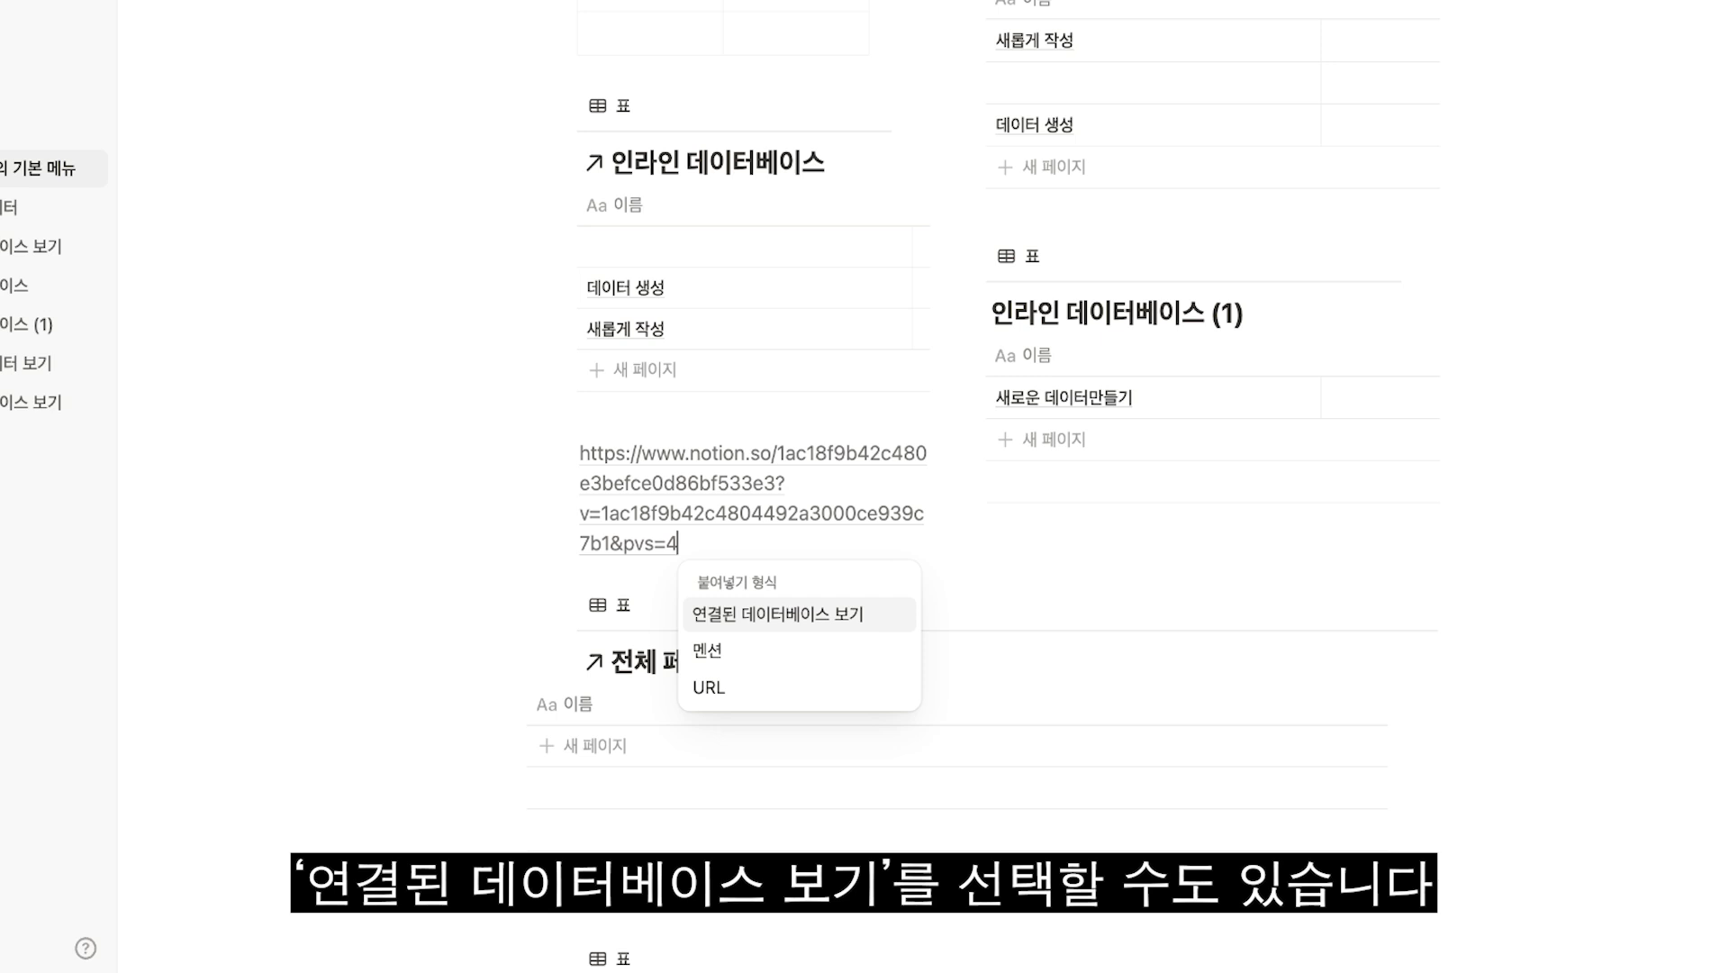
pyautogui.press('Return')
# Add a page named 링크된 데이터베이스 보기 to the newly pasted linked view of 인라인 데이터베이스.
pyautogui.click(637, 726)
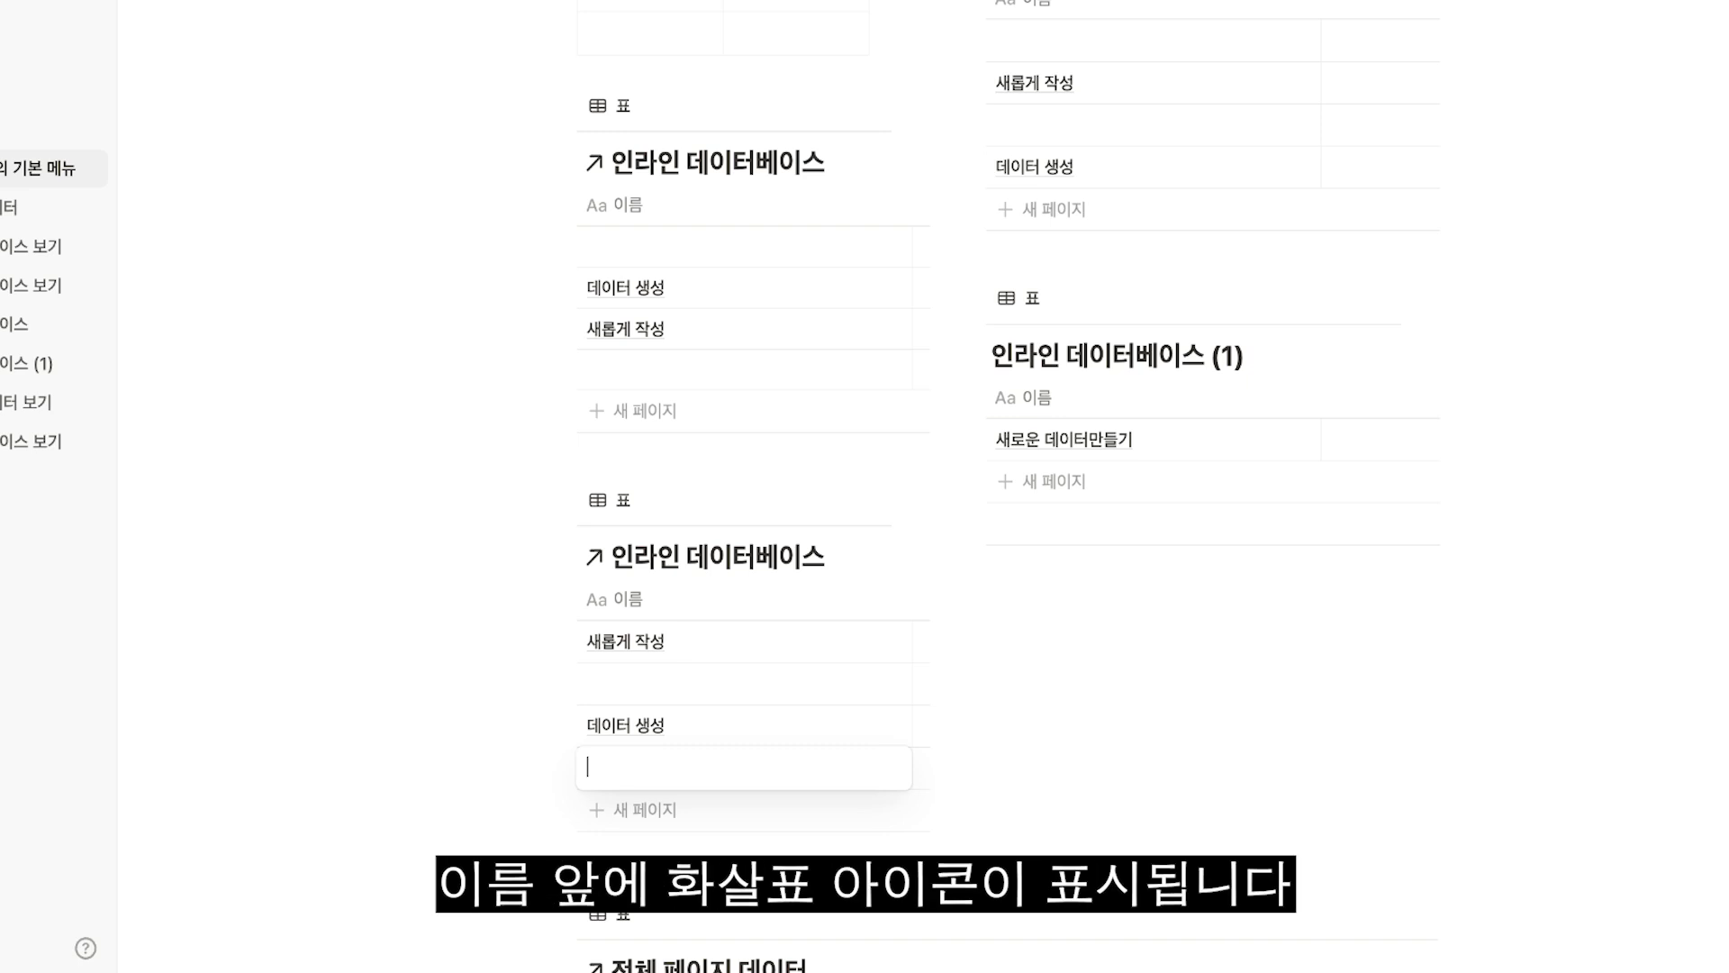
pyautogui.write('링크된 데이터베이스 보기')
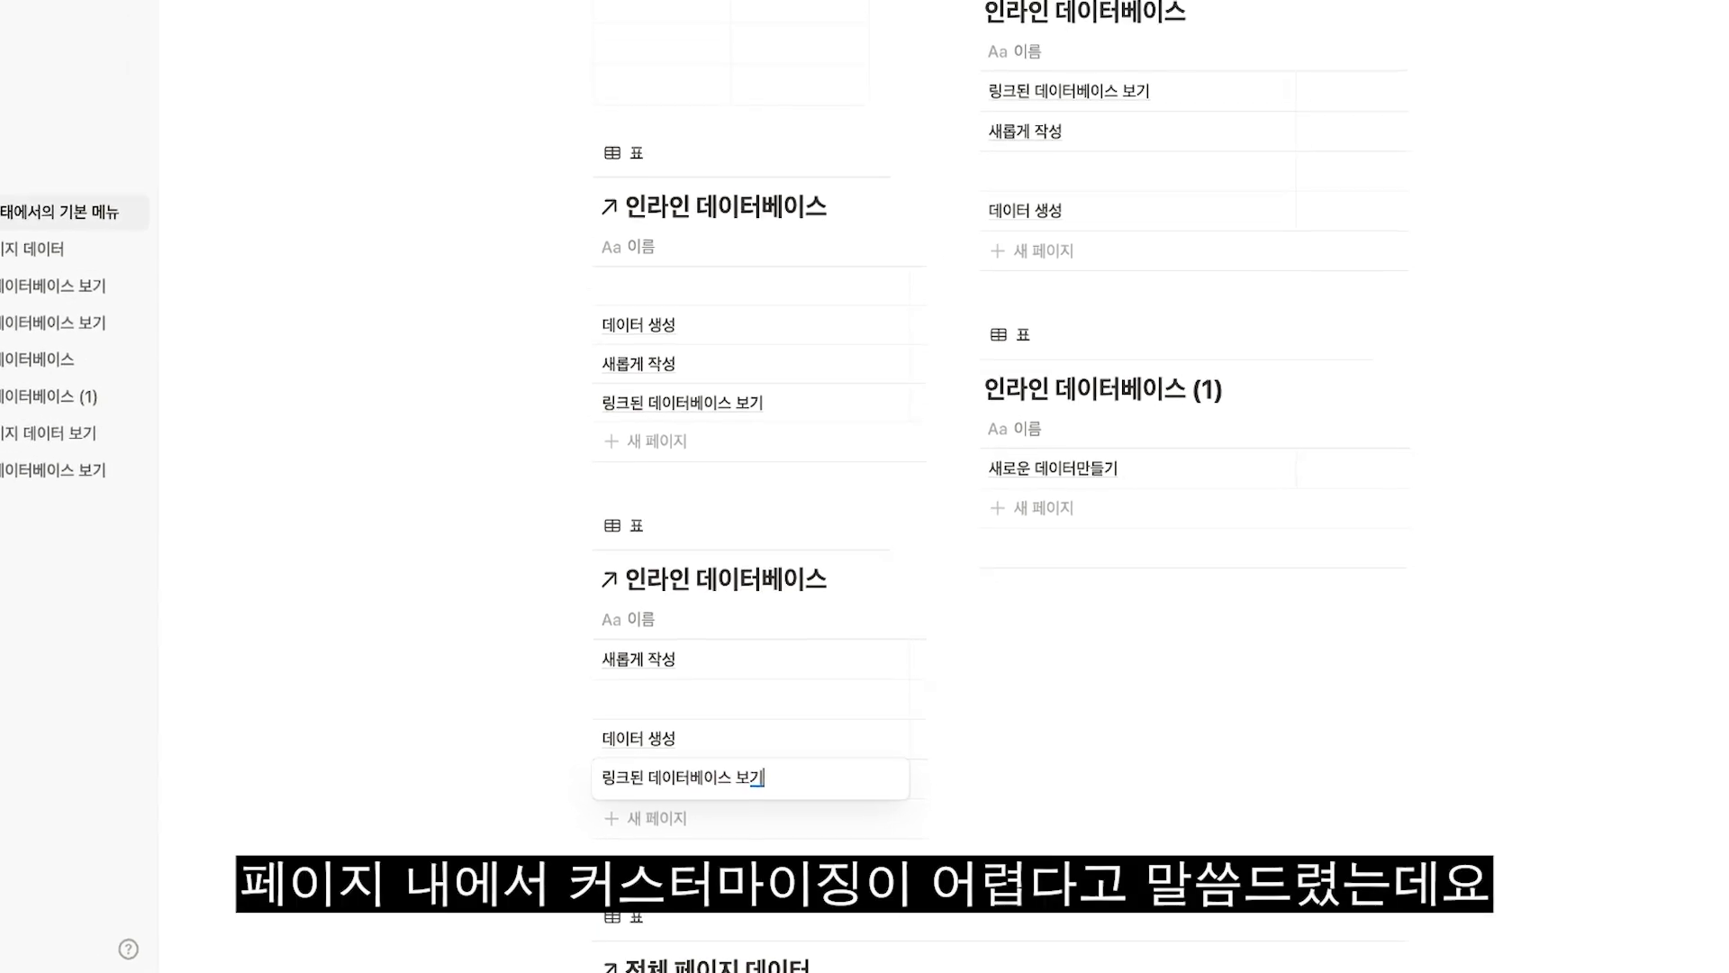
pyautogui.press('Escape')
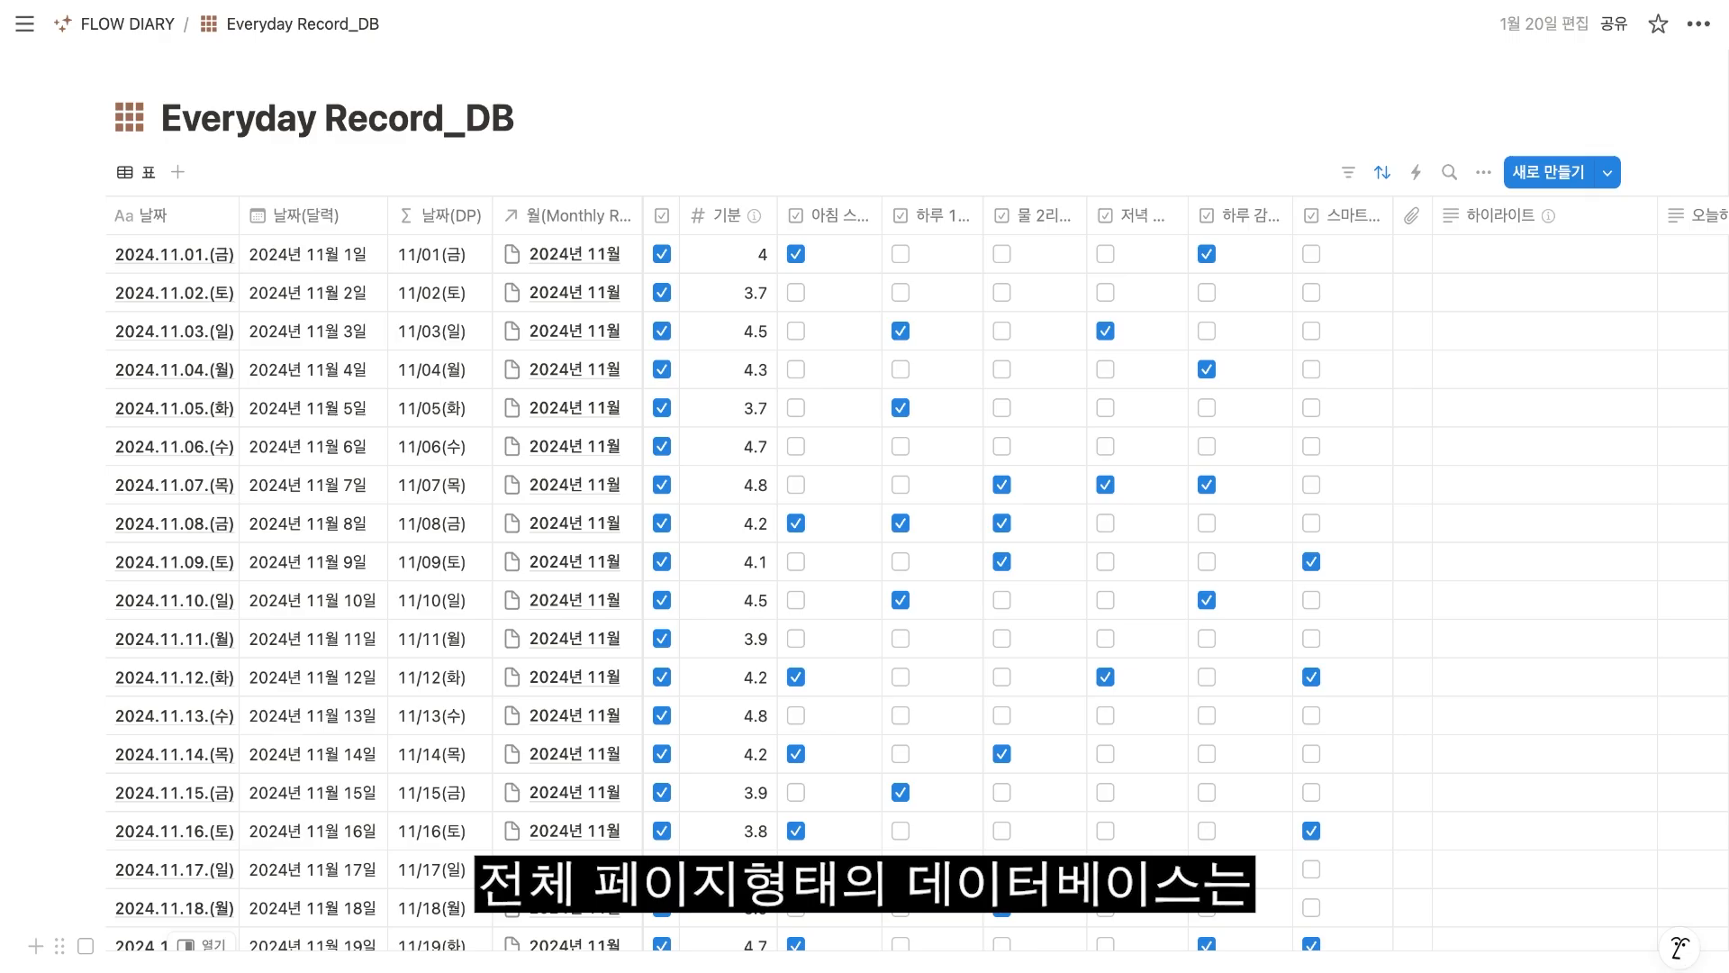
# Look through the daily records in the full-page database Everyday Record_DB, from November 2024 into December.
pyautogui.scroll(-2, 1429, 919)
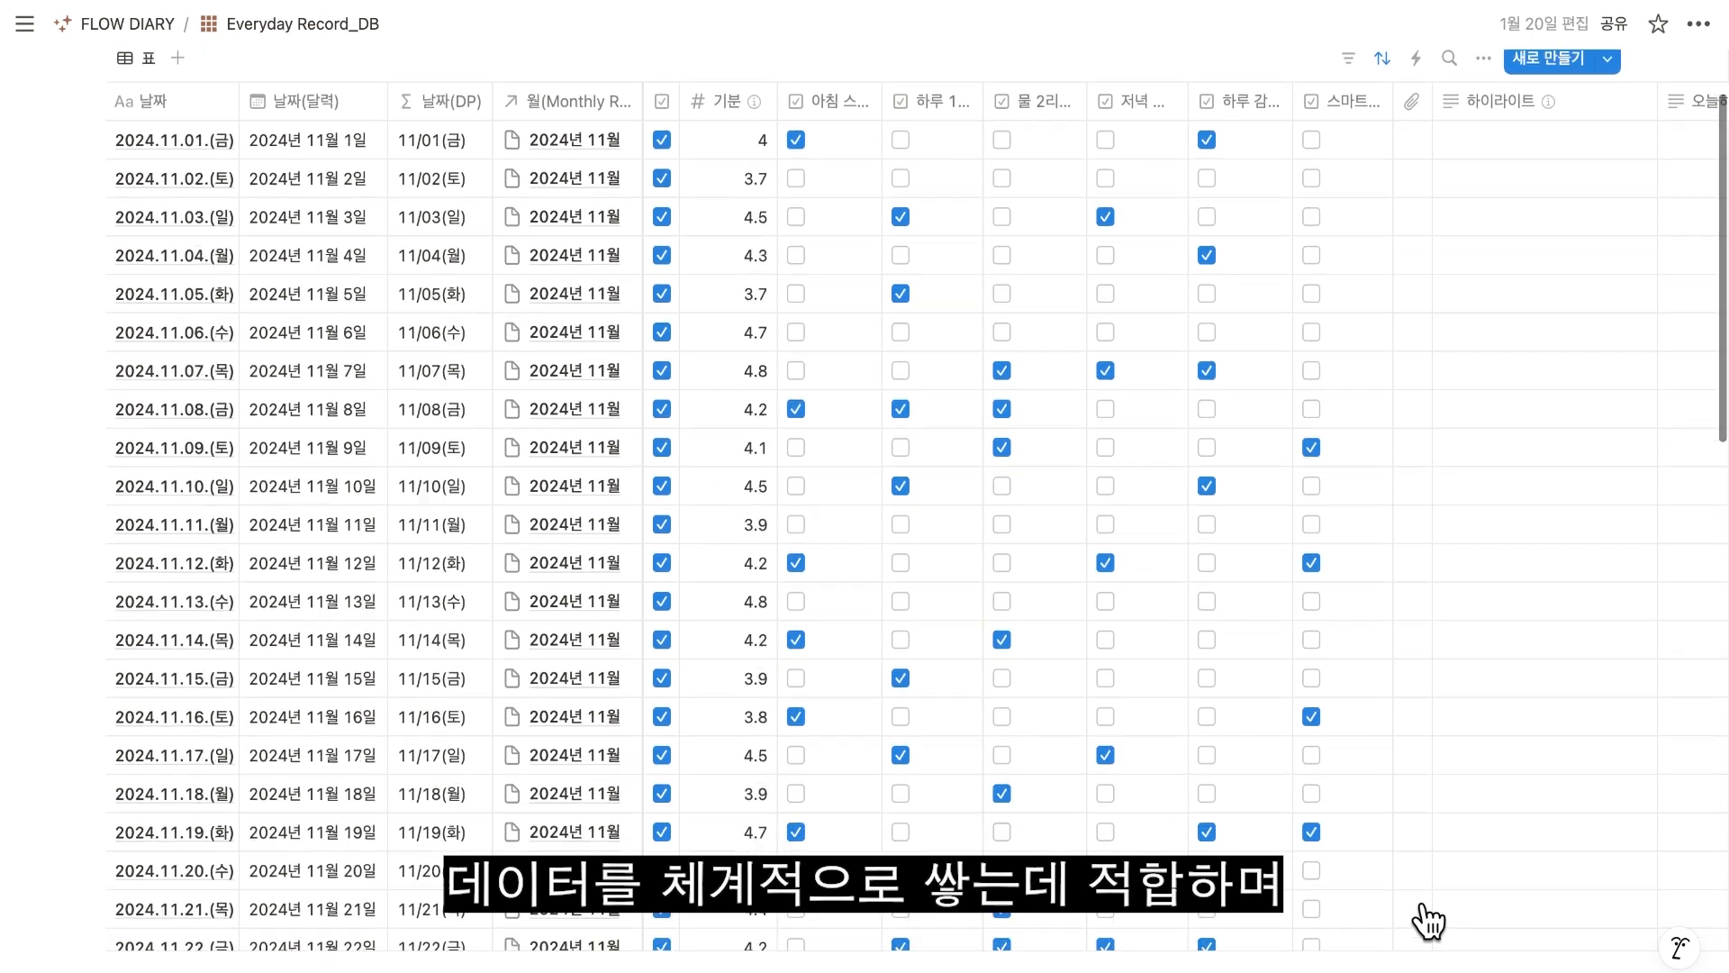
pyautogui.scroll(-4, 1428, 918)
pyautogui.scroll(-3, 1428, 922)
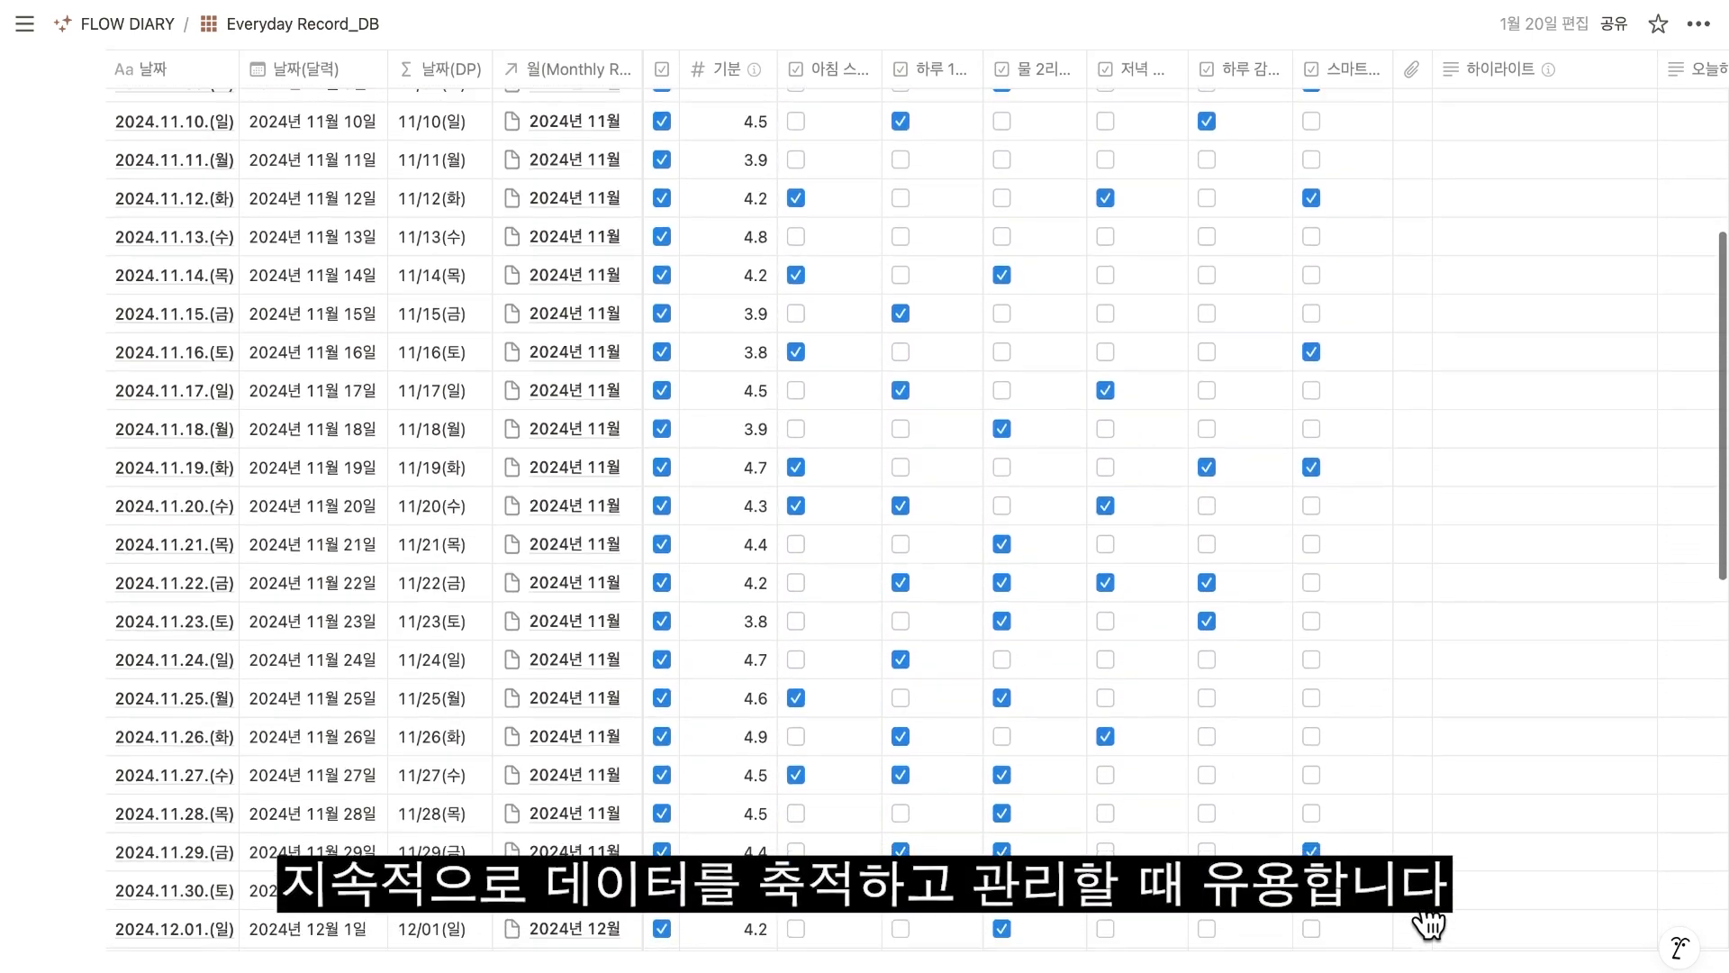
pyautogui.scroll(-1, 1429, 922)
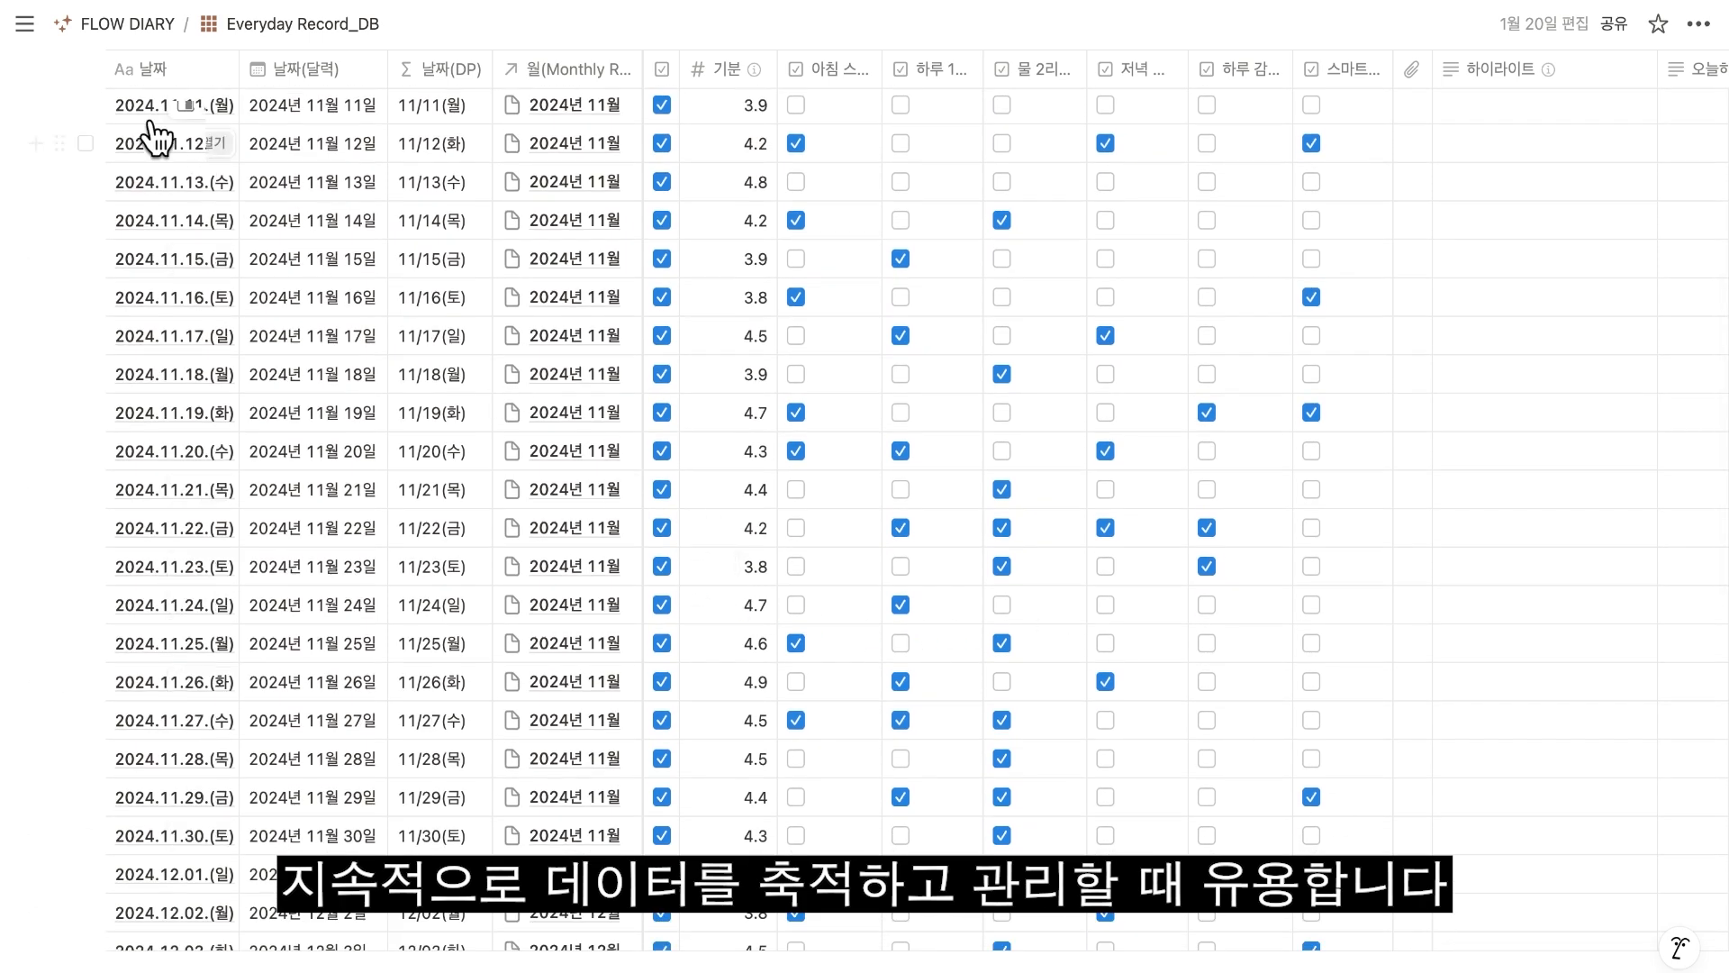
# Go back to the FLOW DIARY page and compare its routine database's 올해, 지난해 and All View galleries, ending on the 캘린더 view.
pyautogui.click(135, 25)
pyautogui.scroll(-1, 1667, 849)
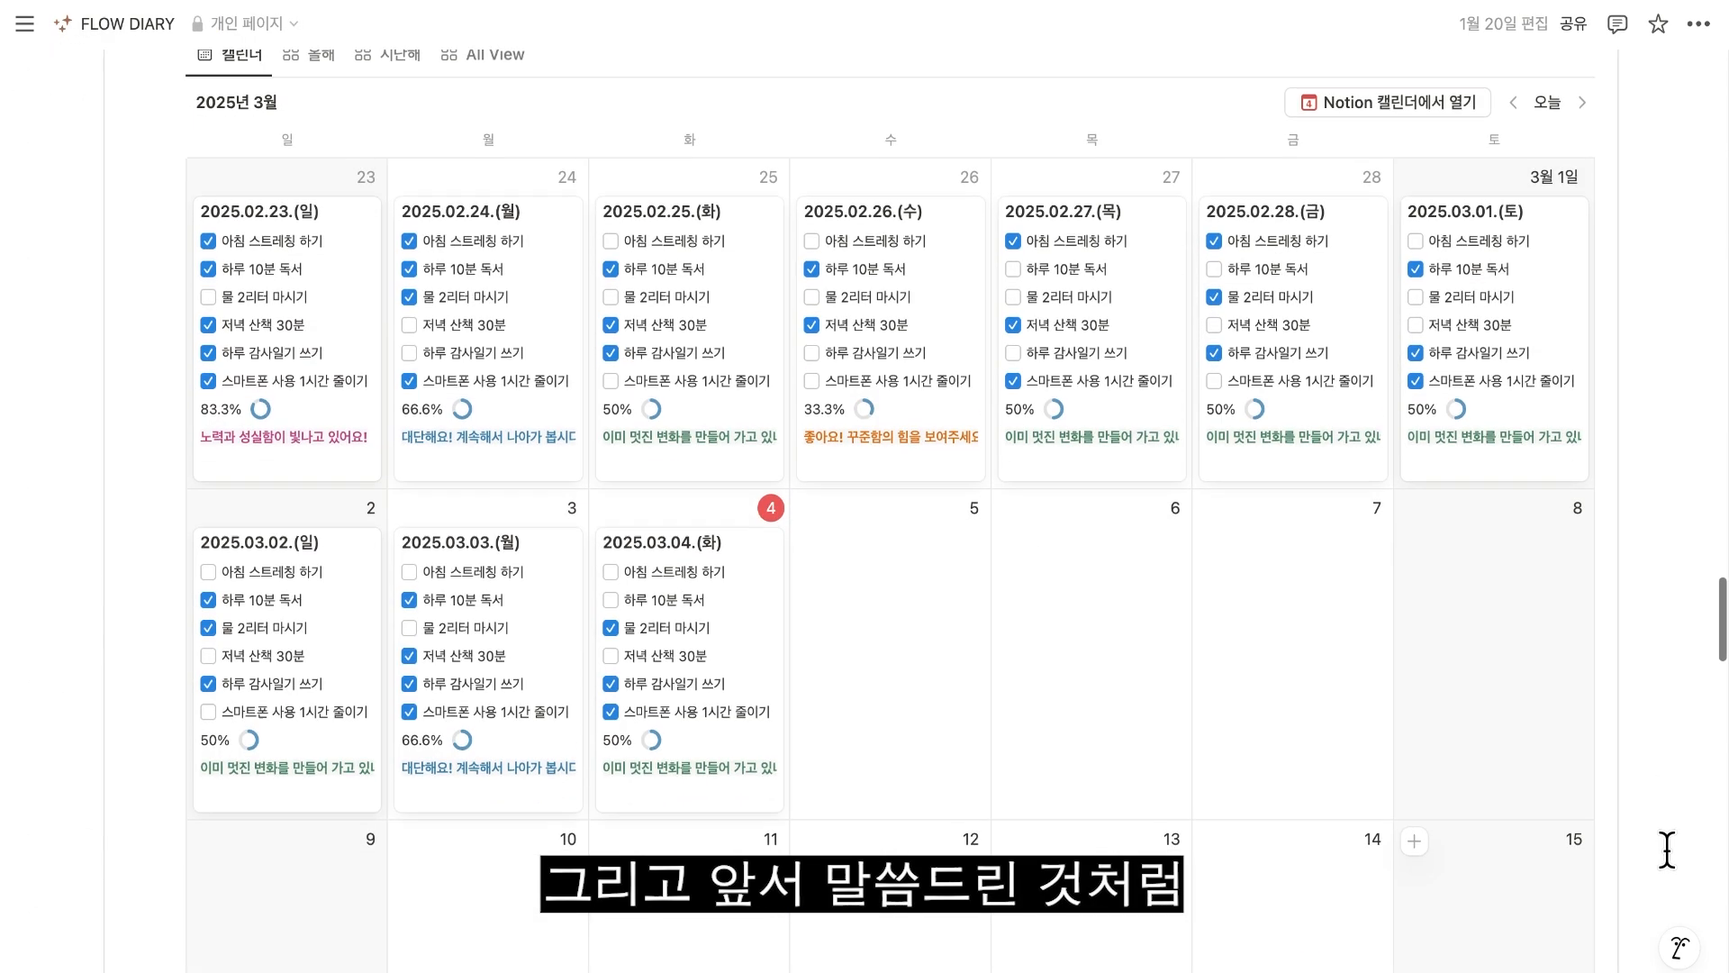
pyautogui.scroll(1, 1667, 850)
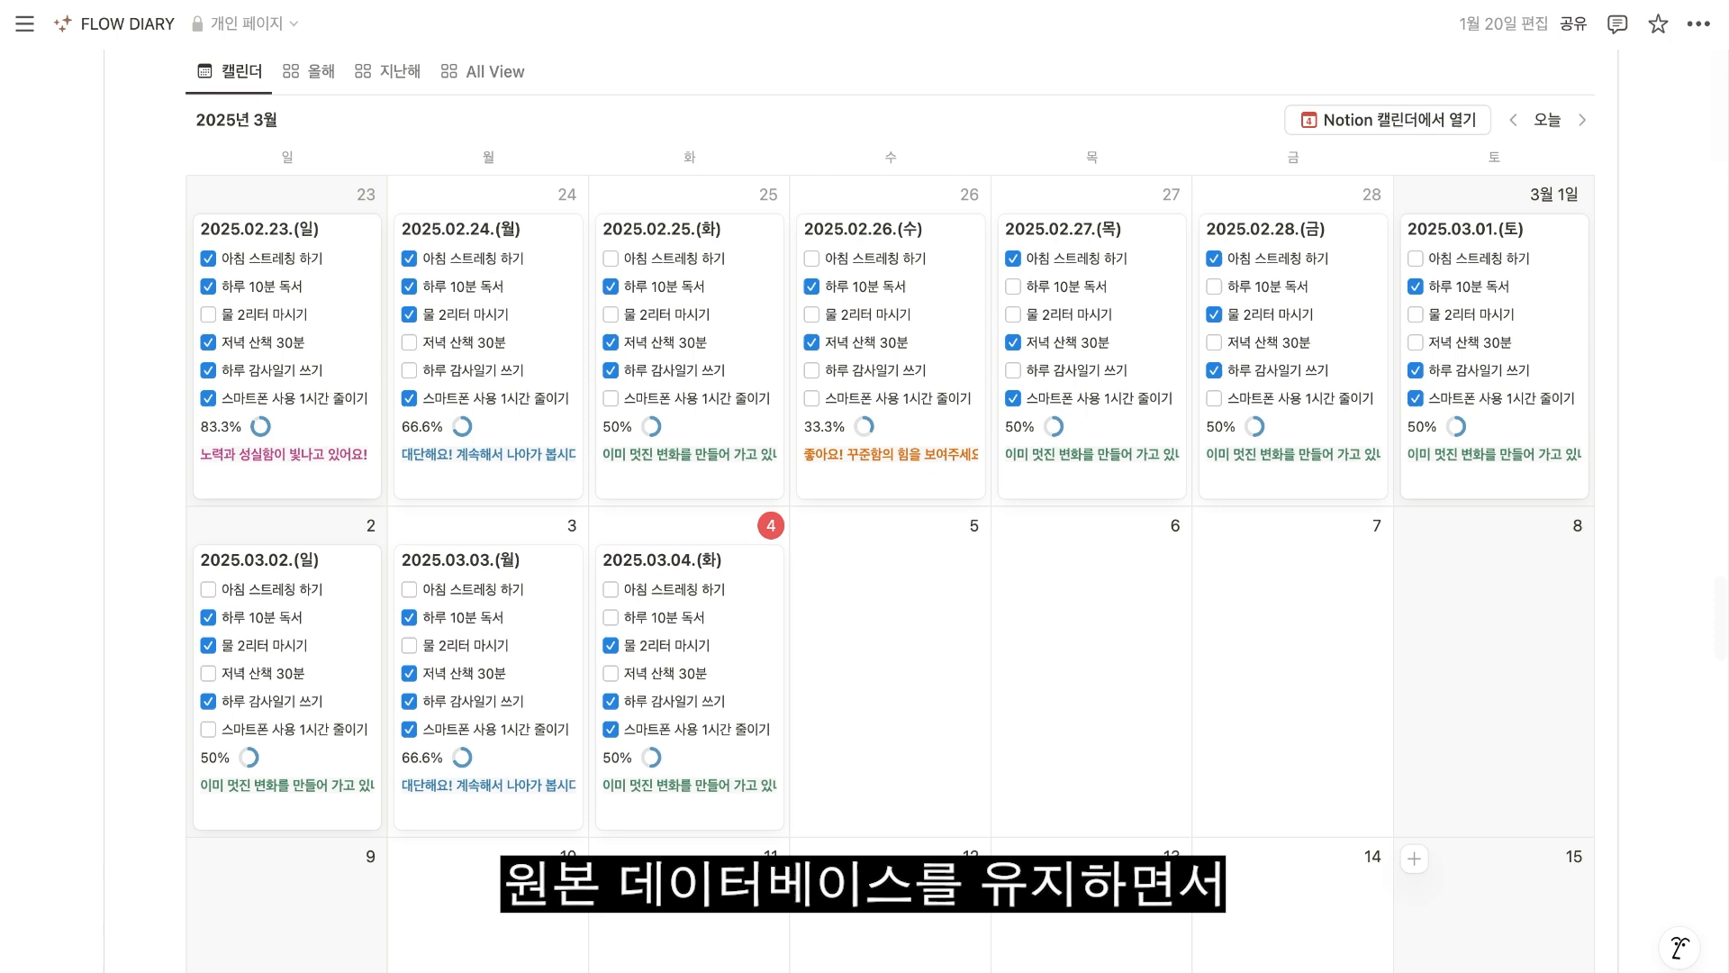
pyautogui.click(310, 81)
pyautogui.click(401, 85)
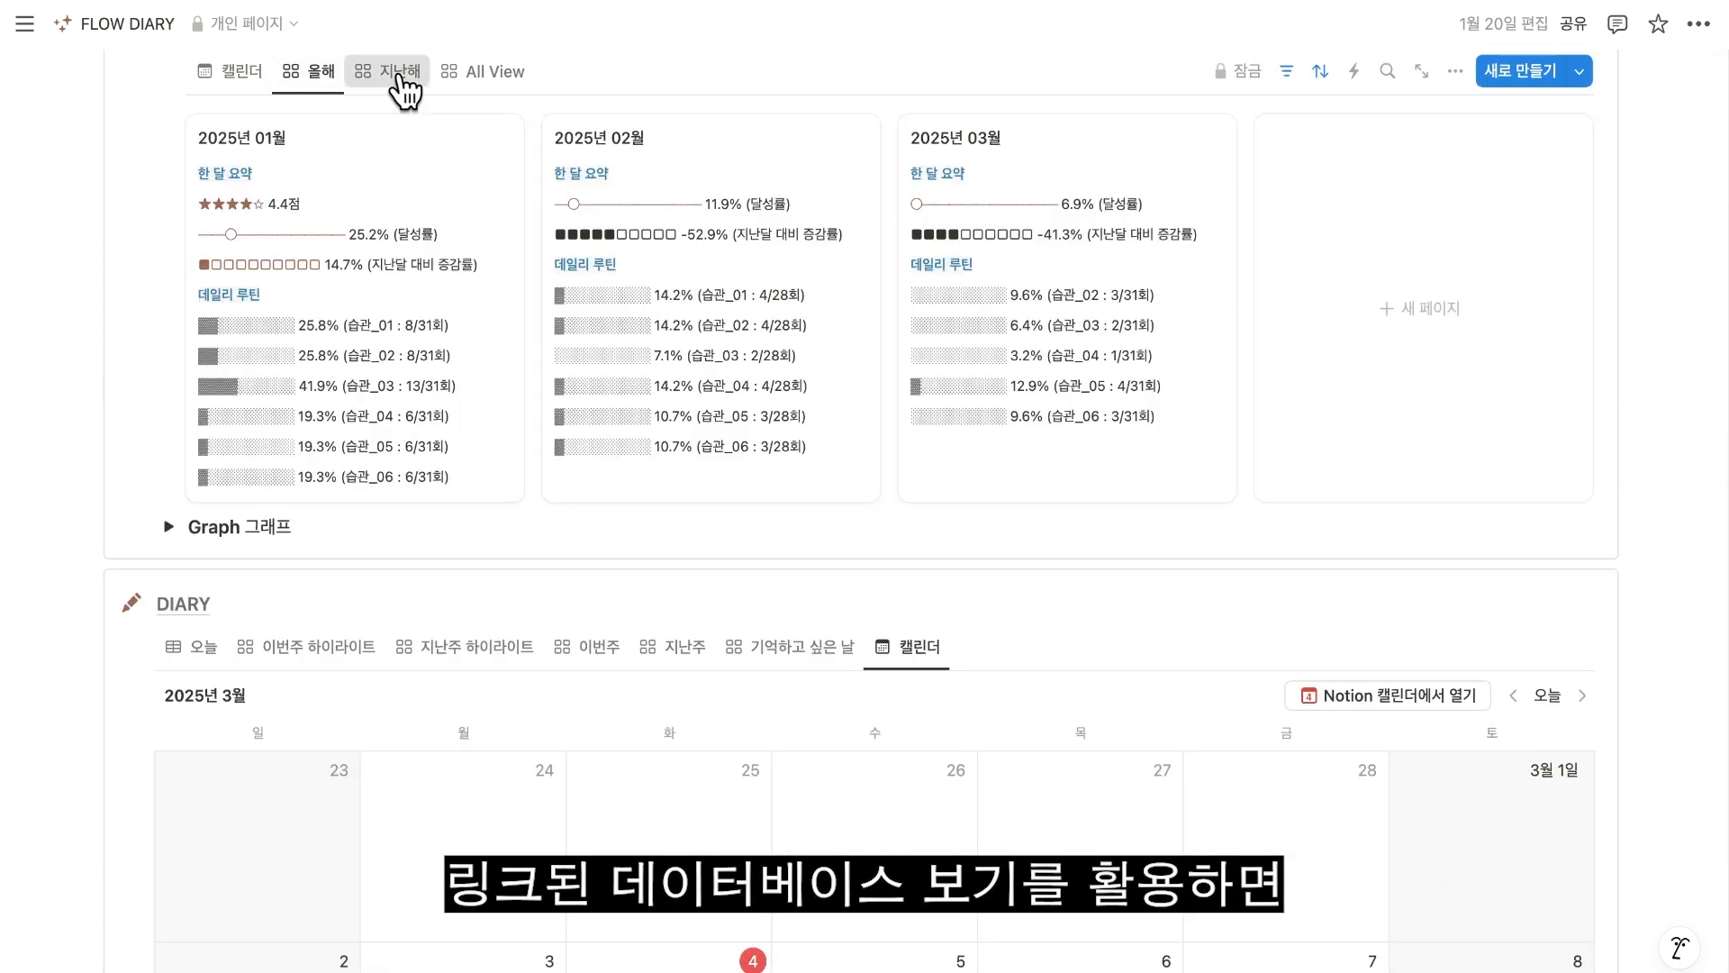
pyautogui.click(482, 86)
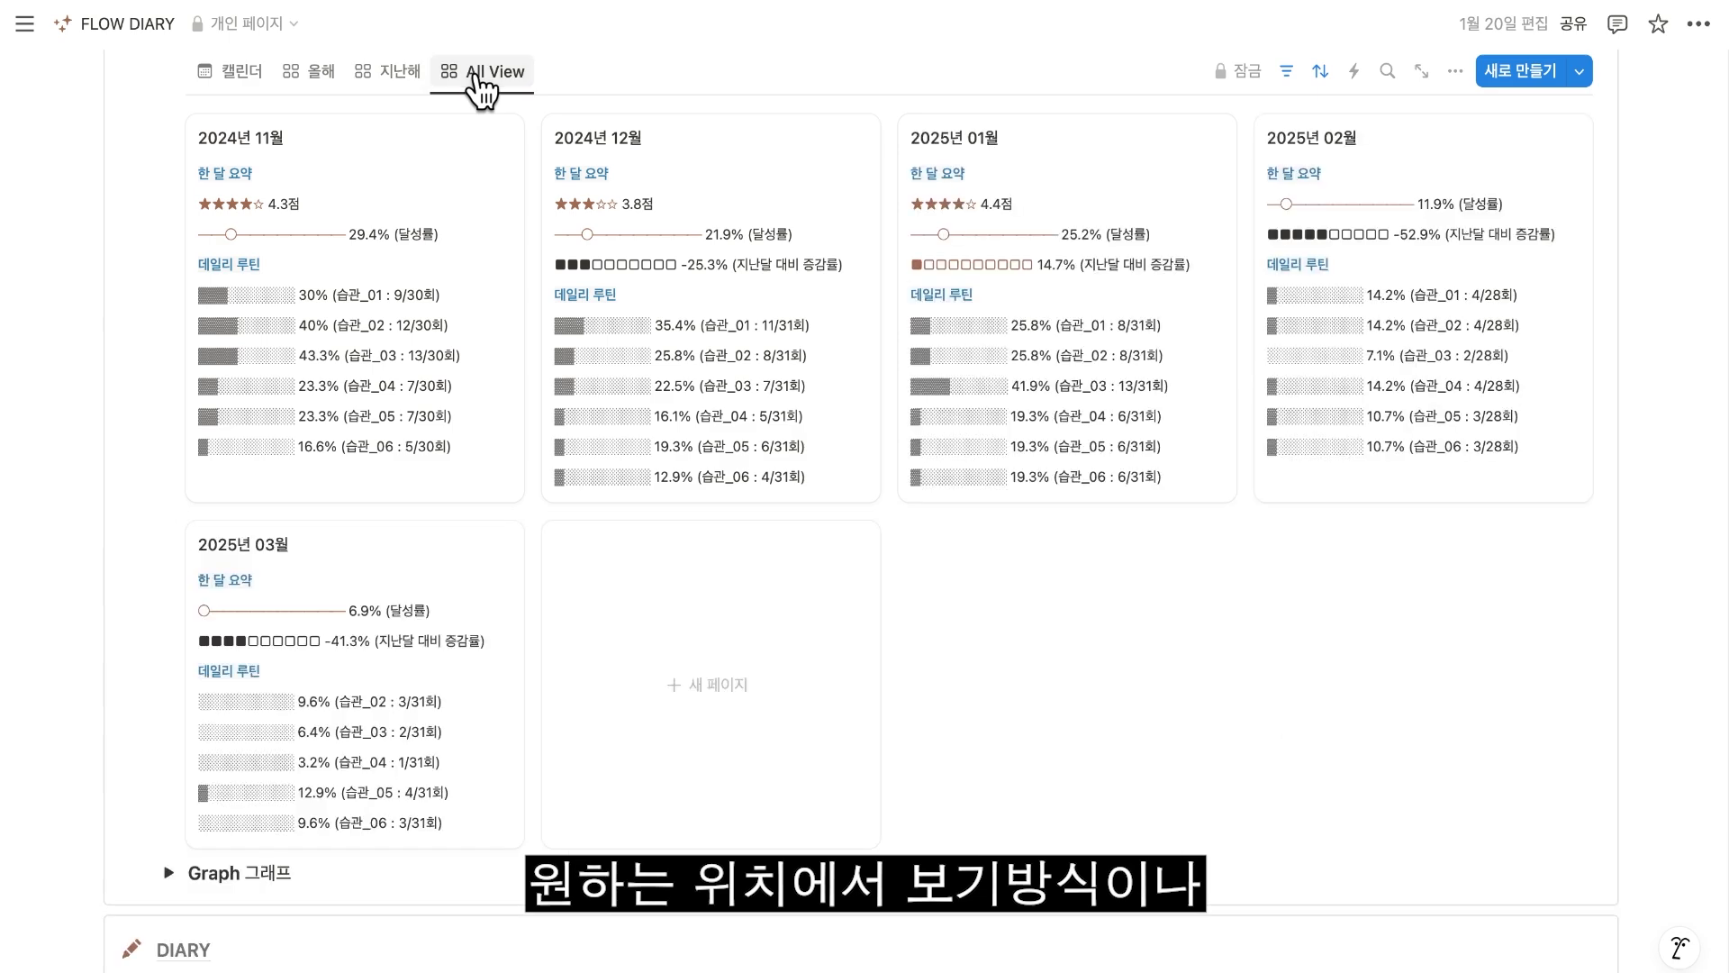
pyautogui.click(245, 81)
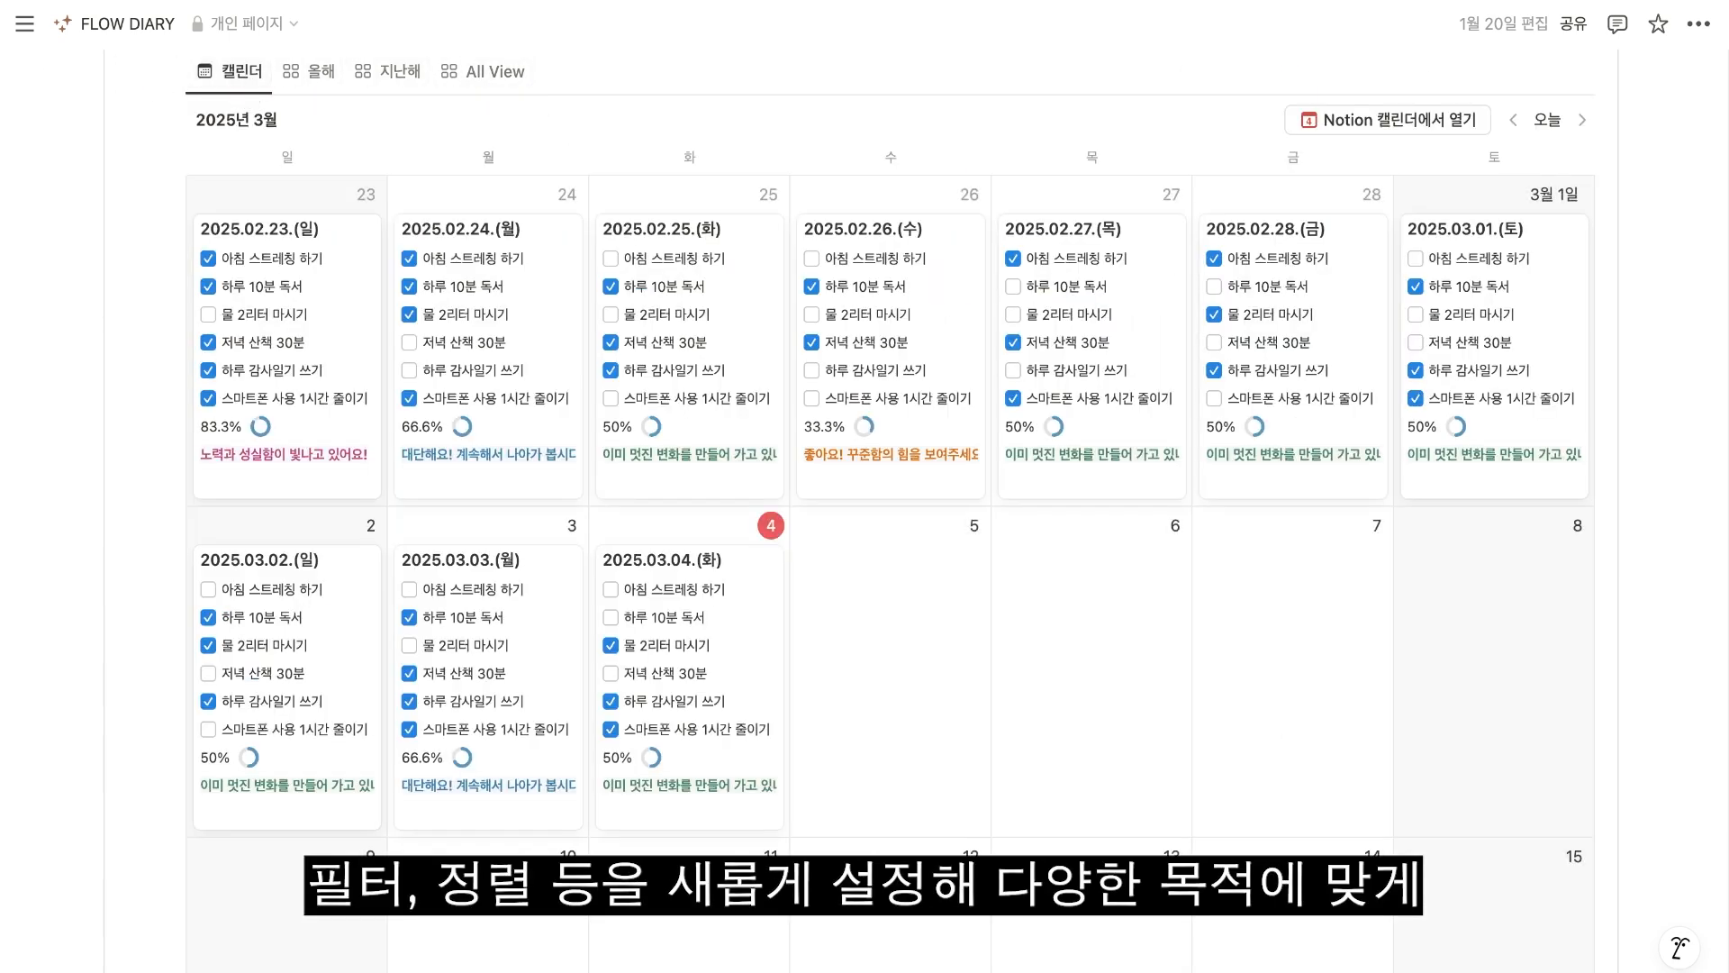